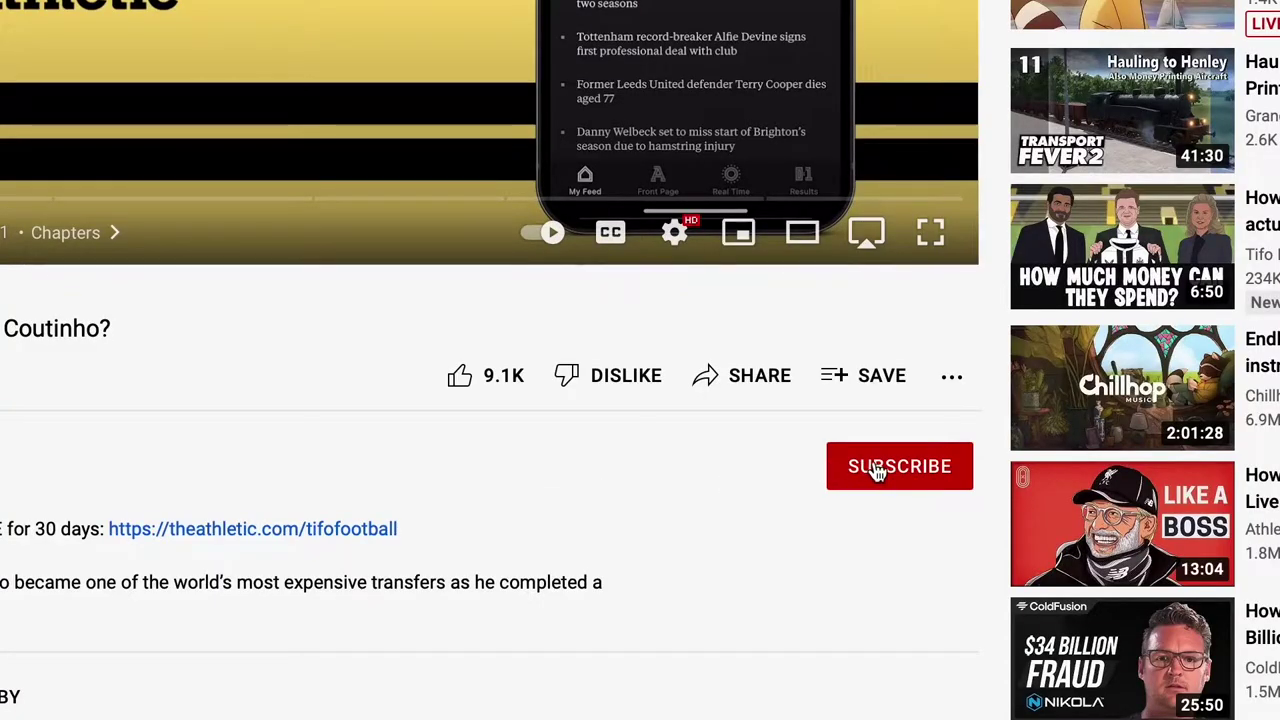
Subscribe to the channel of the open video and set its notifications to All.
click(876, 467)
click(952, 466)
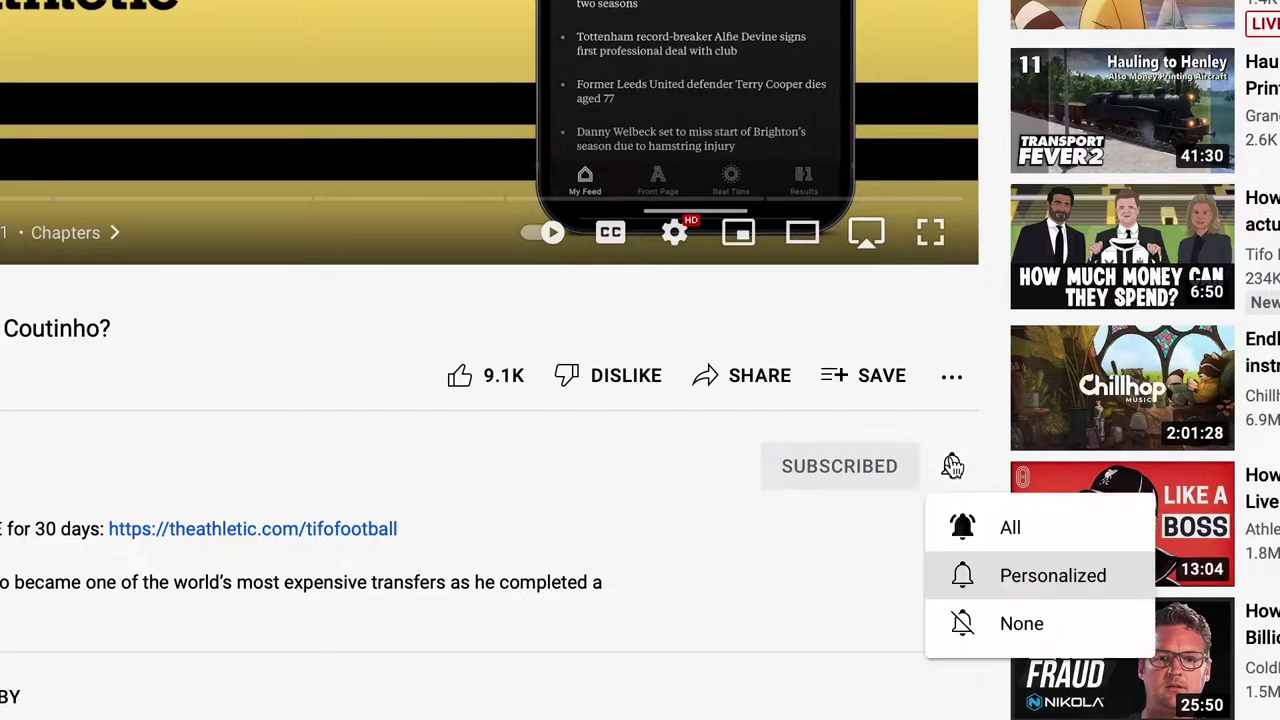
click(1004, 530)
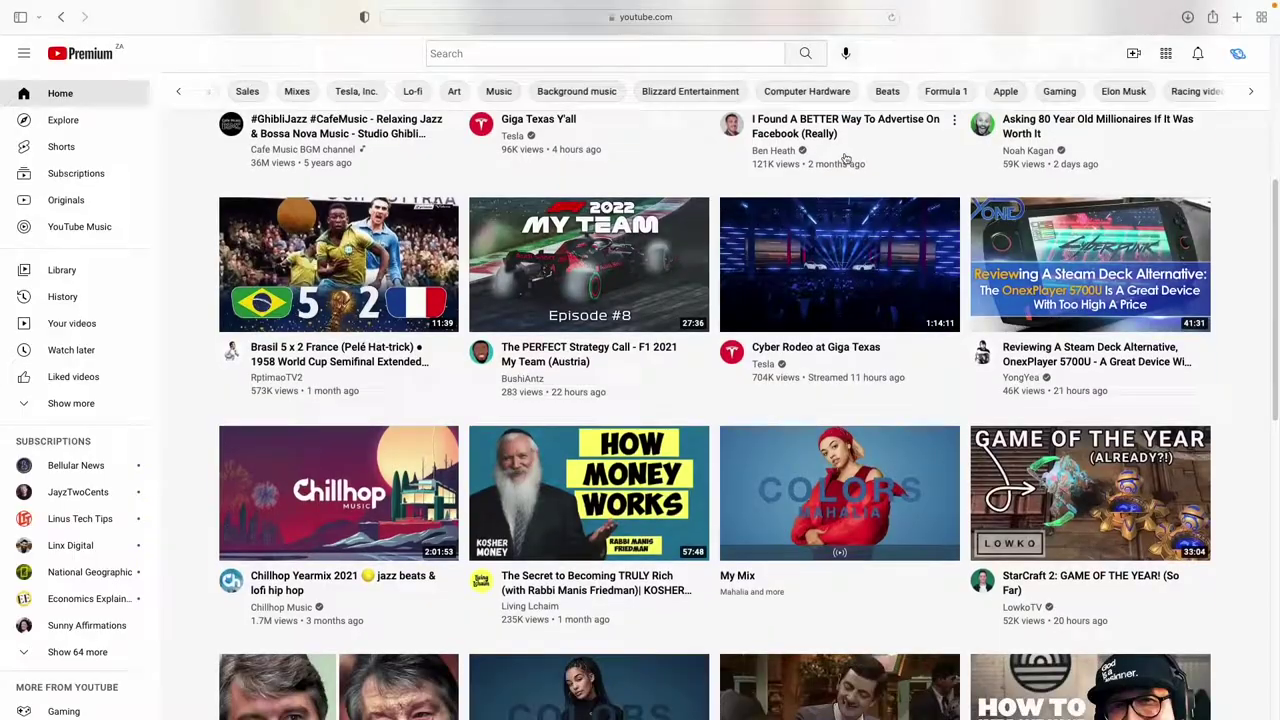
Look over the YouTube home feed and enter "neptune design" as the video search term.
scroll(848, 240, down, 3)
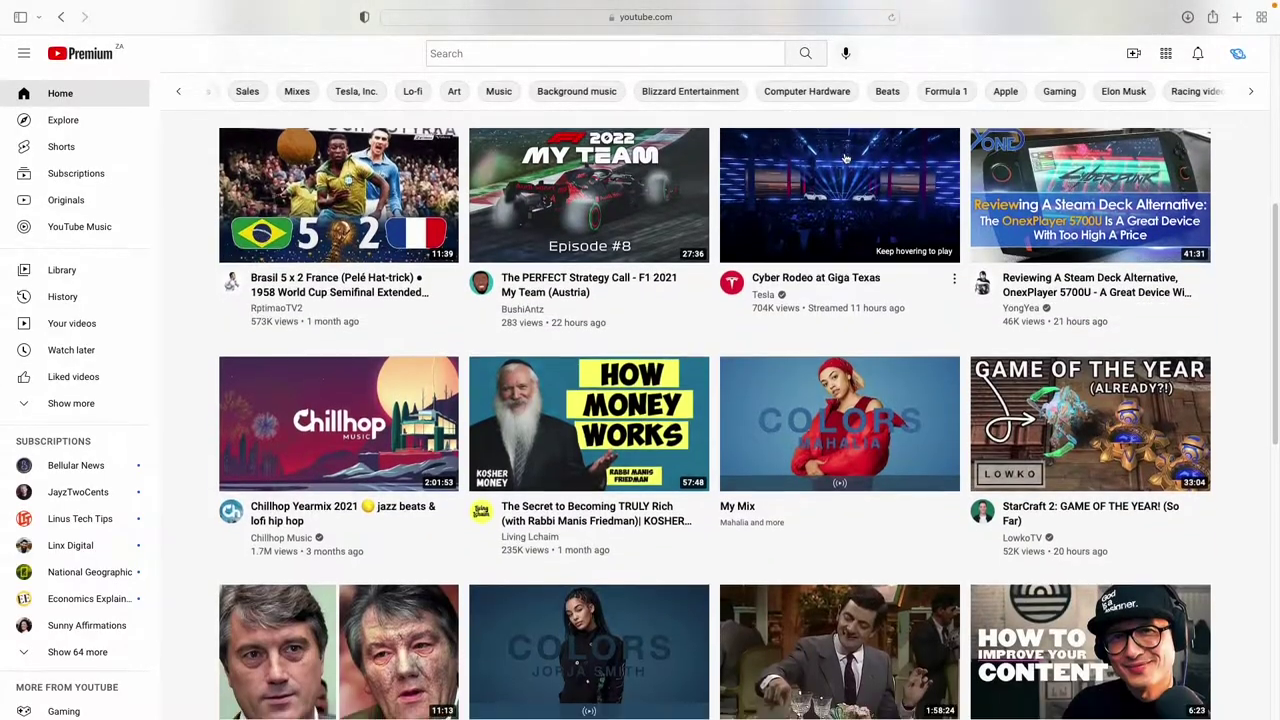
scroll(848, 160, up, 2)
scroll(848, 158, up, 4)
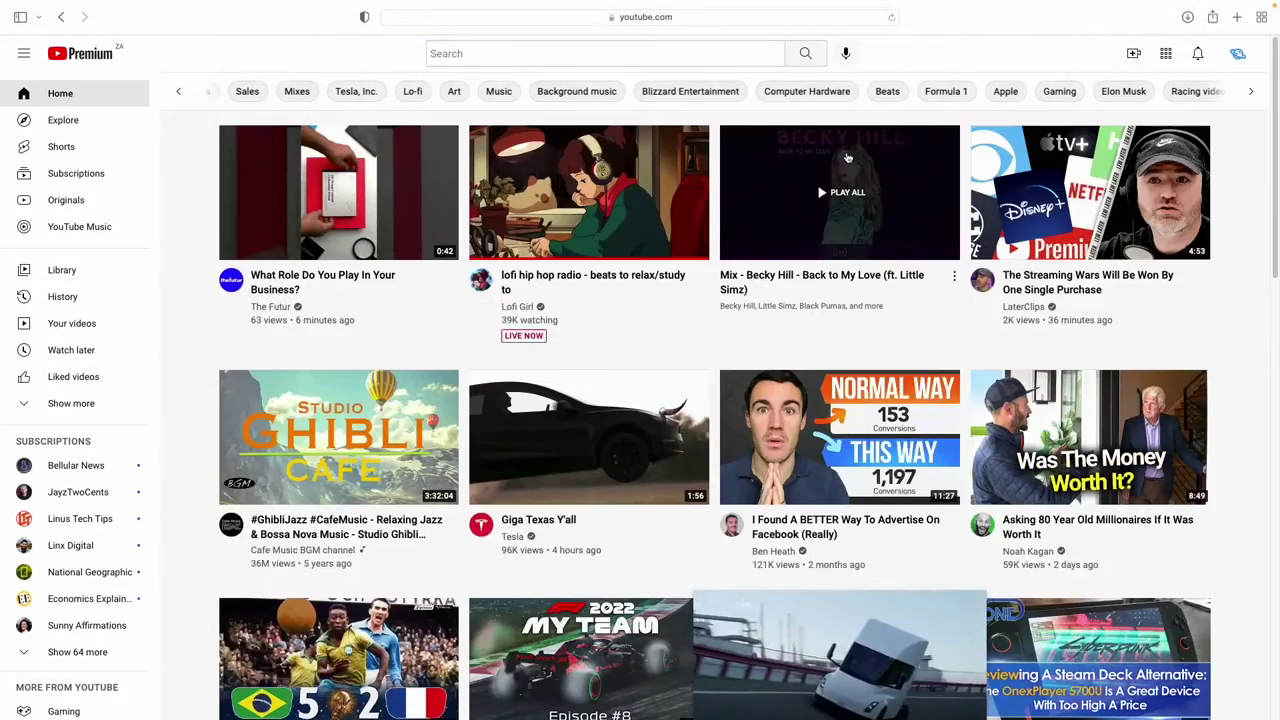
click(643, 50)
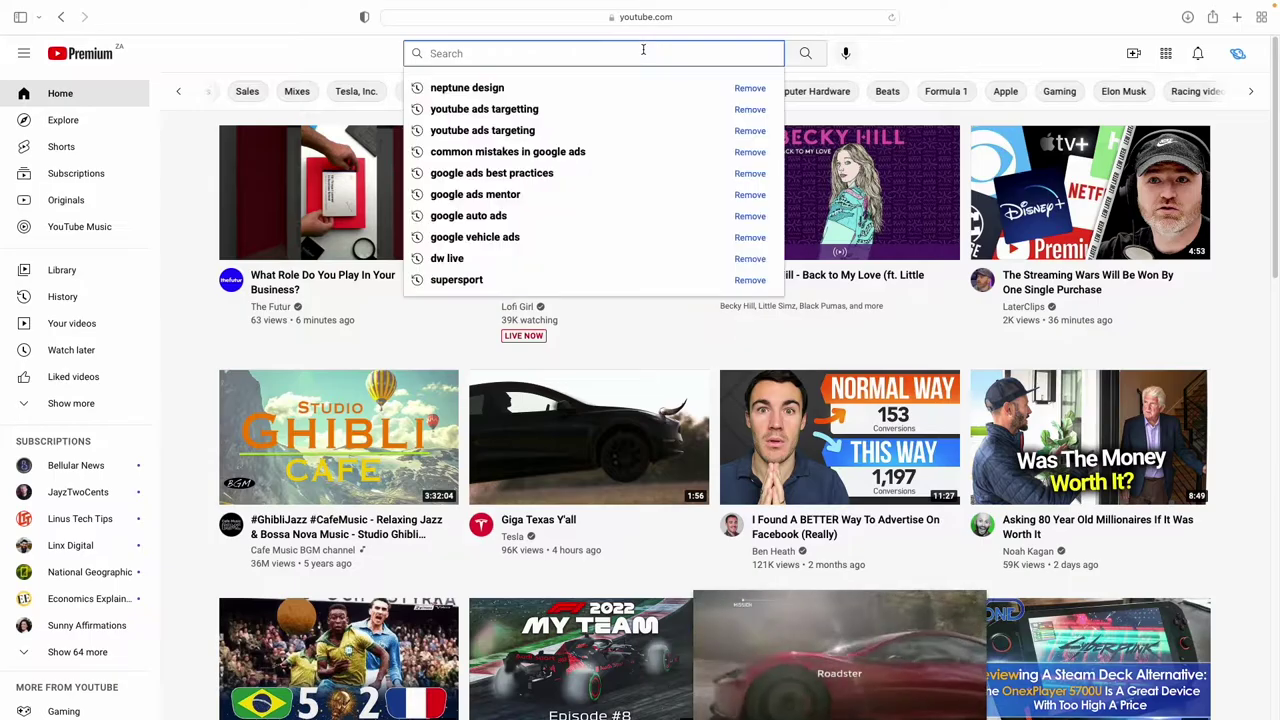
text(neptune design)
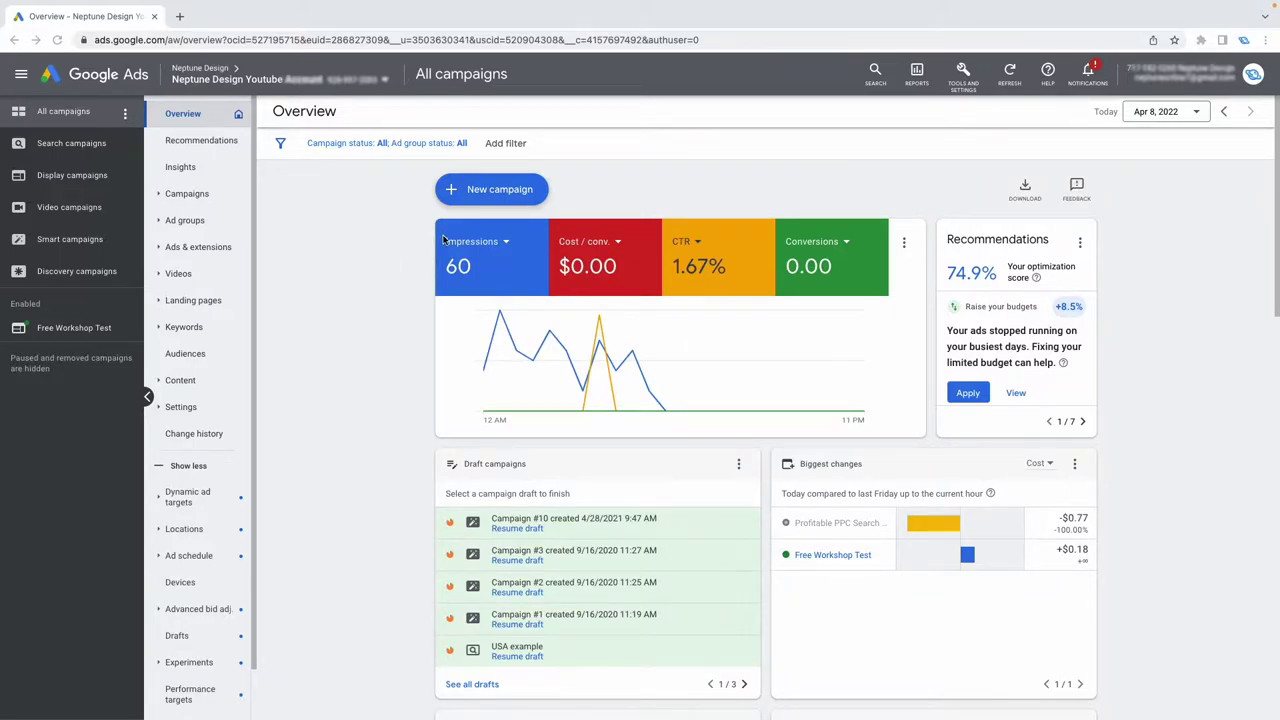
Start a new Google Ads campaign with Leads as its objective.
click(498, 195)
click(490, 197)
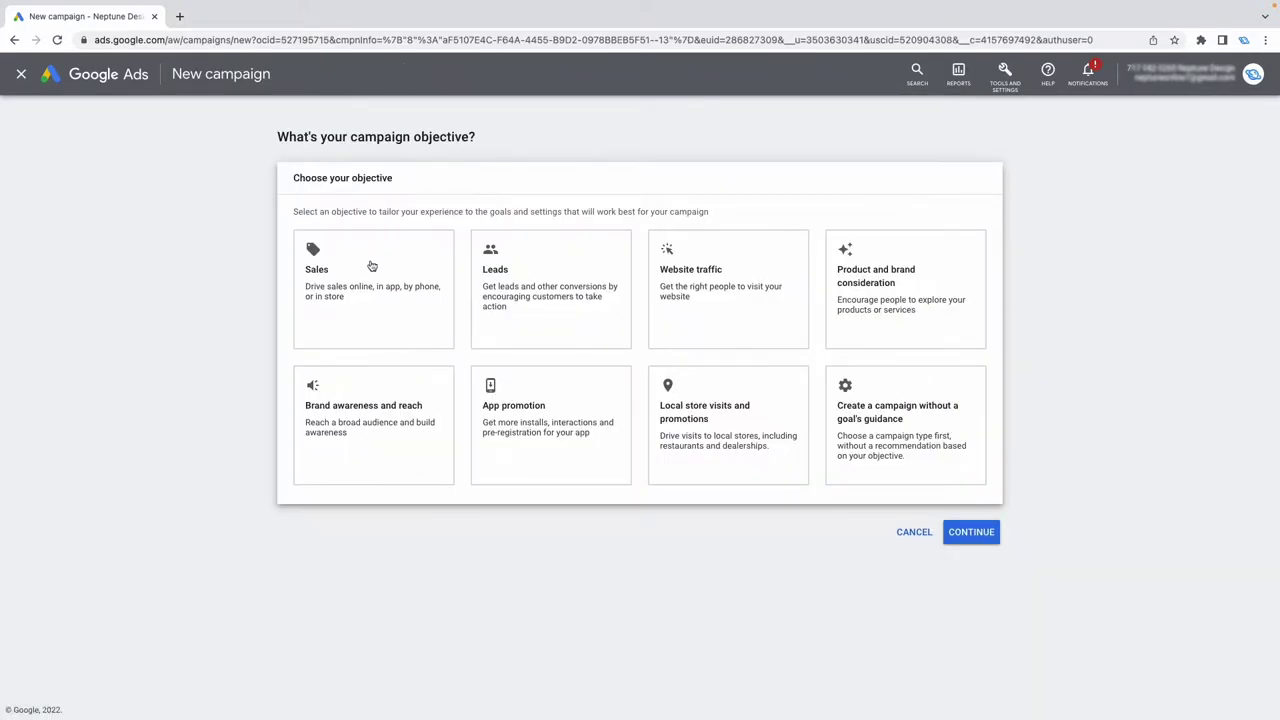
click(537, 274)
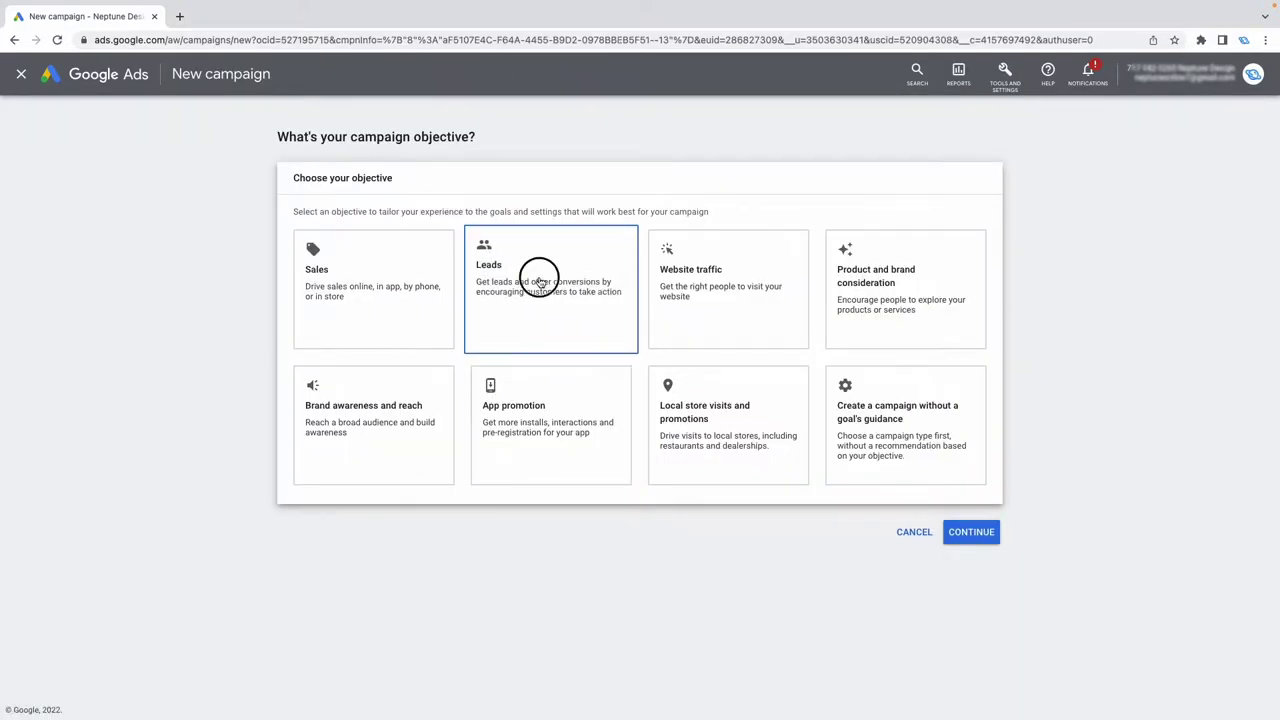
scroll(537, 280, up, 3)
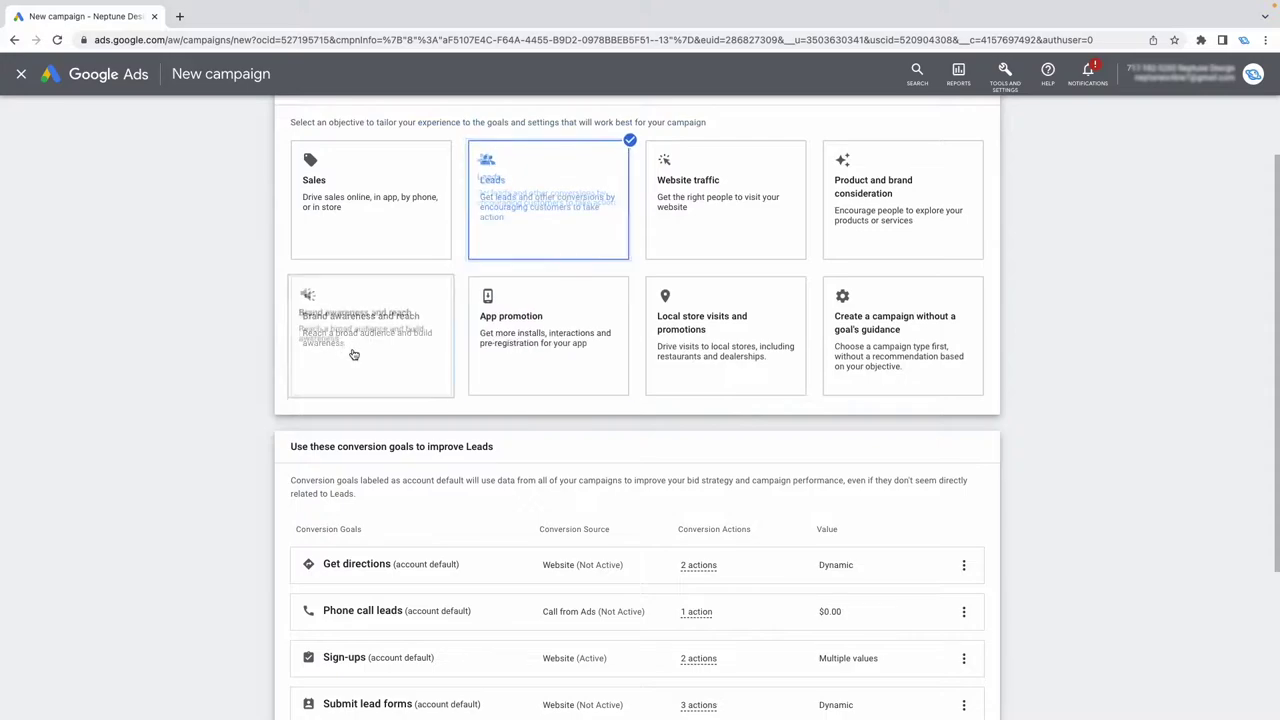
Remove the "Phone call leads" goal from the campaign's conversion goals.
scroll(352, 354, down, 3)
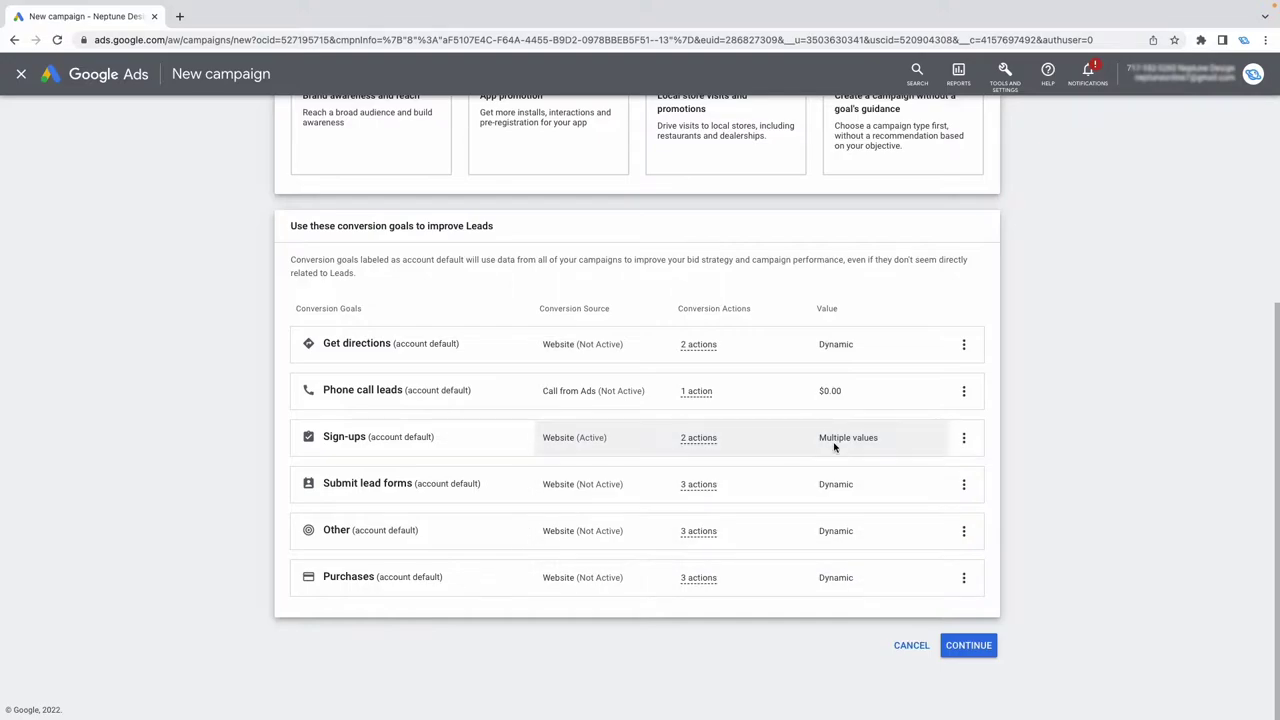
click(965, 398)
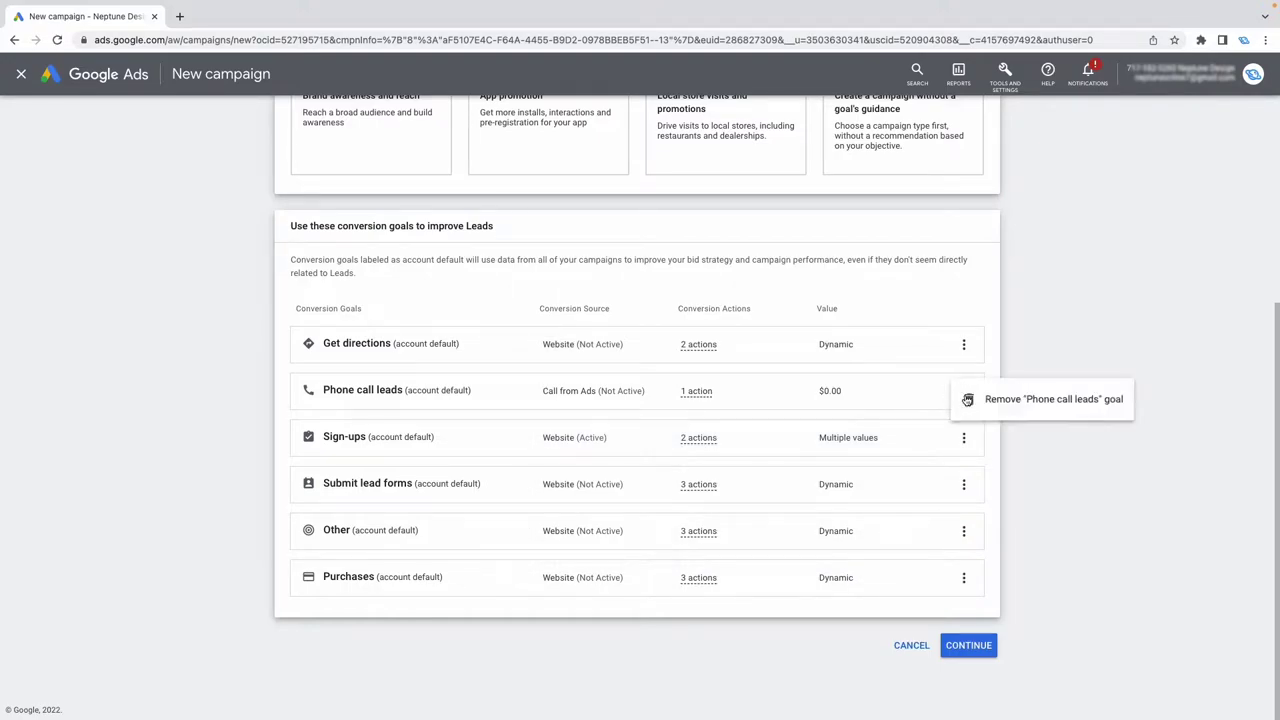
click(1032, 402)
click(767, 436)
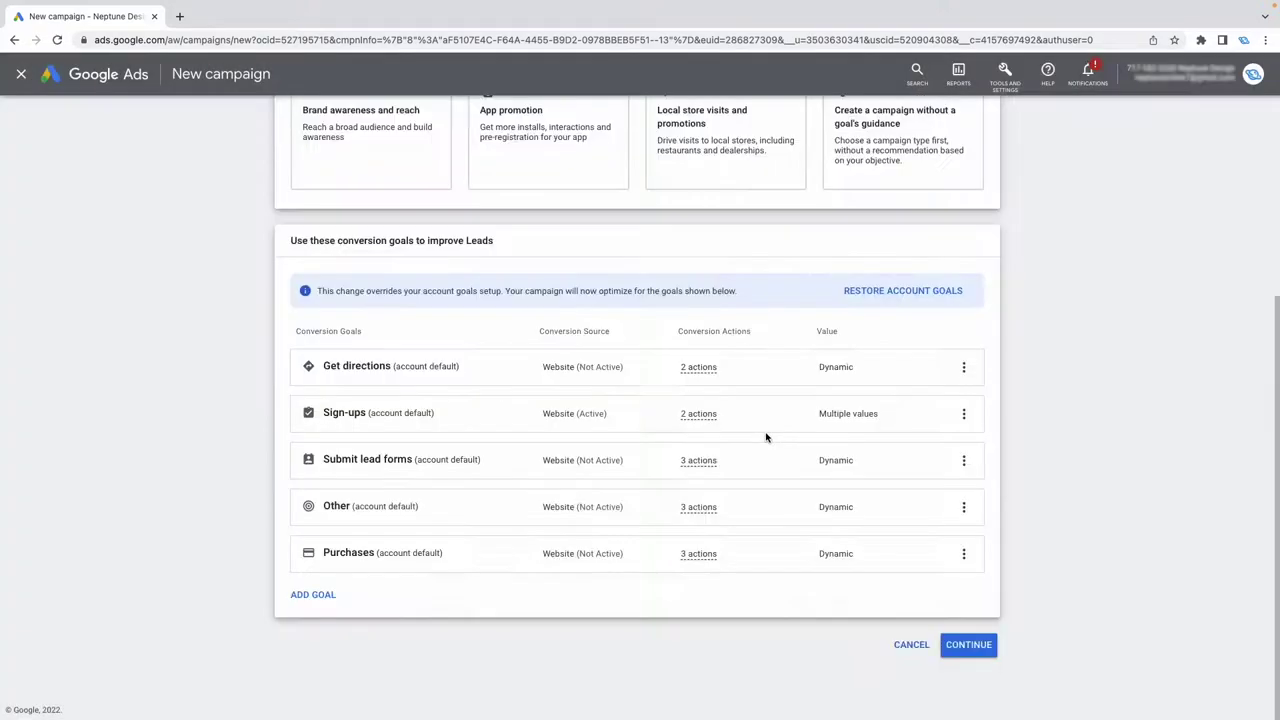
Accept the conversion goals, choose Video as the campaign type and continue to the campaign settings.
click(966, 644)
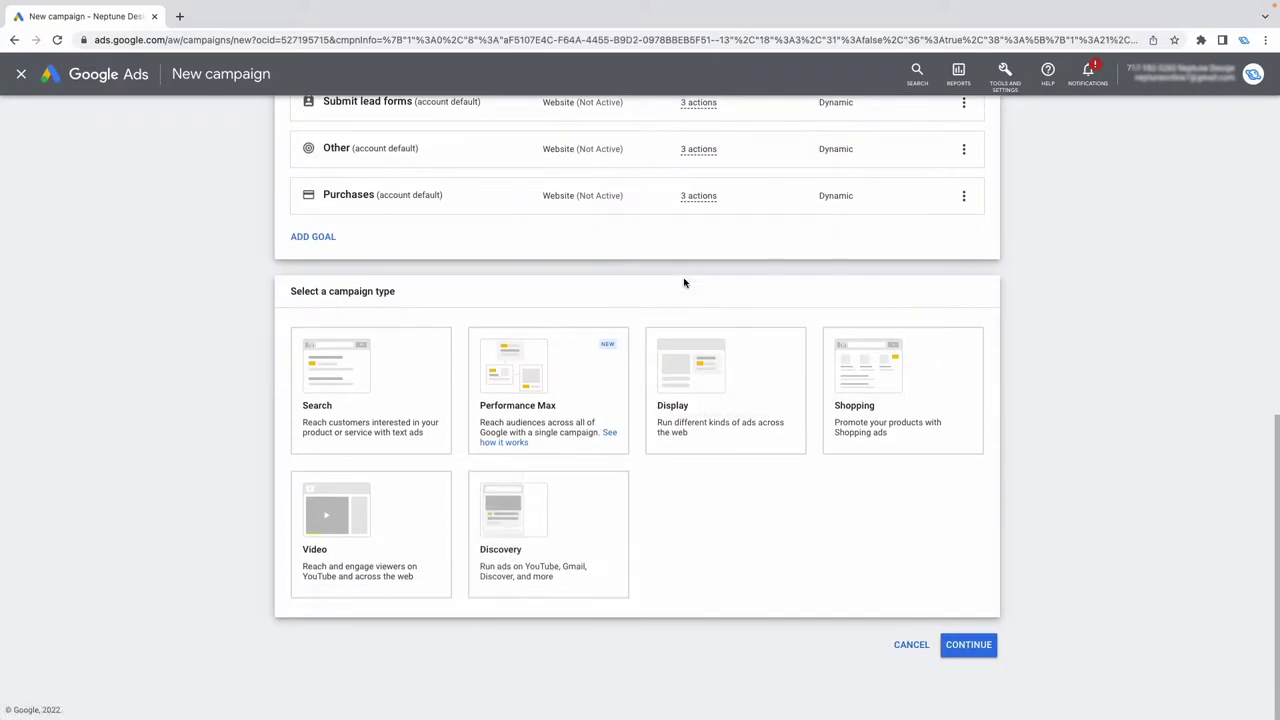
click(418, 508)
click(968, 645)
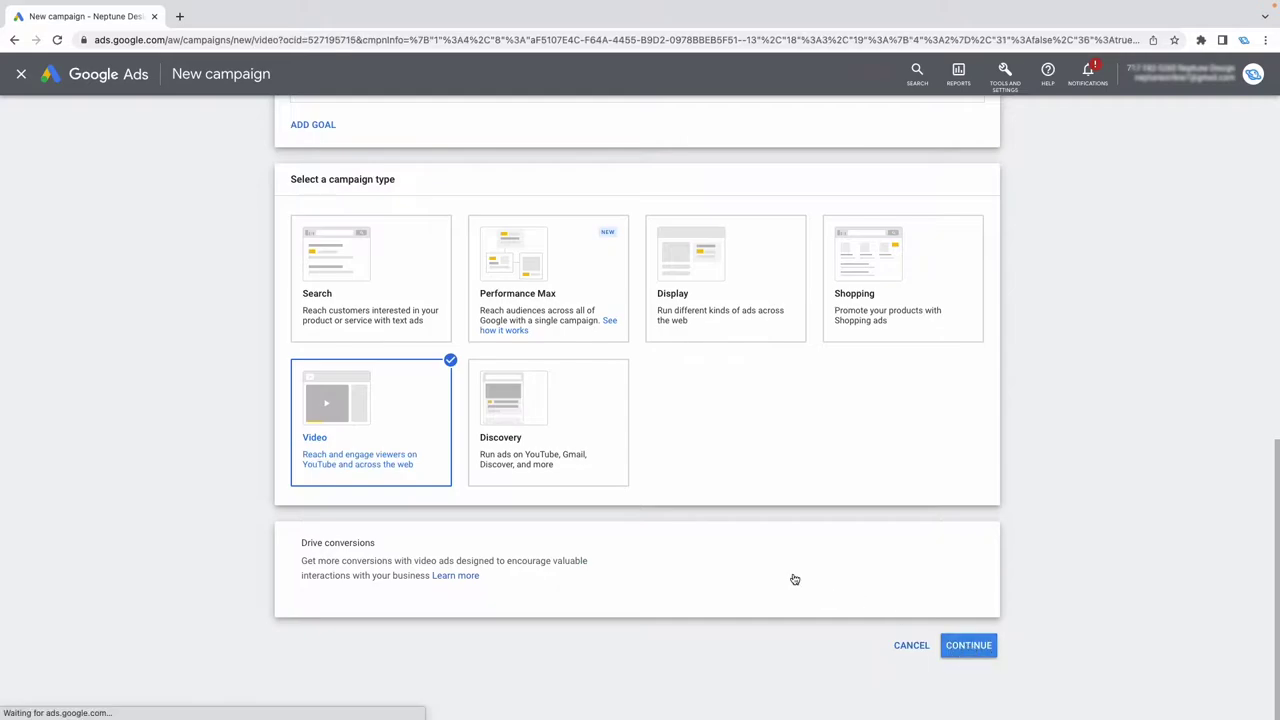
Rename the campaign as "YT ad - Keywords".
click(494, 284)
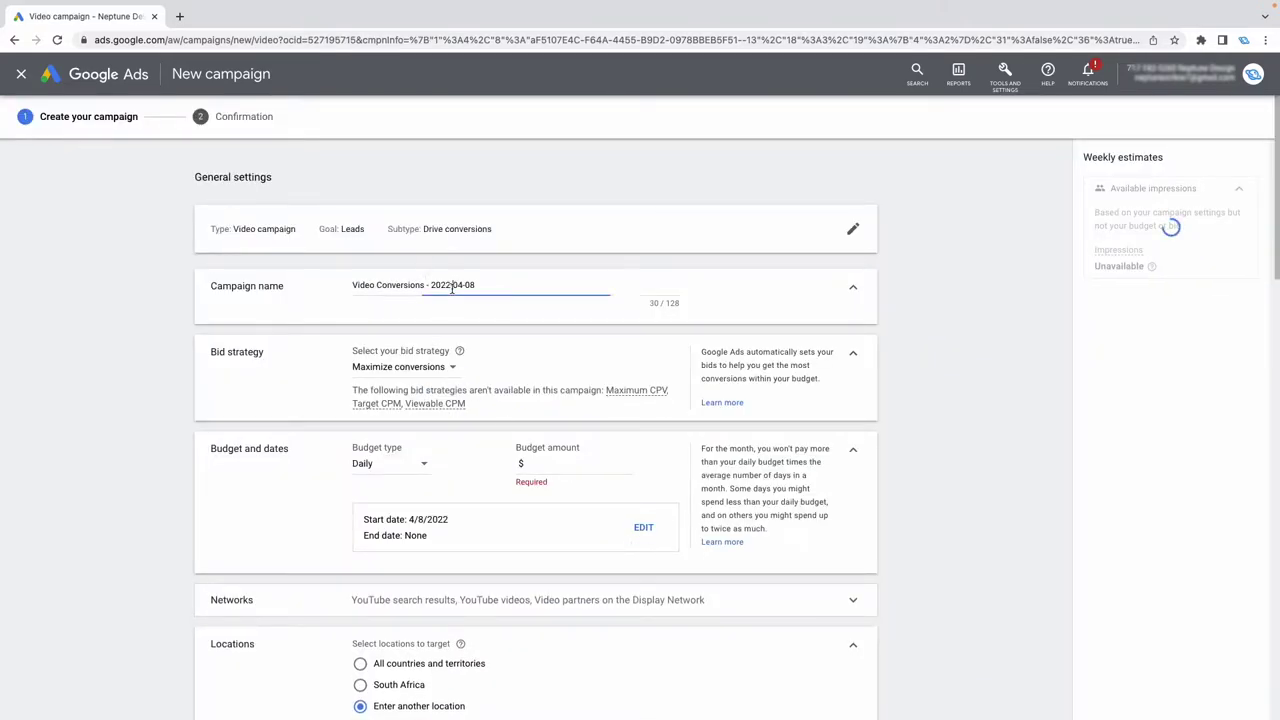
drag(494, 284, 346, 279)
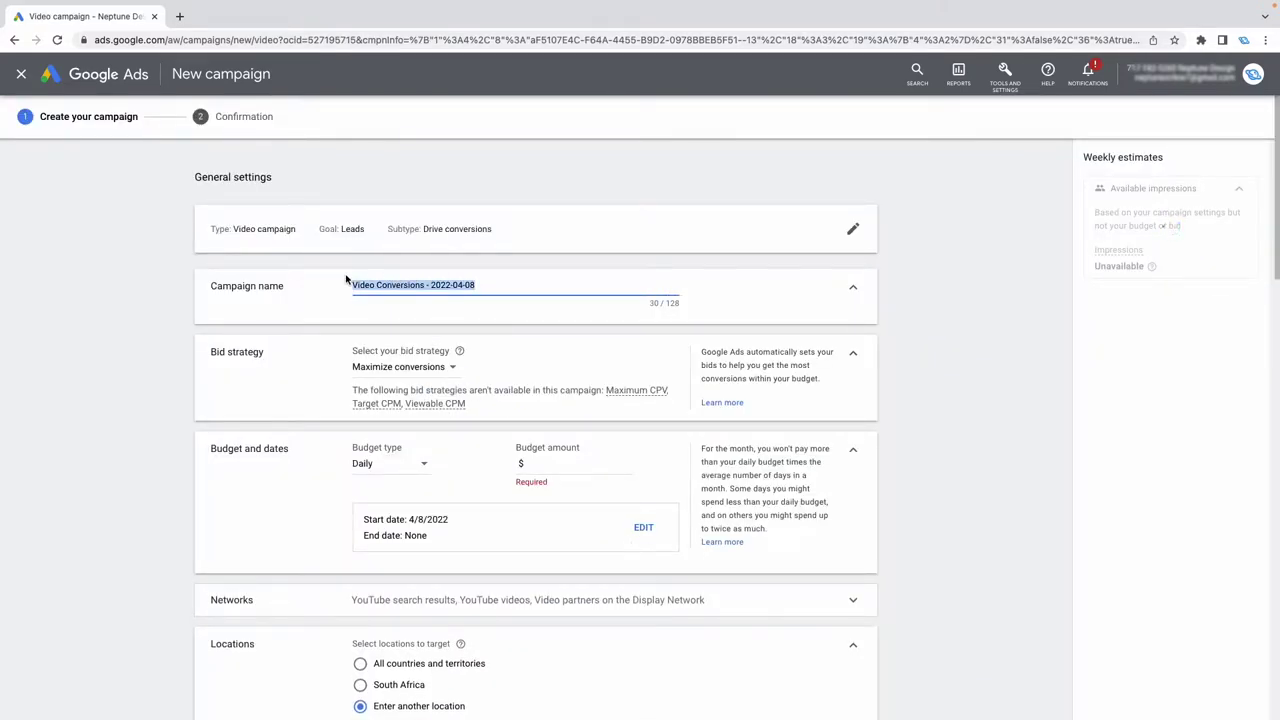
text(YT ads-)
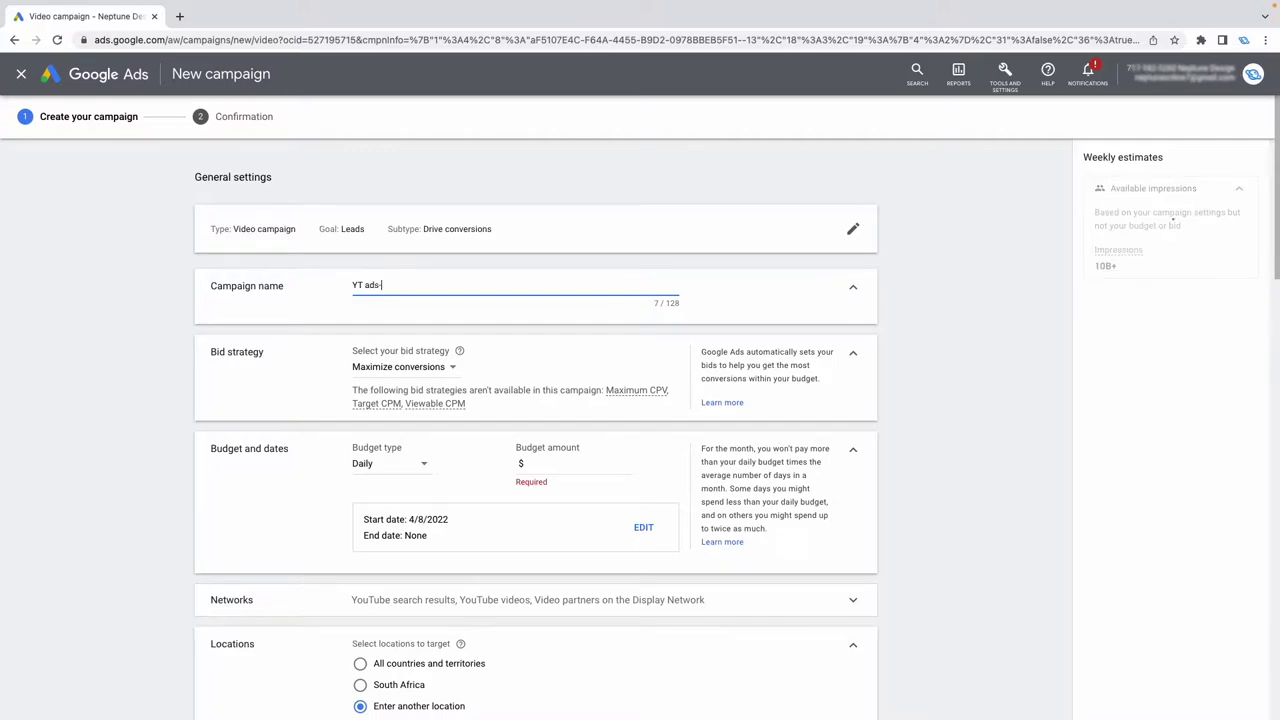
text( - Keyword)
click(1066, 331)
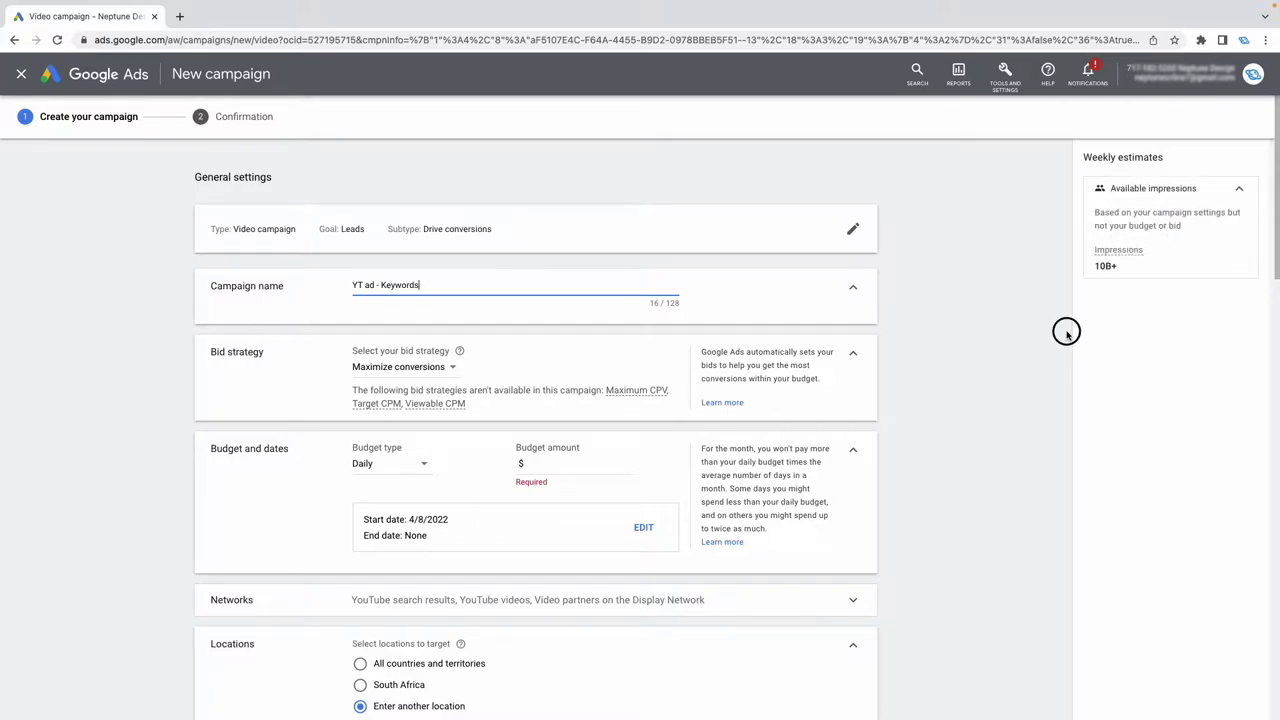
Examine the bid strategy options available for the campaign, Target CPA and Maximize conversions, without changing the selection.
scroll(700, 400, down, 3)
scroll(630, 390, up, 3)
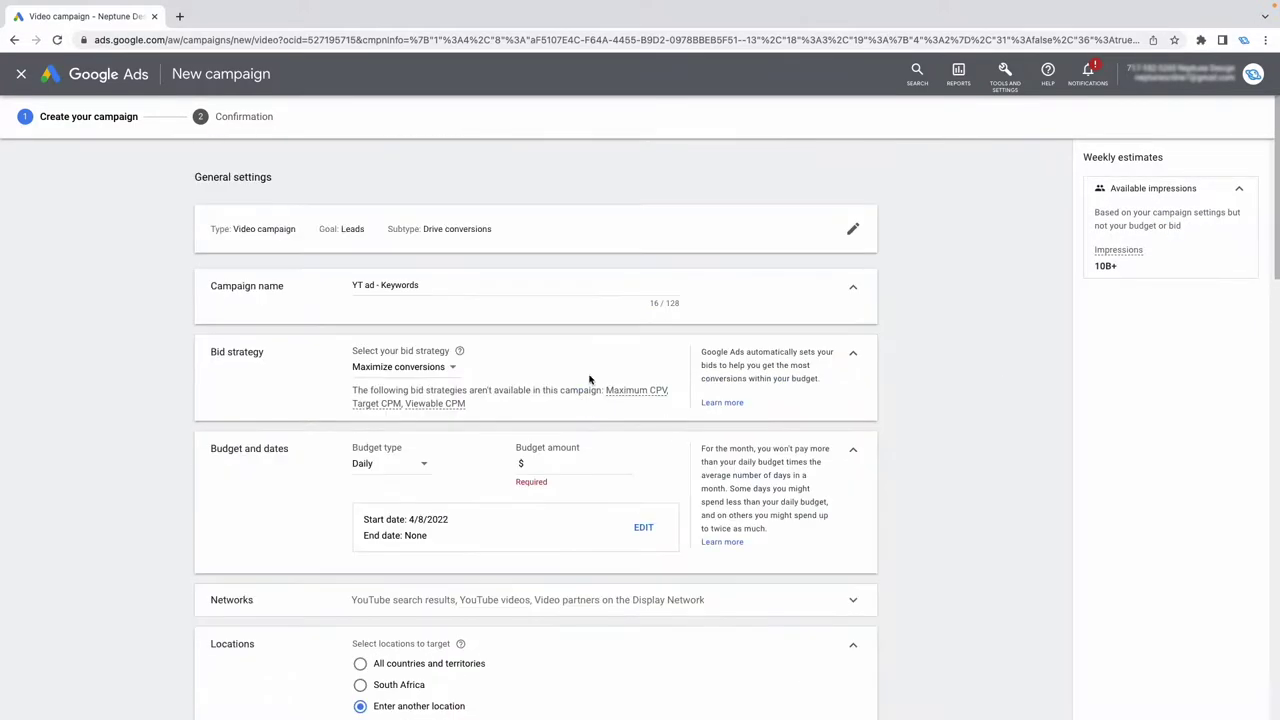
click(447, 372)
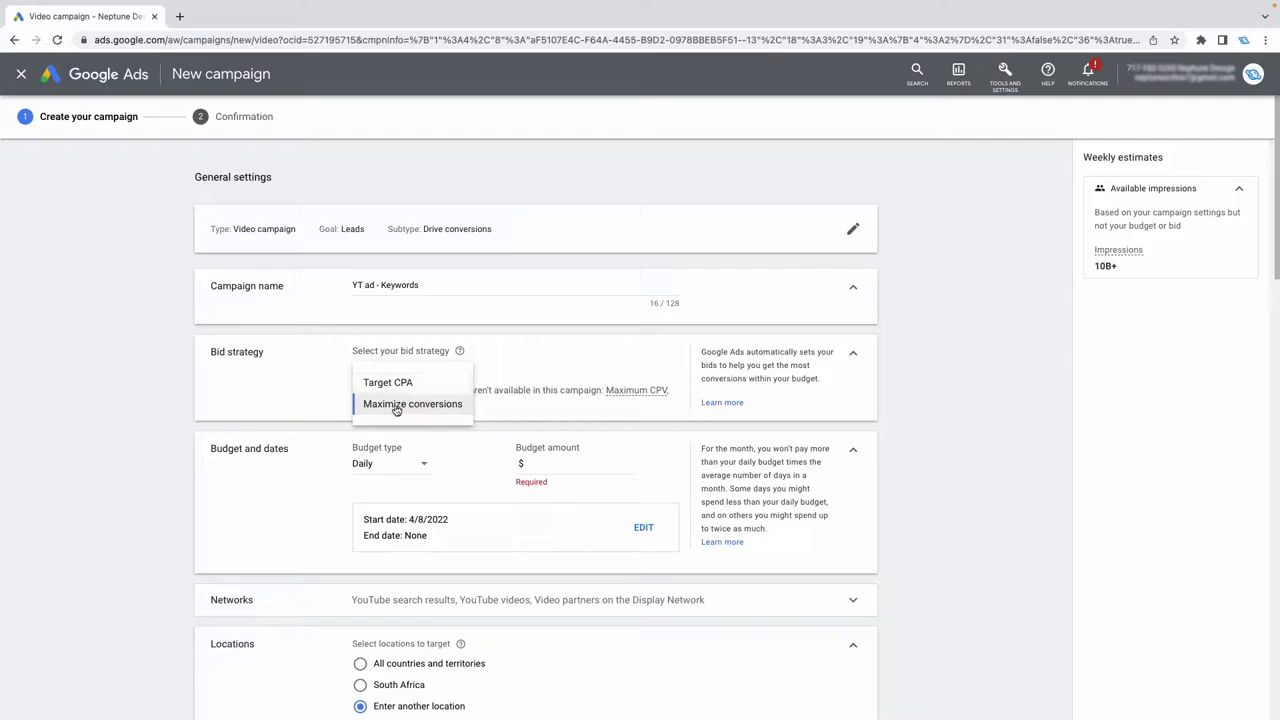
click(261, 404)
click(405, 372)
click(288, 407)
click(400, 368)
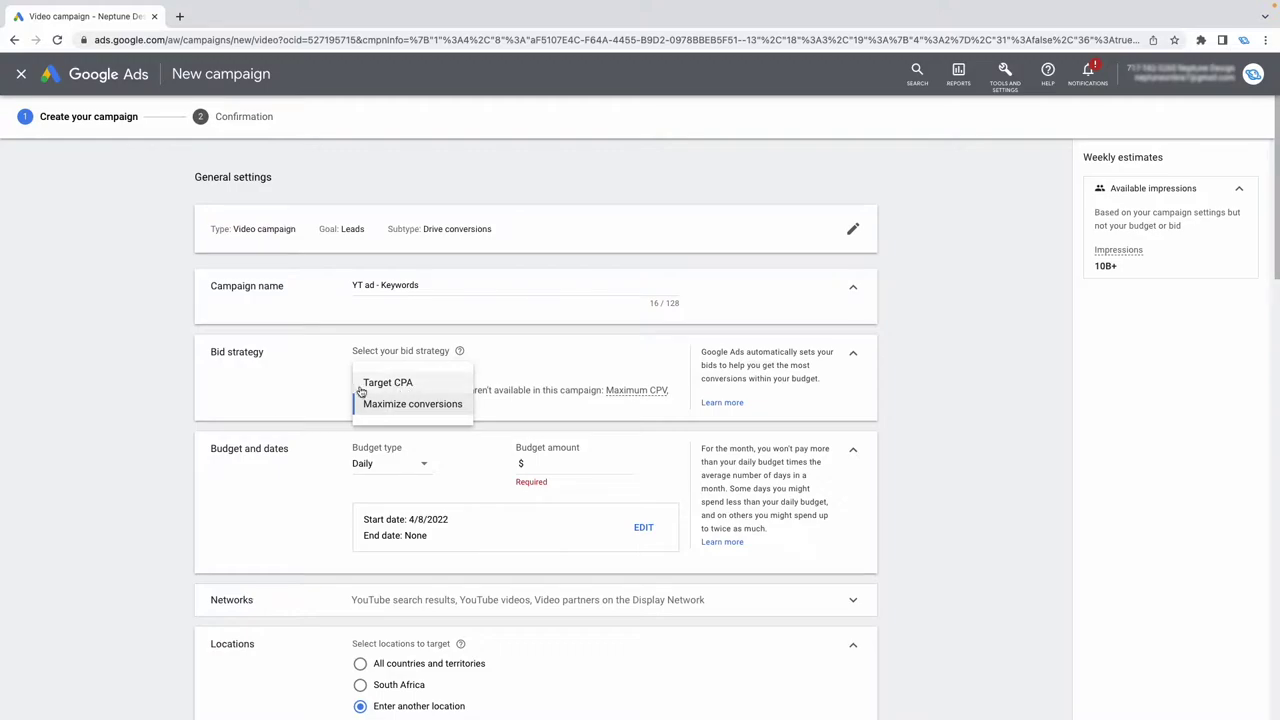
click(320, 378)
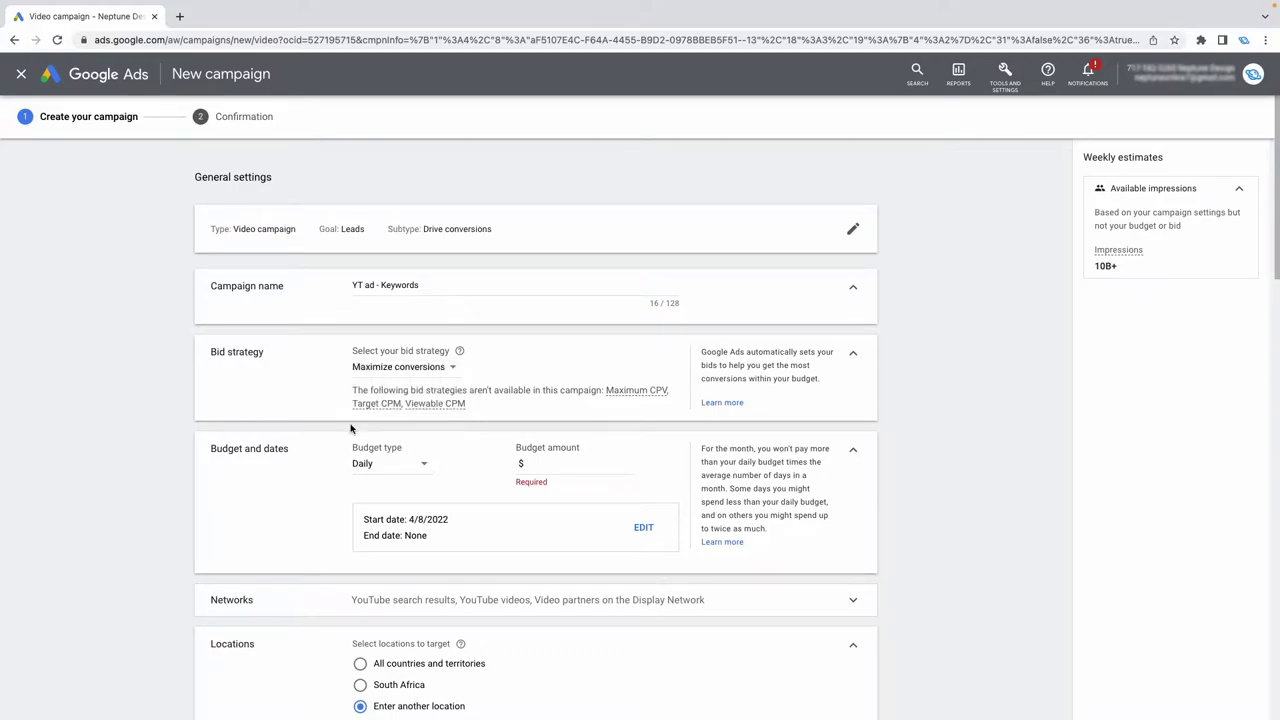
click(448, 372)
click(322, 402)
Set the campaign's daily budget amount to $10.00.
scroll(320, 440, down, 1)
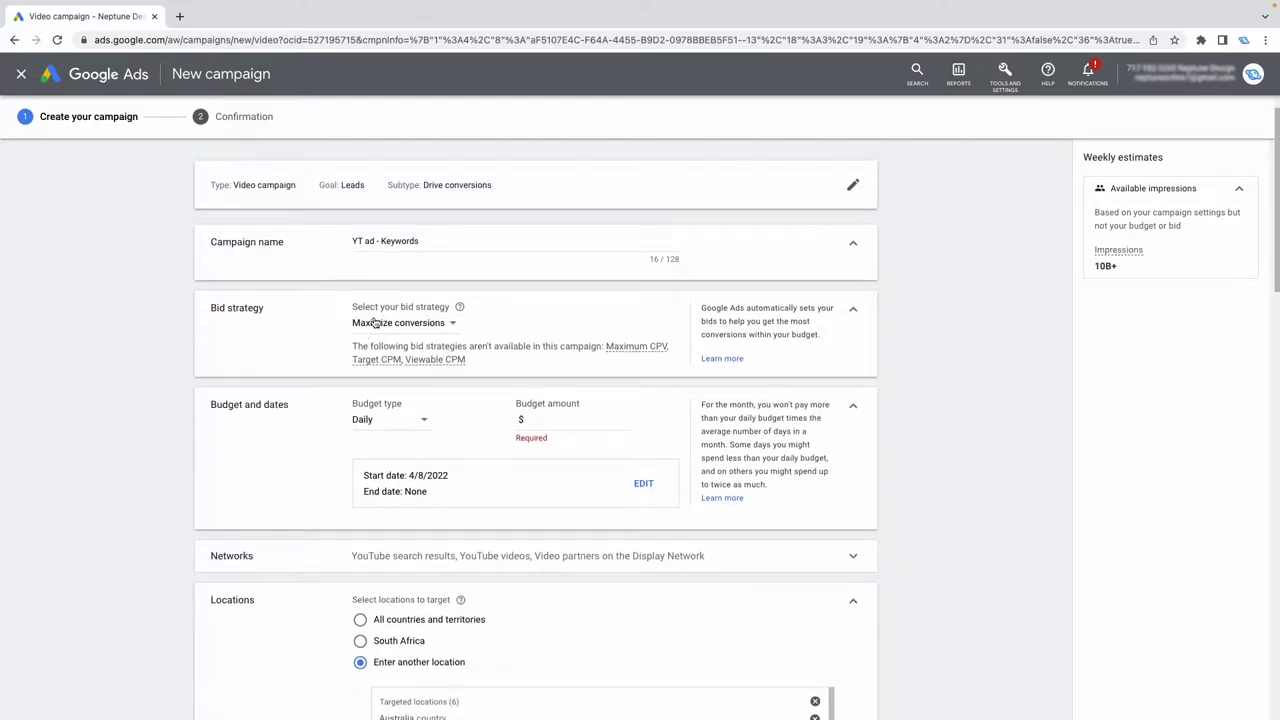
click(560, 420)
text(100)
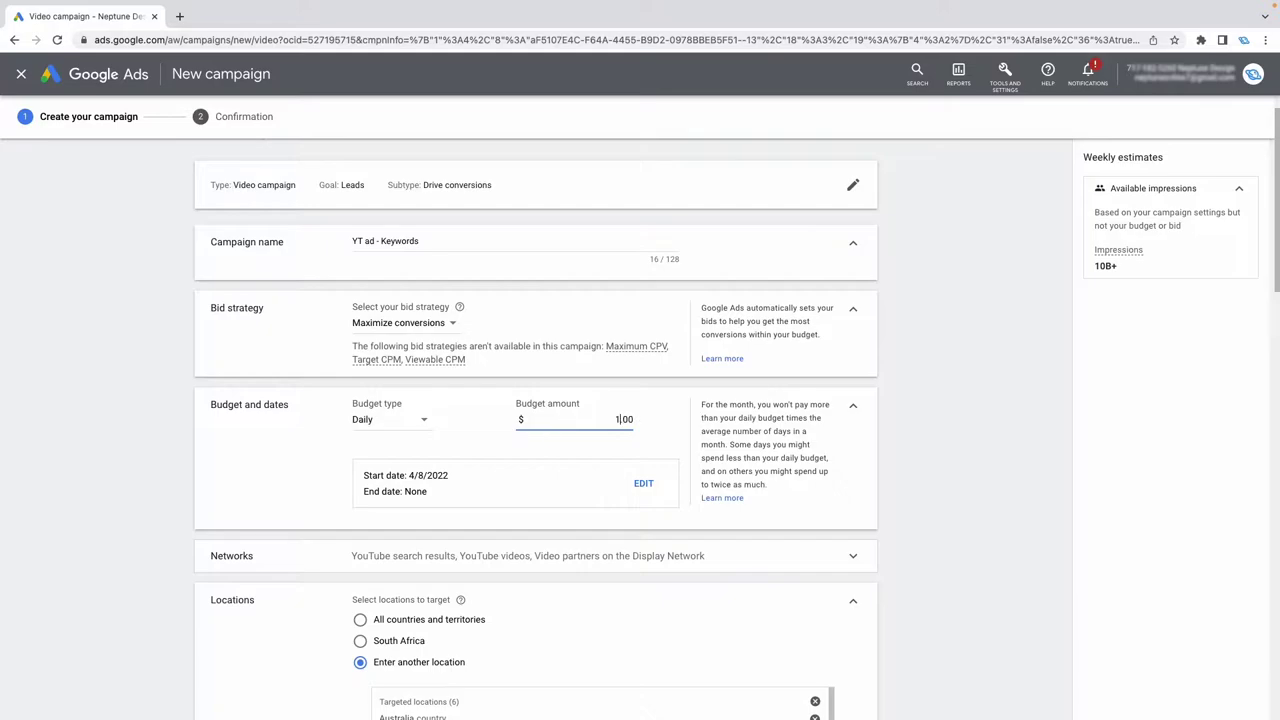
click(924, 391)
Expand the ad group's advanced settings and open its Keywords targeting for editing.
scroll(634, 474, down, 4)
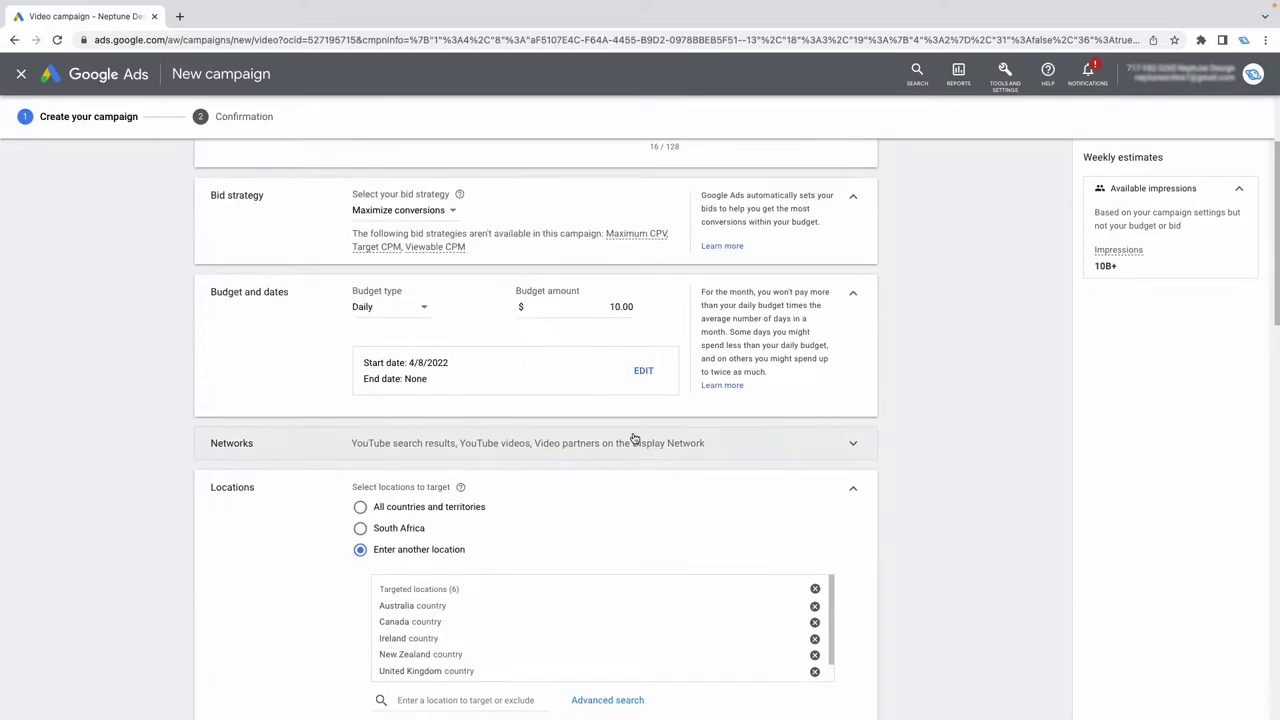
scroll(654, 434, up, 3)
scroll(521, 441, down, 4)
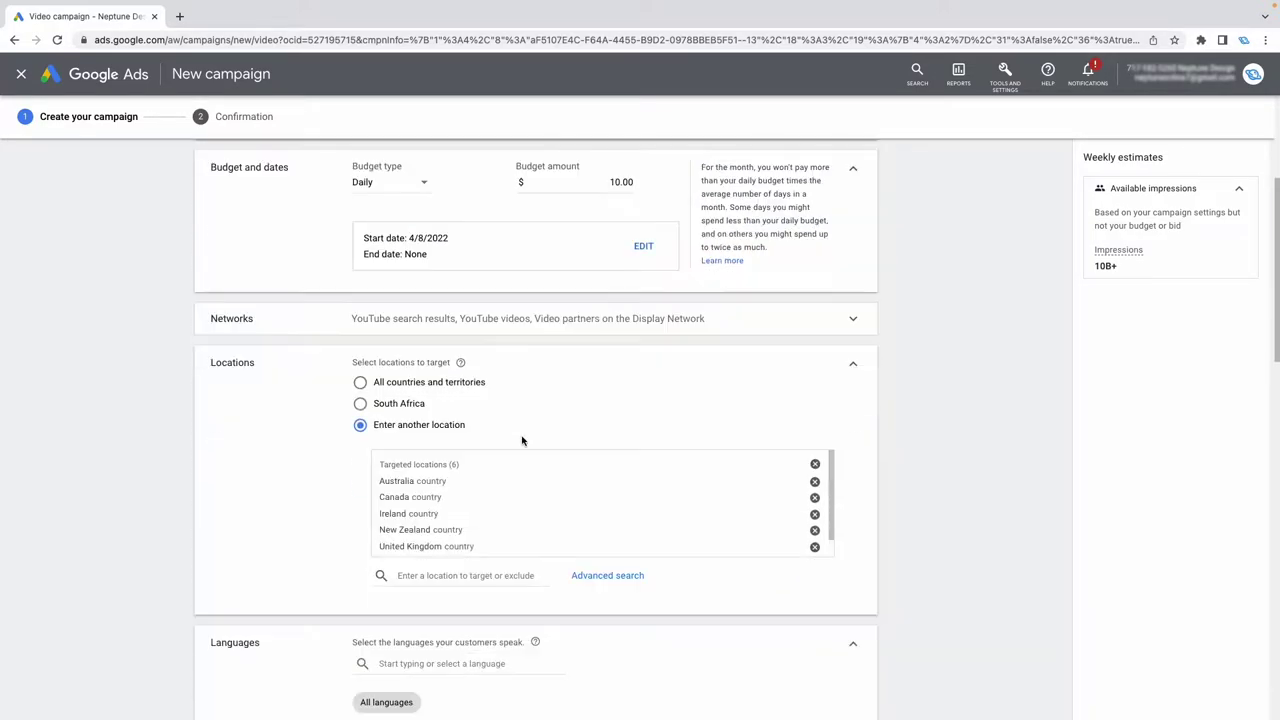
scroll(483, 412, down, 2)
scroll(486, 340, down, 6)
scroll(485, 360, down, 3)
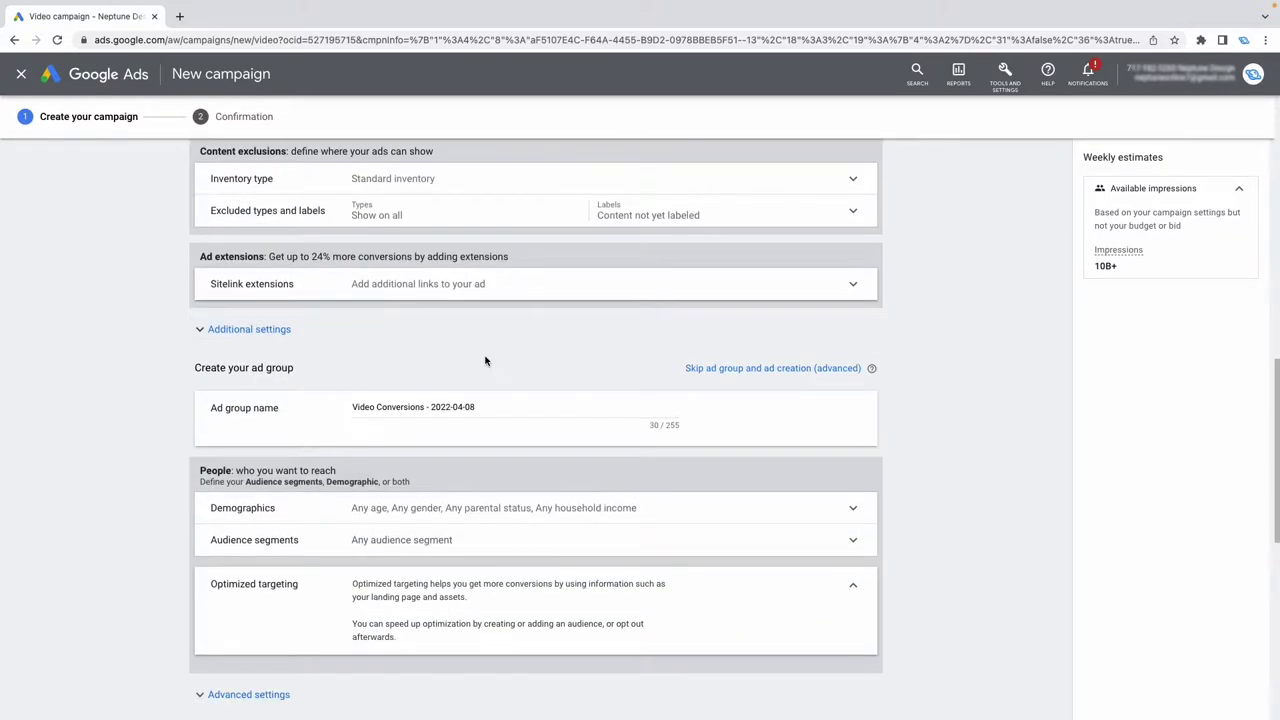
scroll(485, 360, down, 2)
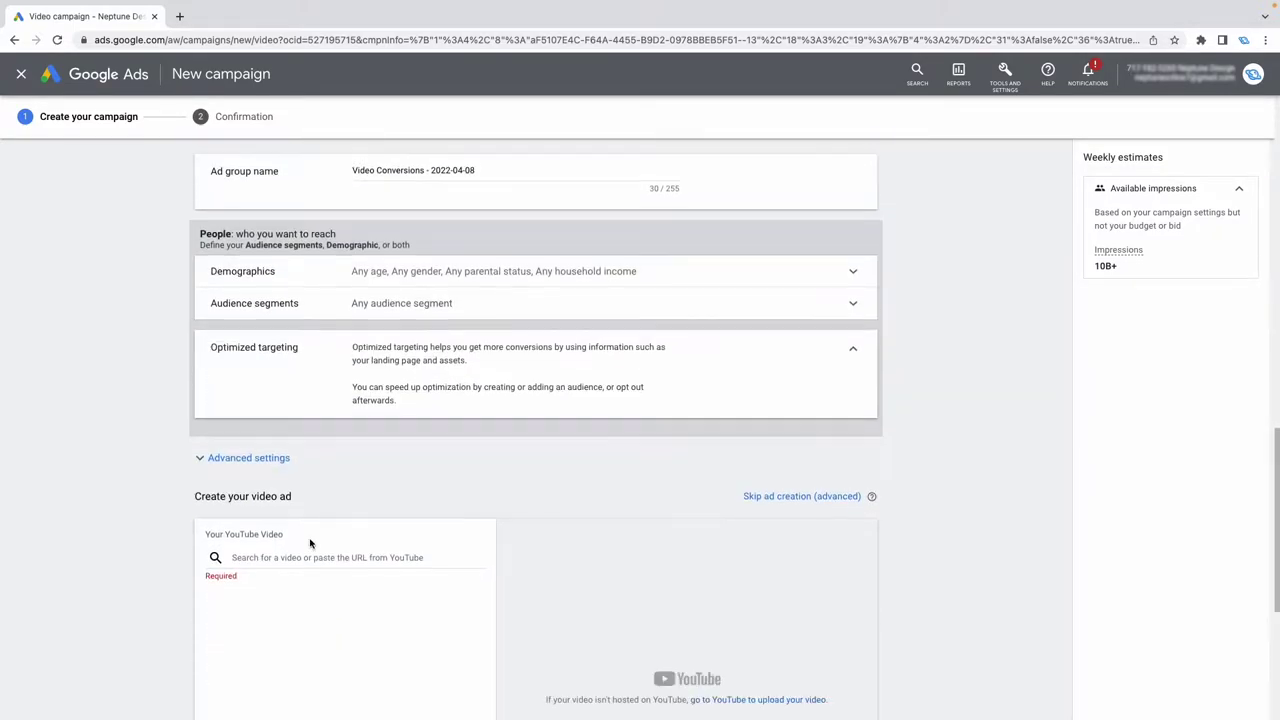
click(257, 460)
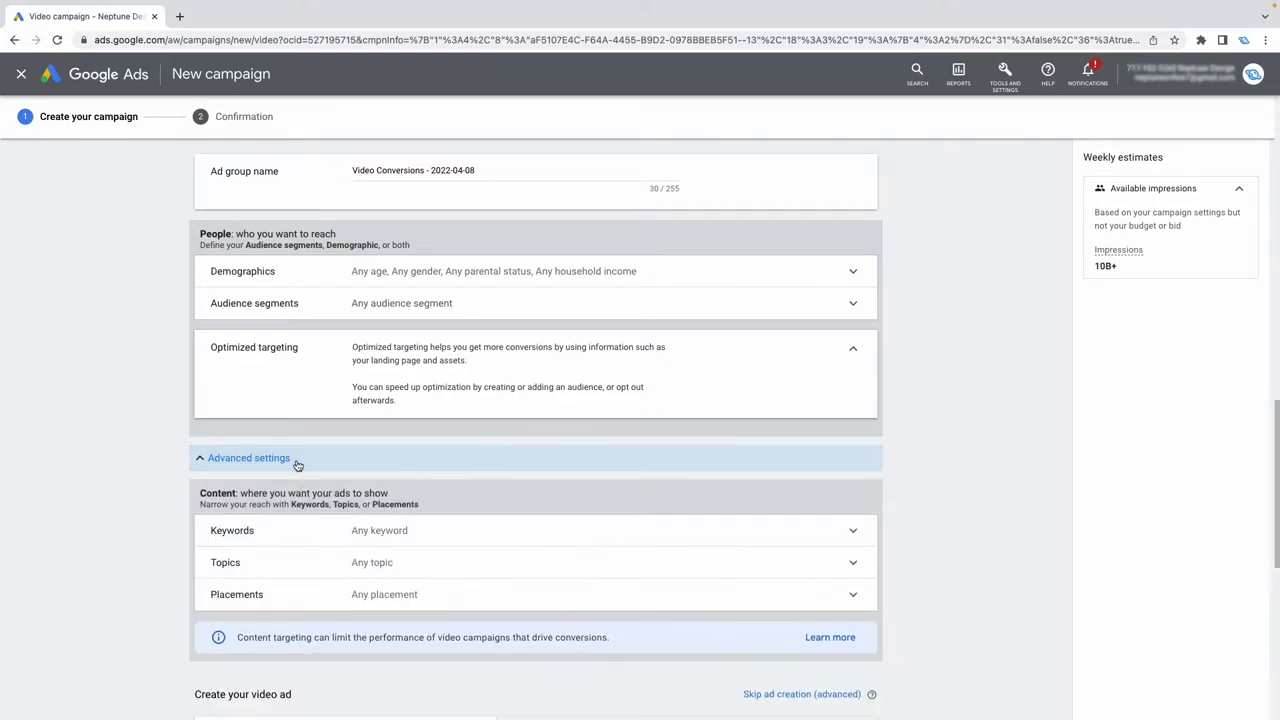
scroll(288, 514, down, 1)
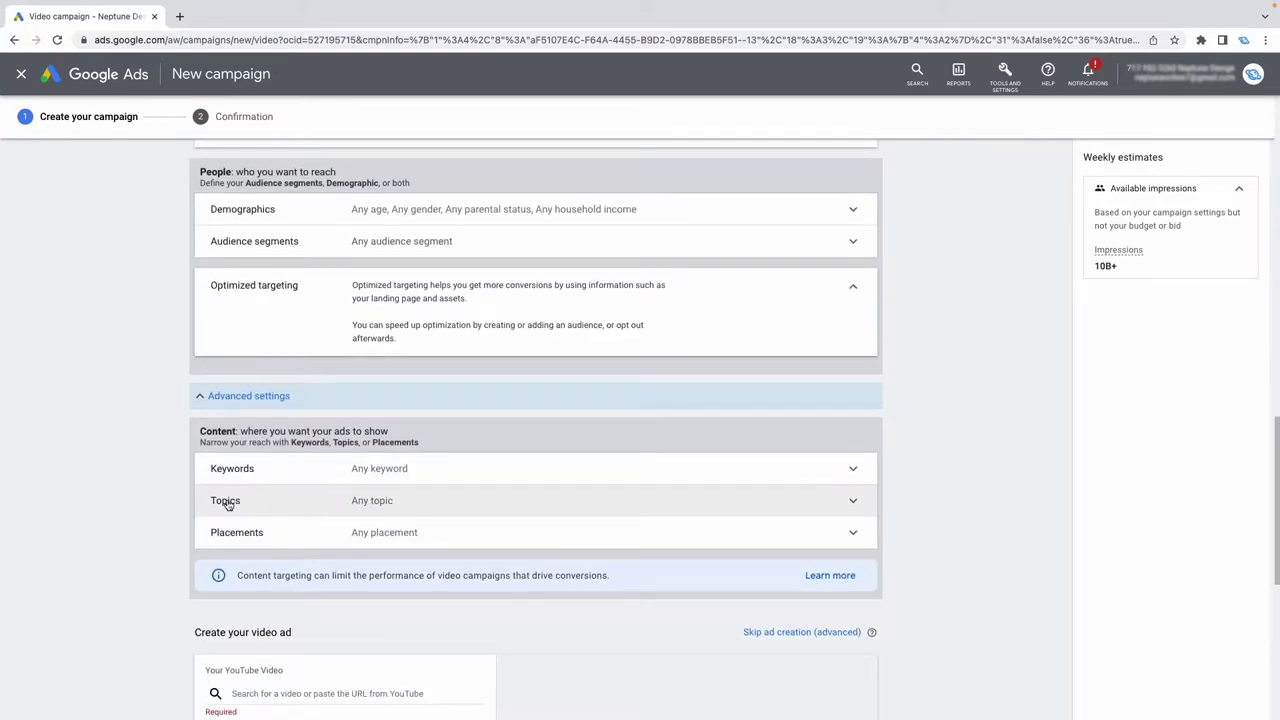
click(305, 470)
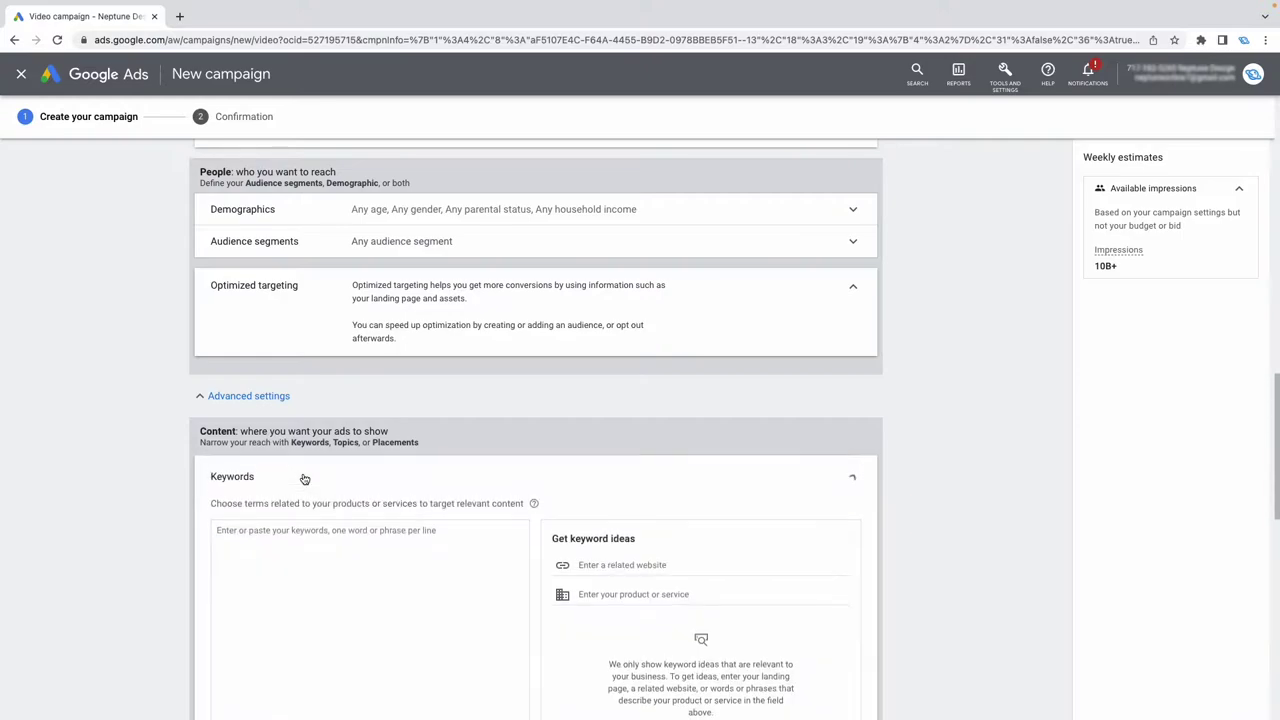
scroll(300, 482, down, 4)
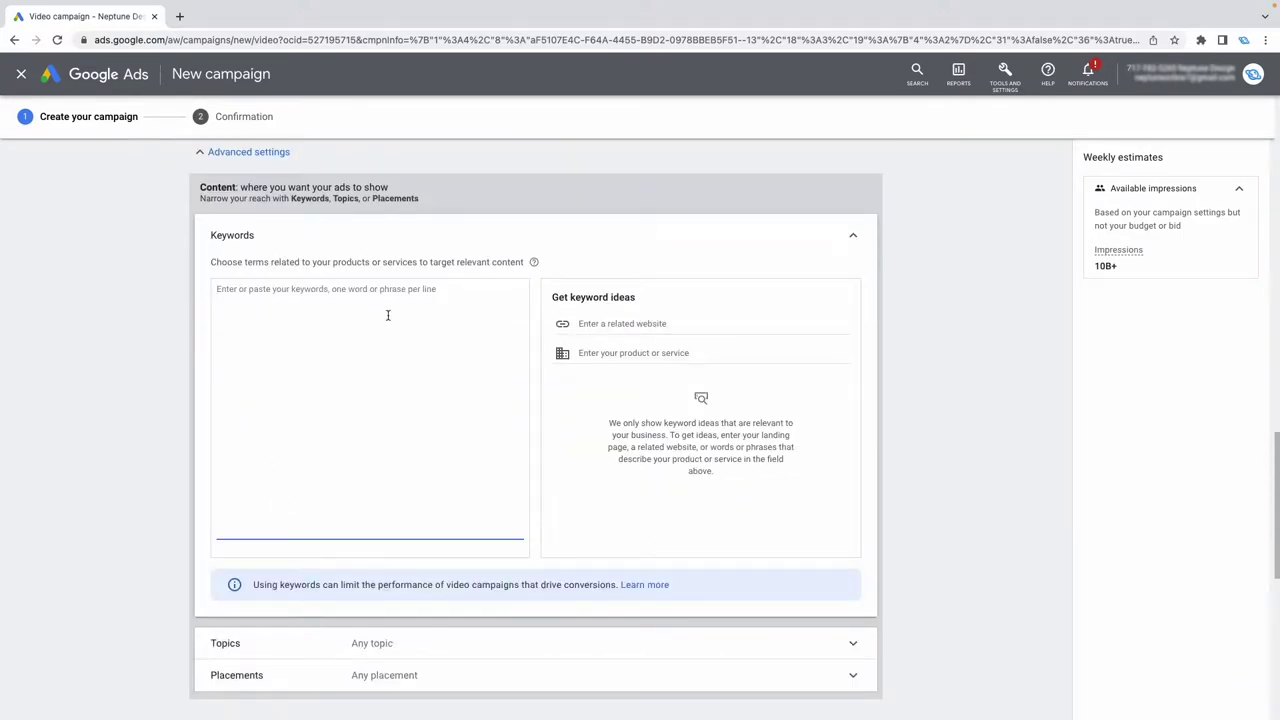
Open neptunedesign.co.za in a new browser tab and copy its address for the keyword ideas' related website.
click(652, 323)
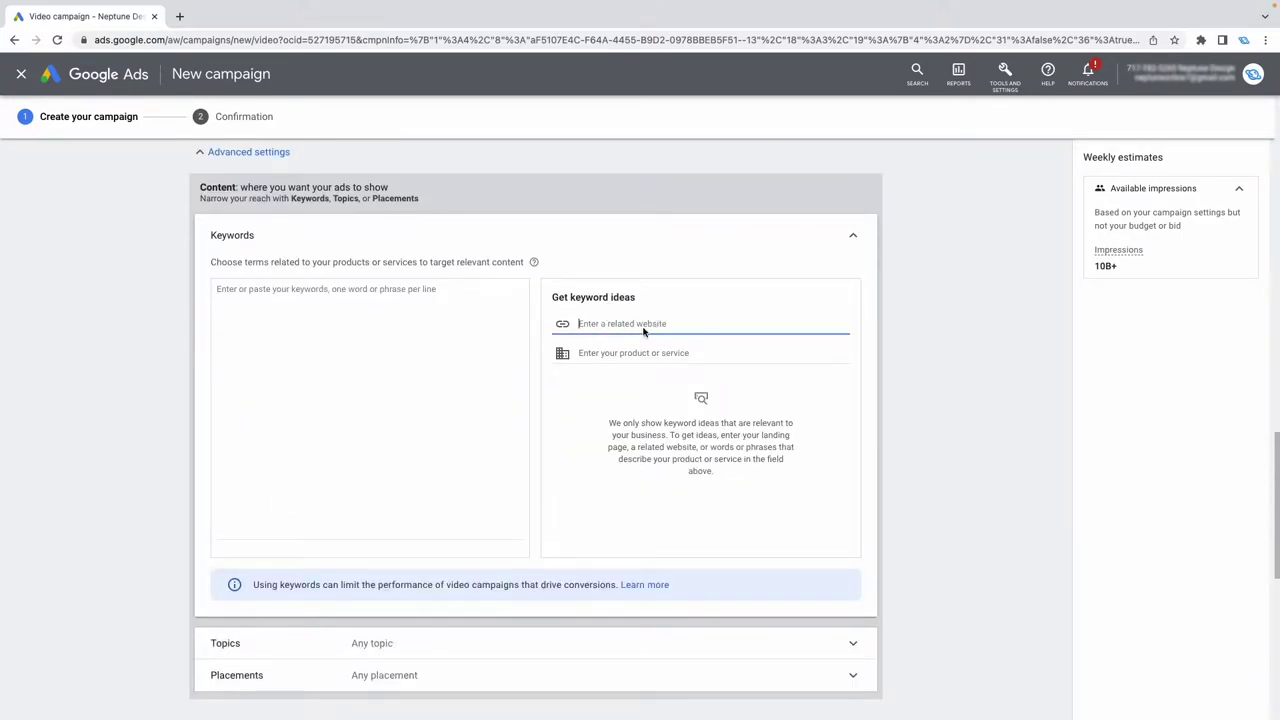
click(180, 16)
text(ne)
key(Return)
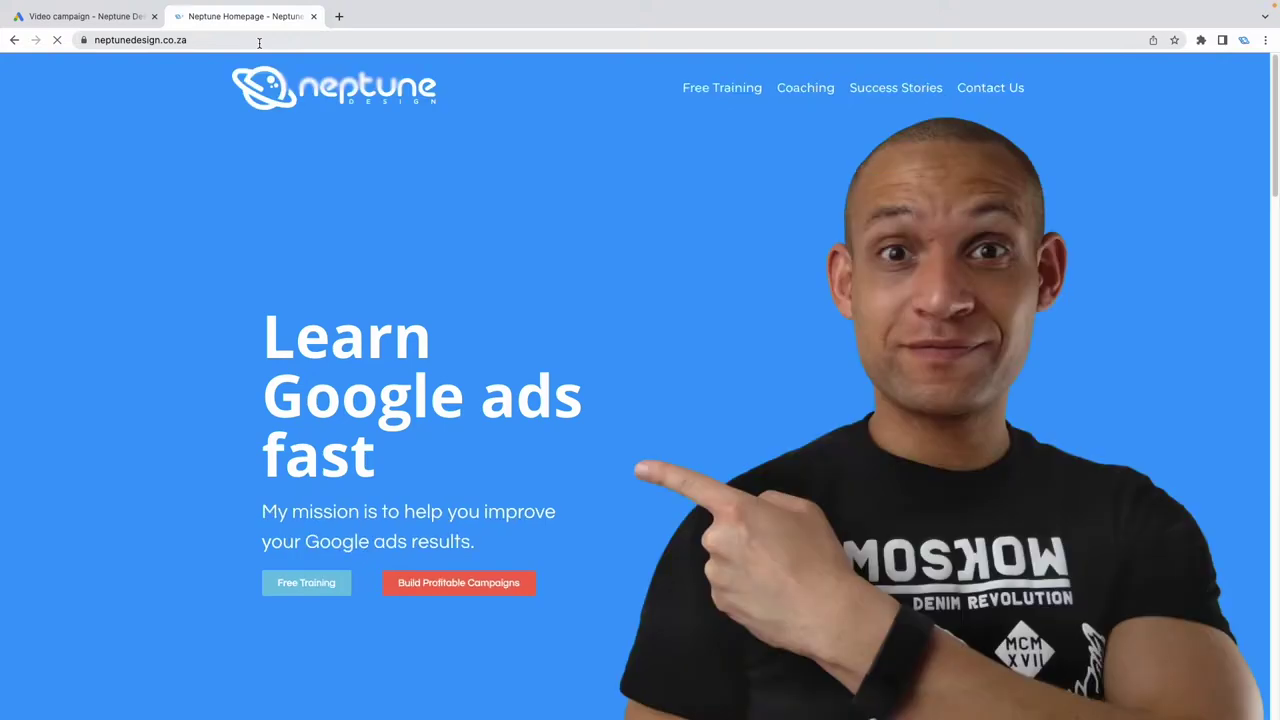
click(259, 40)
key(ctrl+c)
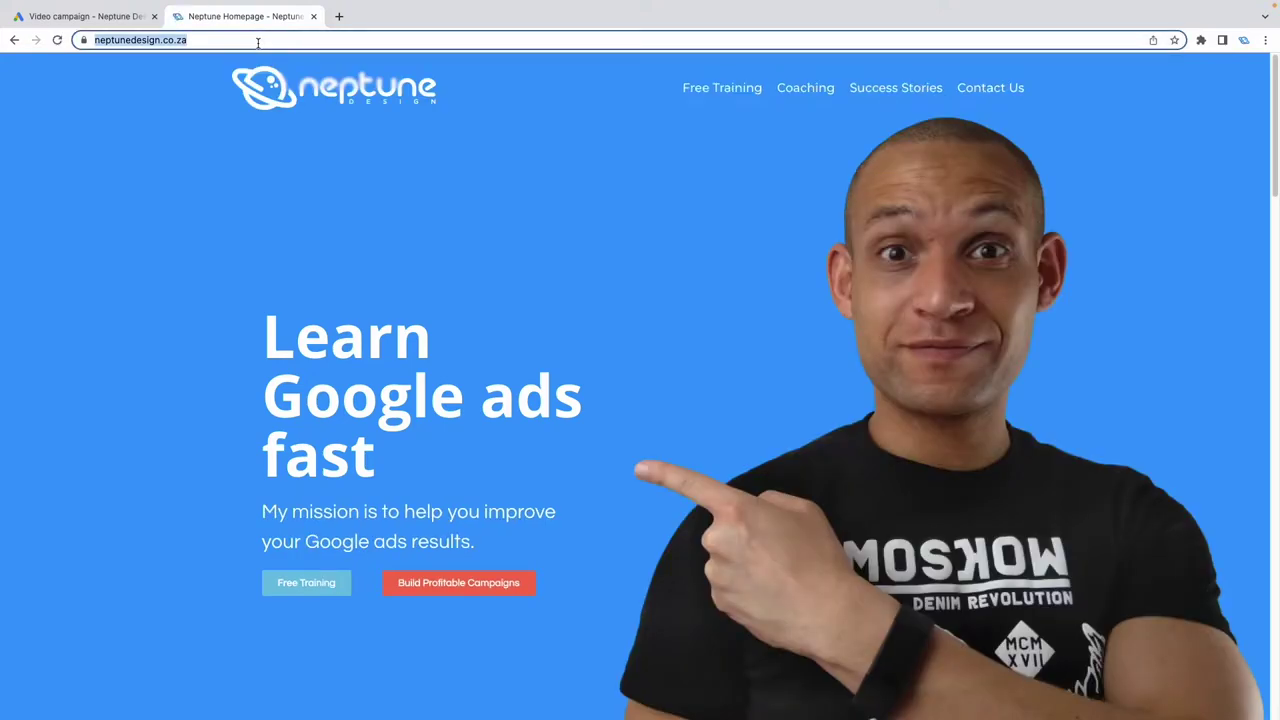
click(21, 9)
click(702, 330)
key(ctrl+v)
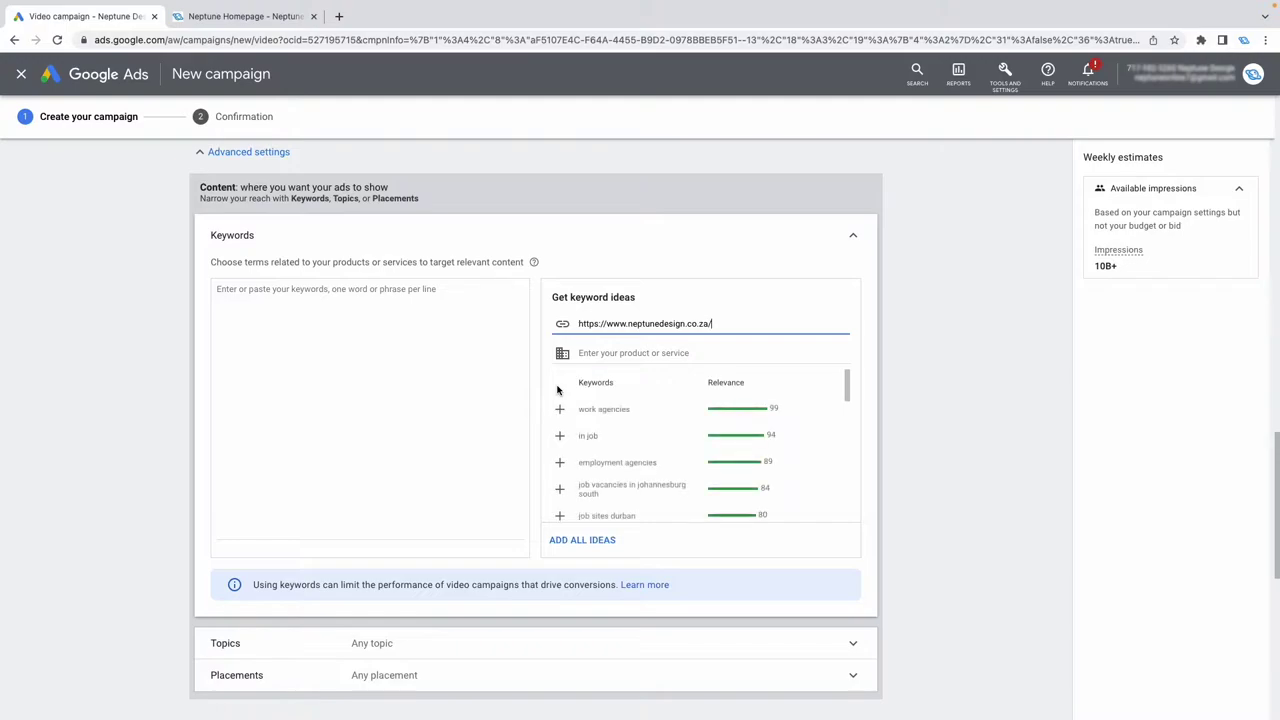
Examine the keyword ideas suggested for the website and their relevance to the business.
scroll(626, 455, down, 1)
scroll(627, 455, down, 4)
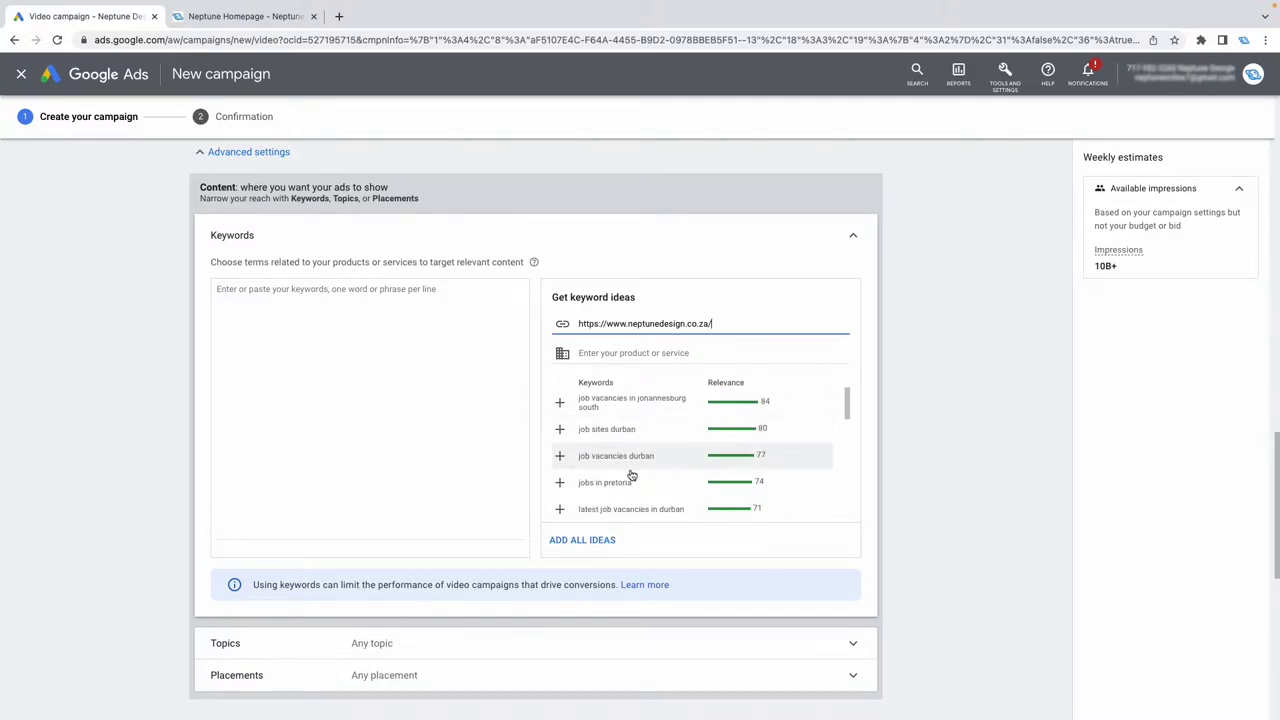
scroll(577, 467, up, 6)
scroll(577, 467, up, 1)
scroll(531, 543, down, 2)
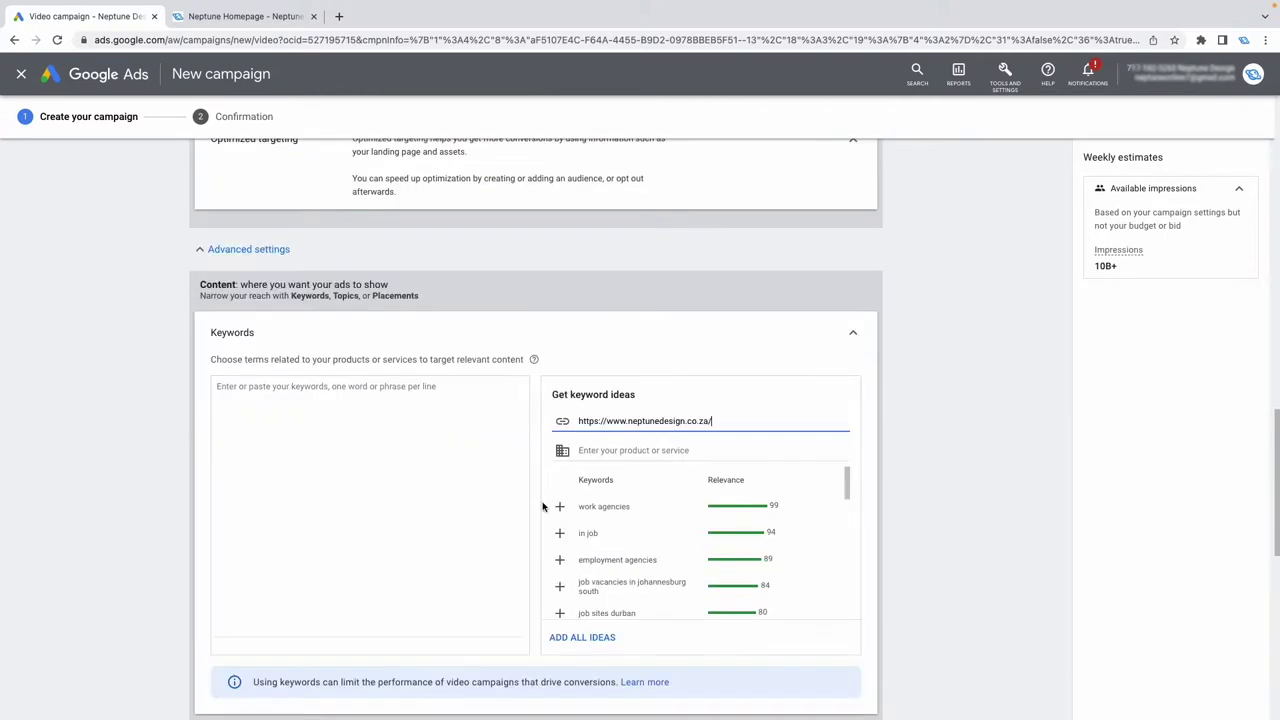
scroll(571, 532, down, 1)
scroll(469, 486, down, 1)
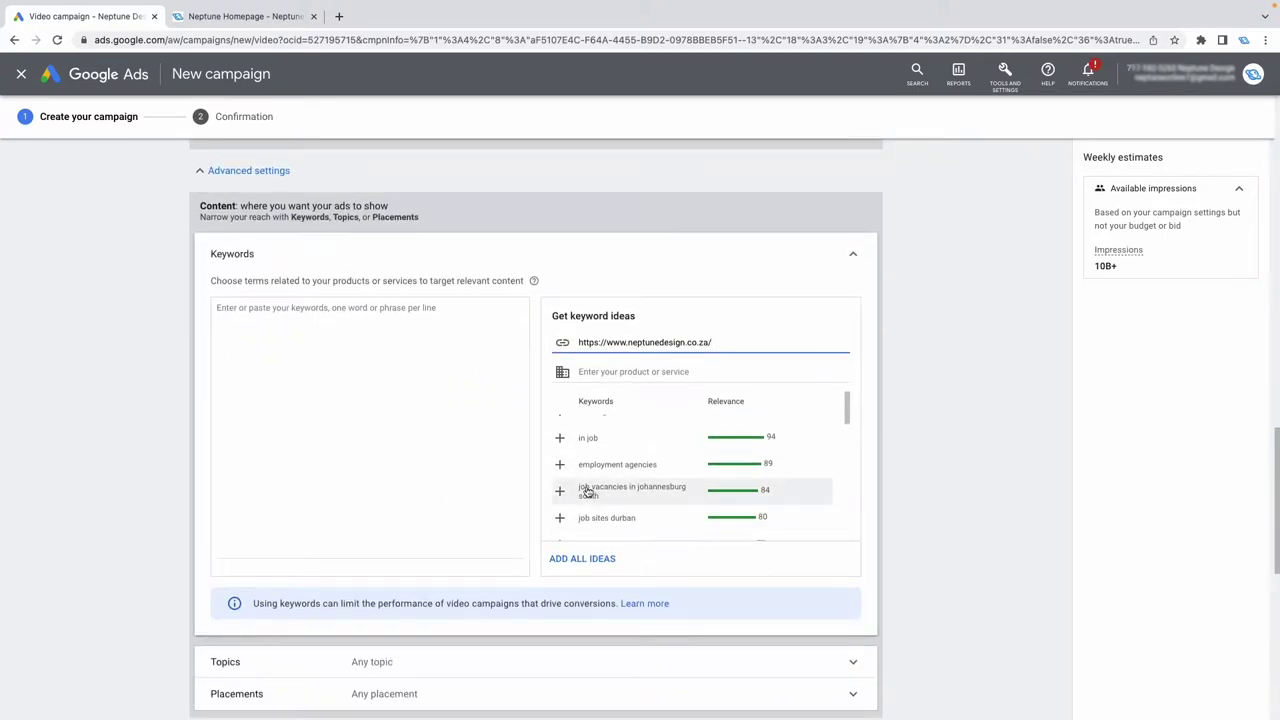
click(437, 423)
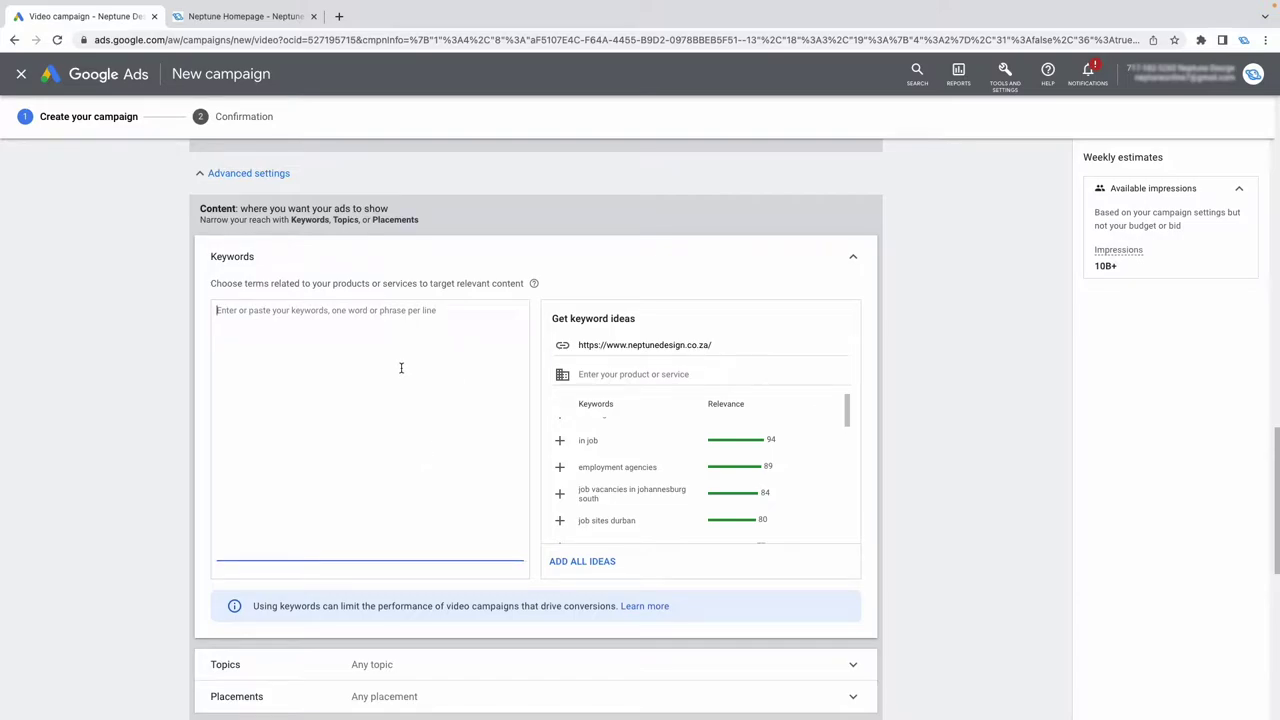
Open Keyword Planner in a new browser tab and switch to it.
click(1004, 72)
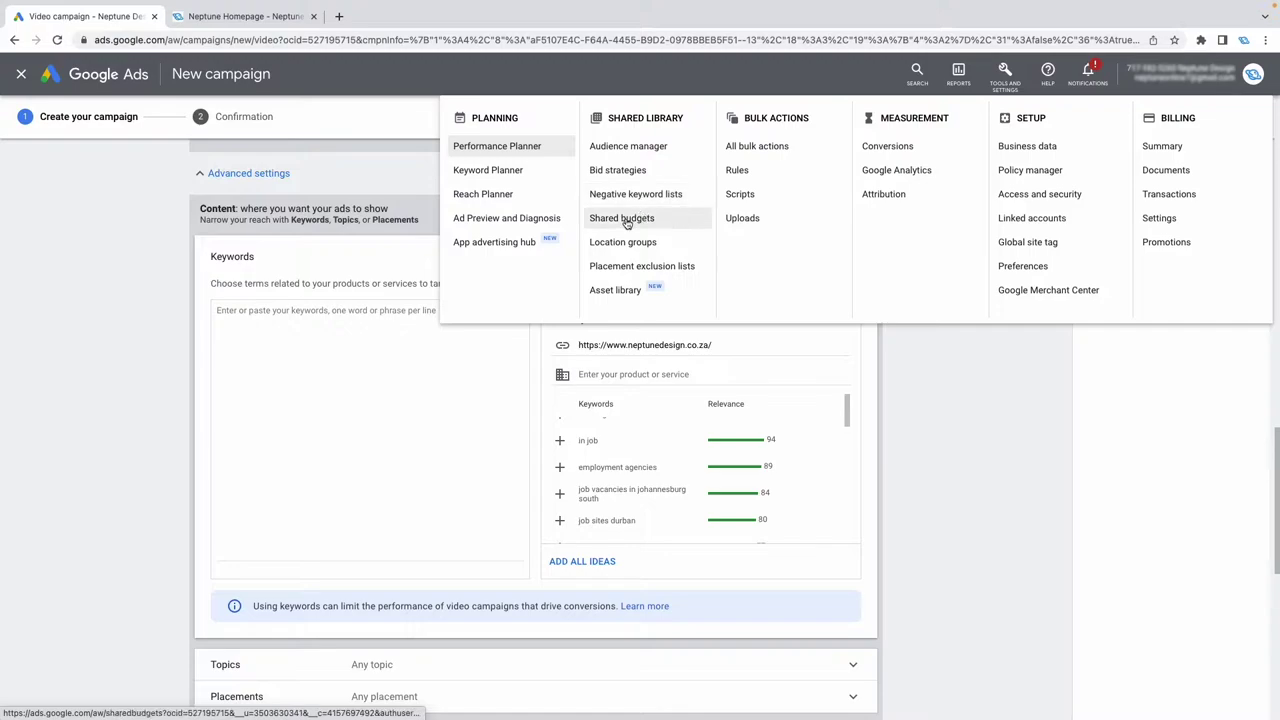
right_click(515, 172)
click(558, 182)
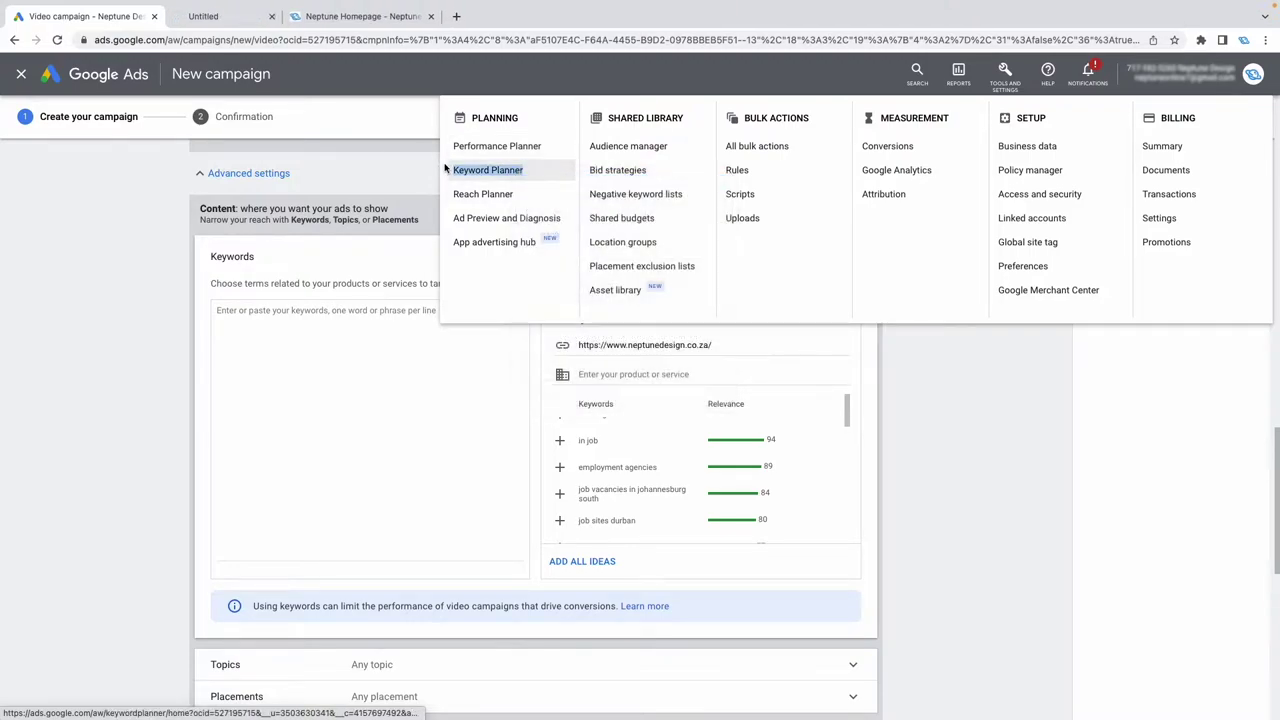
click(283, 27)
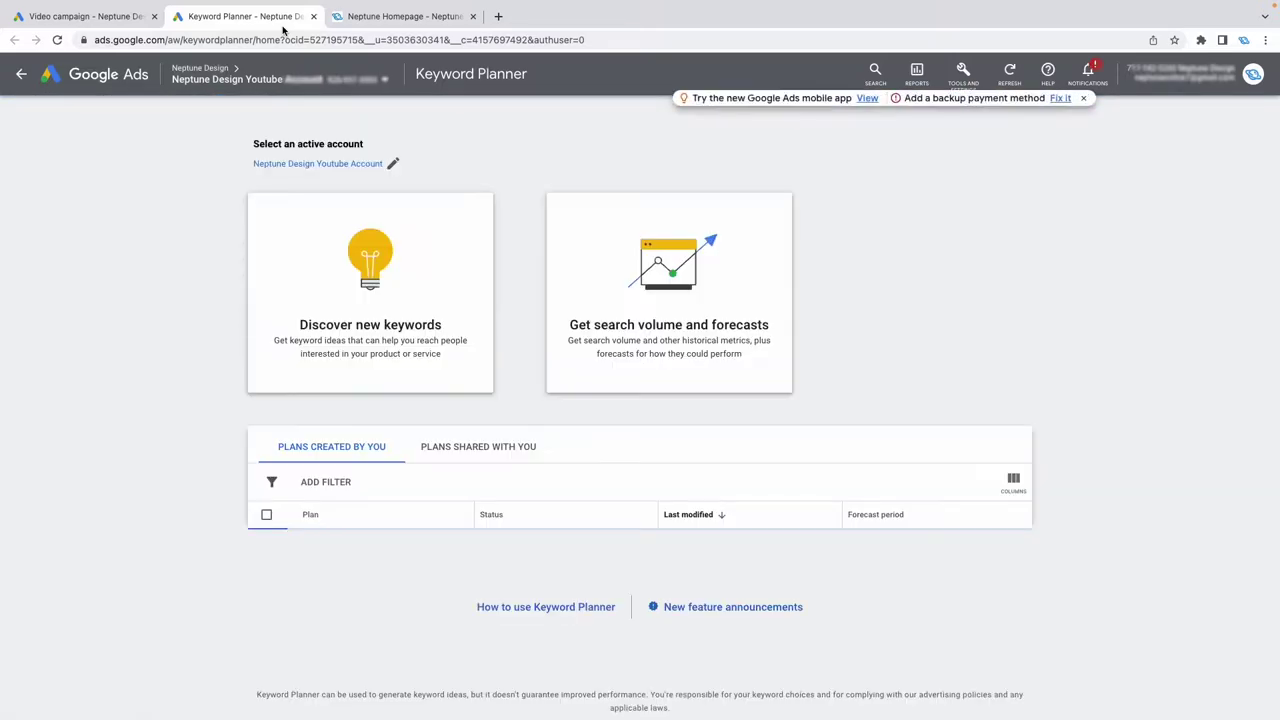
Discover new keywords for "weight loss" and examine the first two pages of keyword ideas.
click(340, 302)
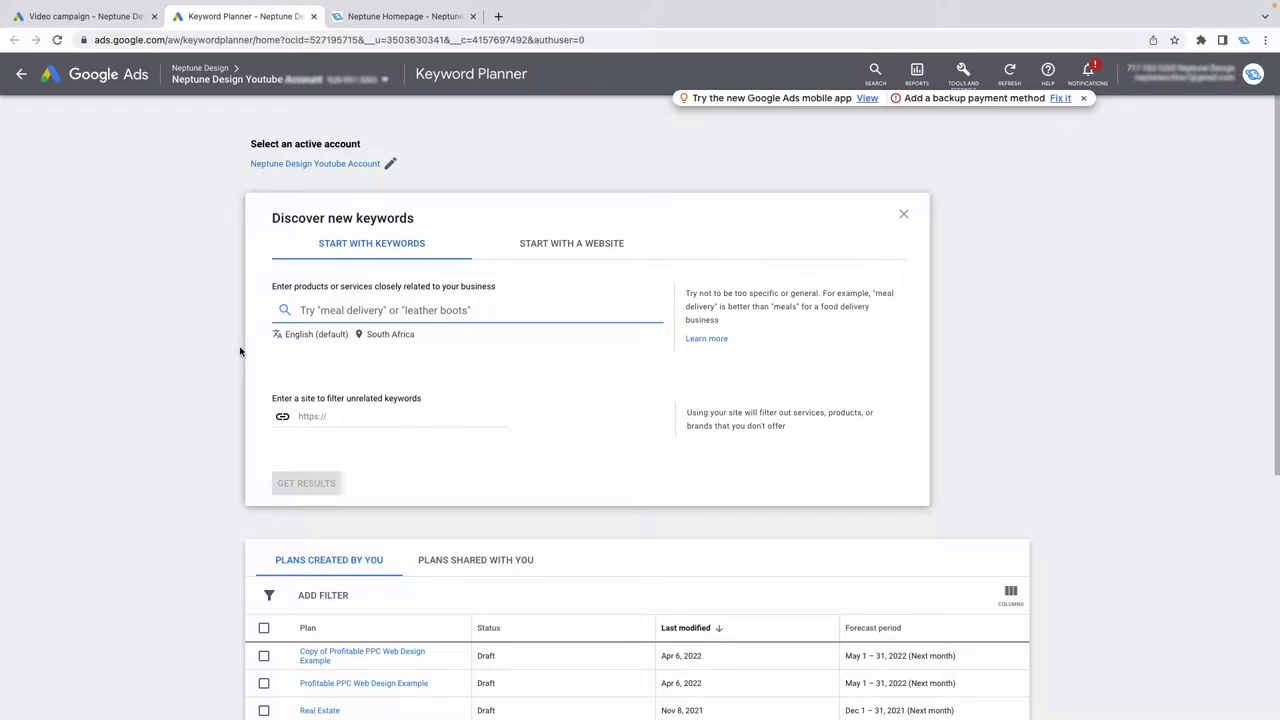
text(weight loss)
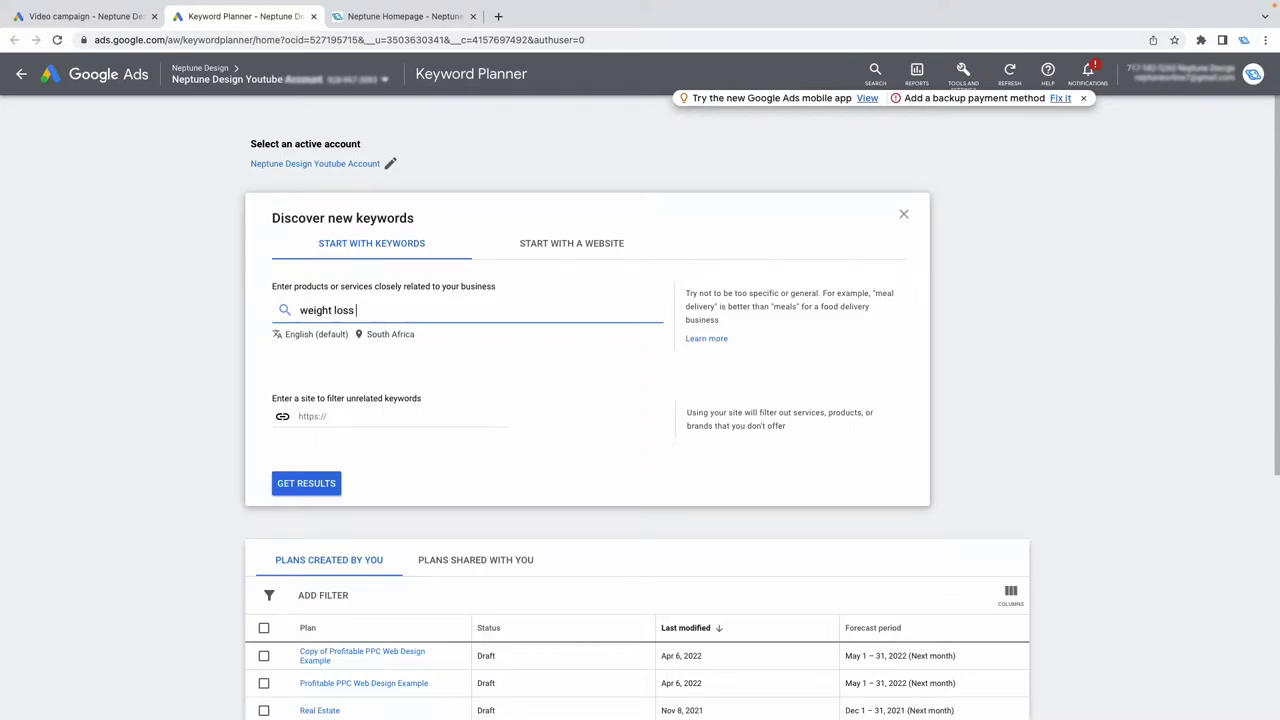
key(Return)
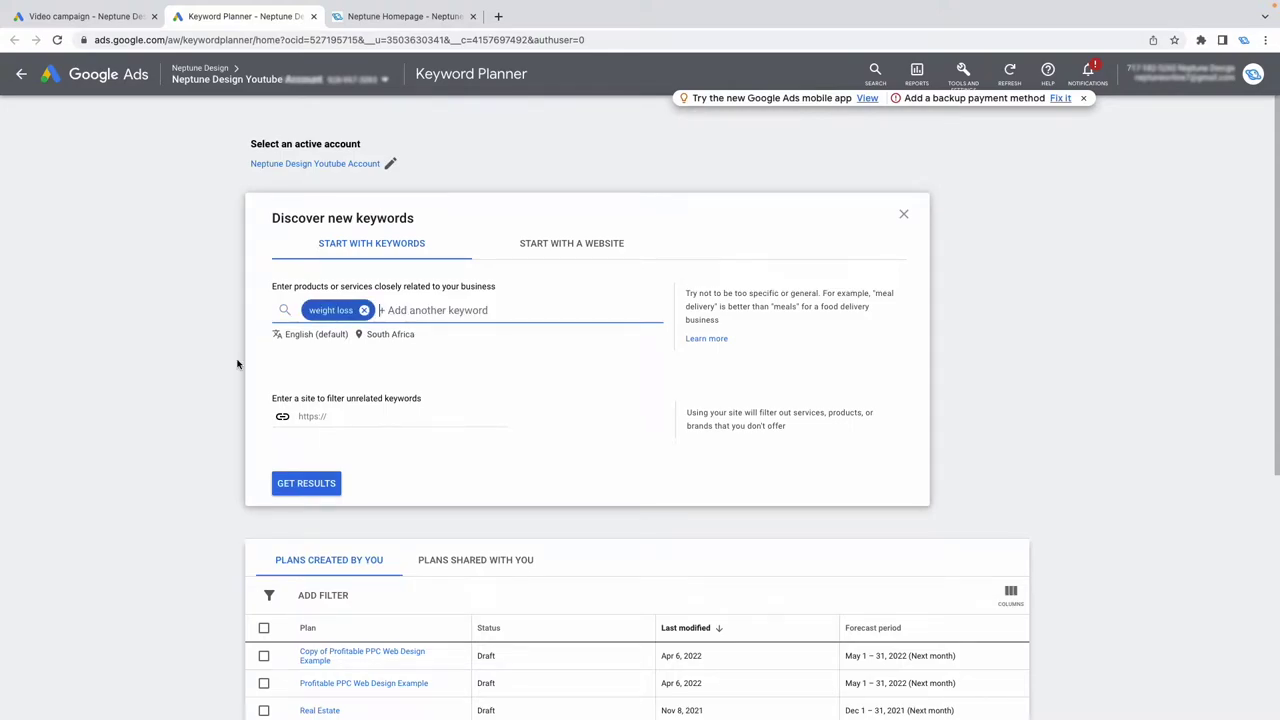
click(307, 484)
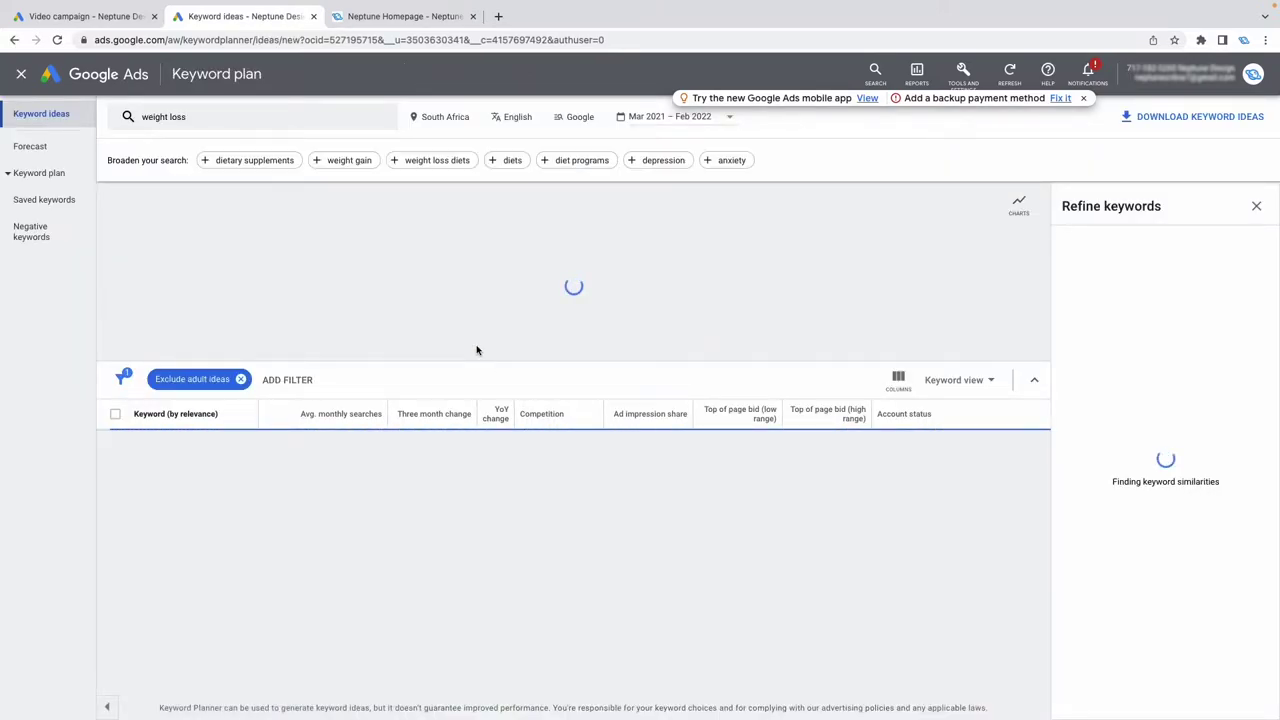
scroll(477, 349, down, 1)
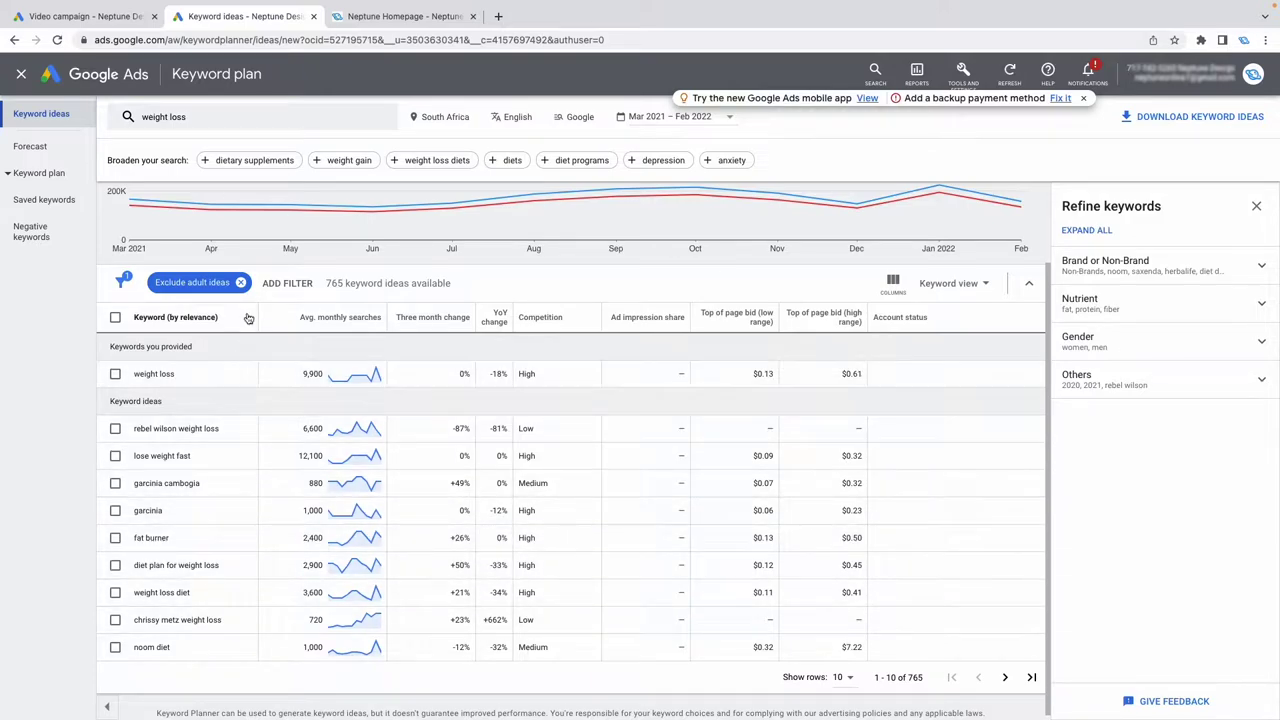
scroll(182, 425, down, 1)
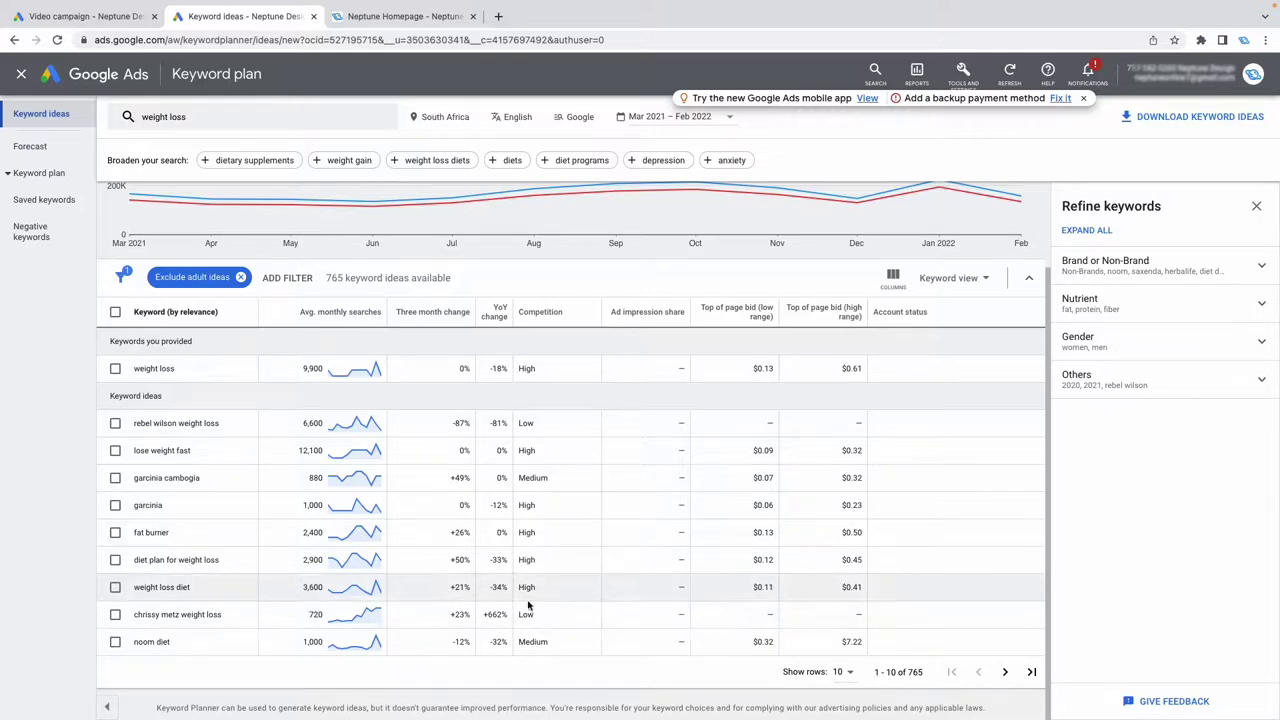
click(1006, 673)
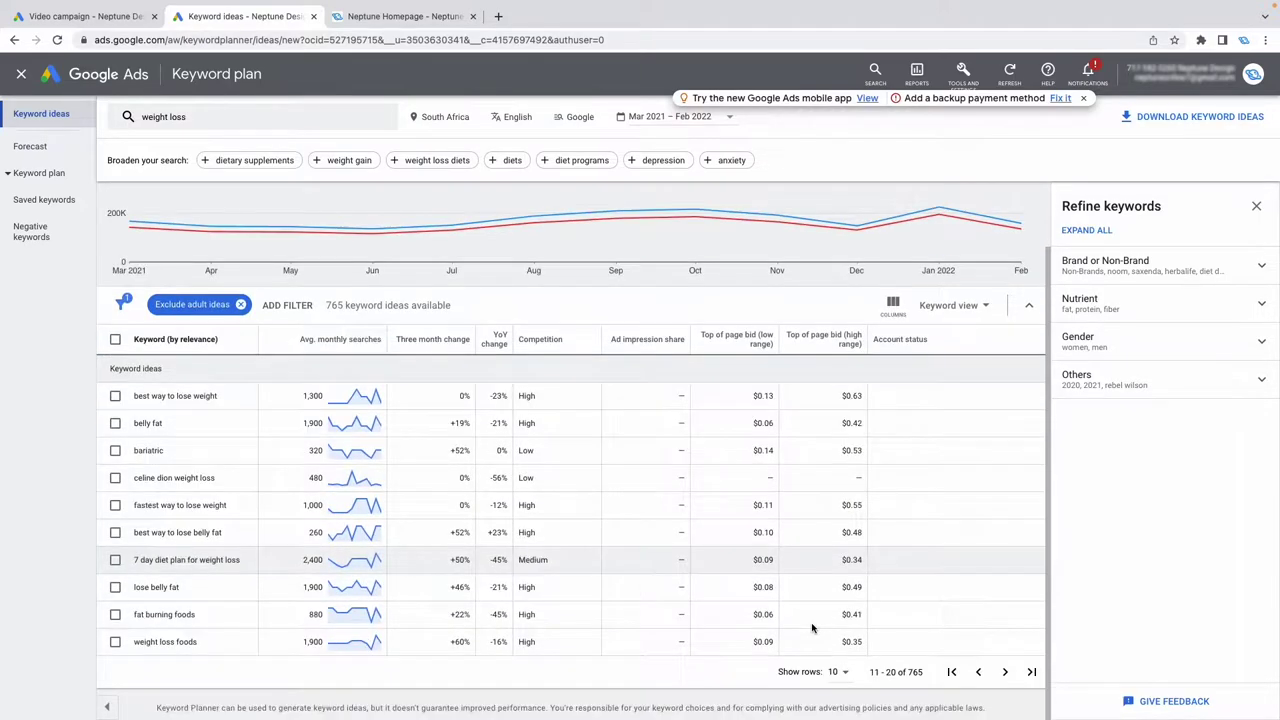
click(978, 671)
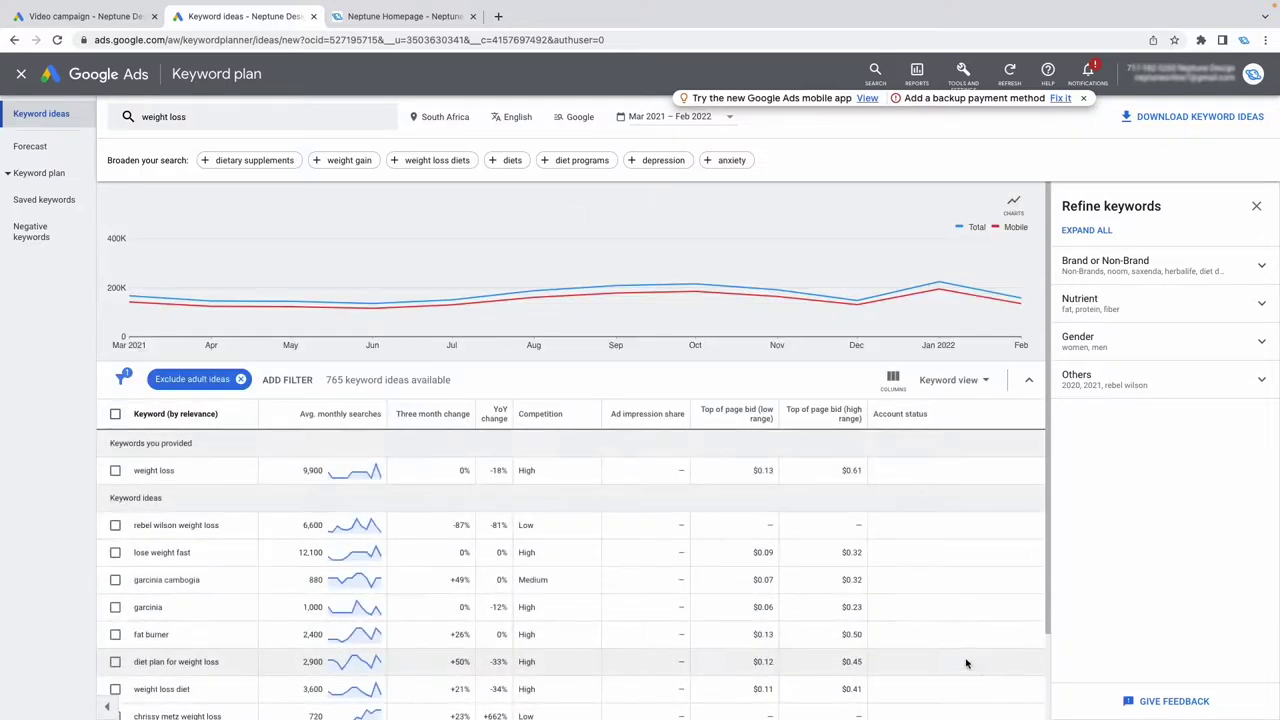
scroll(600, 550, down, 1)
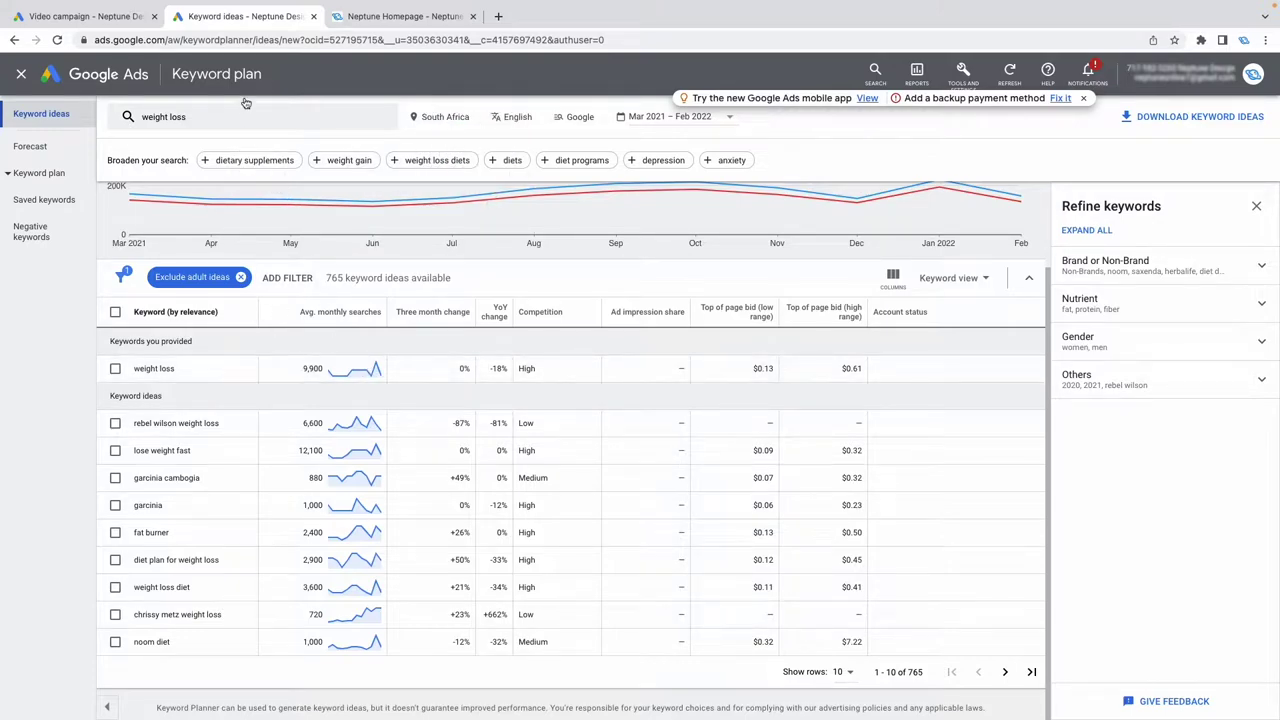
Back in the video campaign, add the targeting keywords web design, website design and responsive website, one per line.
click(115, 15)
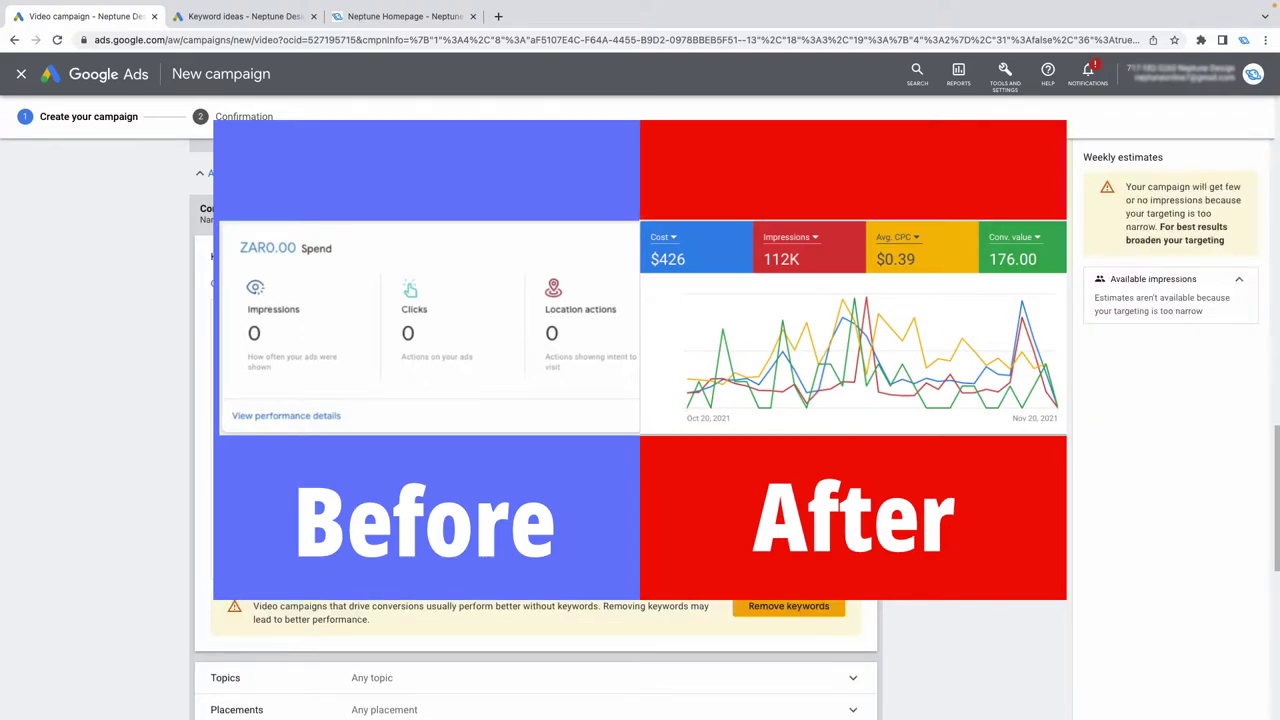
text(b design w)
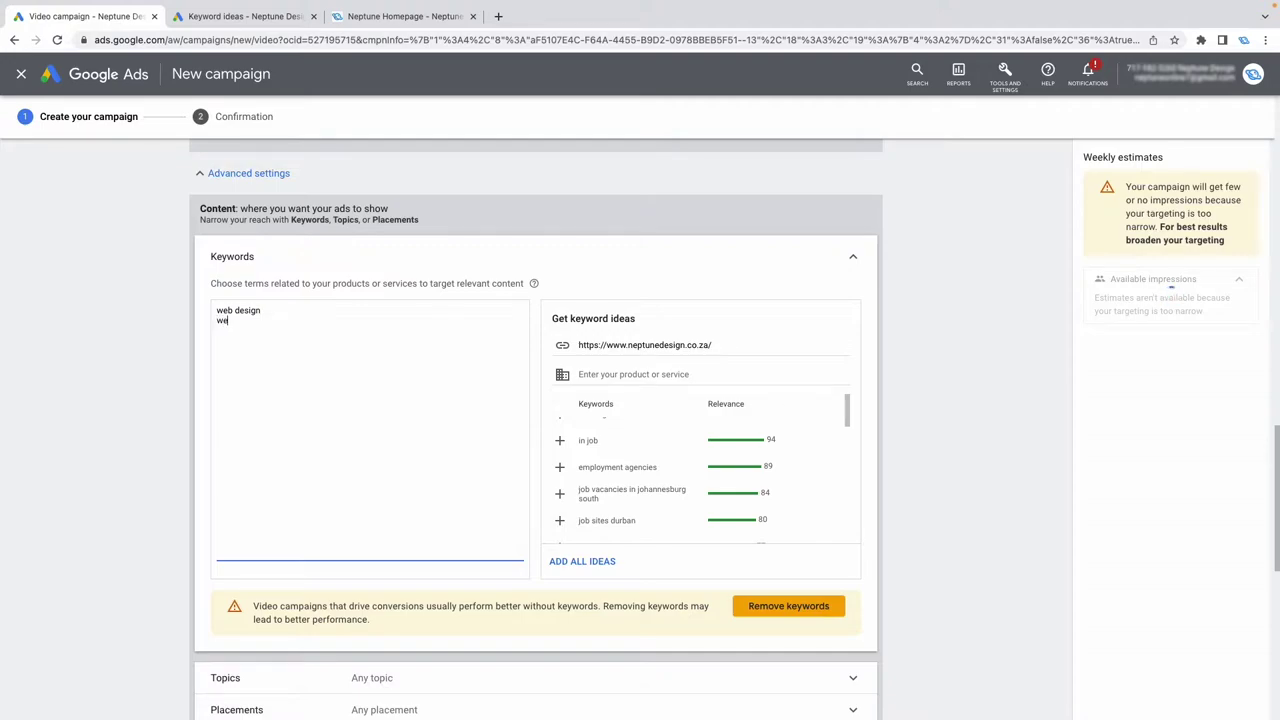
text(e)
key(BackSpace)
key(BackSpace)
key(BackSpace)
text(ite design)
right_click(244, 330)
click(305, 338)
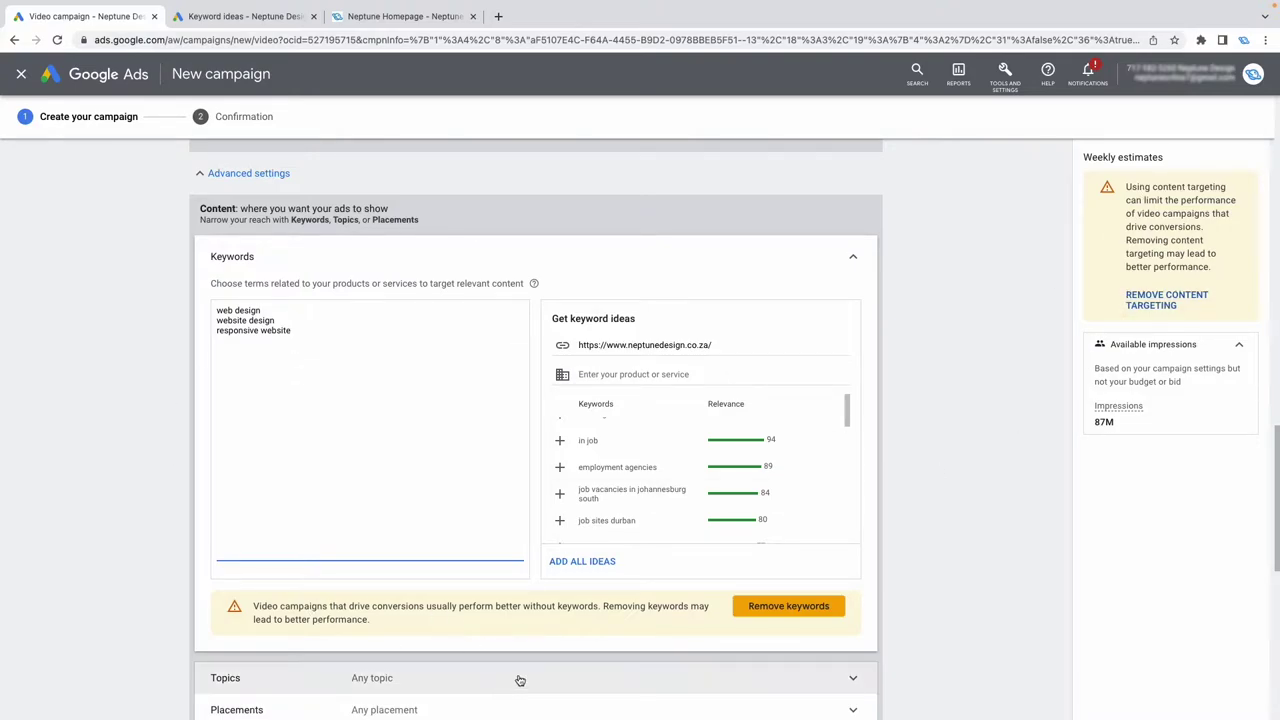
Review the ad group's Keywords targeting section with the entered keywords and the suggested ideas.
scroll(443, 477, down, 1)
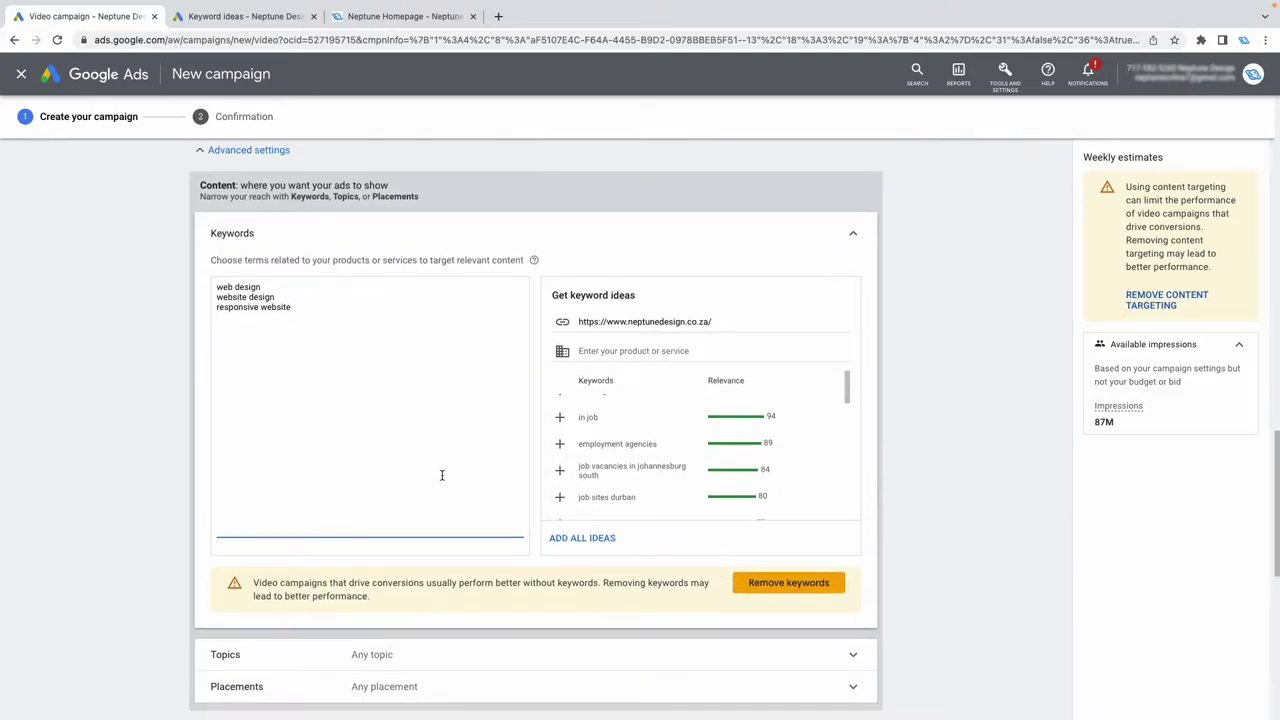
scroll(438, 478, up, 2)
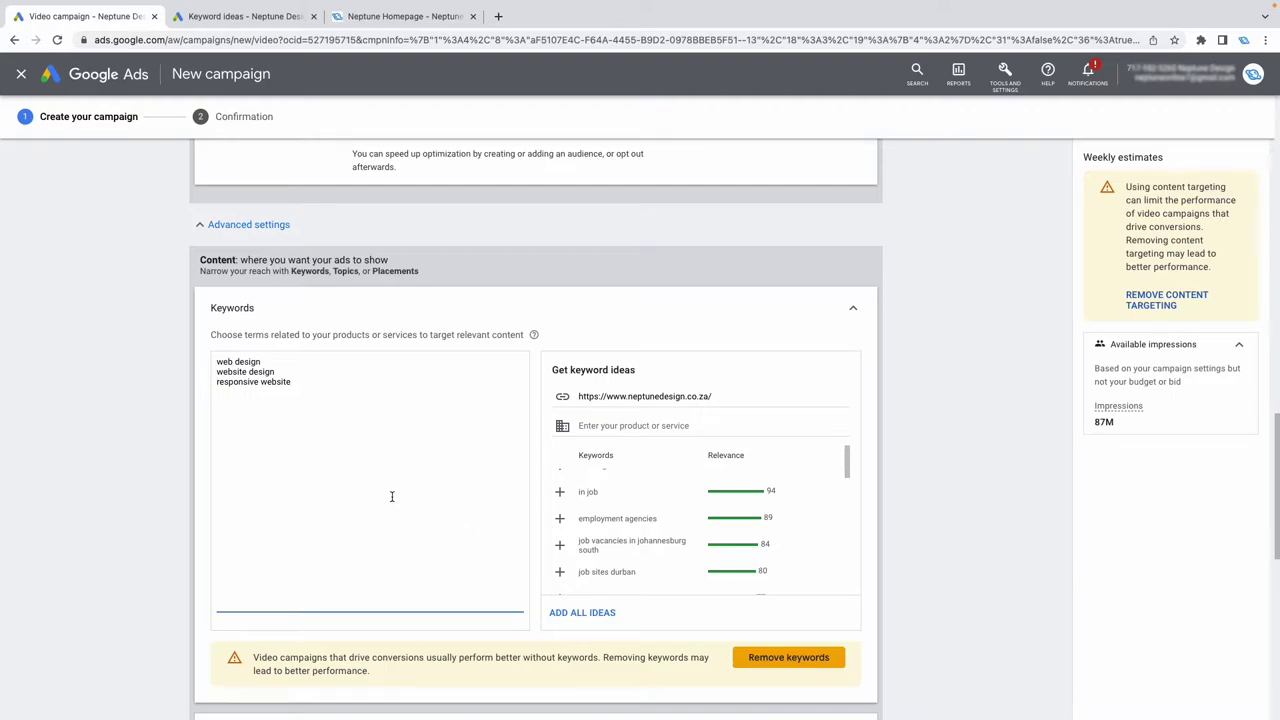
scroll(378, 452, down, 1)
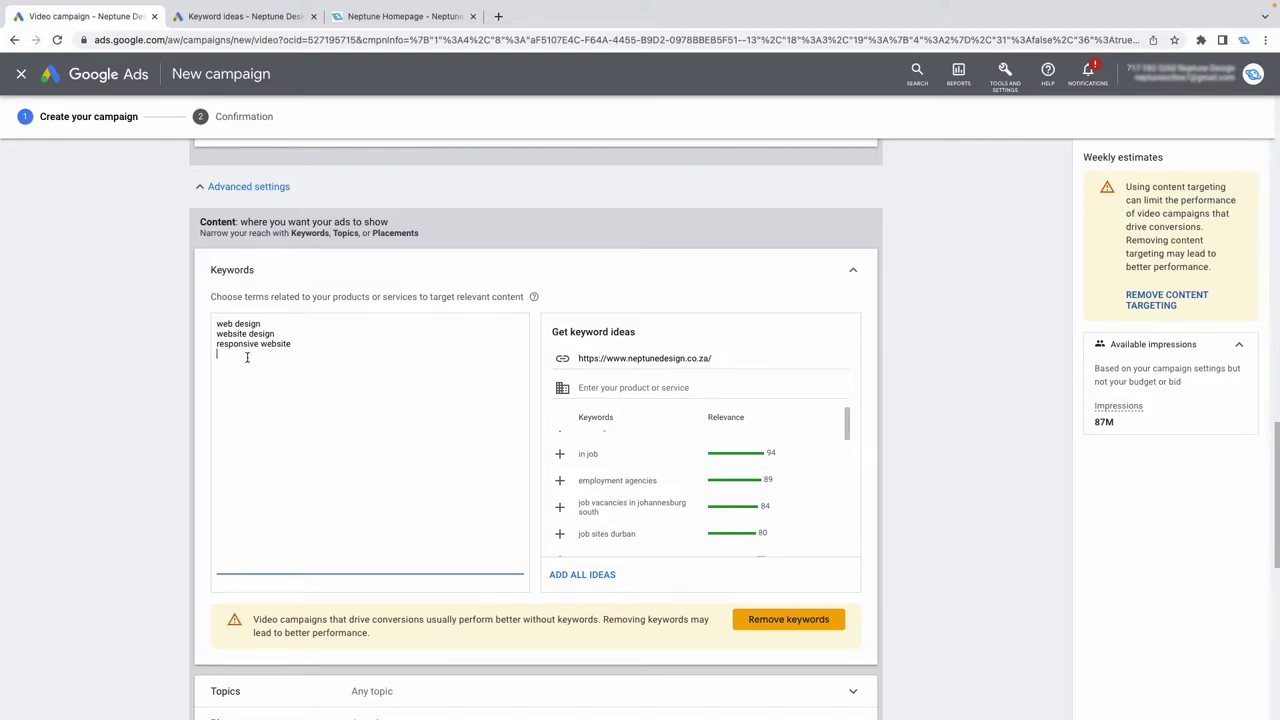
scroll(262, 383, down, 1)
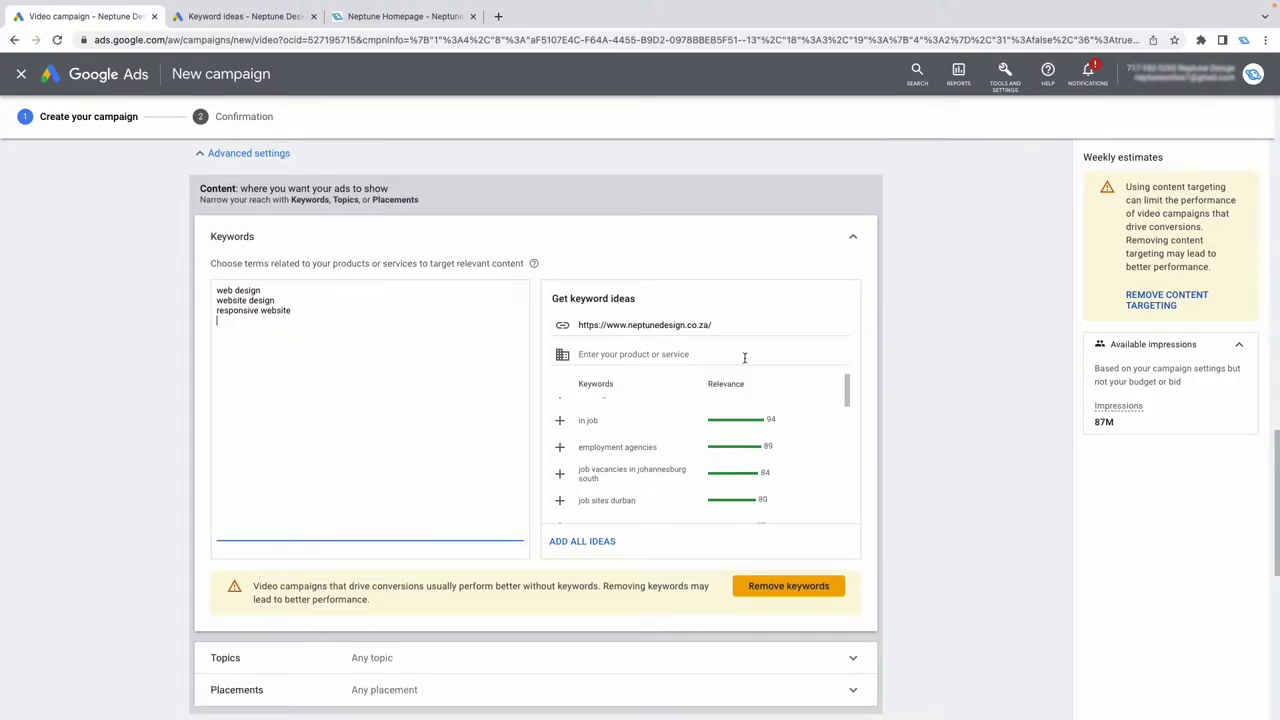
scroll(660, 322, up, 1)
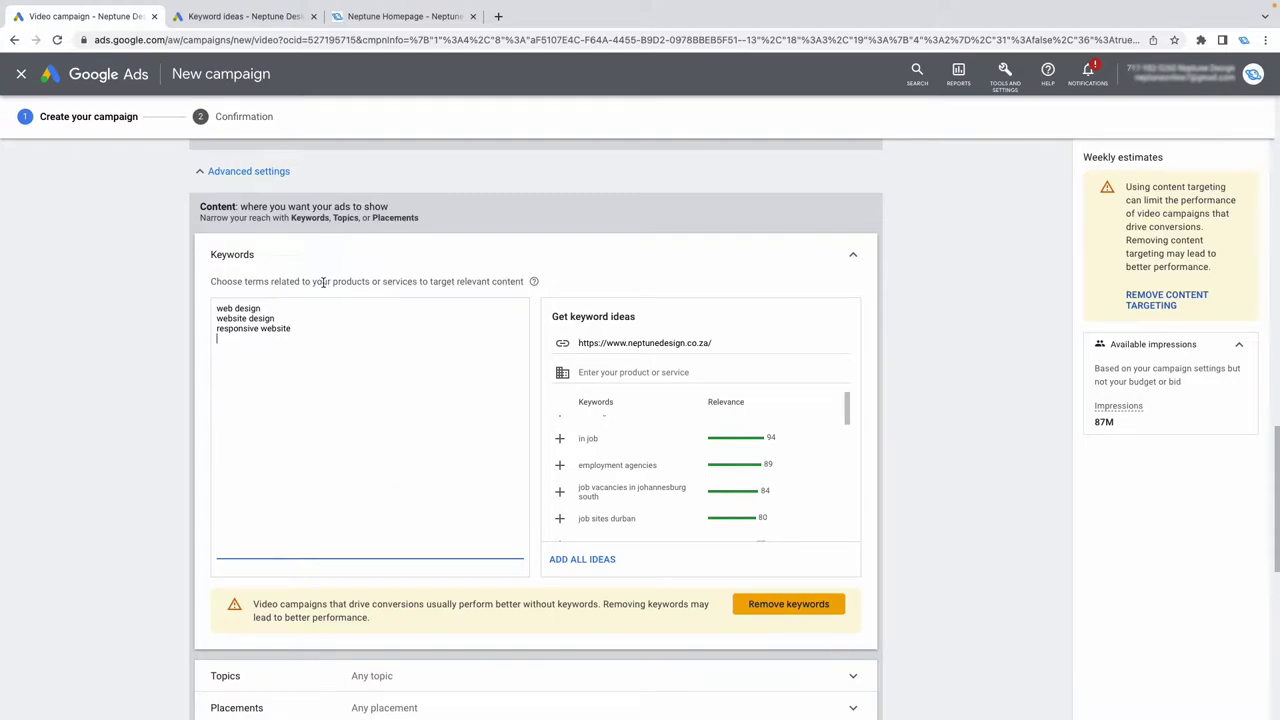
scroll(300, 386, down, 3)
scroll(370, 387, up, 4)
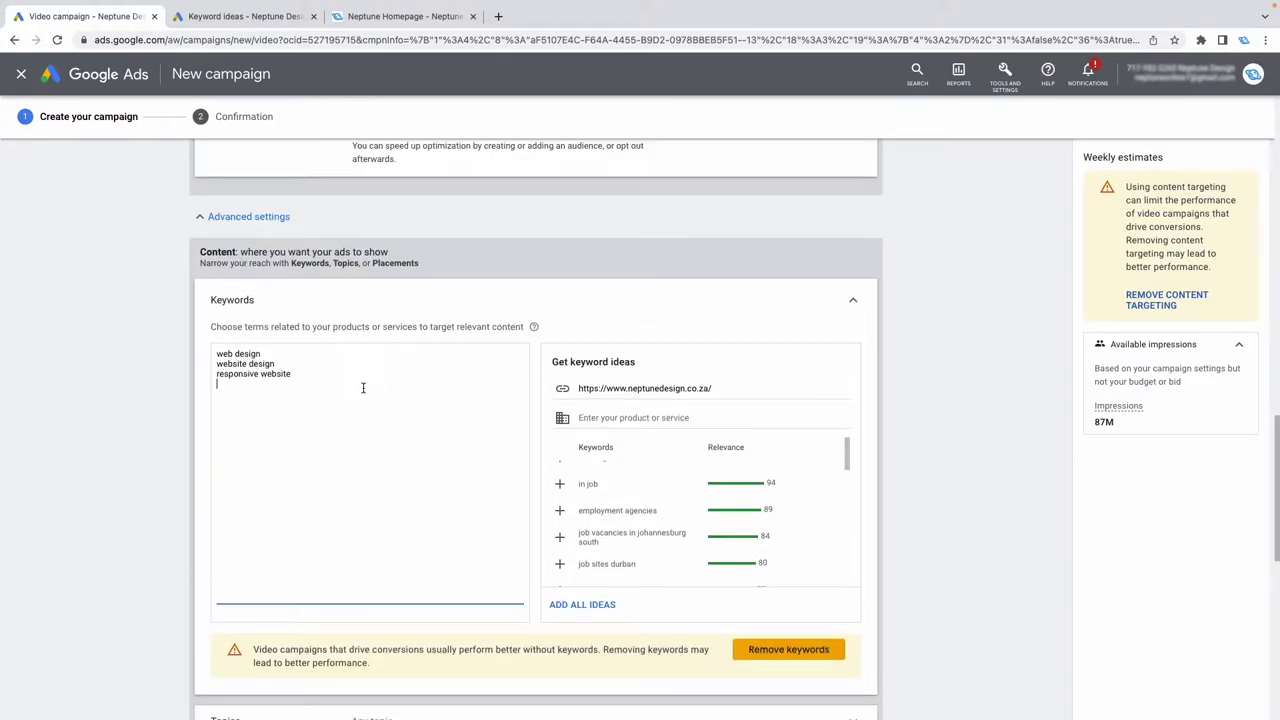
Activate the YouTube video search for the new video ad.
scroll(363, 388, down, 5)
scroll(372, 401, up, 1)
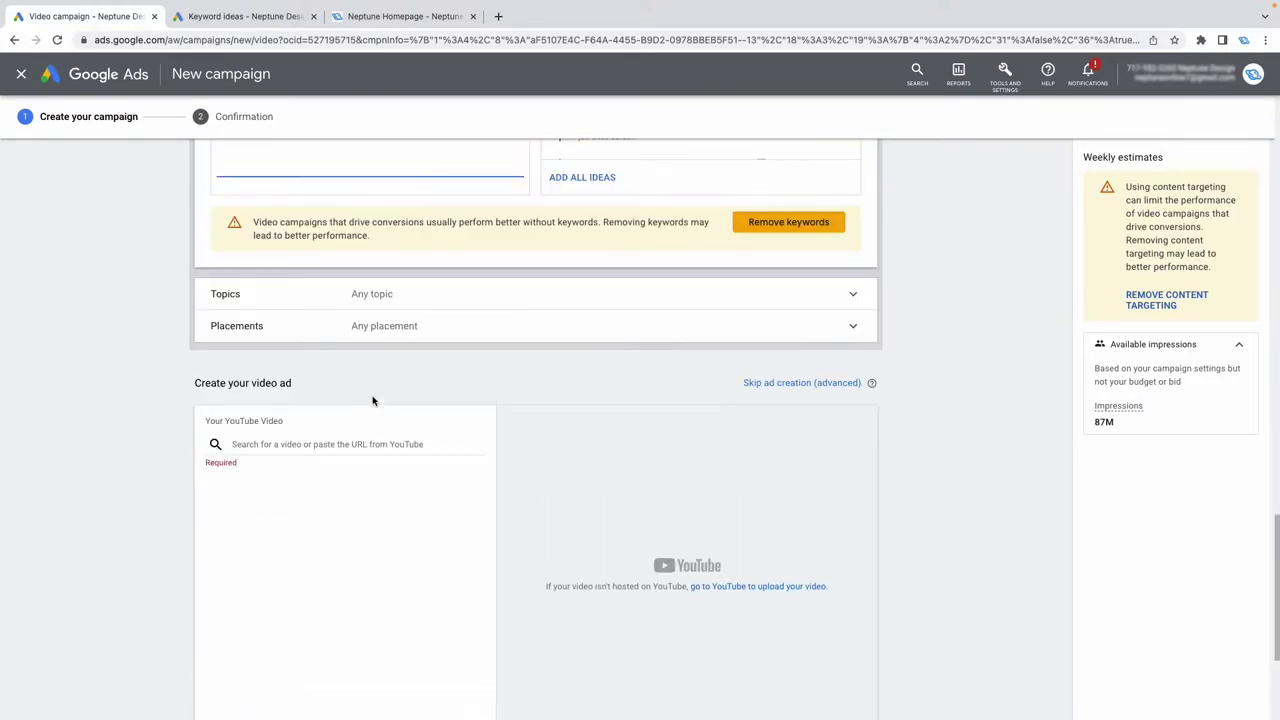
click(340, 445)
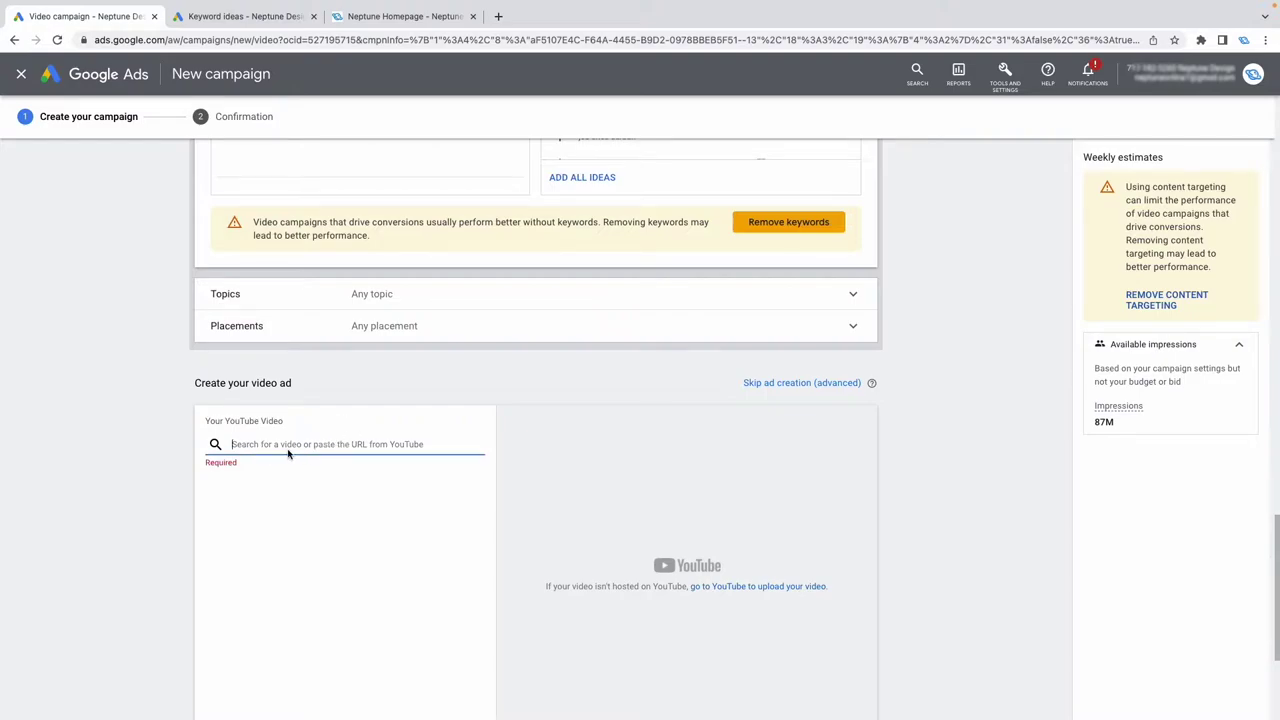
scroll(306, 484, down, 3)
scroll(421, 276, up, 3)
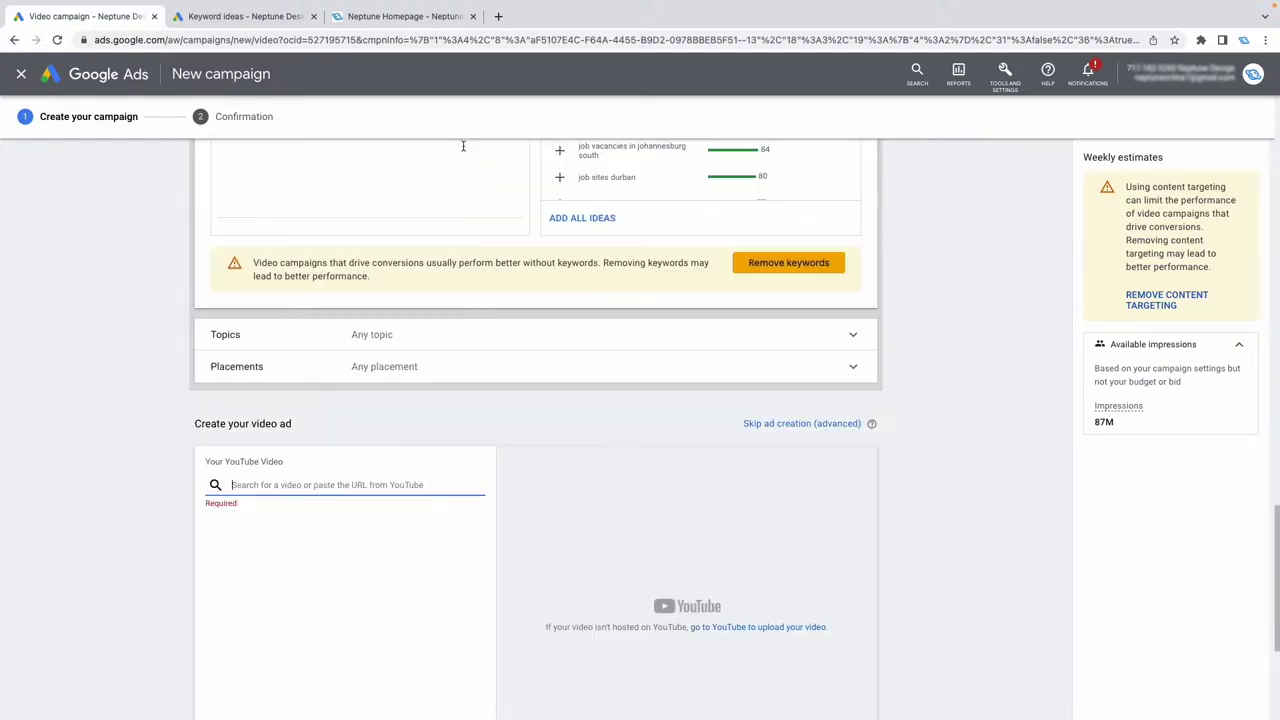
Open YouTube in a new browser tab and go to the channel's video content in YouTube Studio.
click(498, 16)
text(you)
key(Return)
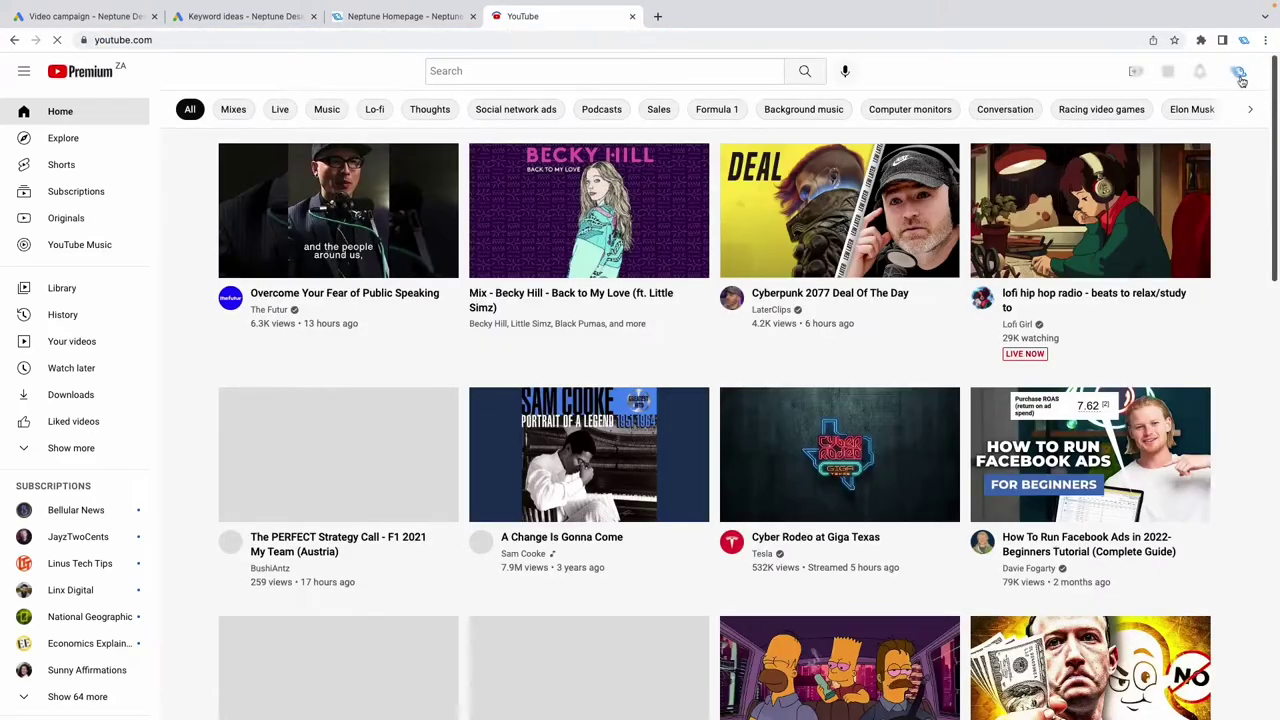
click(1240, 71)
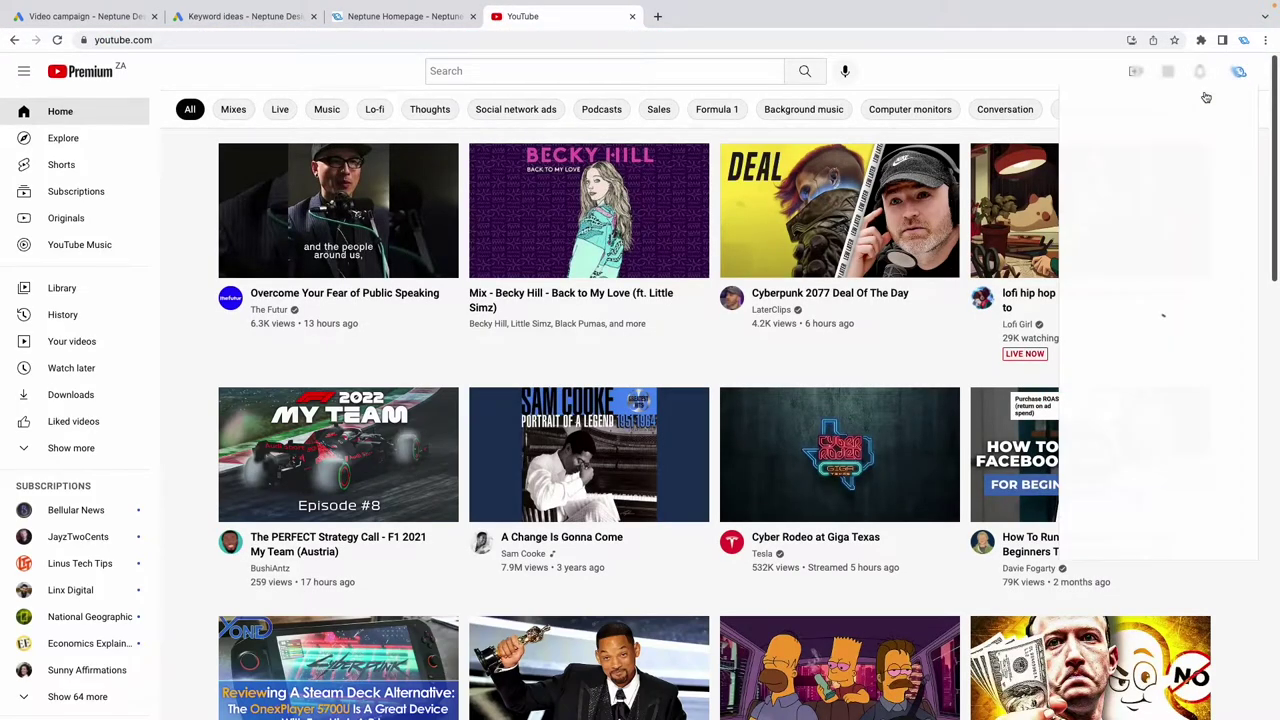
click(1143, 212)
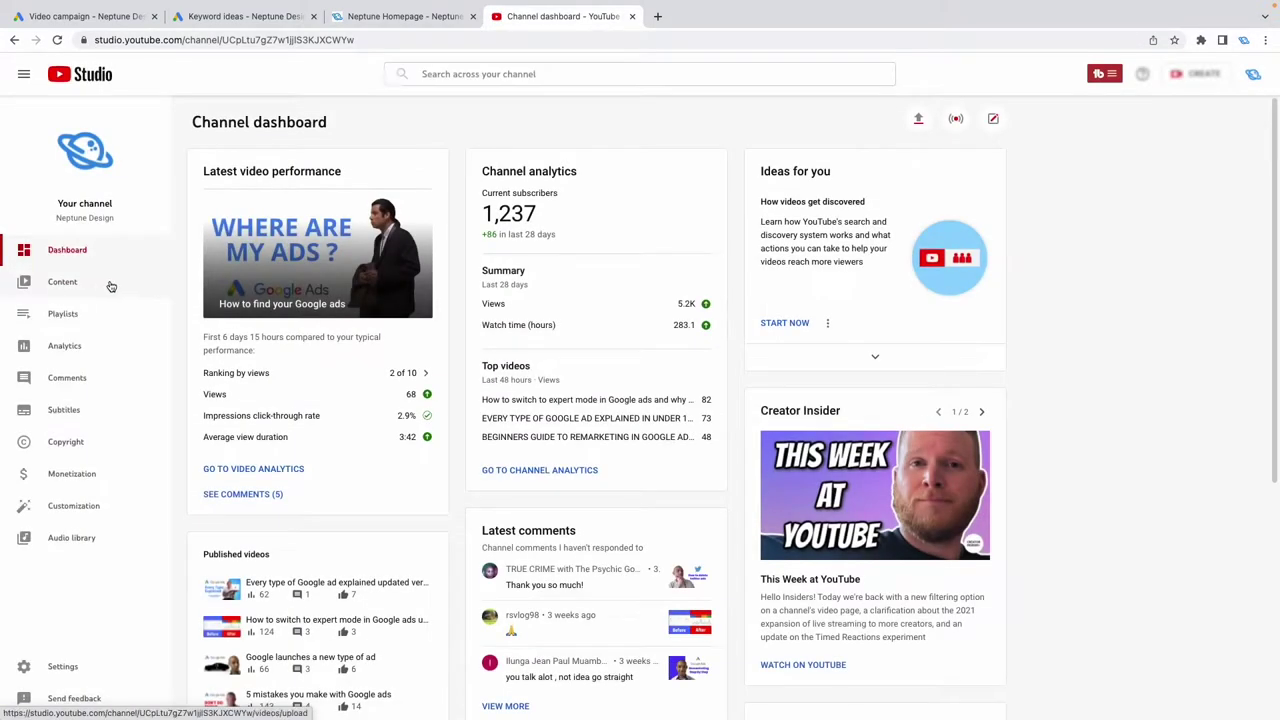
click(127, 291)
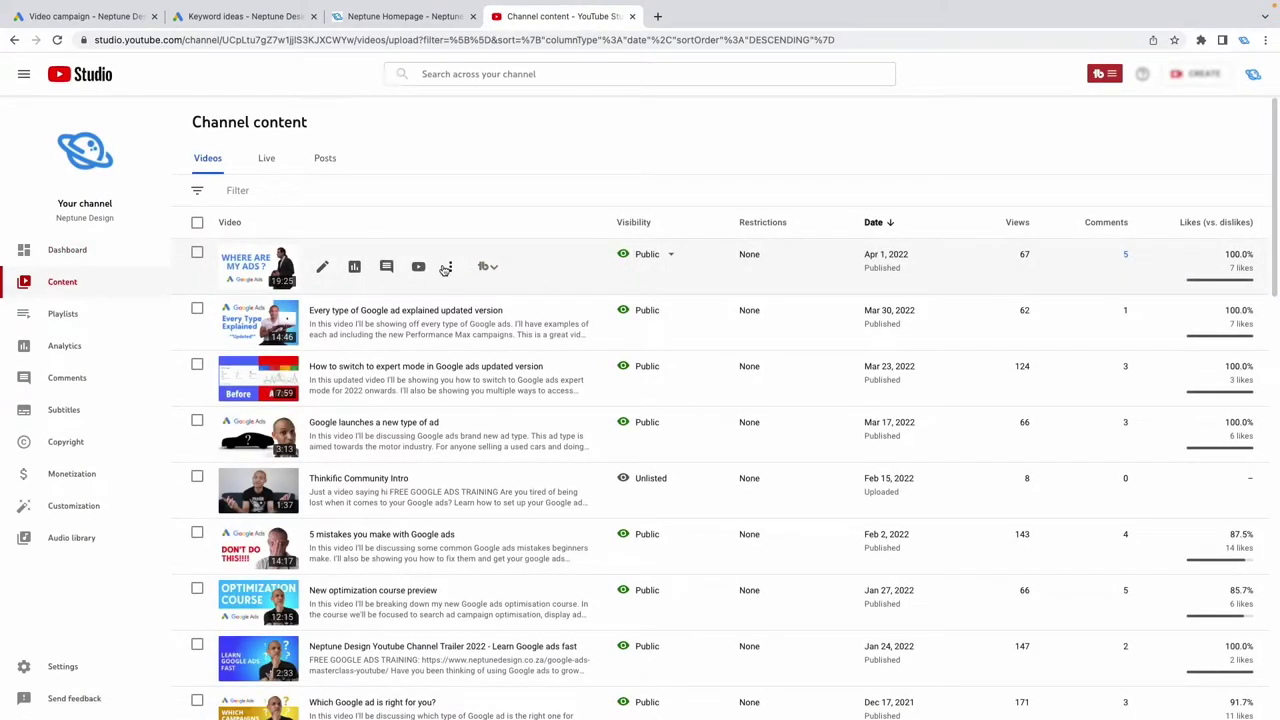
Get the shareable link of the channel's latest video, "How to find your Google ads", and return to the video campaign.
click(449, 266)
click(400, 290)
click(245, 16)
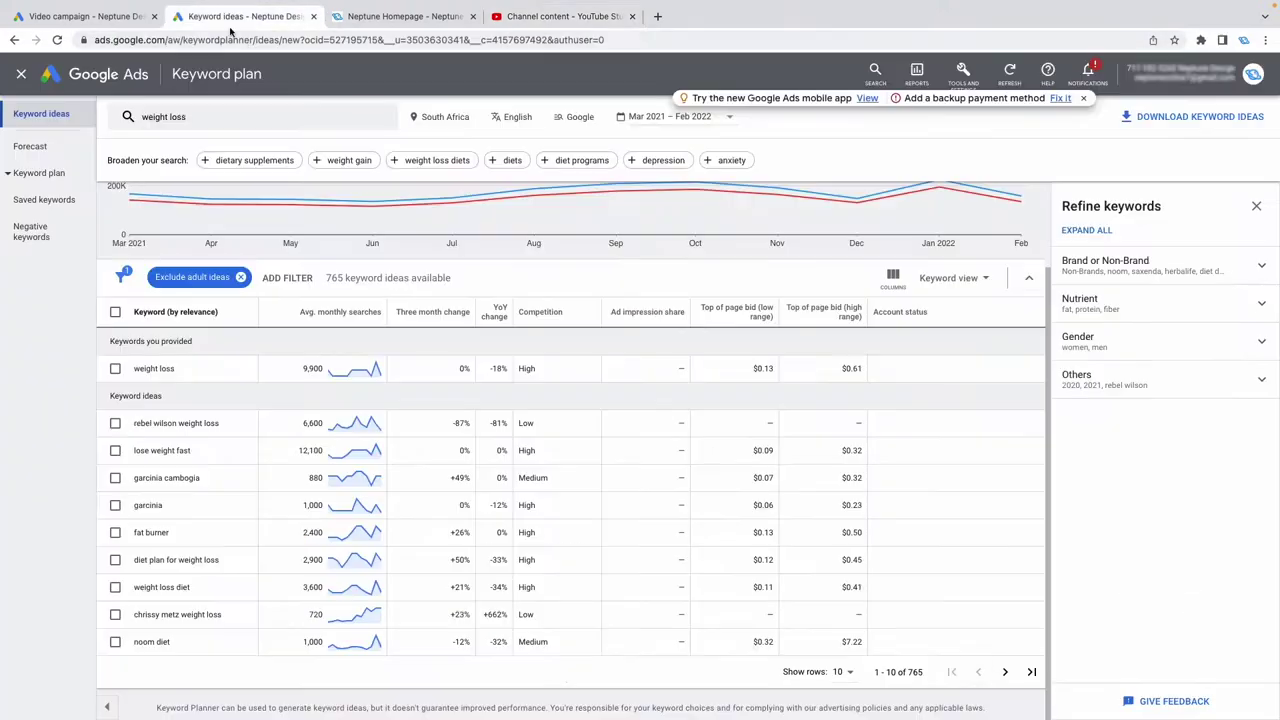
click(106, 16)
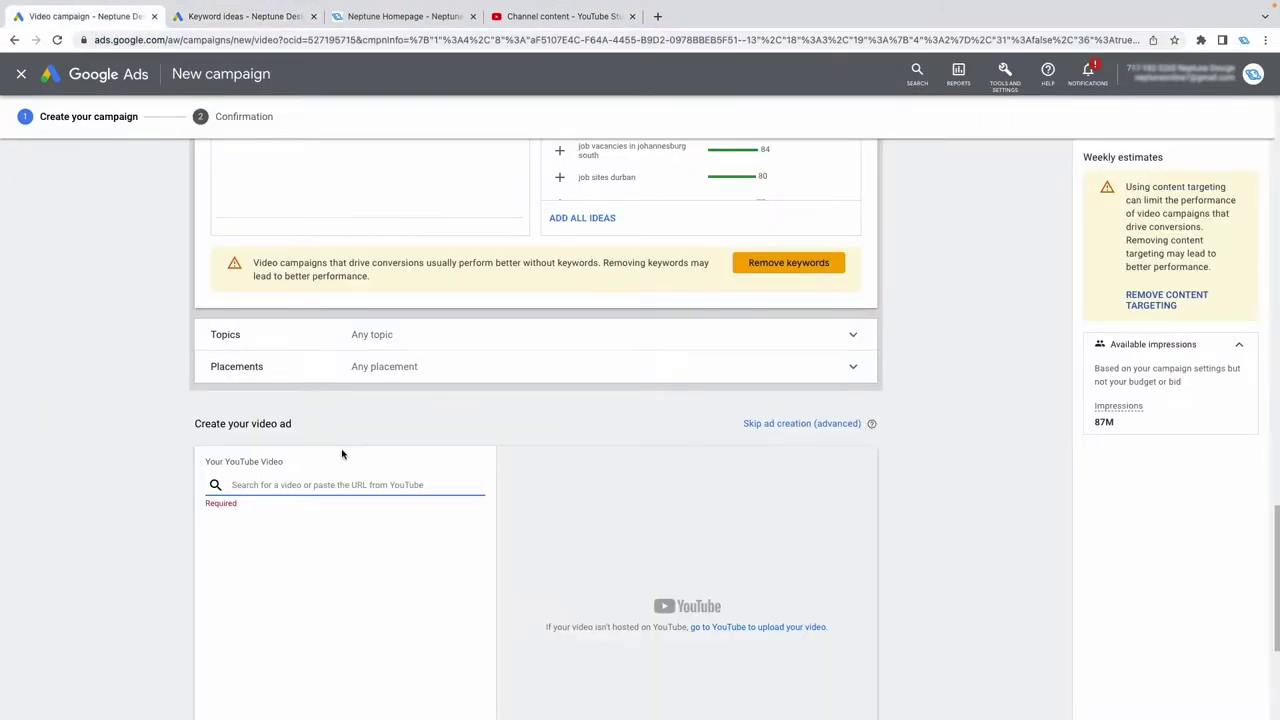
Add the channel's video "How to find your Google ads" to the video ad through its copied link.
key(ctrl+v)
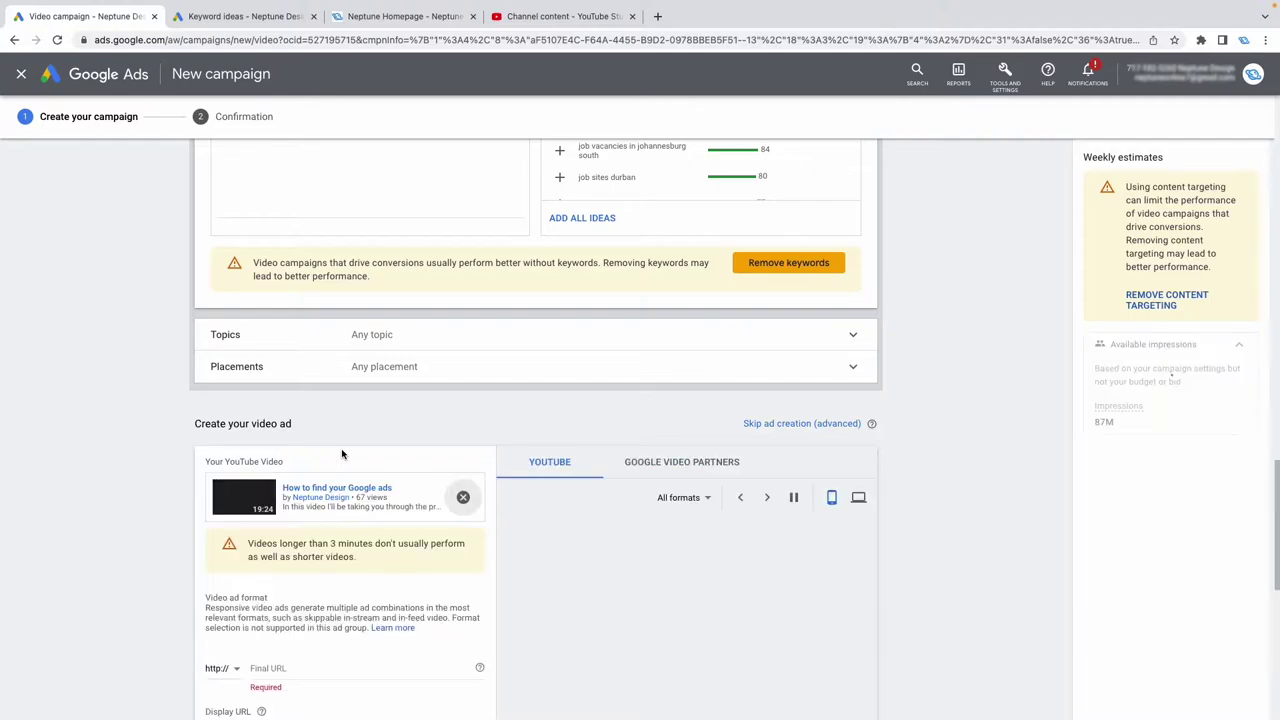
scroll(345, 473, down, 2)
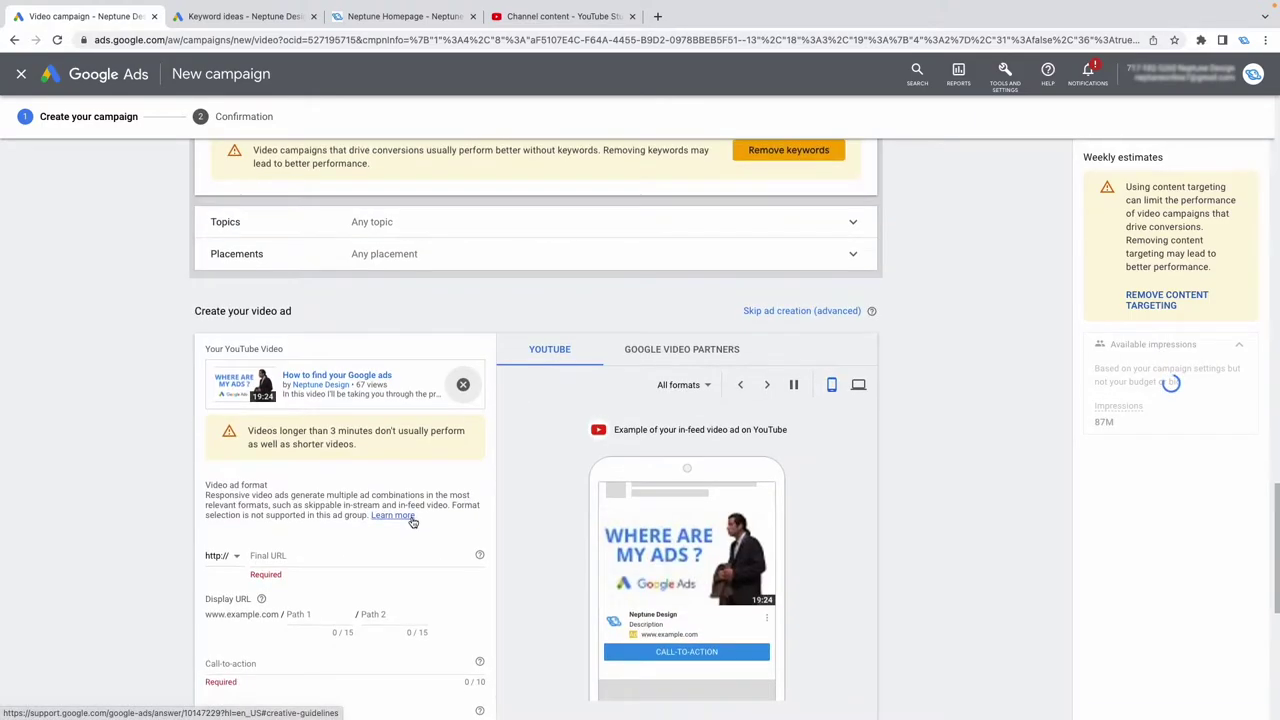
scroll(175, 450, down, 1)
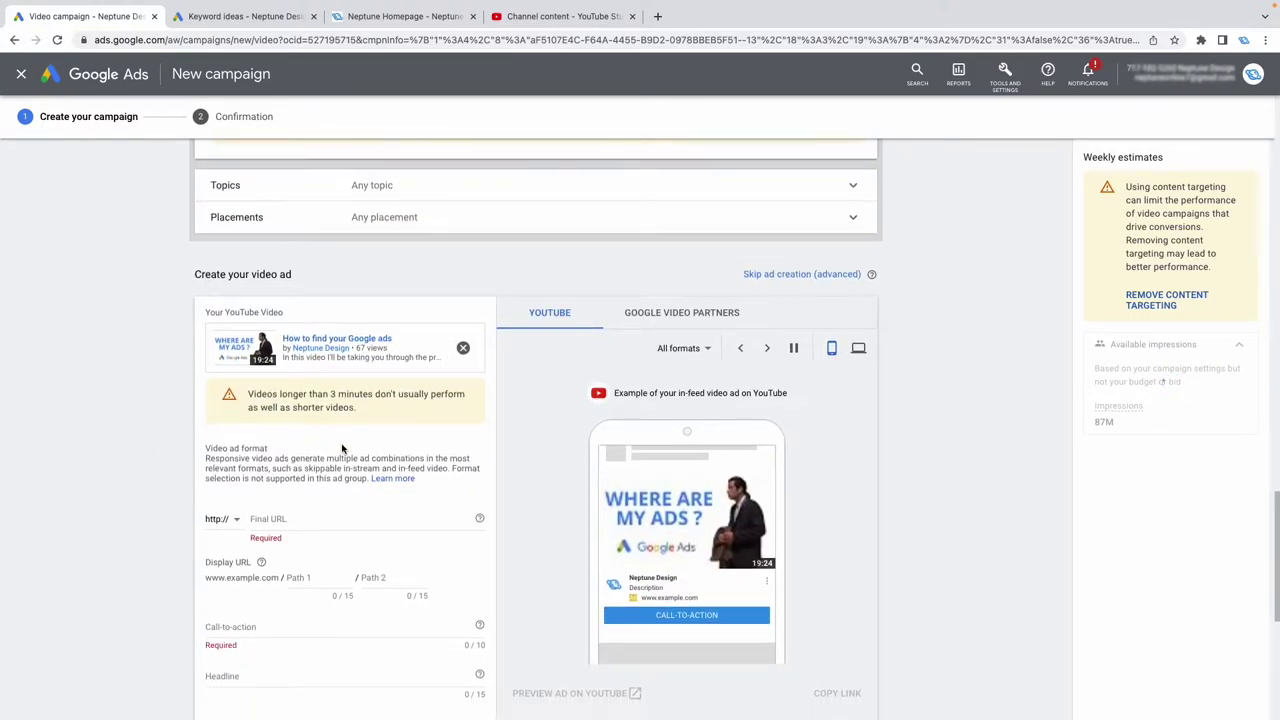
scroll(256, 403, down, 2)
click(280, 390)
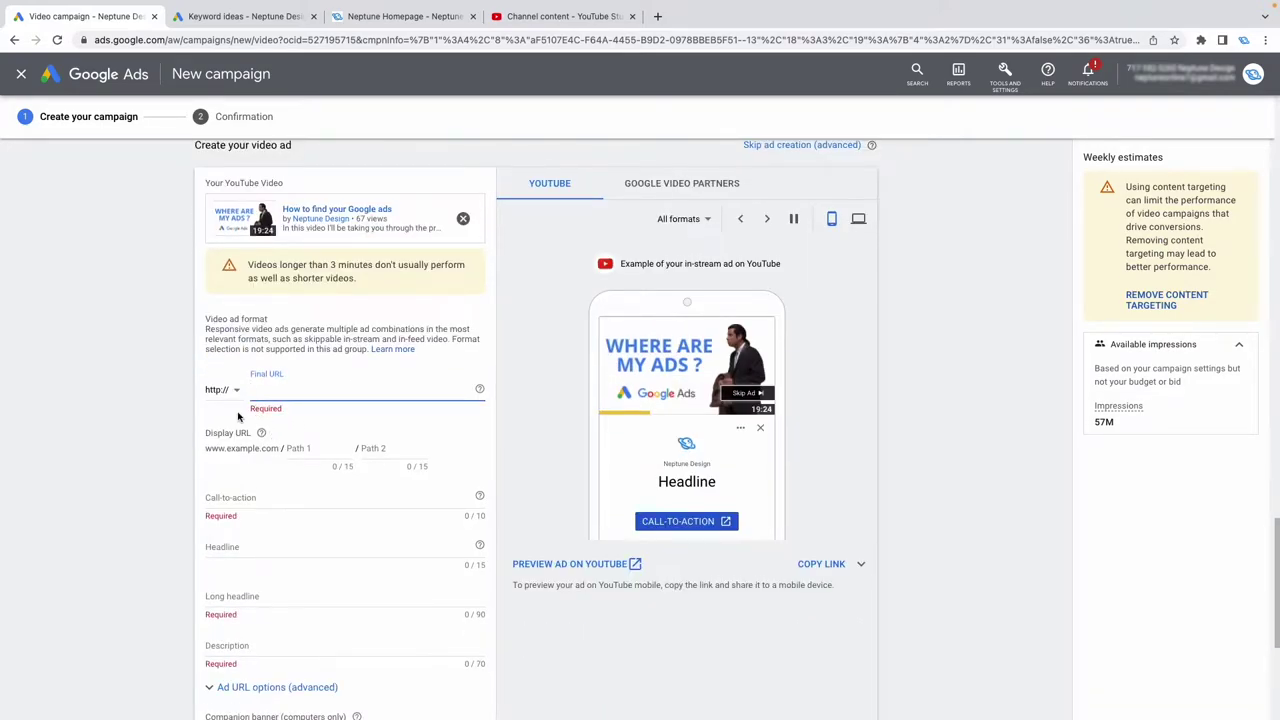
scroll(238, 416, down, 1)
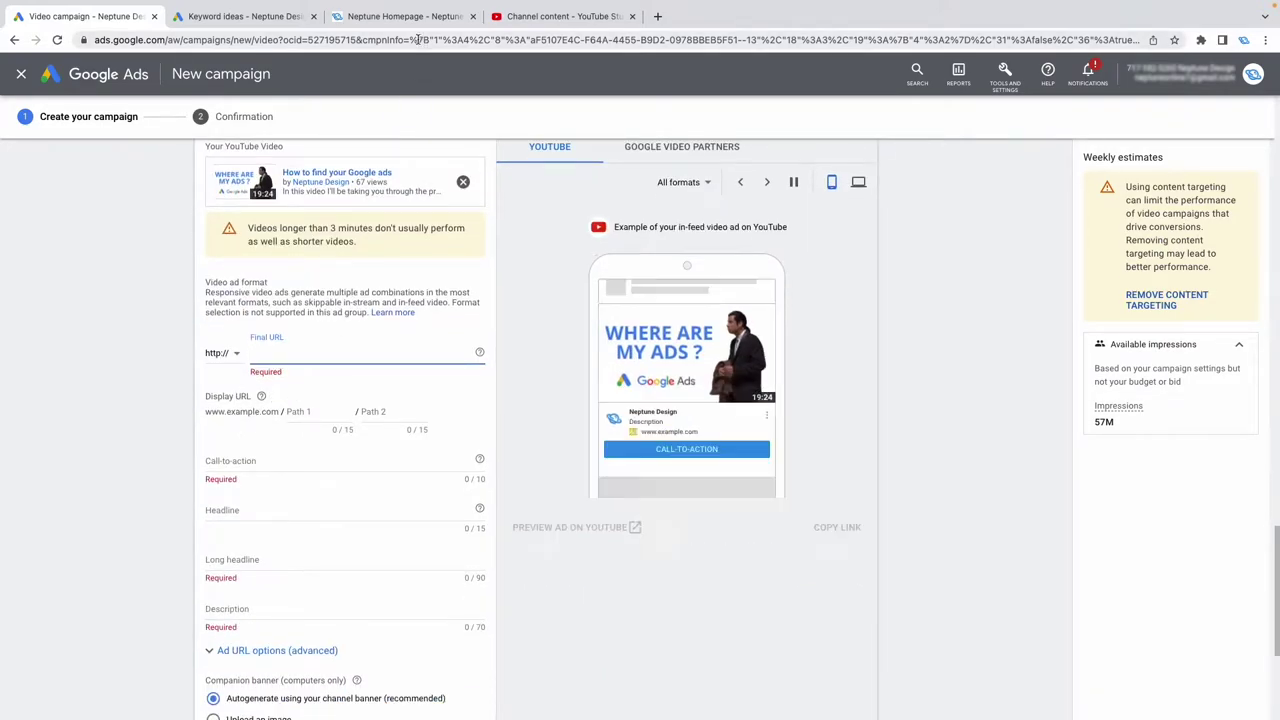
click(405, 16)
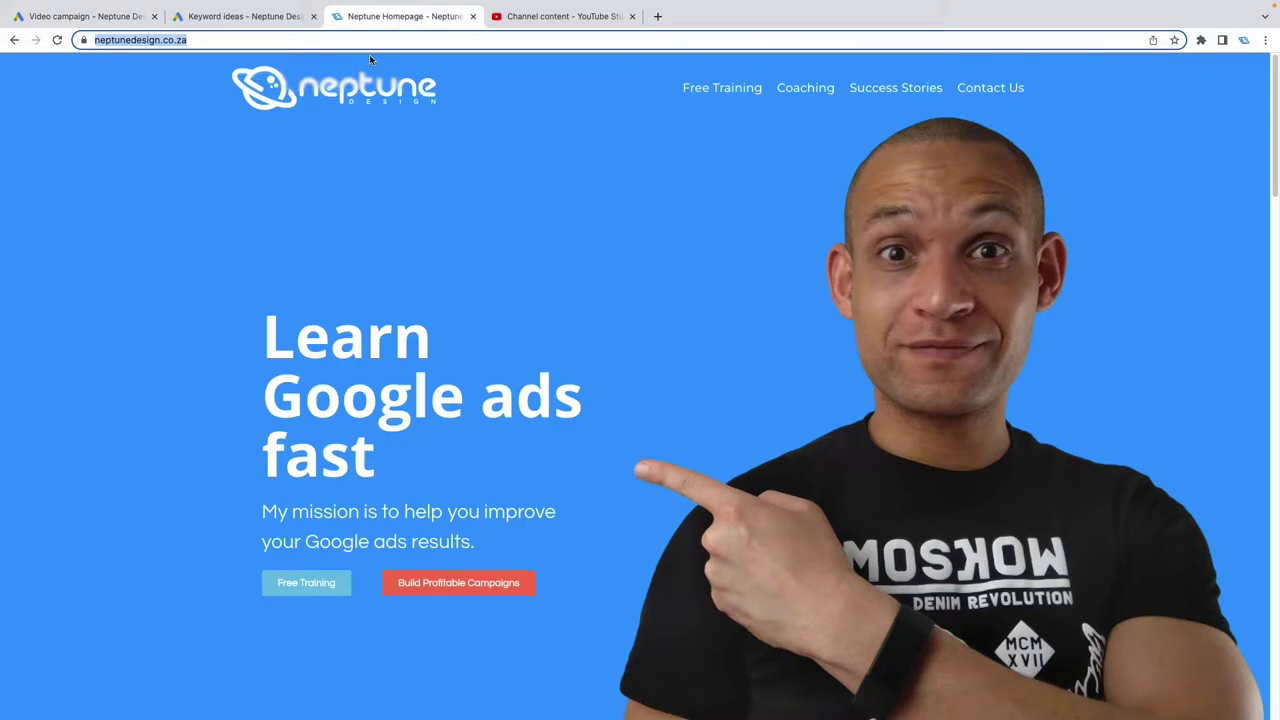
click(85, 16)
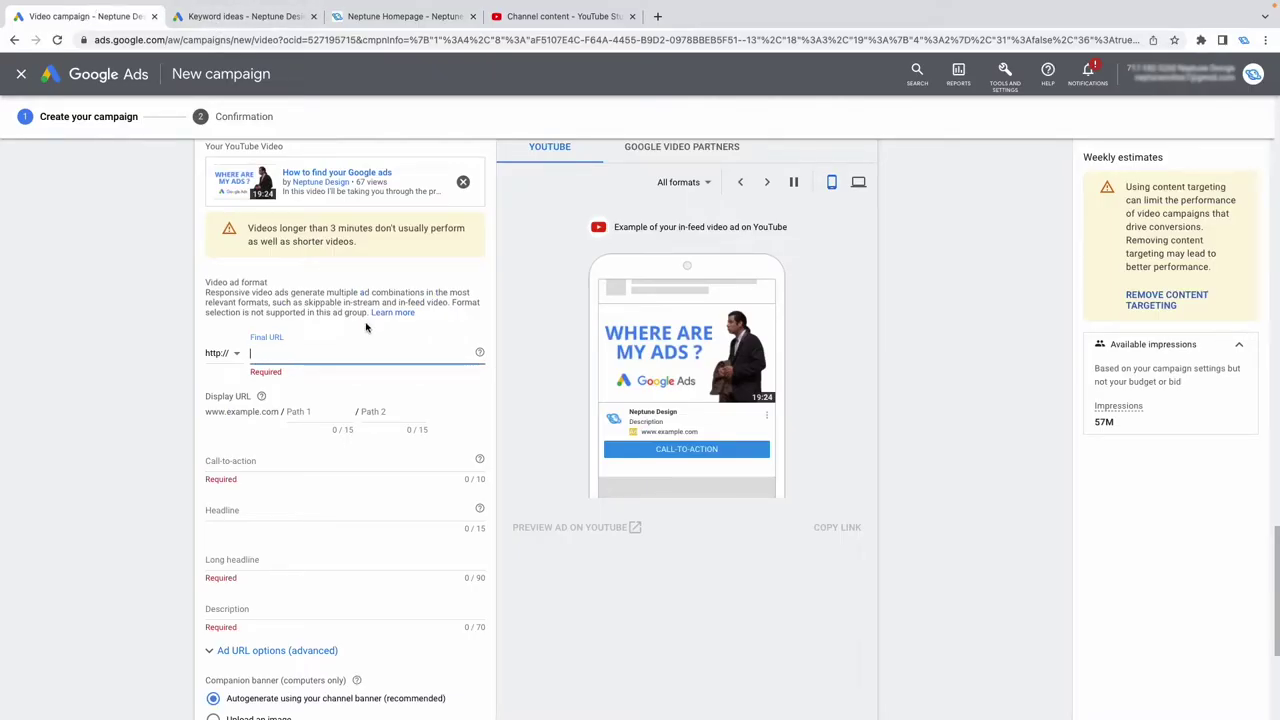
key(ctrl+v)
click(94, 403)
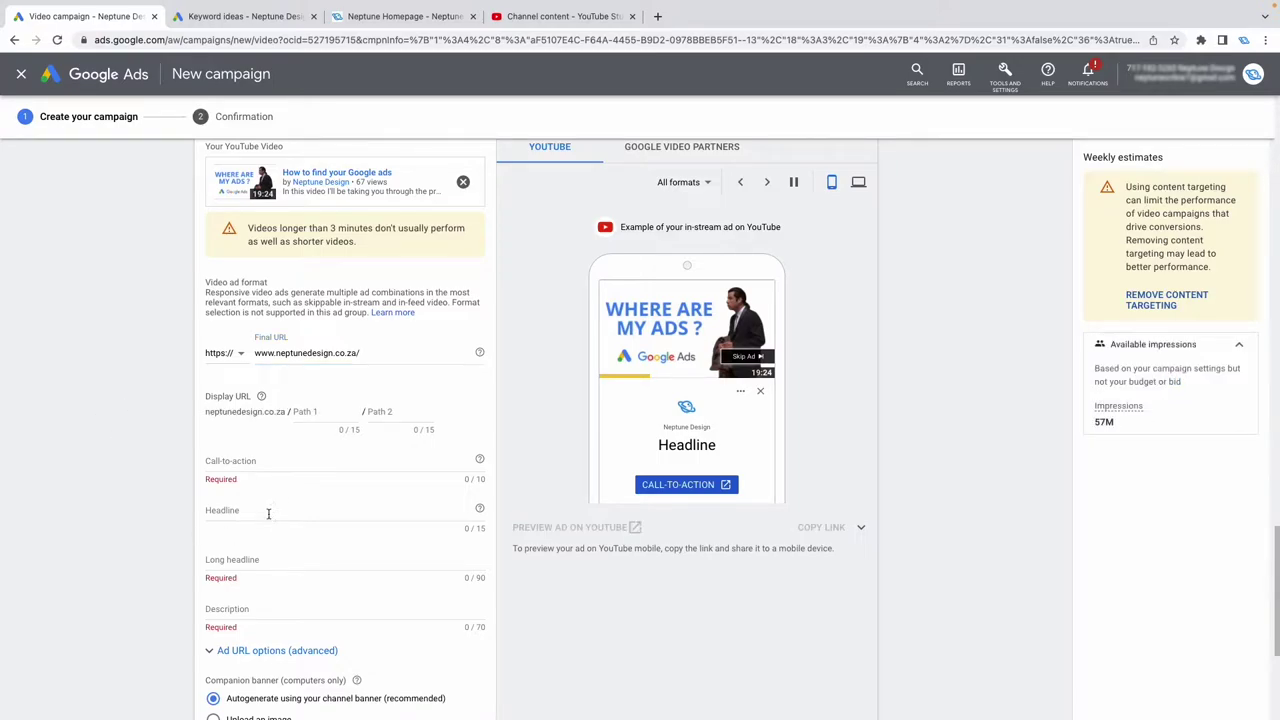
scroll(380, 608, down, 3)
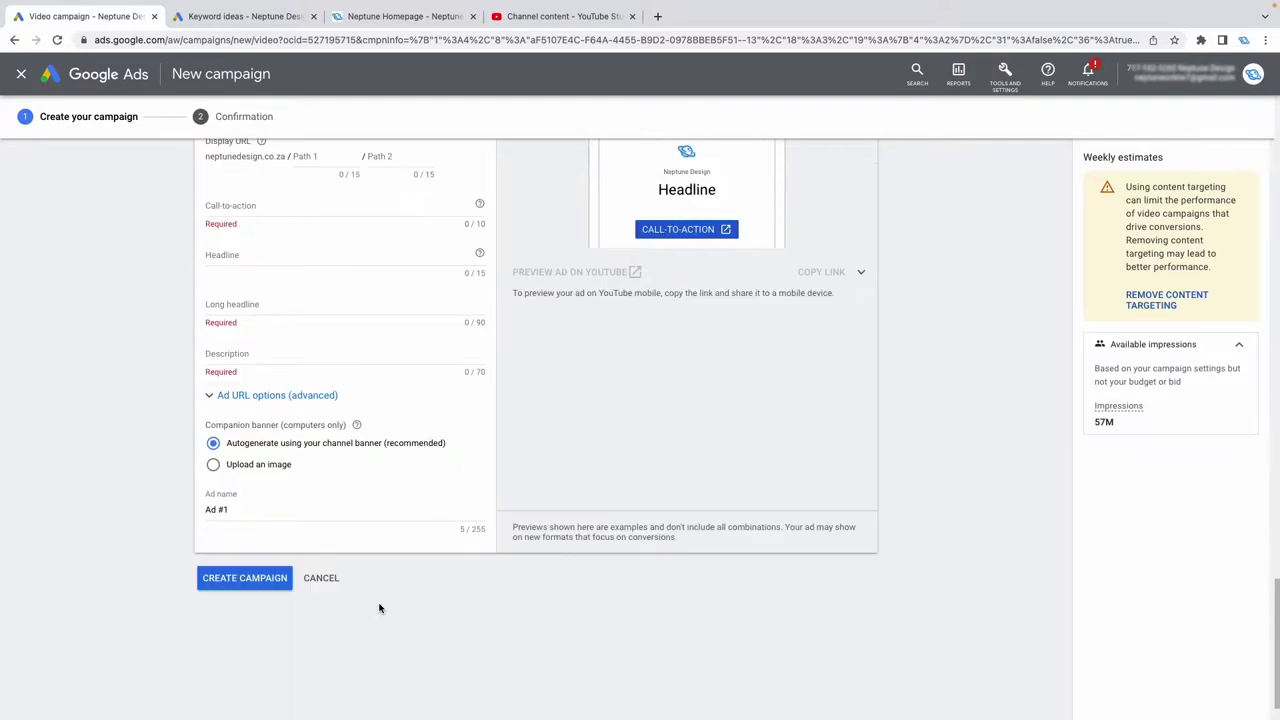
click(245, 578)
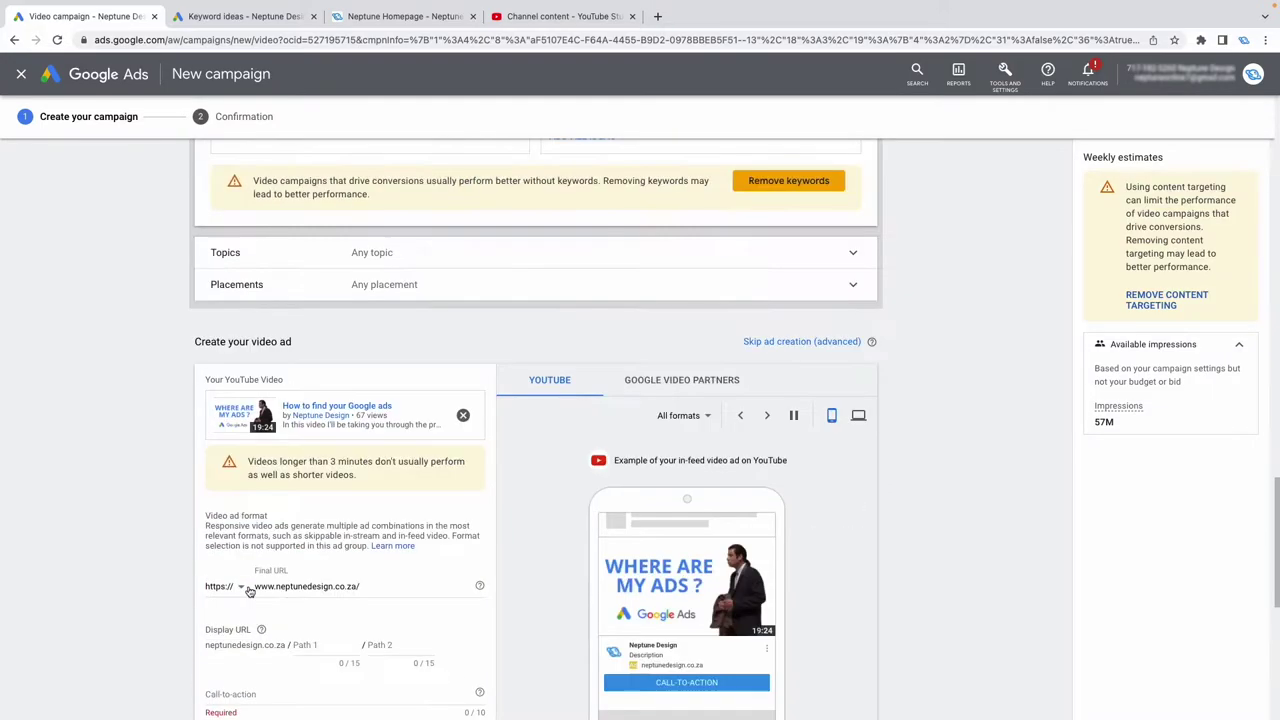
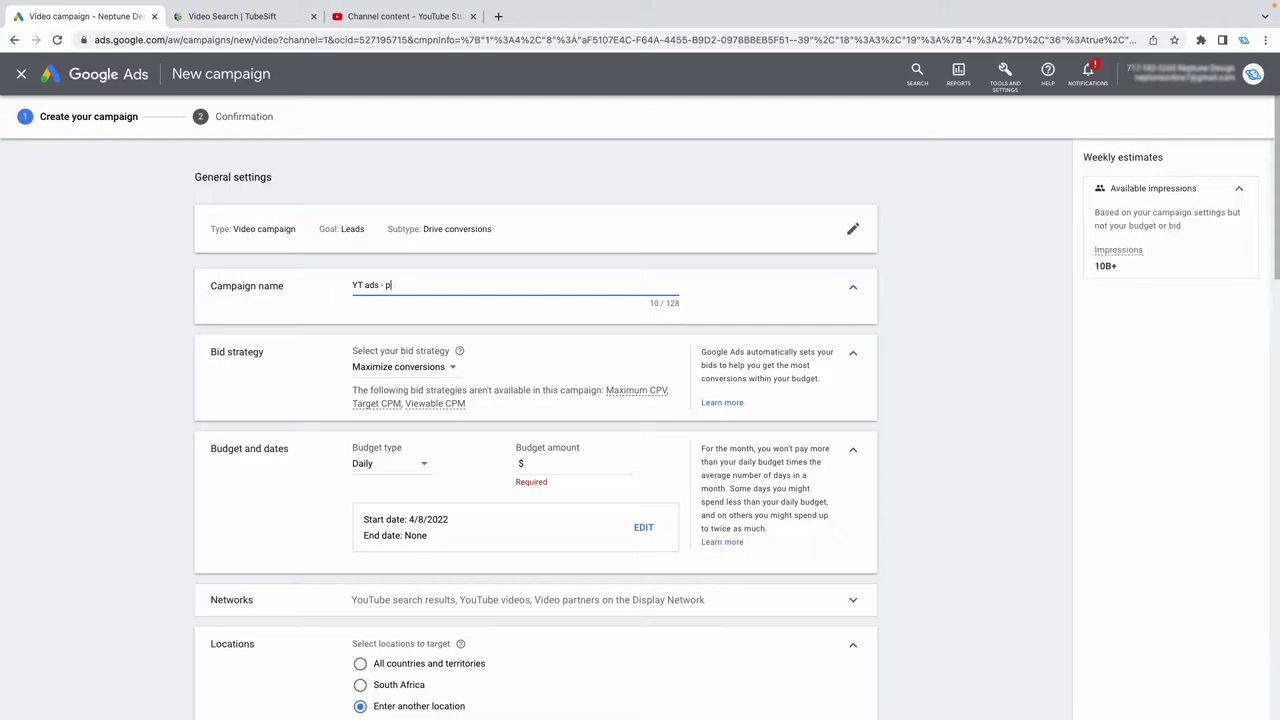
Name the new campaign "YT ads - placements" and set its daily budget amount to $100.
click(982, 362)
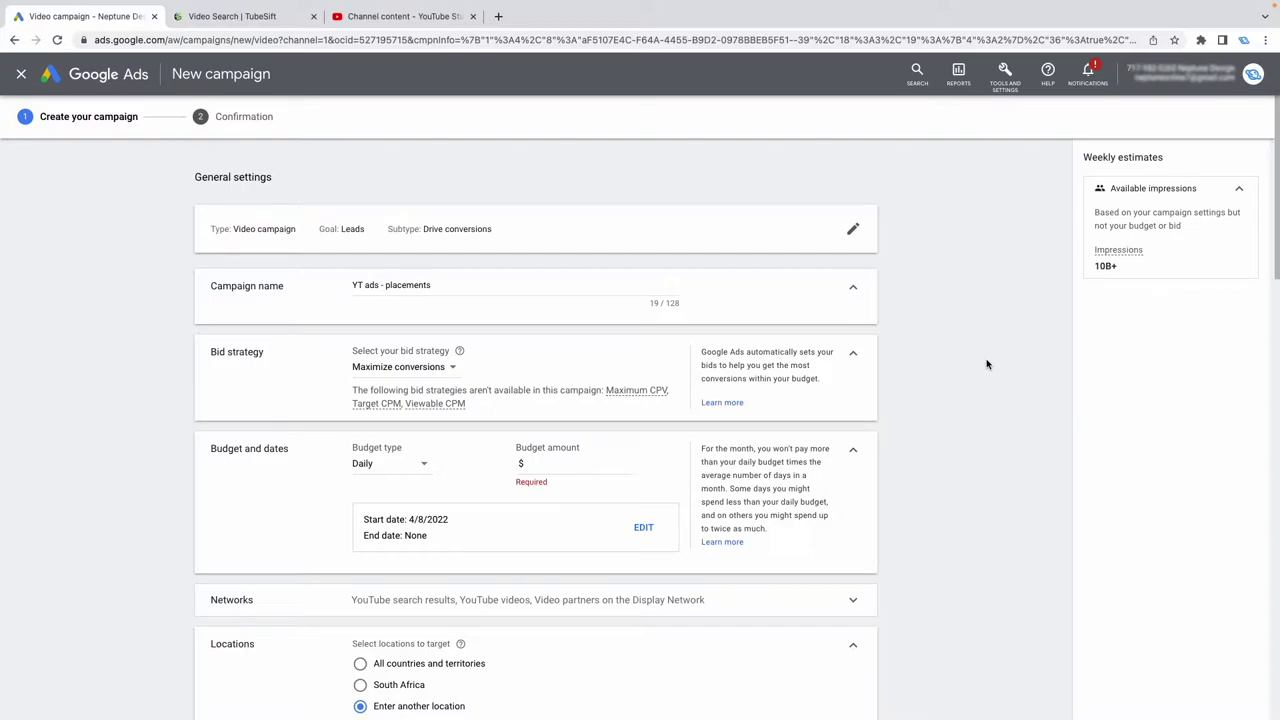
scroll(1000, 400, down, 2)
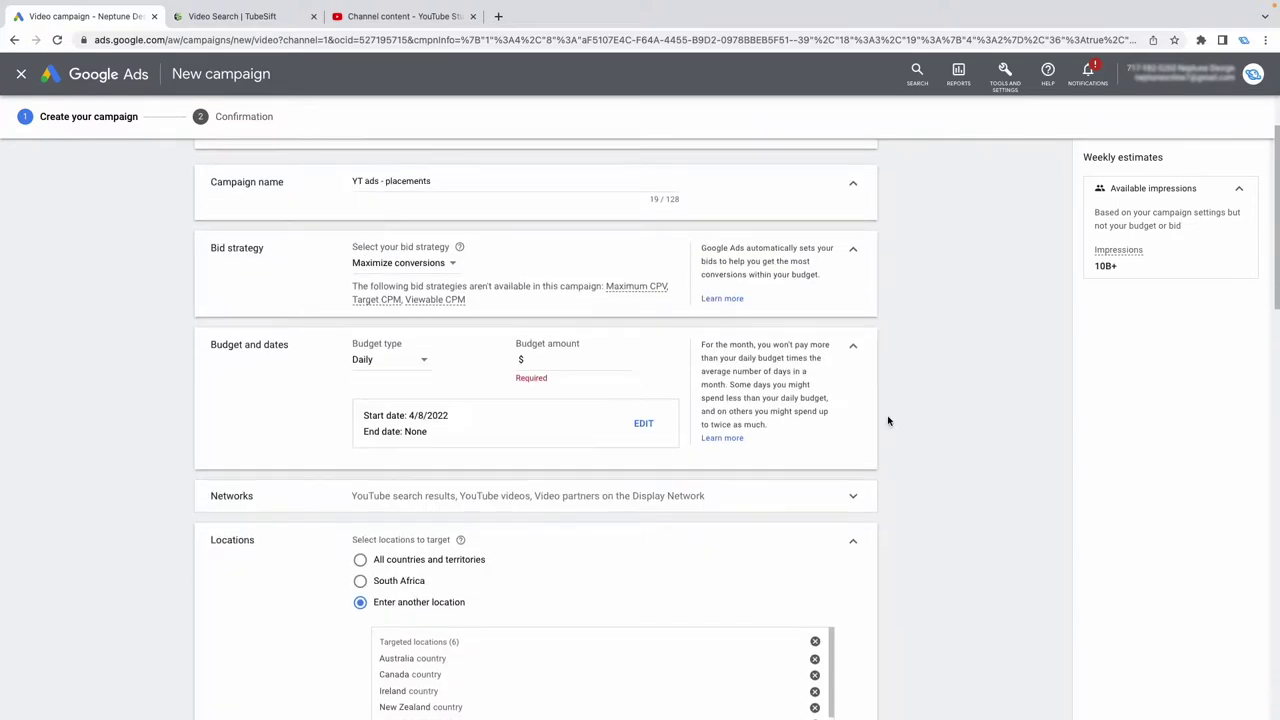
scroll(888, 420, up, 1)
scroll(523, 320, down, 2)
click(557, 280)
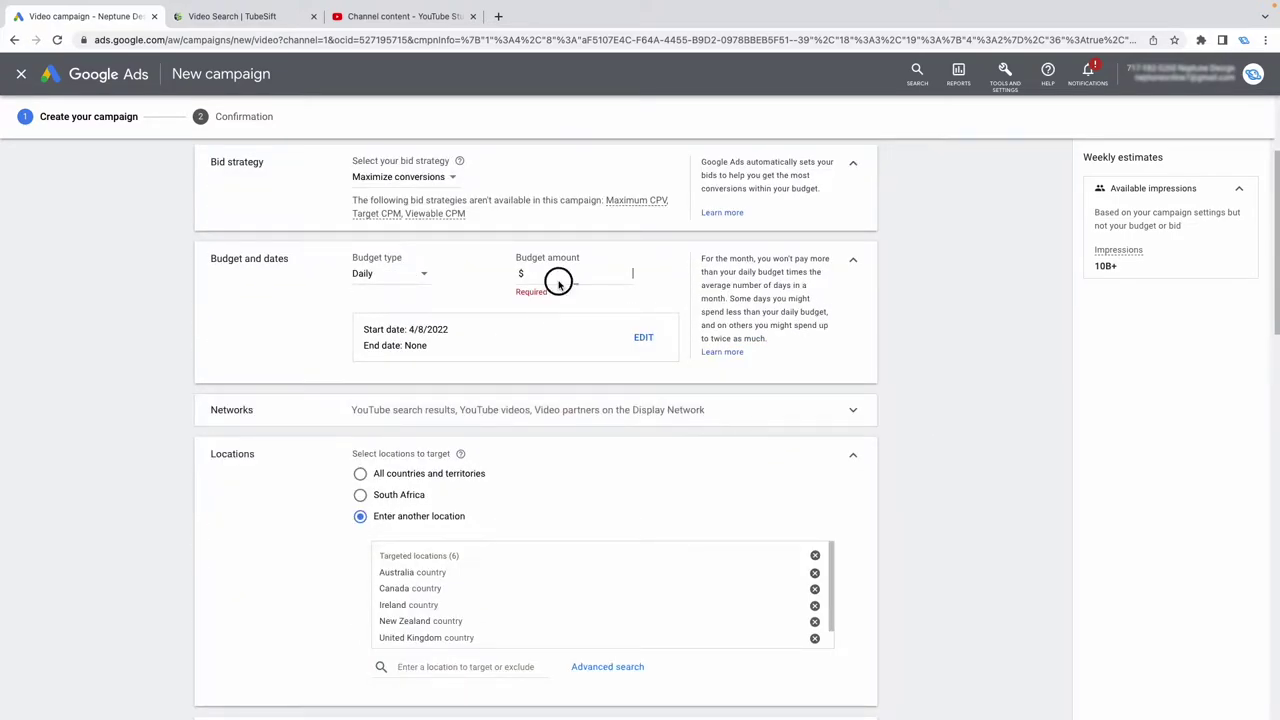
text(100)
click(1046, 383)
Expand the ad group's advanced settings and open the Placements targeting section.
scroll(846, 492, down, 1)
scroll(551, 371, down, 8)
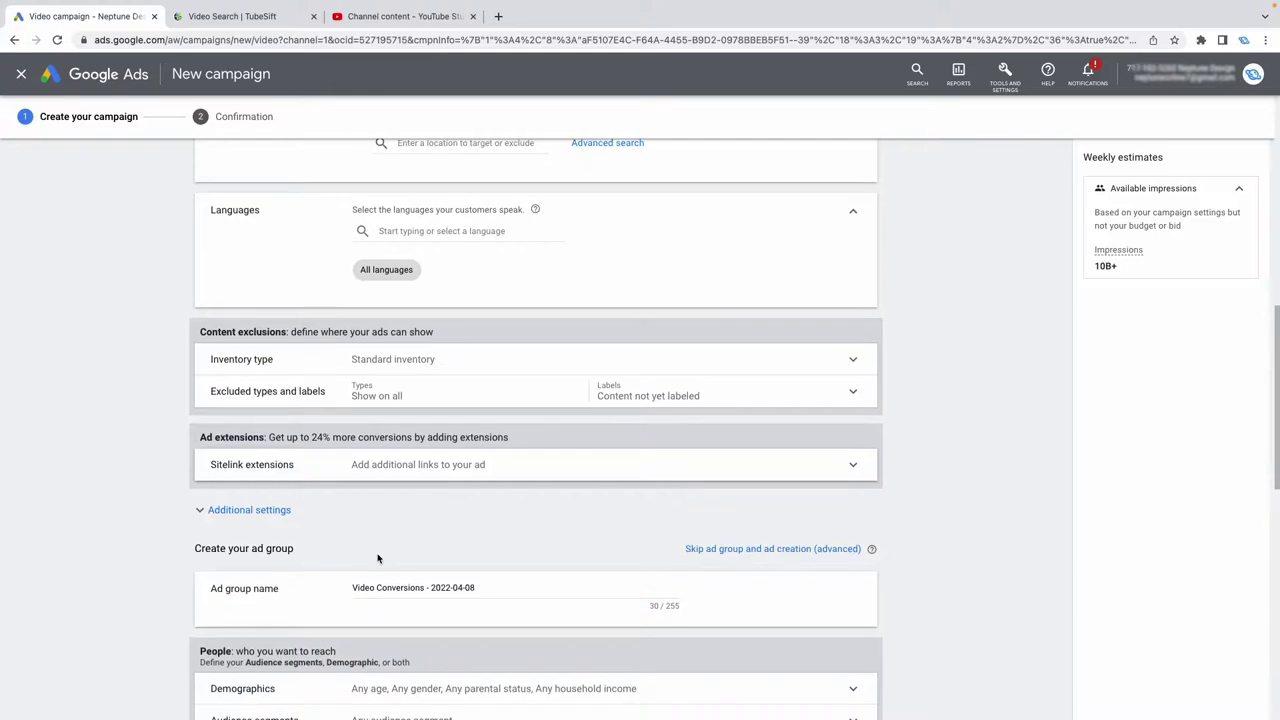
scroll(377, 558, down, 2)
scroll(378, 558, down, 4)
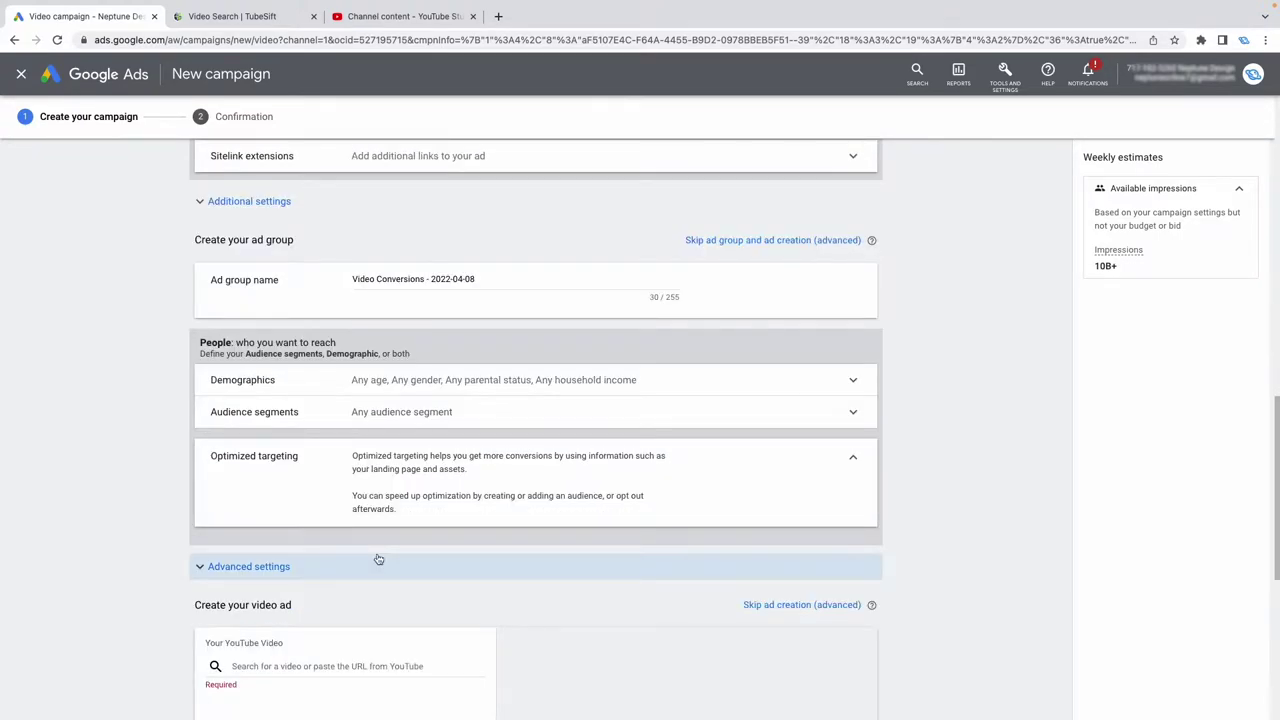
click(268, 567)
scroll(97, 570, down, 2)
scroll(96, 570, down, 2)
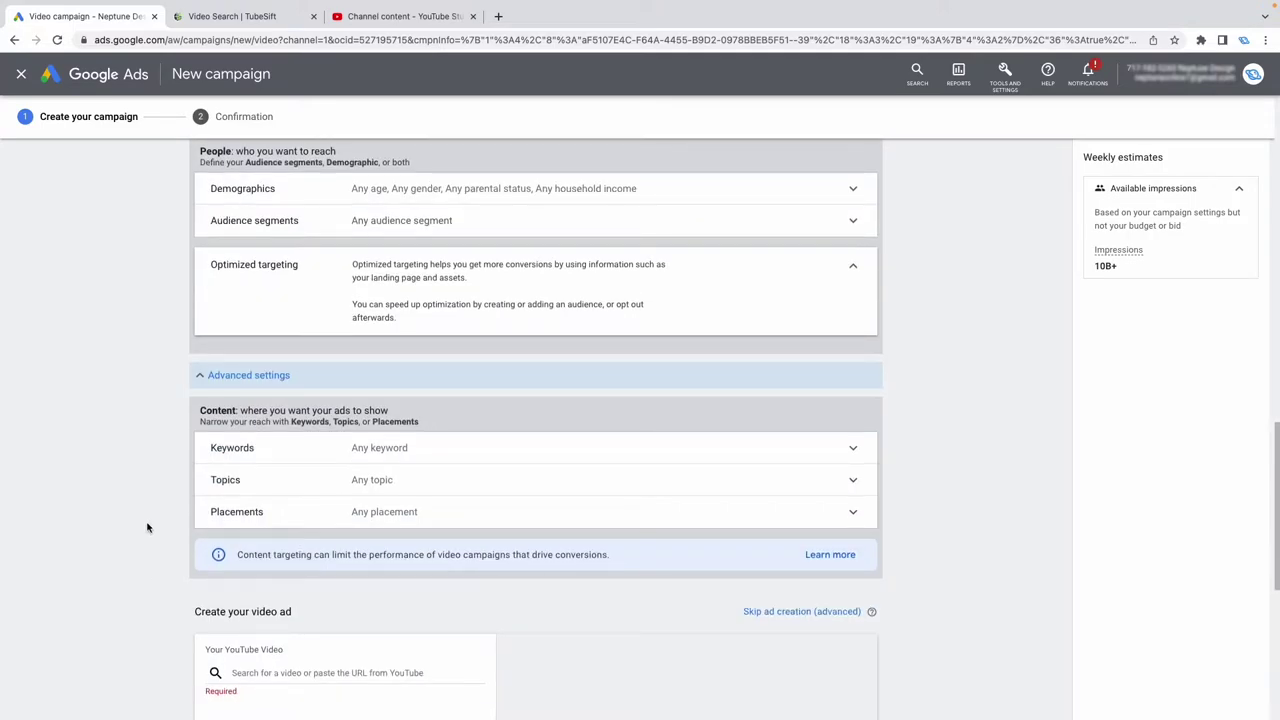
click(289, 521)
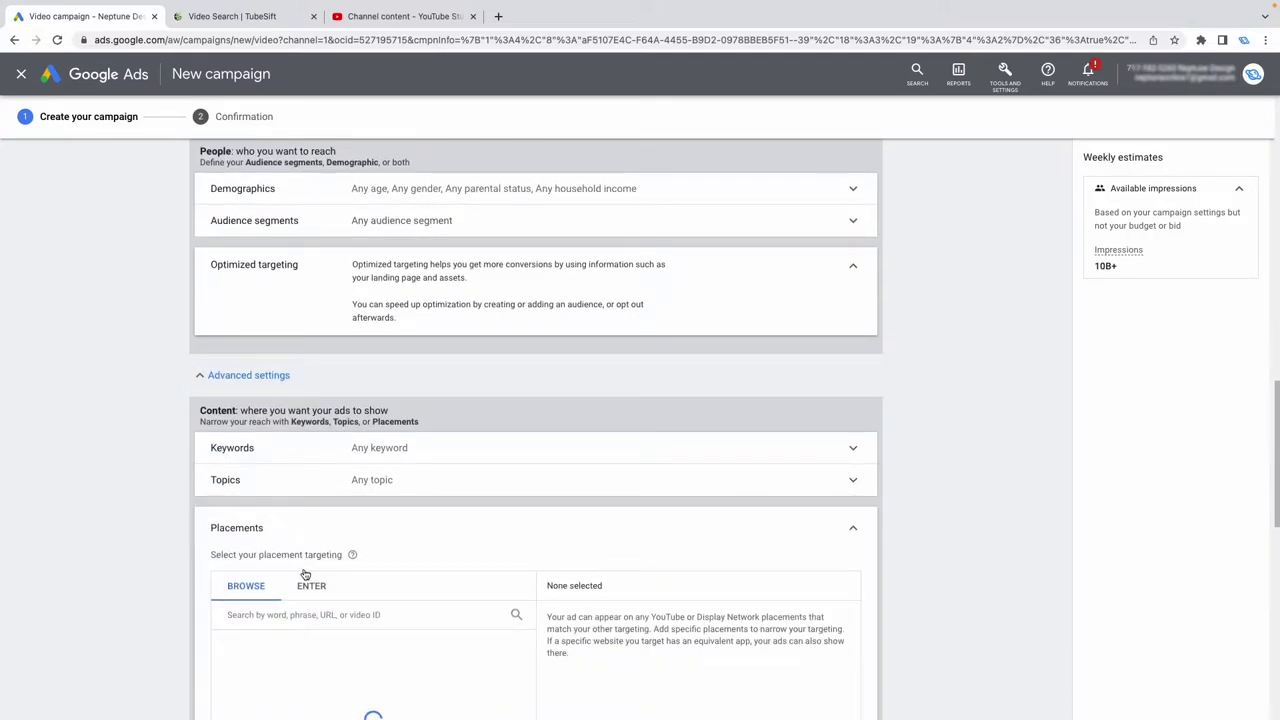
scroll(303, 571, down, 4)
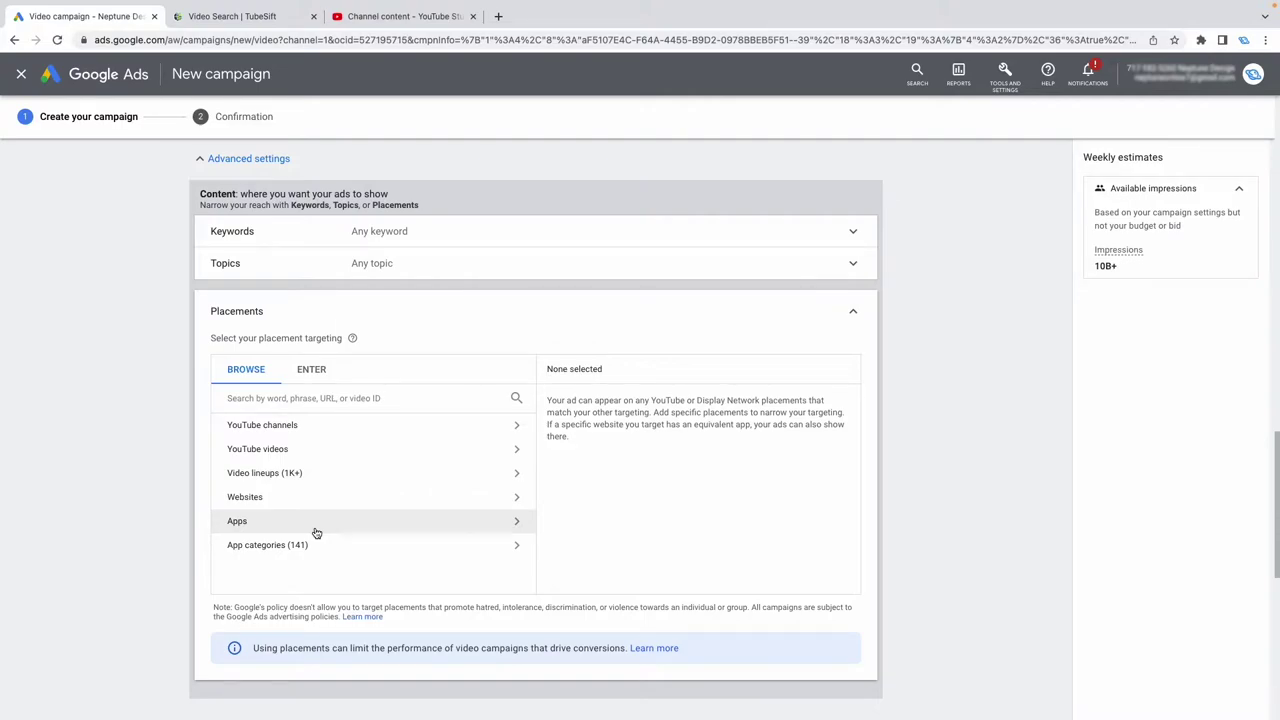
Search the placement options for "mkbhd", view the matching YouTube channels and clear the search.
click(284, 430)
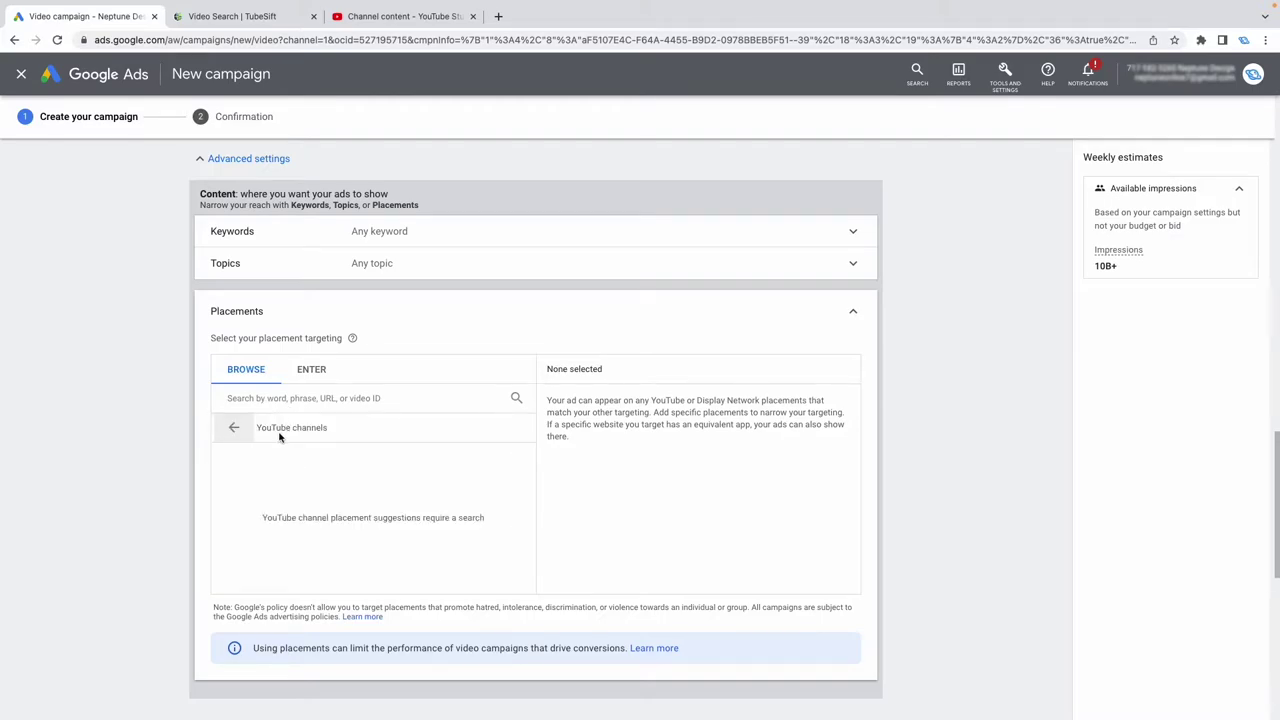
click(232, 426)
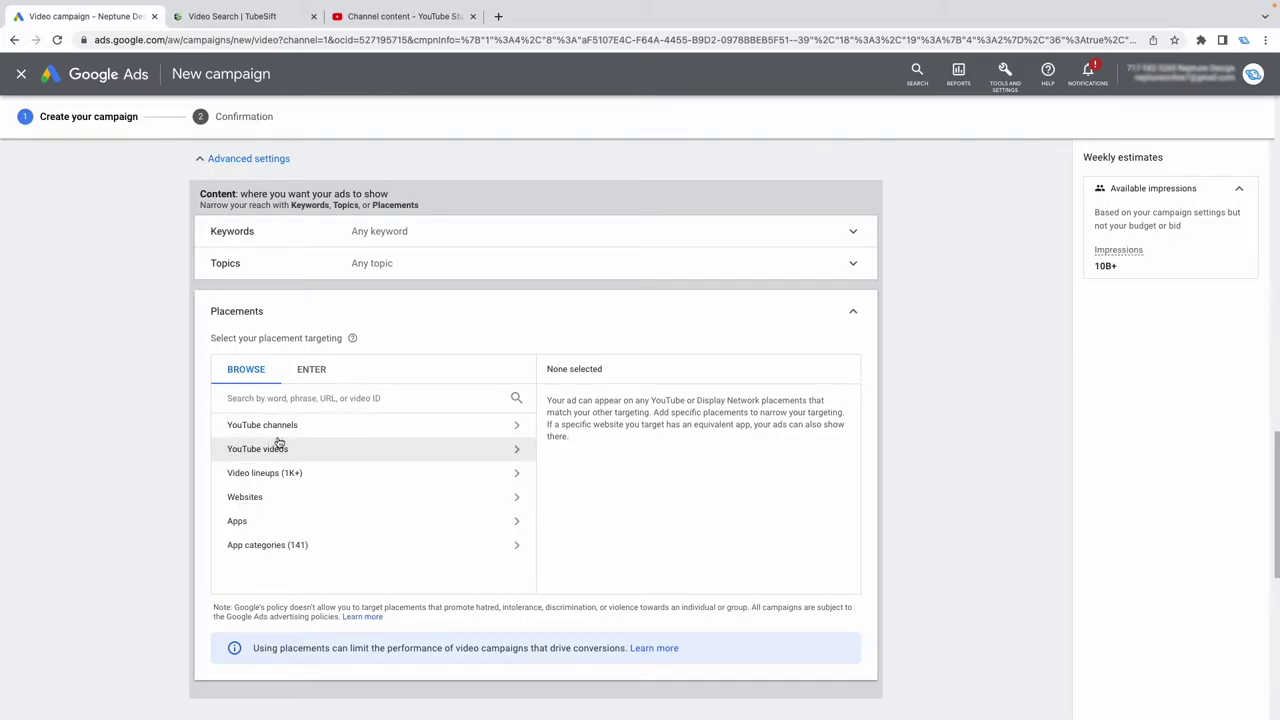
click(312, 400)
text(mk)
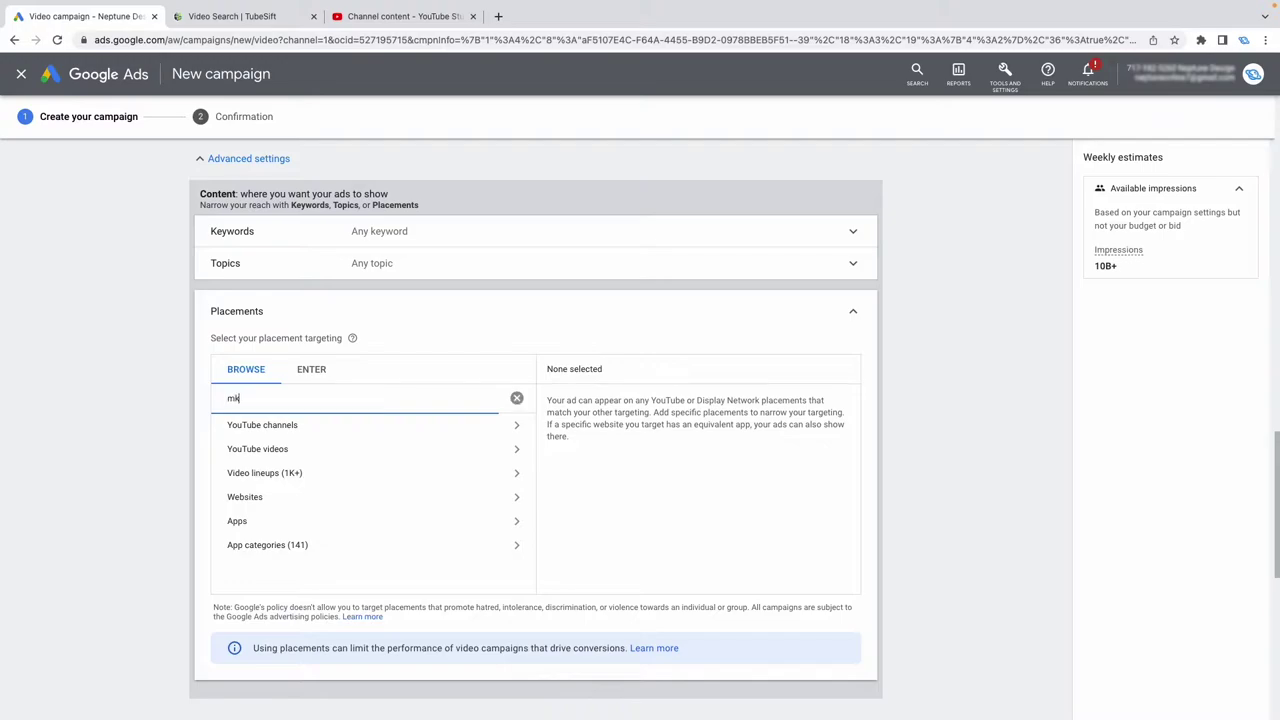
text(bhd)
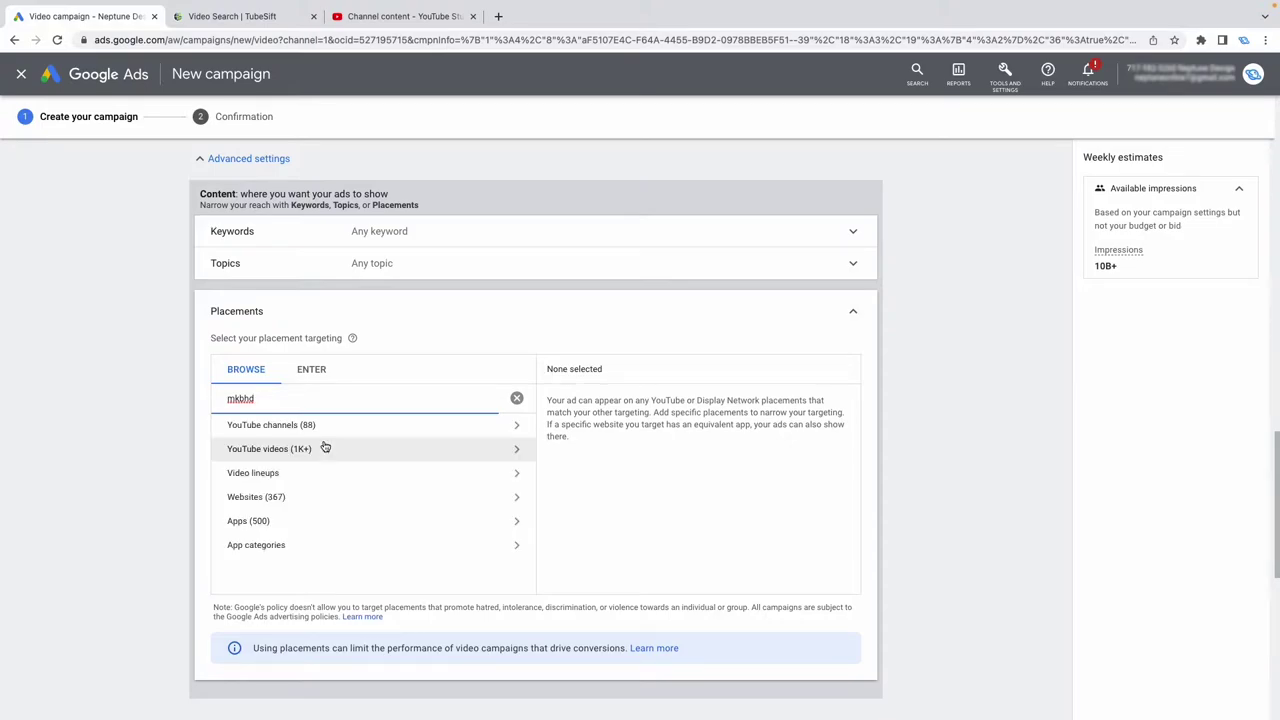
click(328, 433)
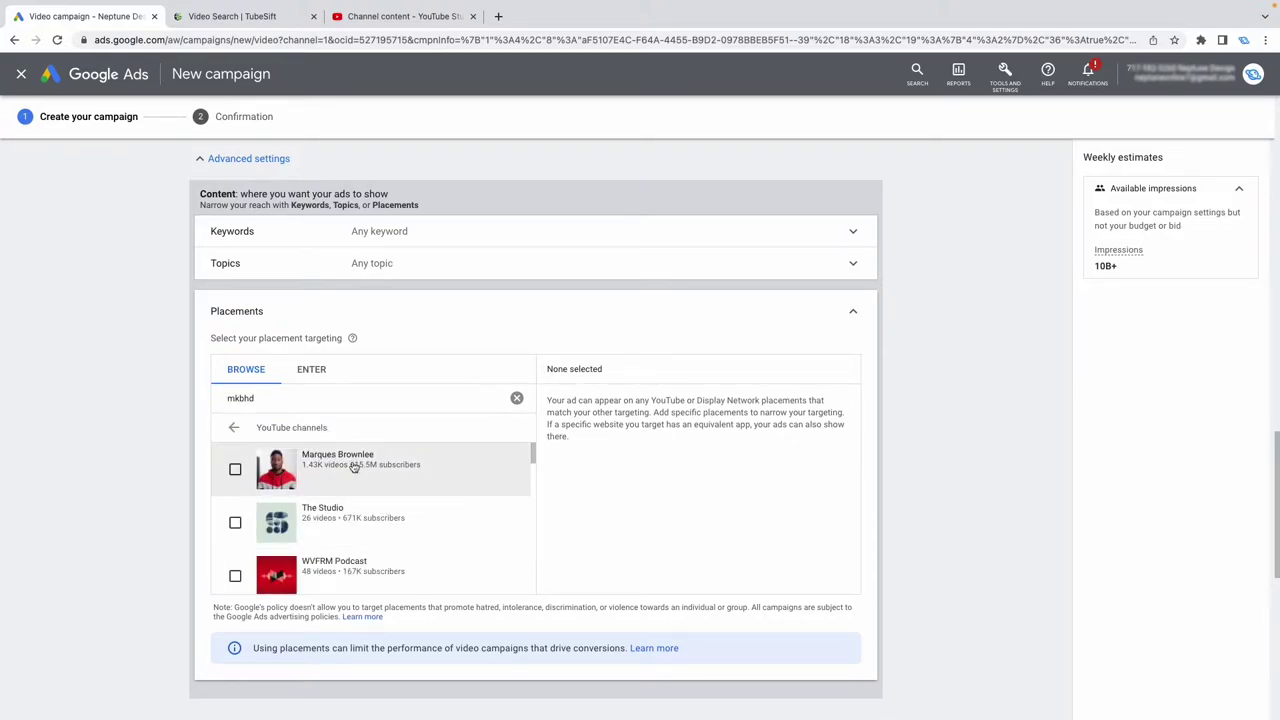
click(282, 404)
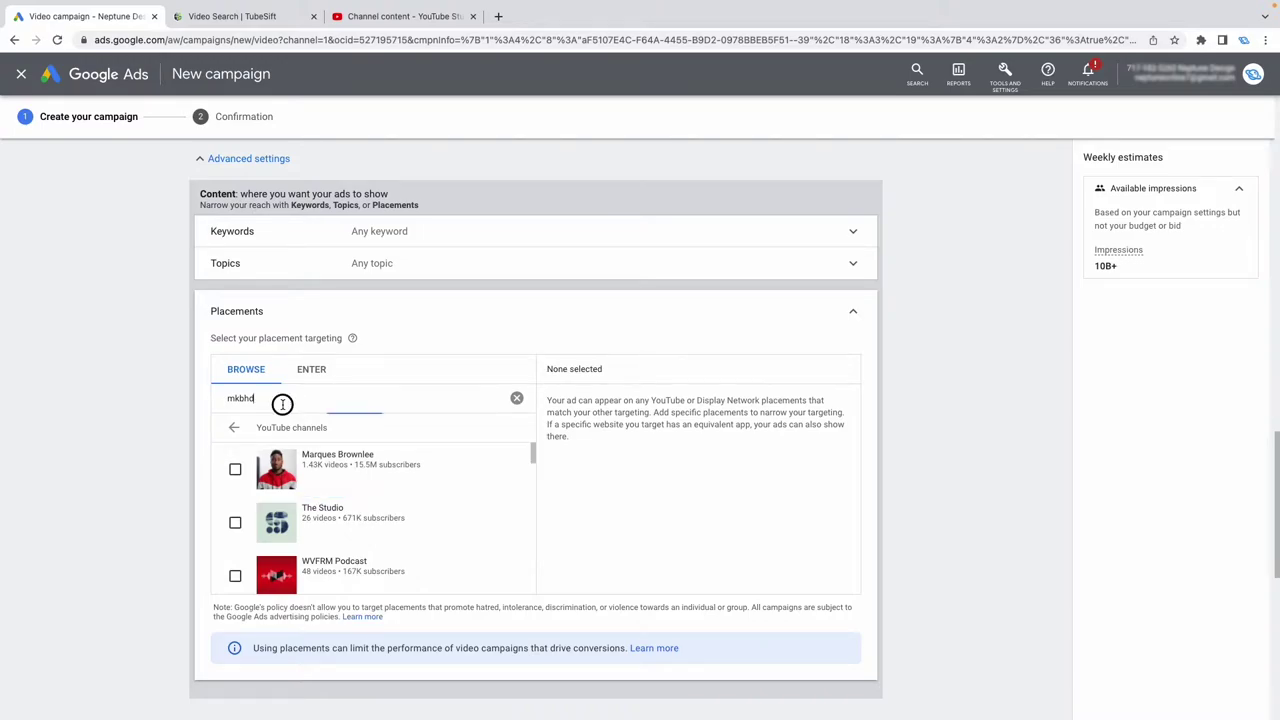
key(BackSpace)
key(BackSpace)
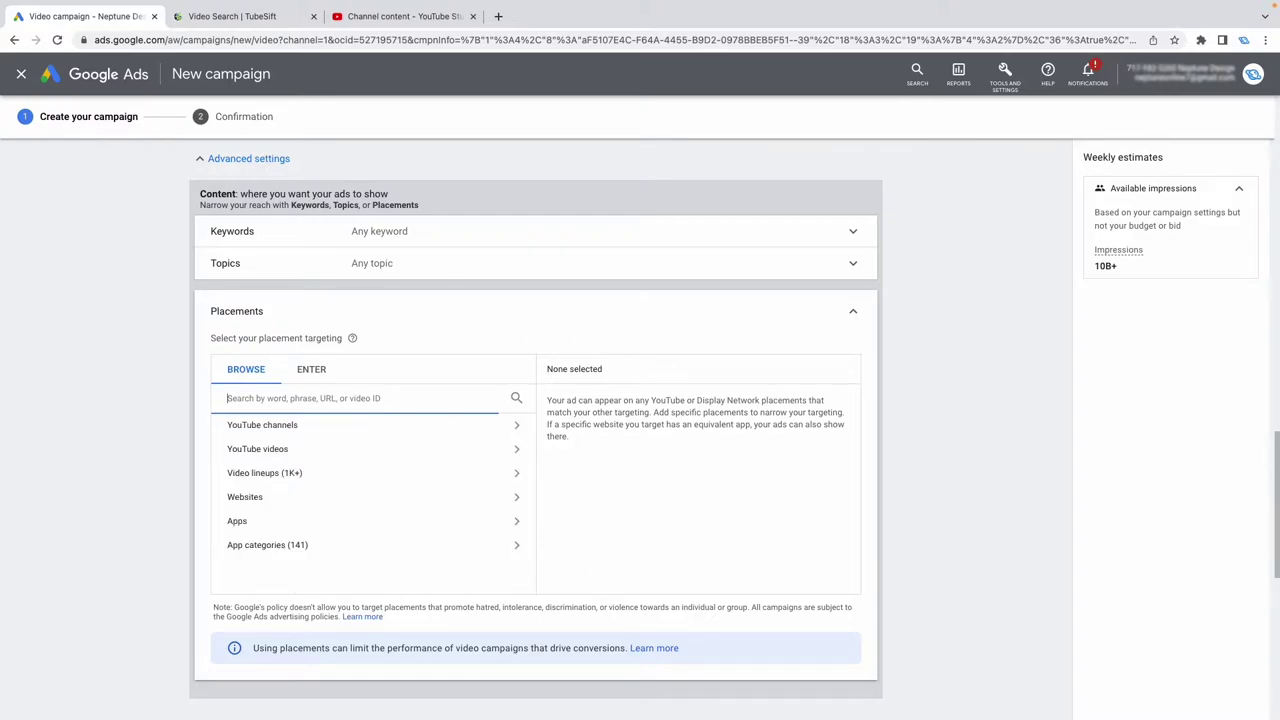
View the YouTube videos and YouTube channels placement categories and switch to entering multiple placement URLs as a list.
click(276, 451)
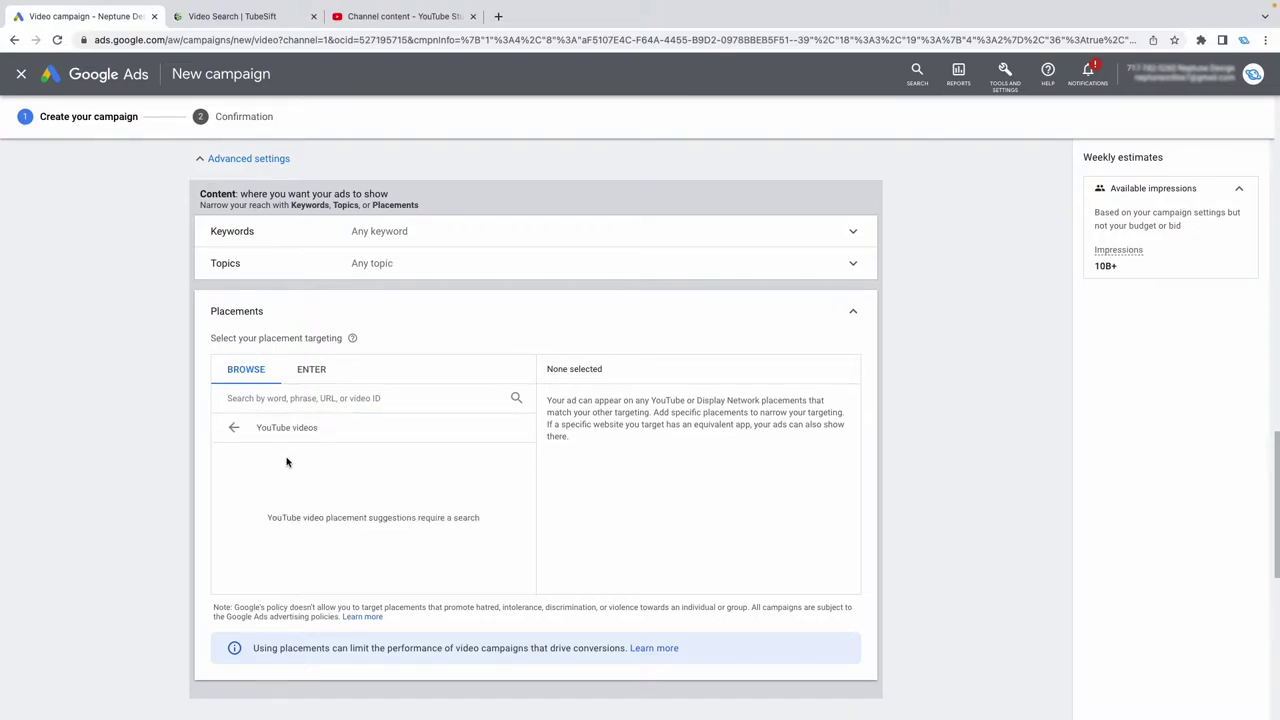
click(234, 427)
click(296, 428)
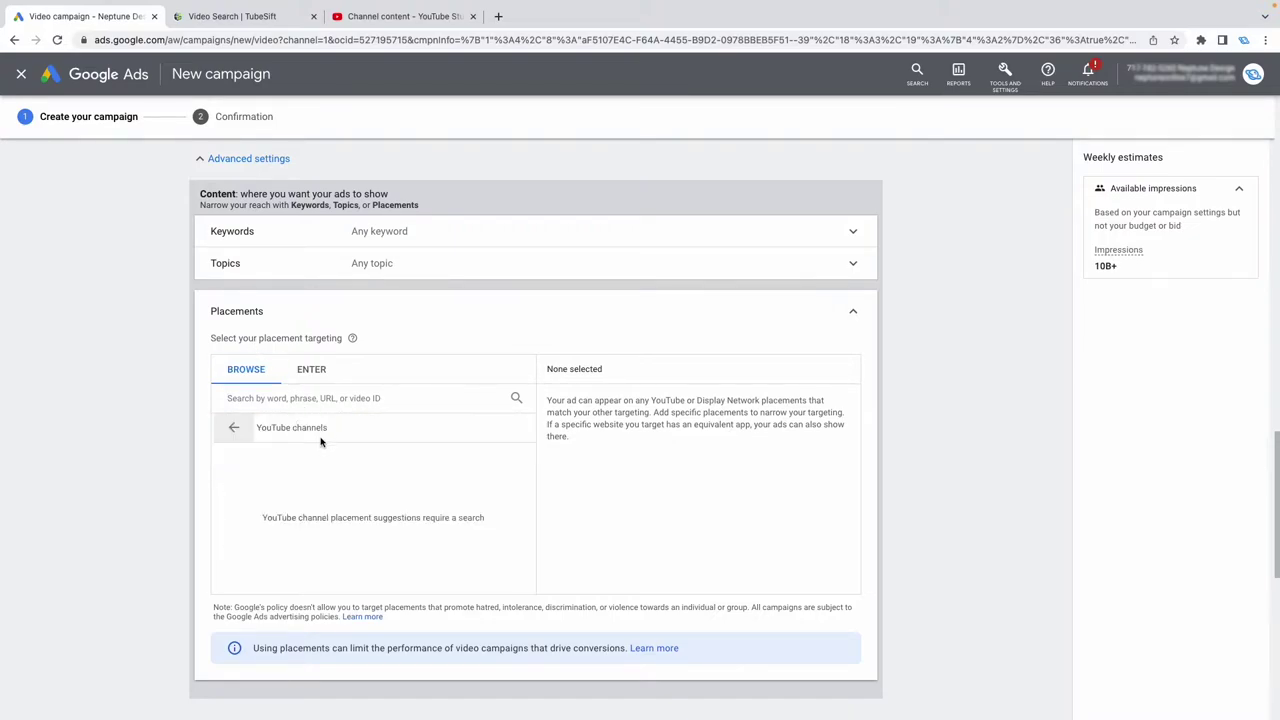
click(234, 427)
click(280, 450)
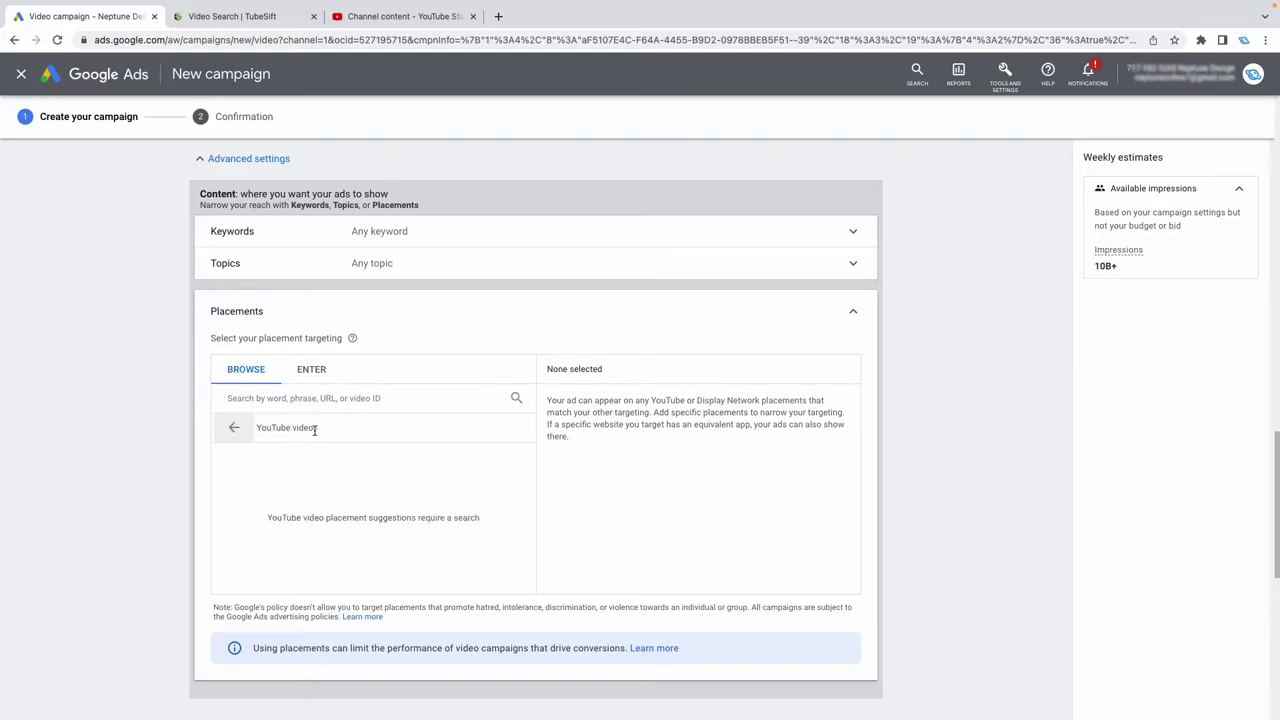
click(226, 430)
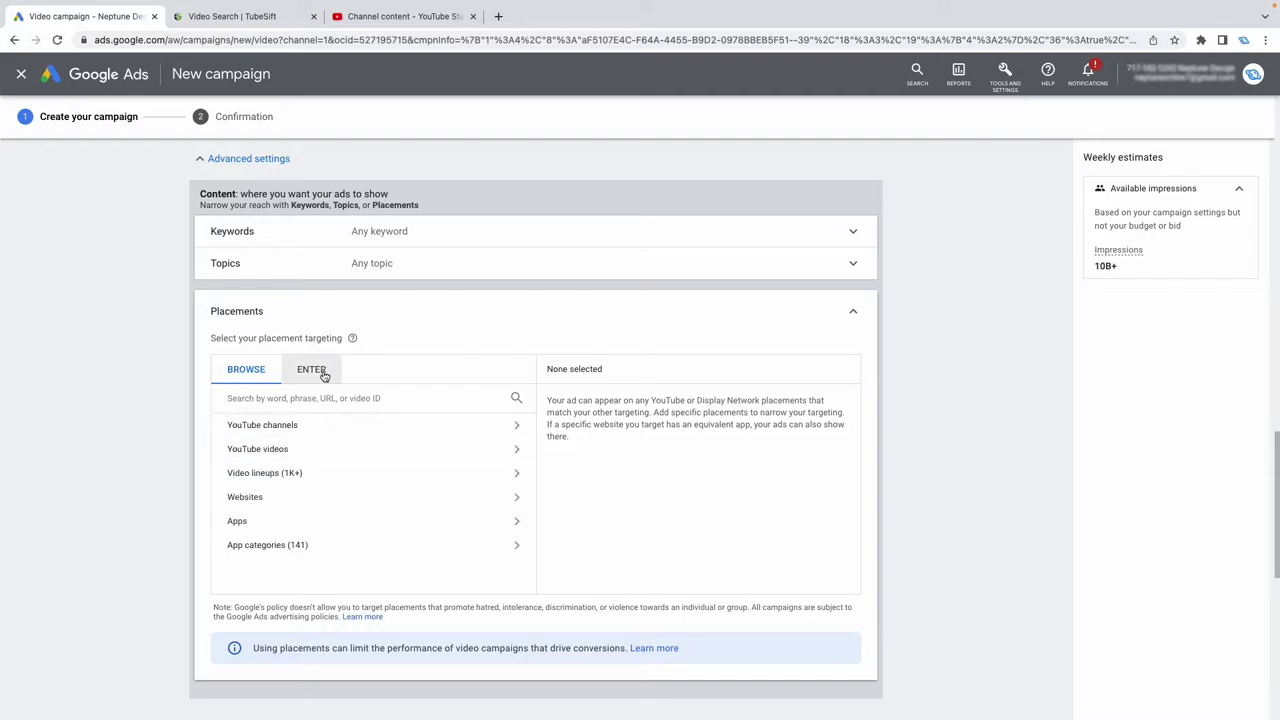
click(309, 372)
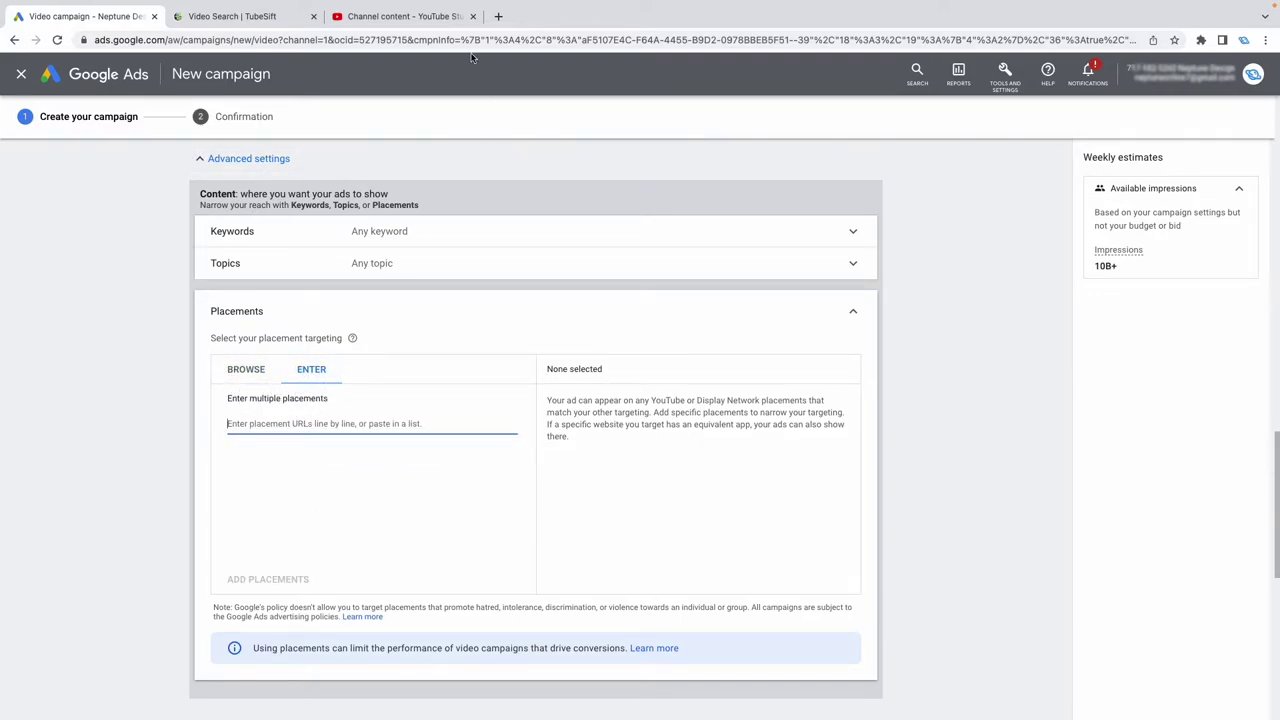
click(498, 16)
text(n)
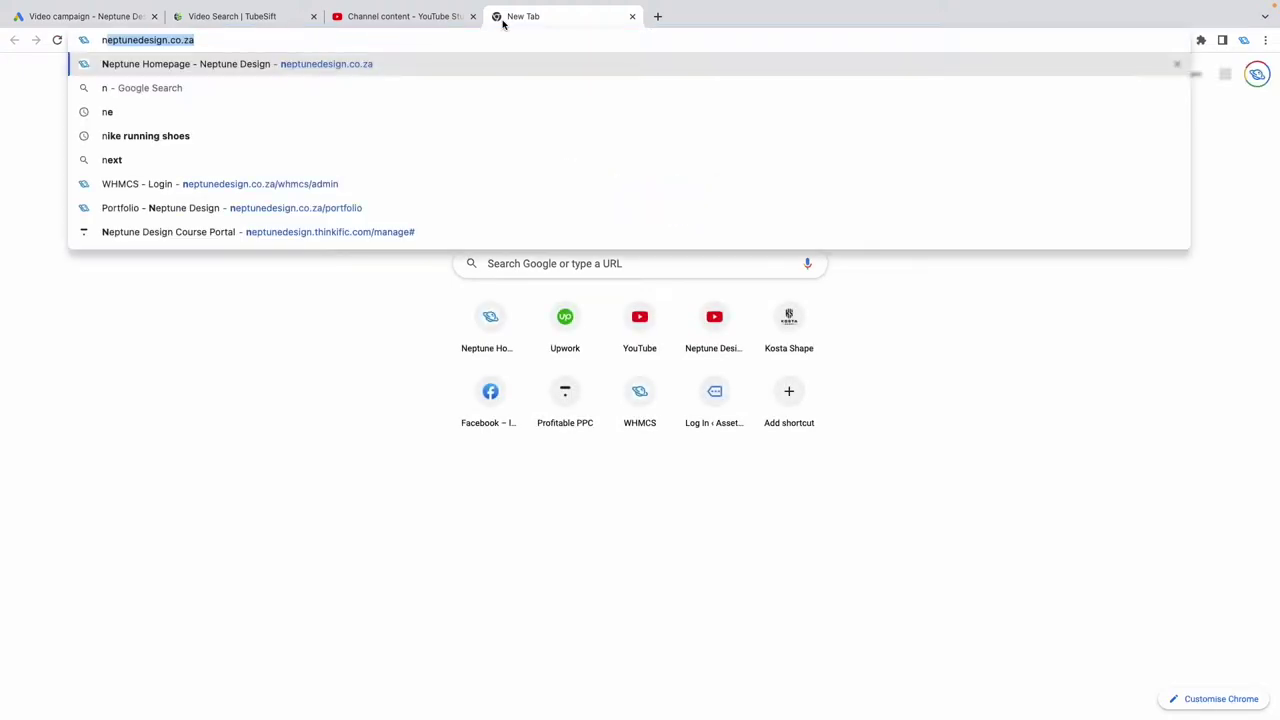
key(Escape)
Open the Neptune Design channel page from YouTube Studio and select the page's full URL.
mouse_move(404, 8)
click(409, 51)
click(1253, 74)
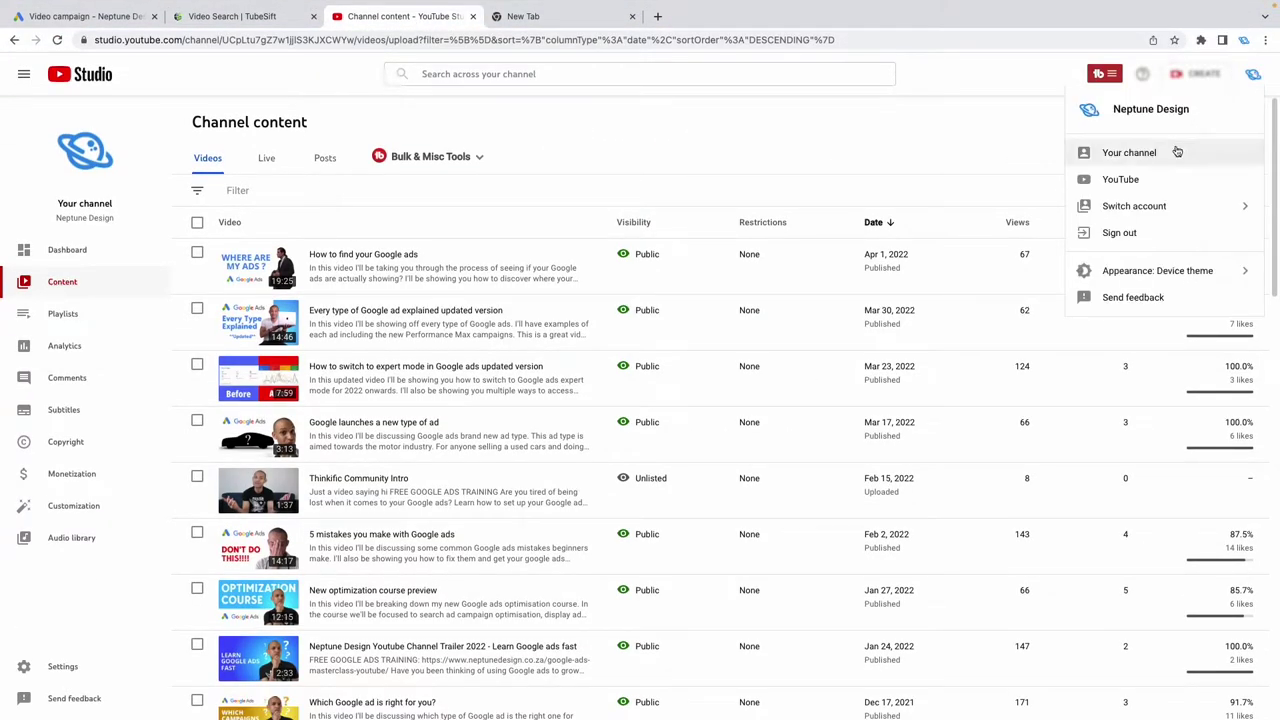
click(1185, 152)
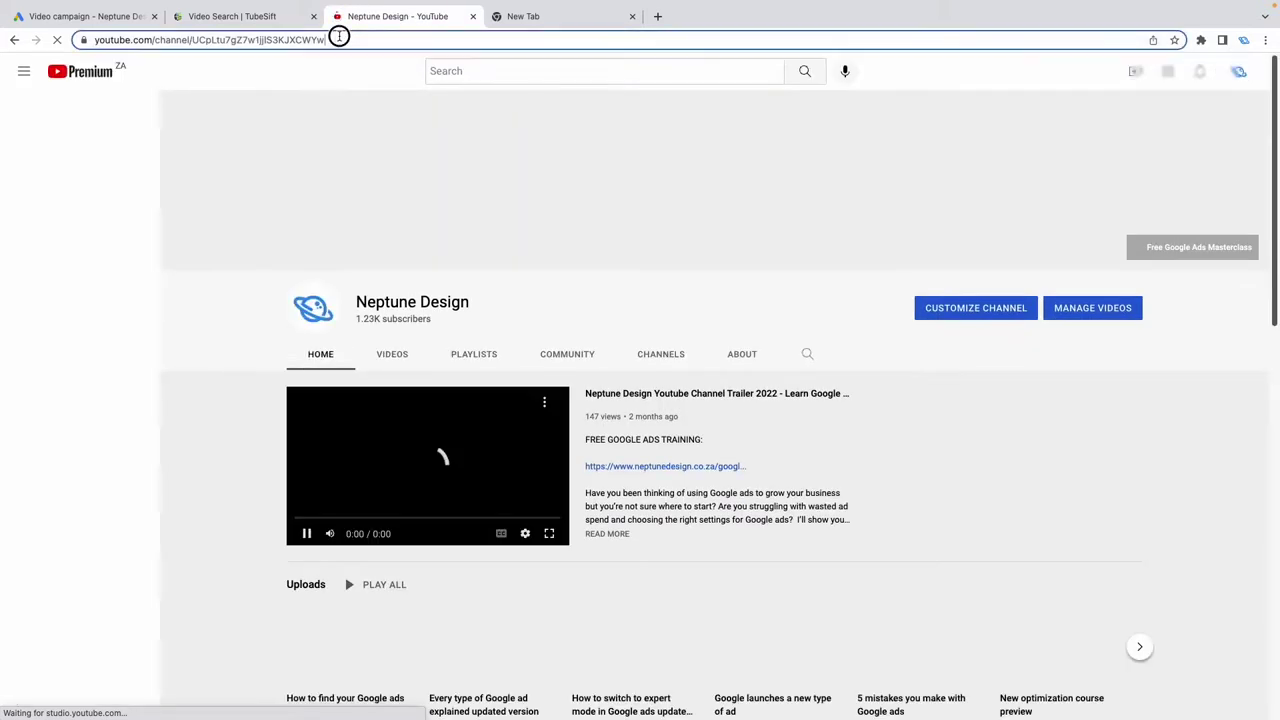
click(339, 39)
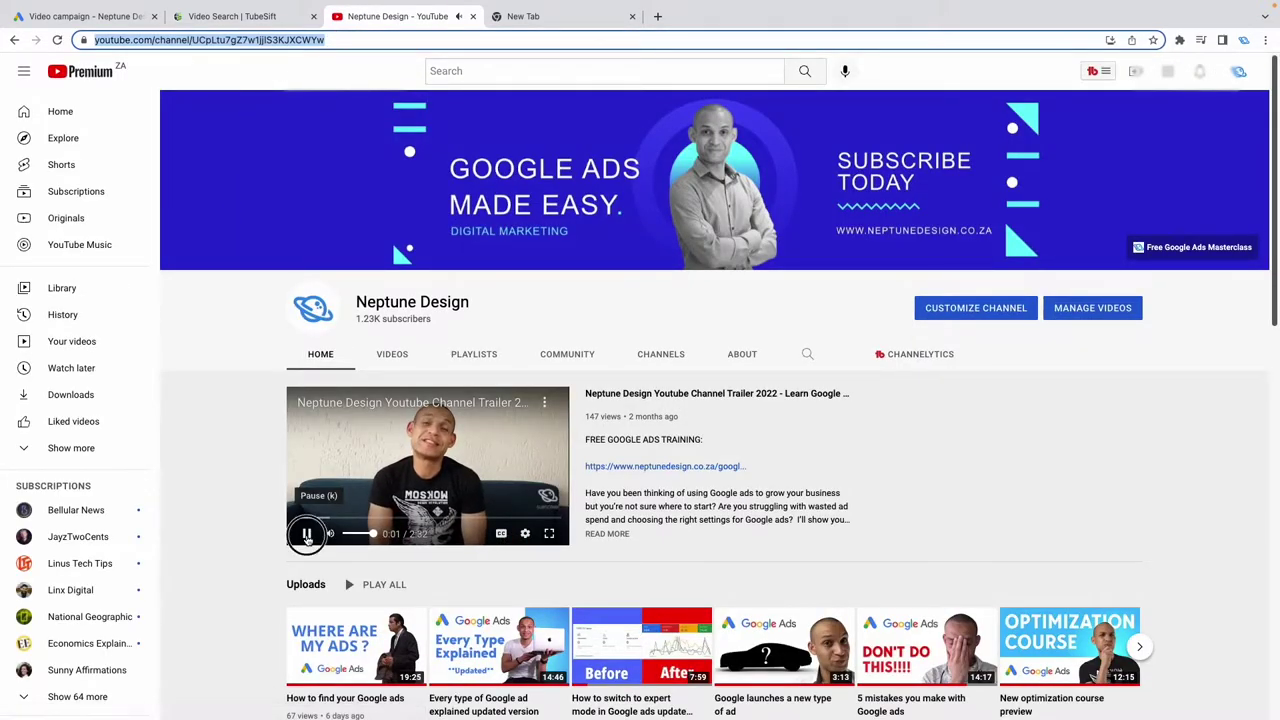
Add the copied Neptune Design channel URL as a placement in the Google Ads campaign.
click(113, 22)
text(https://www.youtube.com/channel/UCpLtu7gZ7w1jjlS3KJXCWYw)
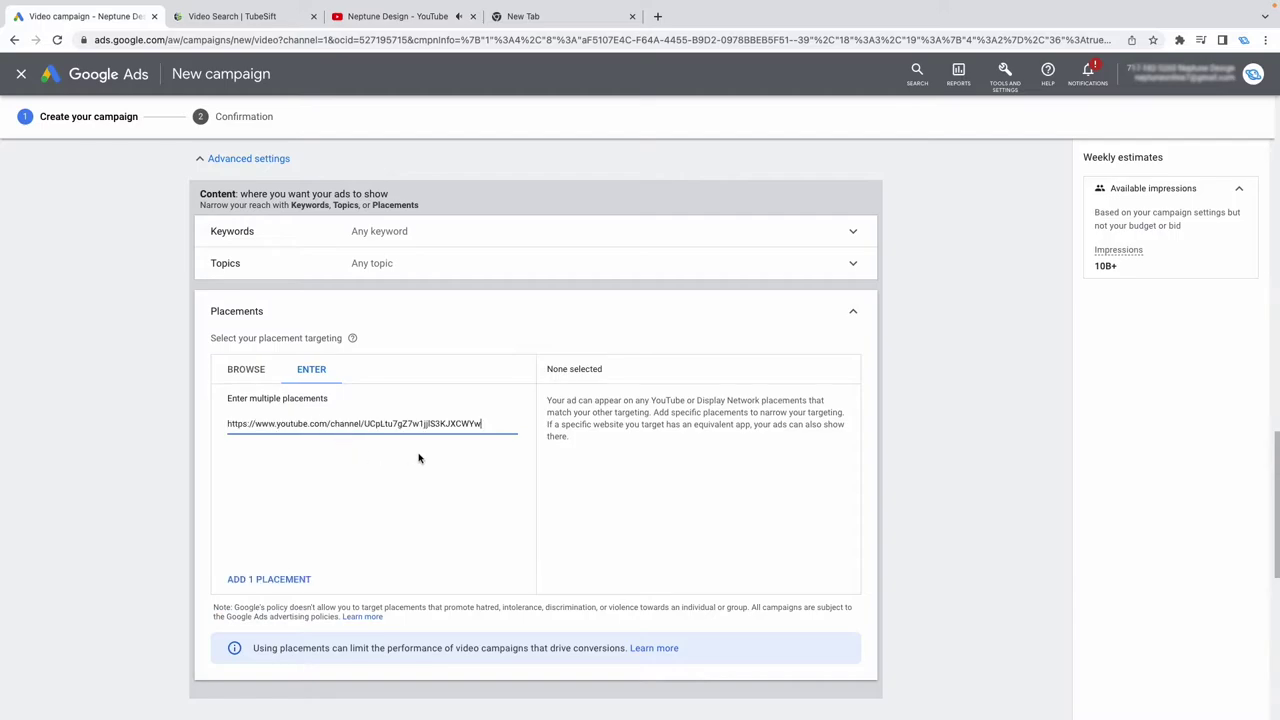
key(Return)
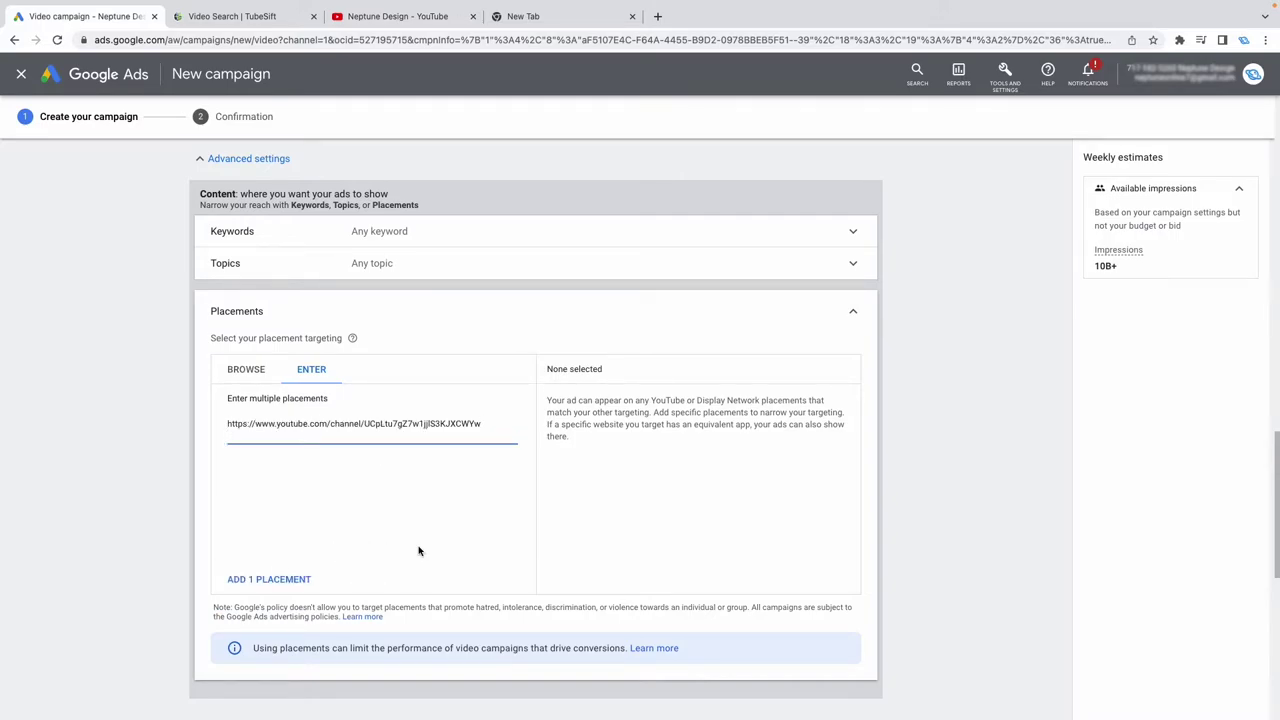
click(295, 580)
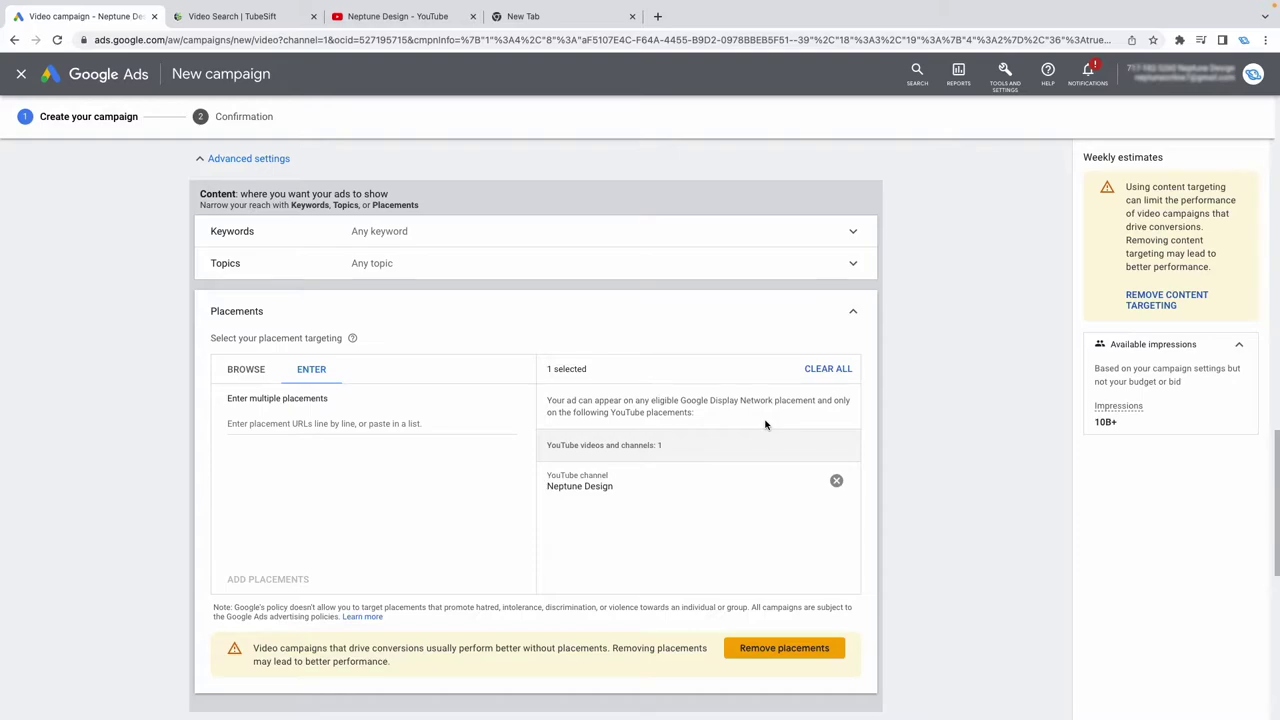
click(211, 18)
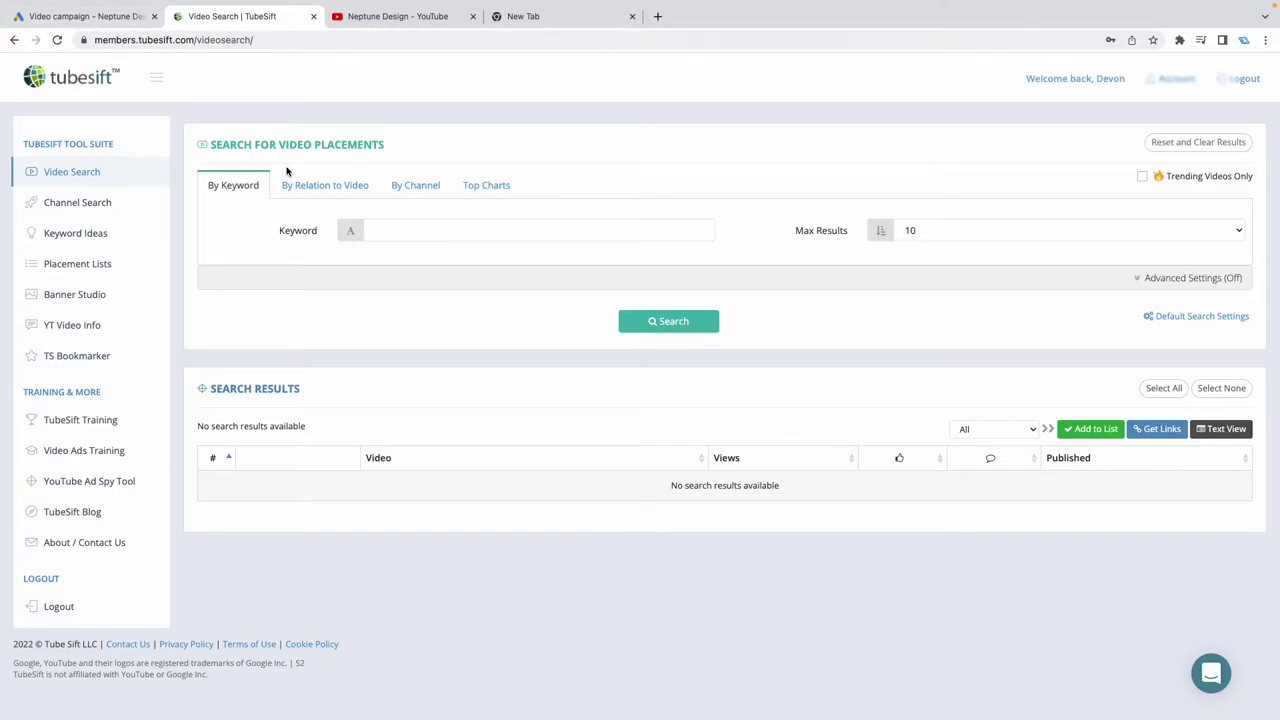
click(100, 20)
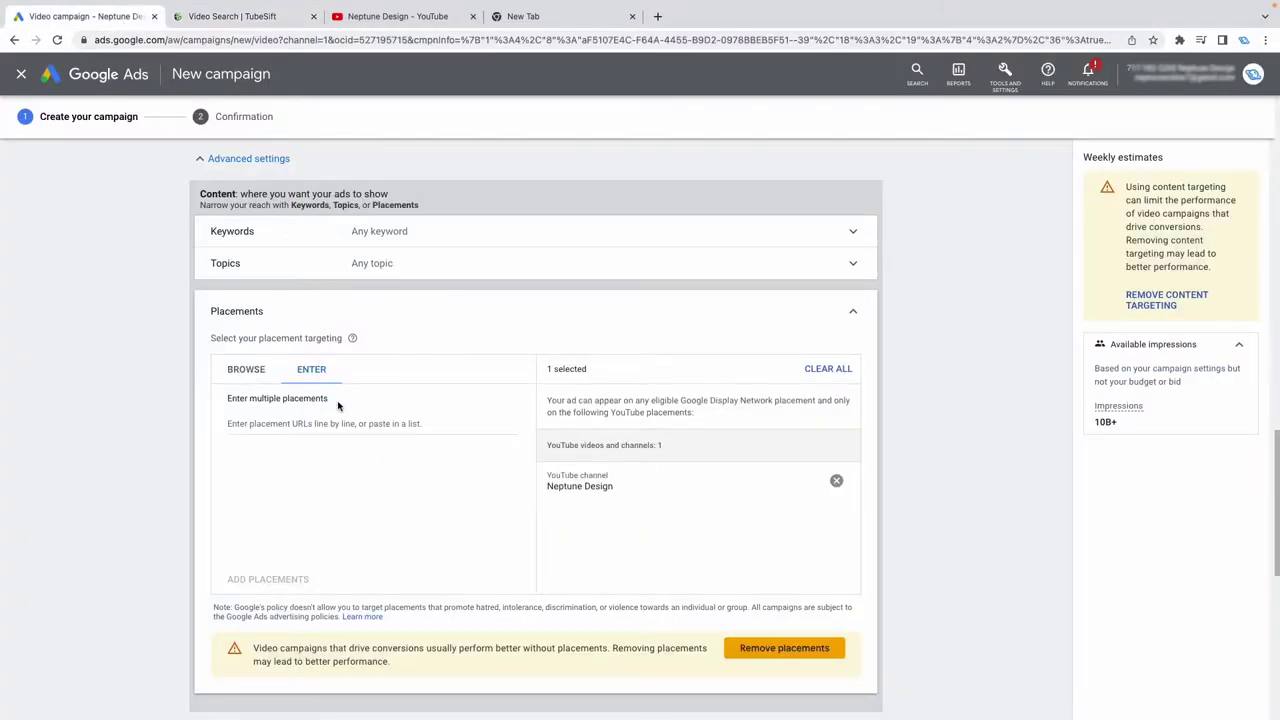
click(247, 369)
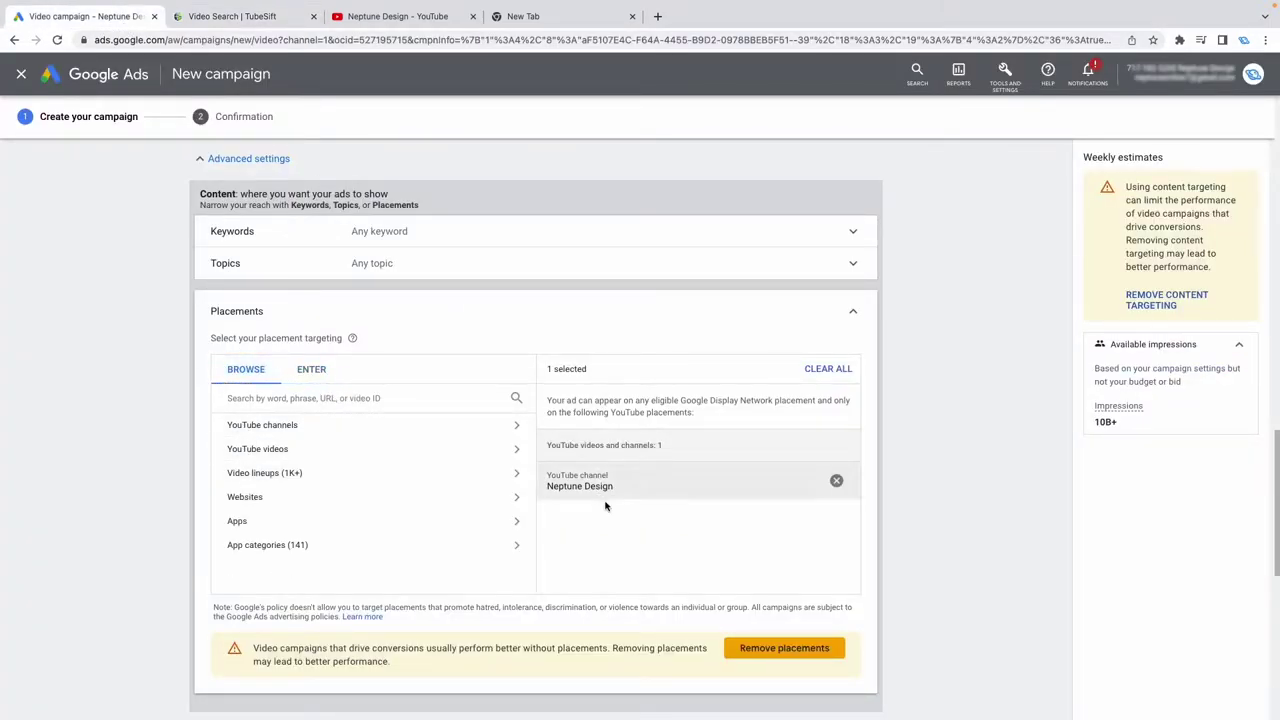
click(311, 369)
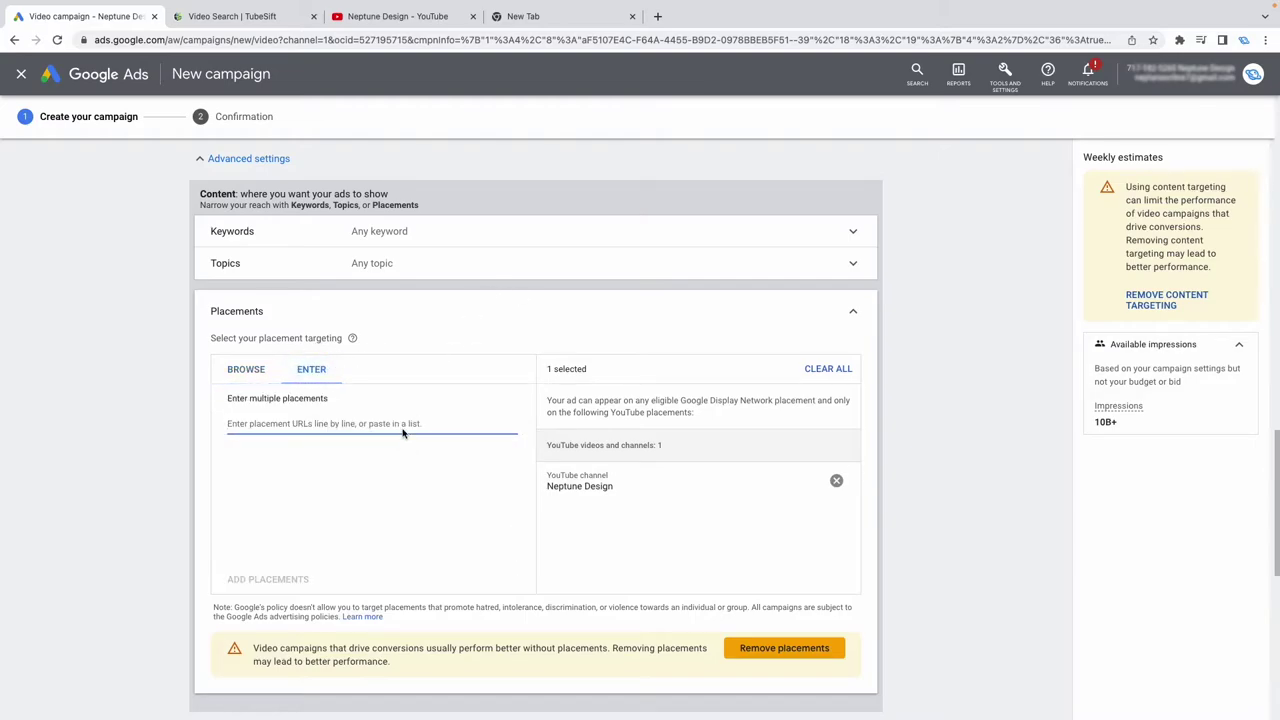
click(395, 17)
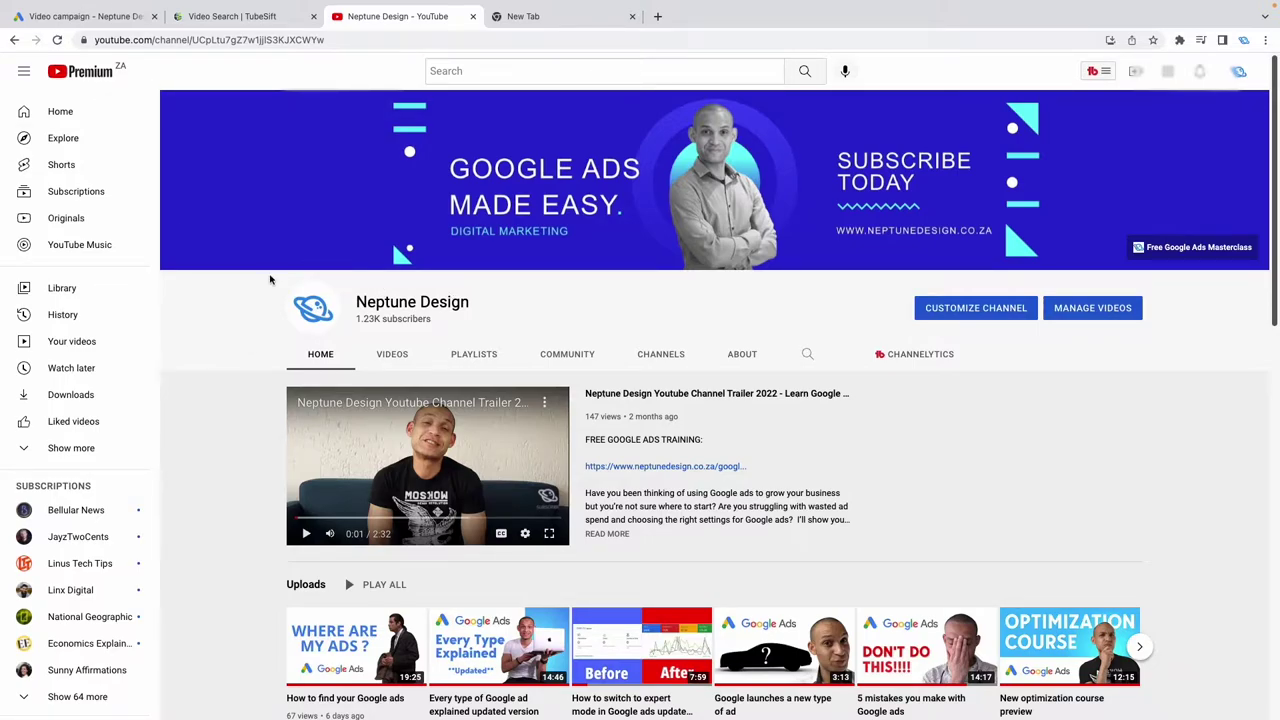
click(252, 17)
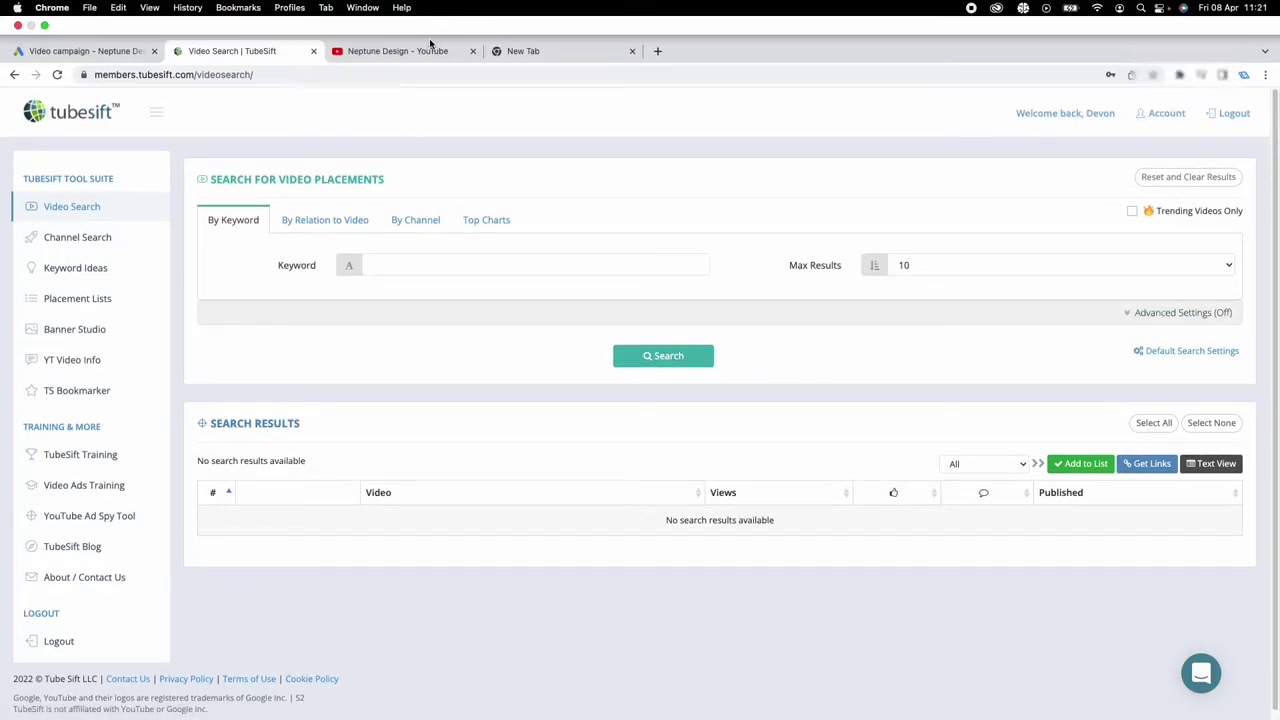
click(440, 16)
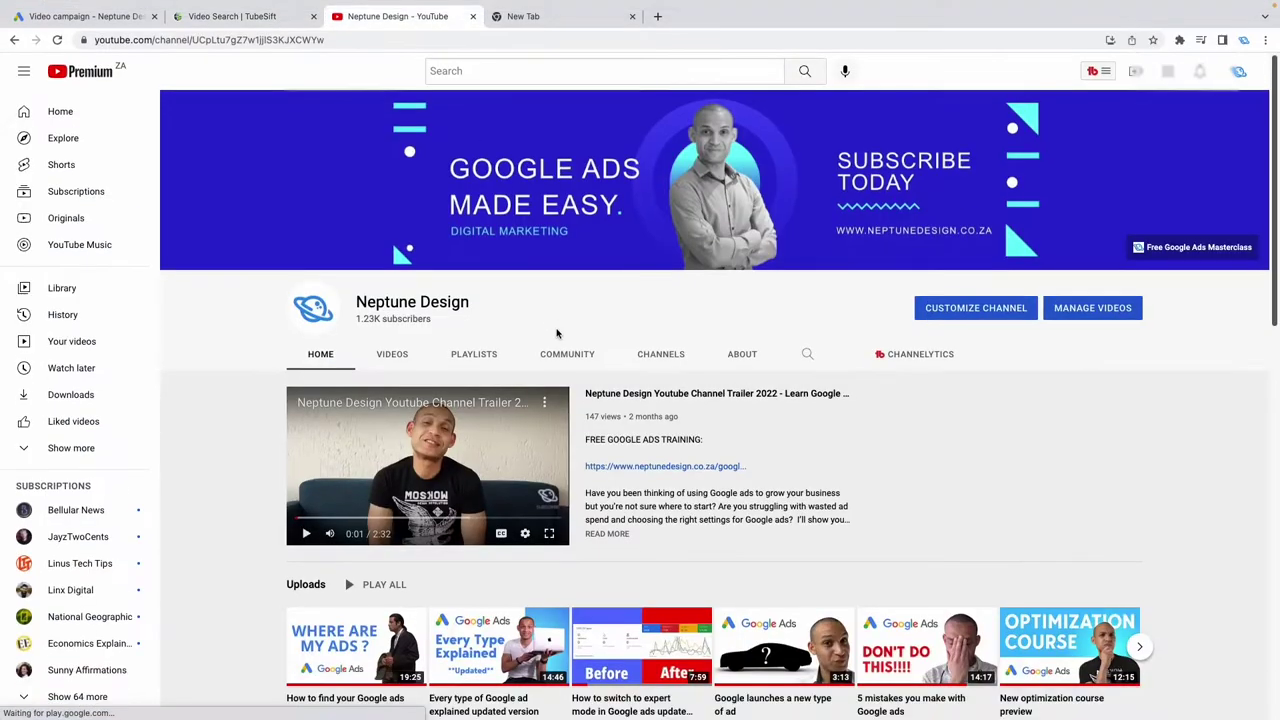
Search TubeSift for video placements by the keyword "weight loss recipes" with the advanced settings expanded.
click(266, 17)
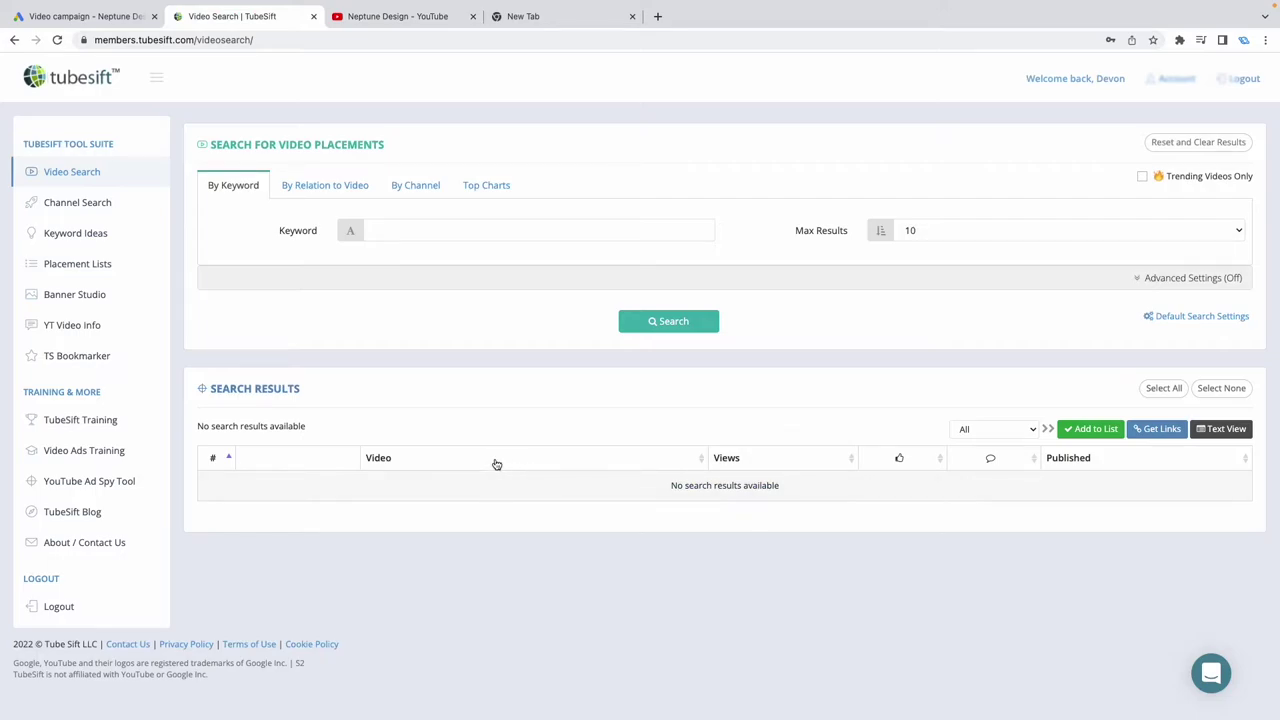
click(412, 226)
click(575, 237)
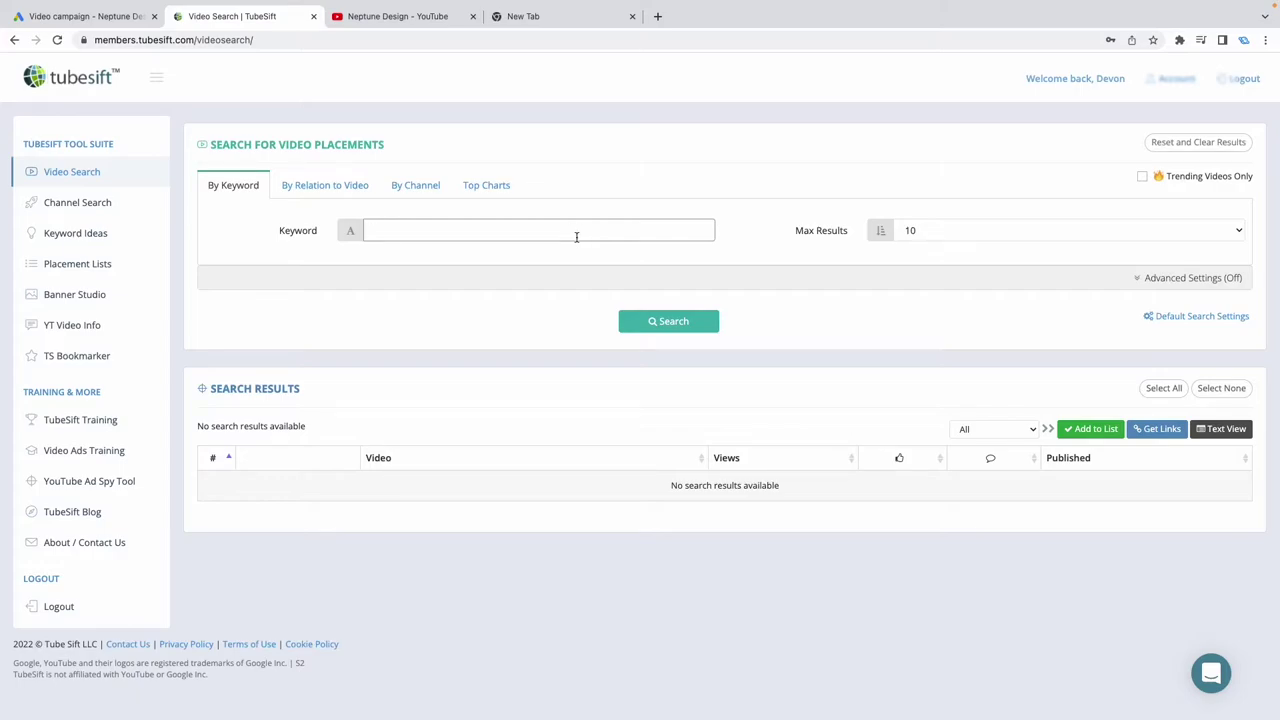
text(weight loss recipes)
click(584, 279)
click(657, 492)
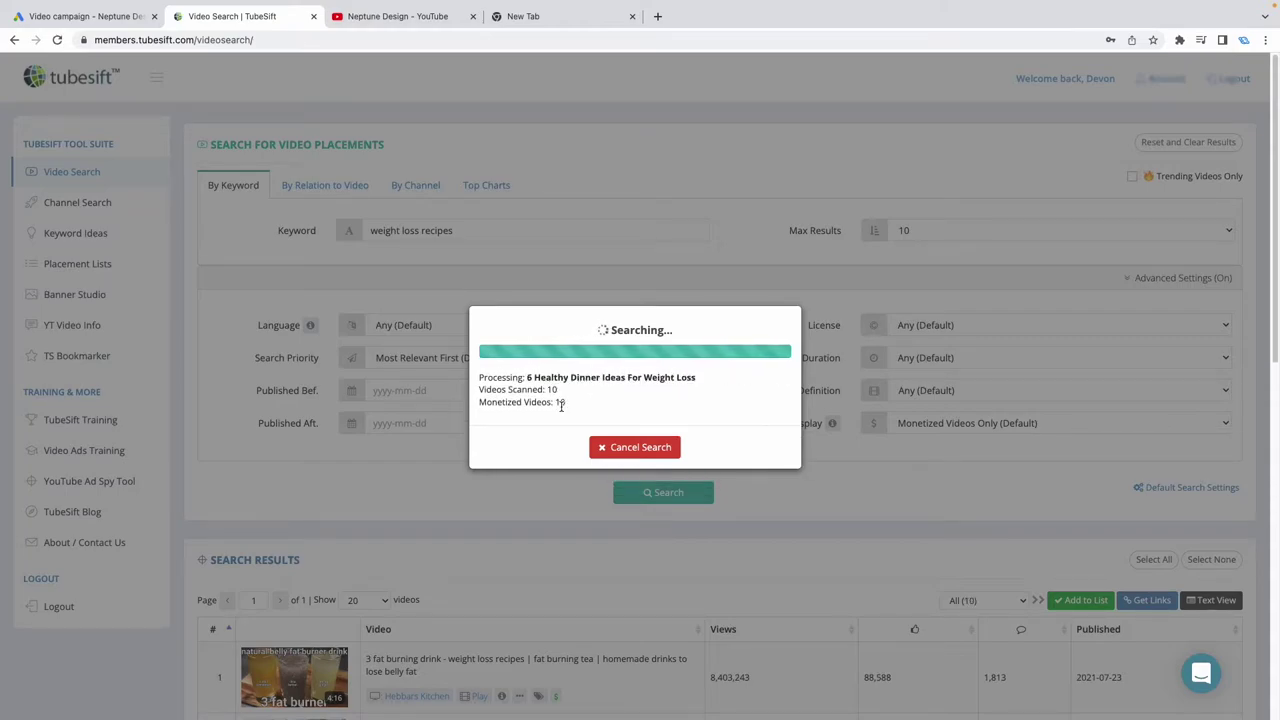
scroll(561, 410, down, 6)
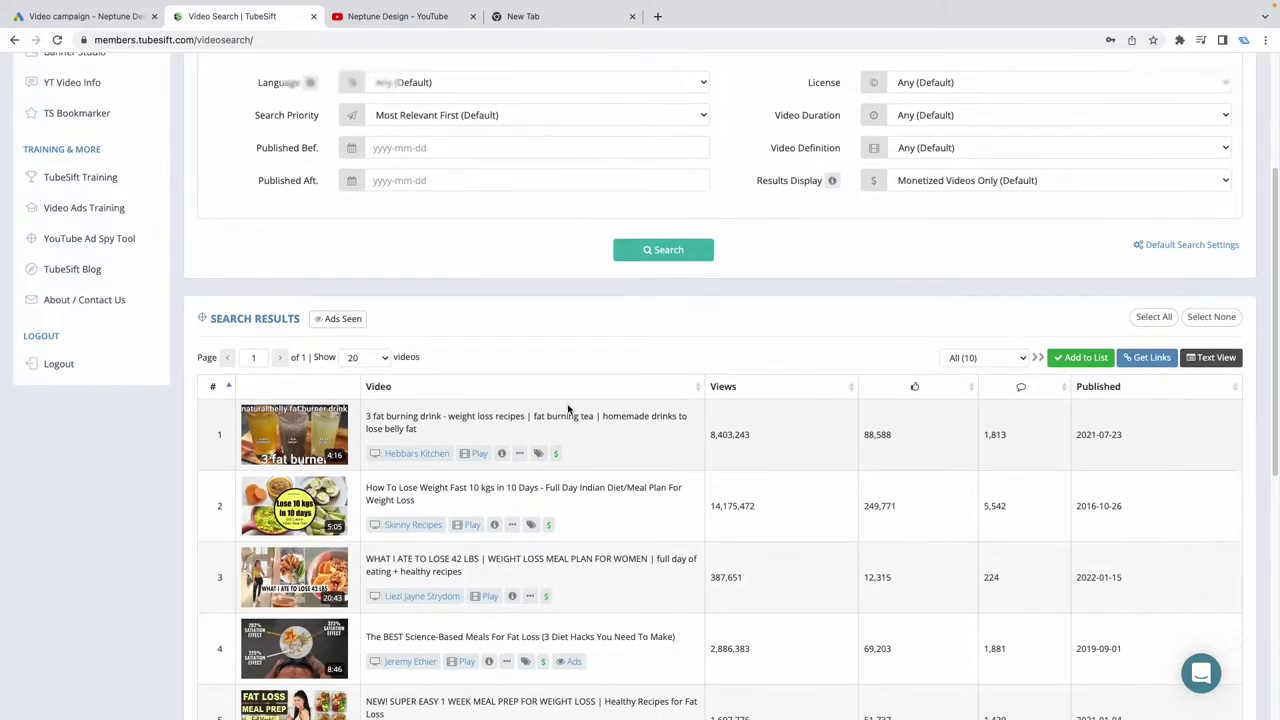
scroll(562, 329, up, 5)
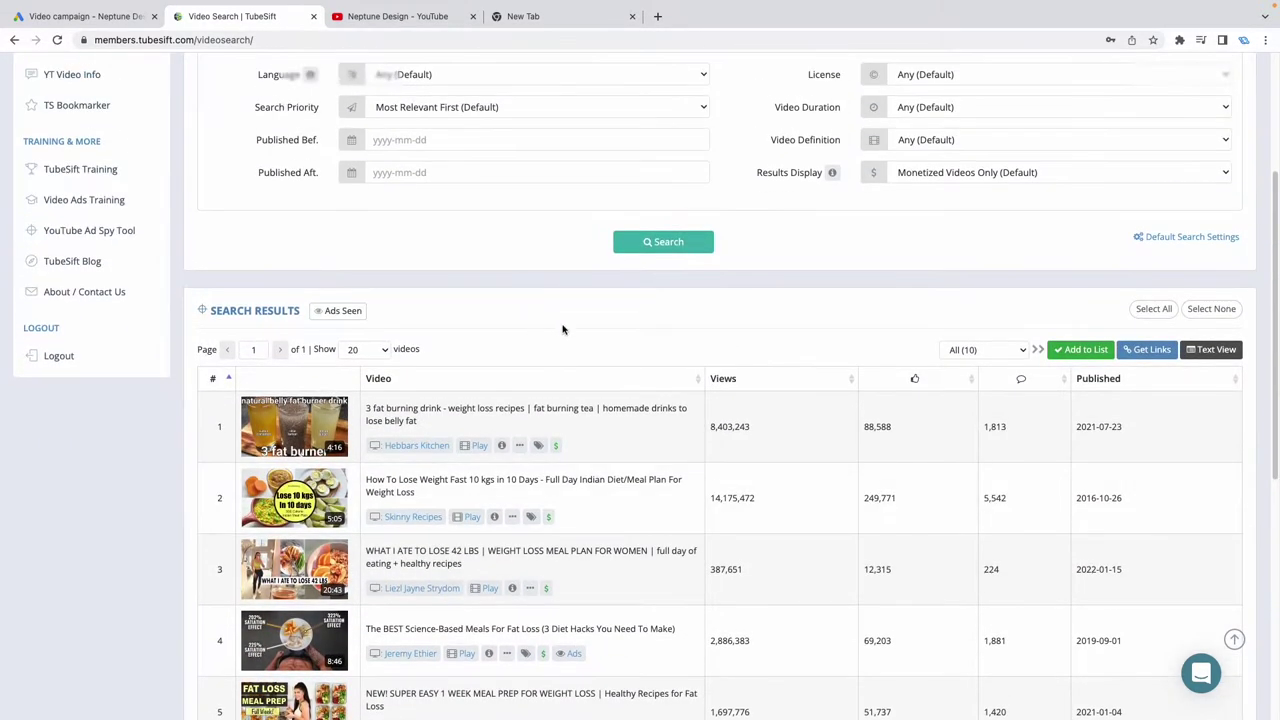
Copy the links of all weight loss recipe videos and add them as placements in the Google Ads campaign.
click(1150, 349)
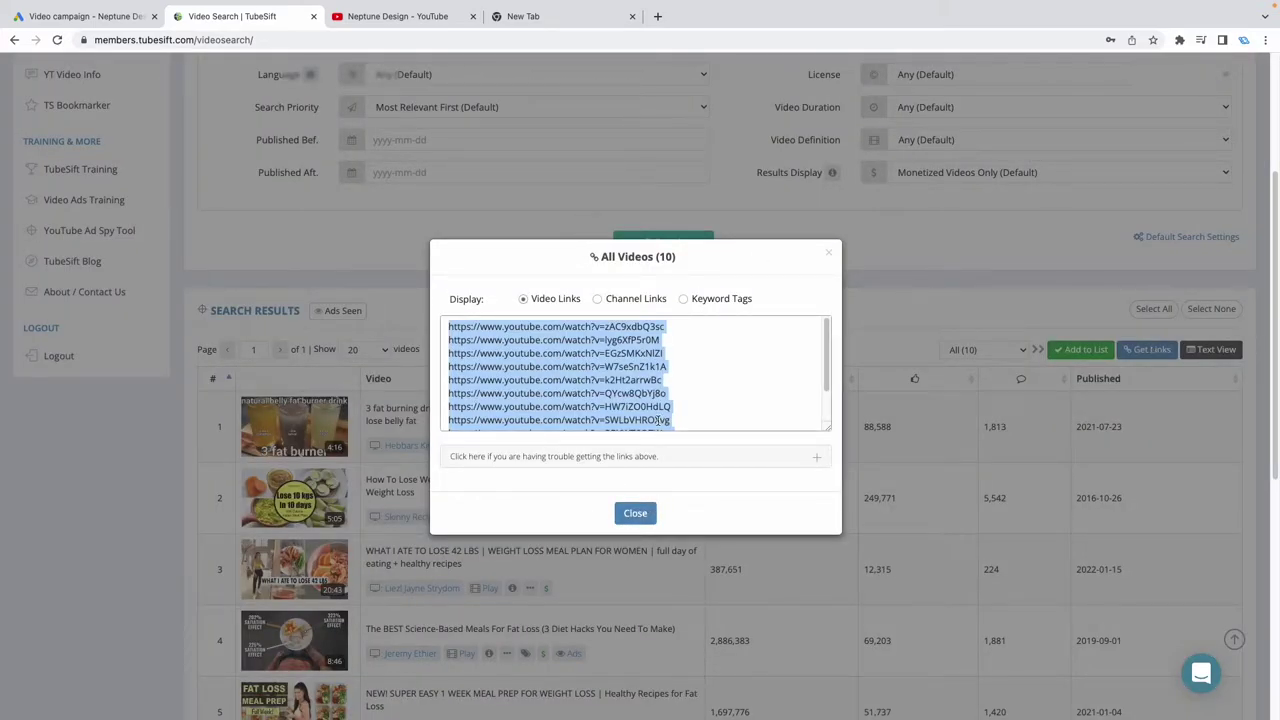
click(400, 16)
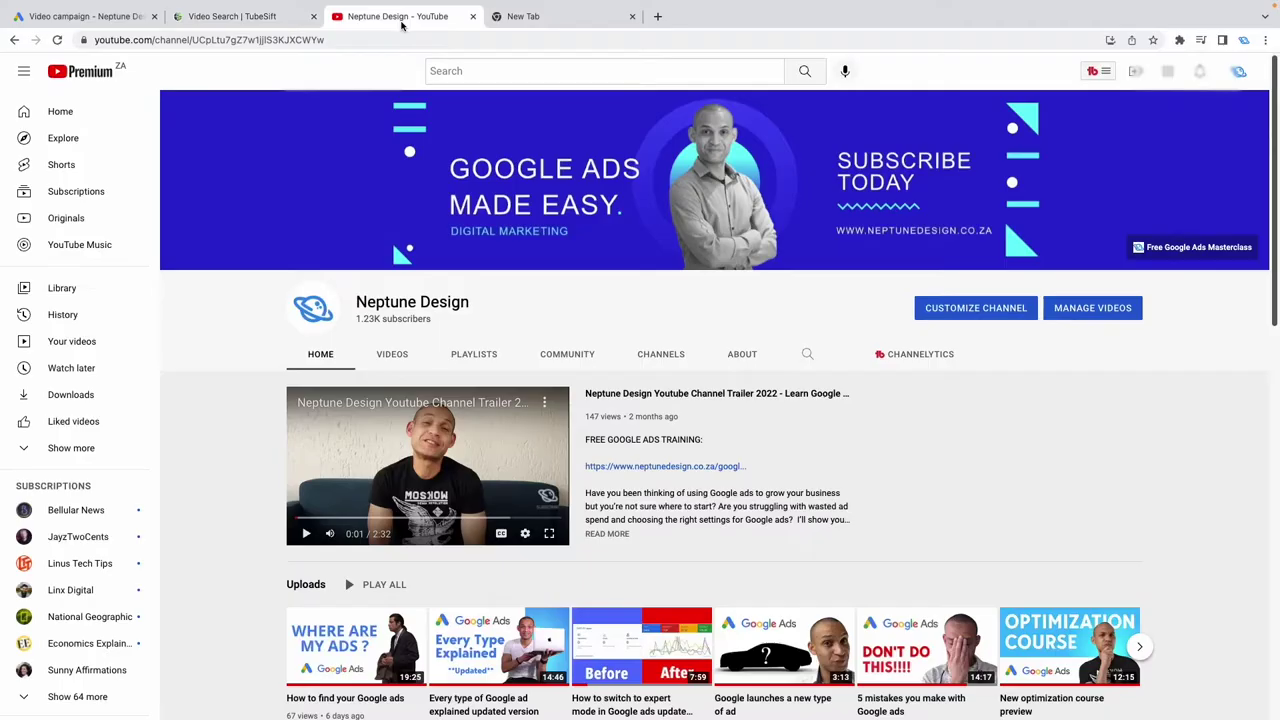
click(130, 18)
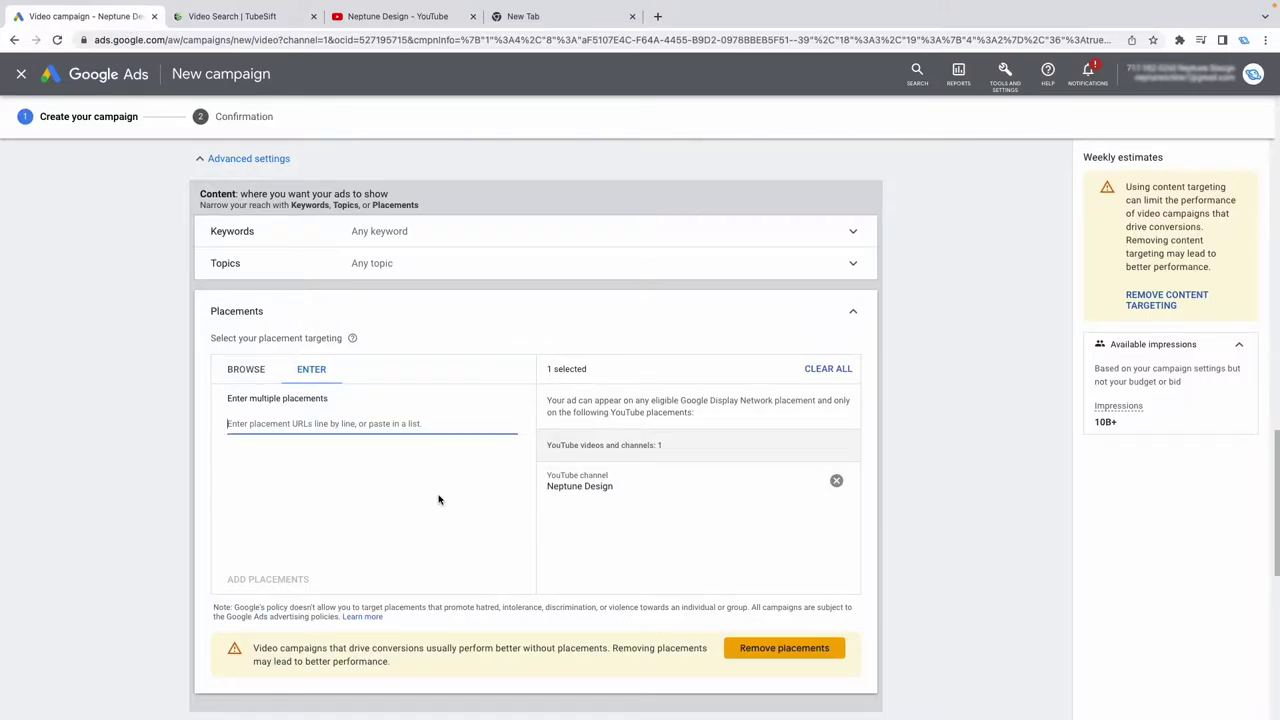
text(https://www.youtube.com/watch?v=zAC9xdbQ3sc https://www.youtube.com/watch?v=lyg6XfP5r0M https://www.youtube.com/watch?v=EGzSMKxNIZI https://www.youtube.com/watch?v=W7seSnZ1k1A https://www.youtube.com/watch?v=k2Ht2arrwBc https://www.youtube.com/watch?v=QYcw8QbYj8o https://www.youtube.com/watch?v=HW7iZO0HdLQ https://www.youtube.com/watch?v=SWLbVHROXvg https://www.youtube.com/watch?v=PBYWT6O7Wuc https://www.youtube.com/watch?v=pS7qTxVXQgw)
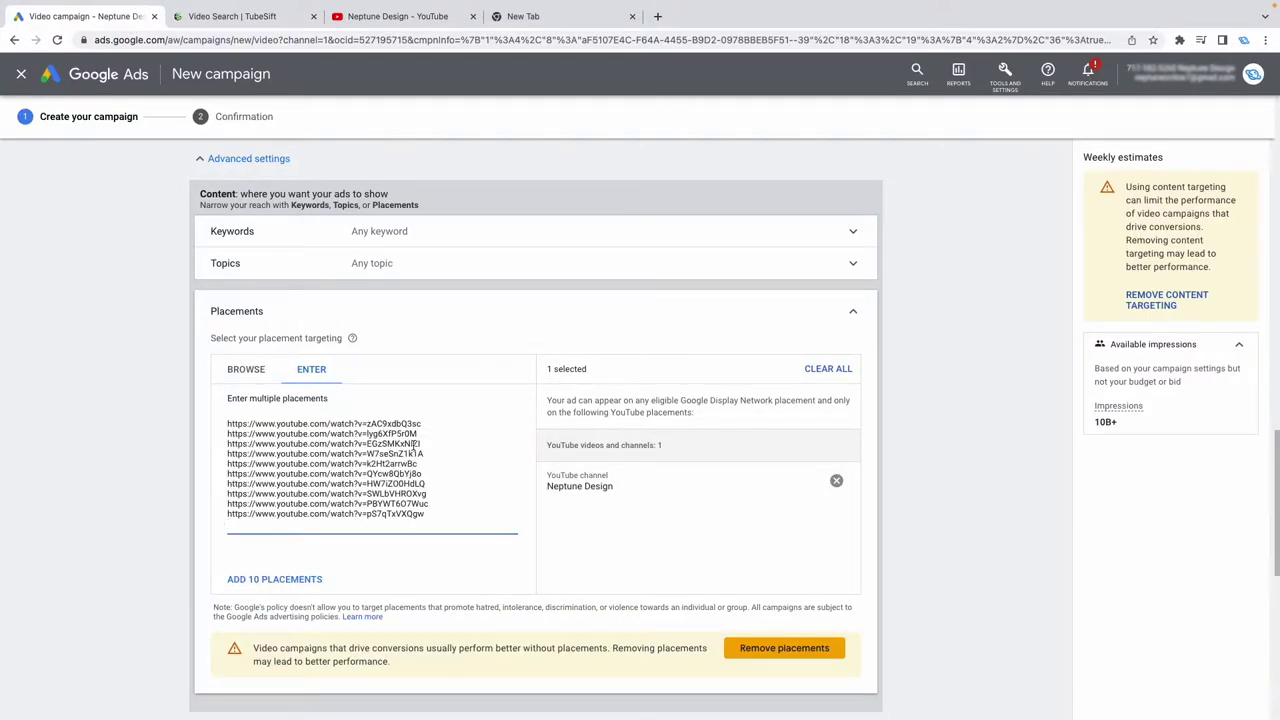
click(305, 580)
scroll(652, 505, down, 1)
scroll(652, 521, down, 2)
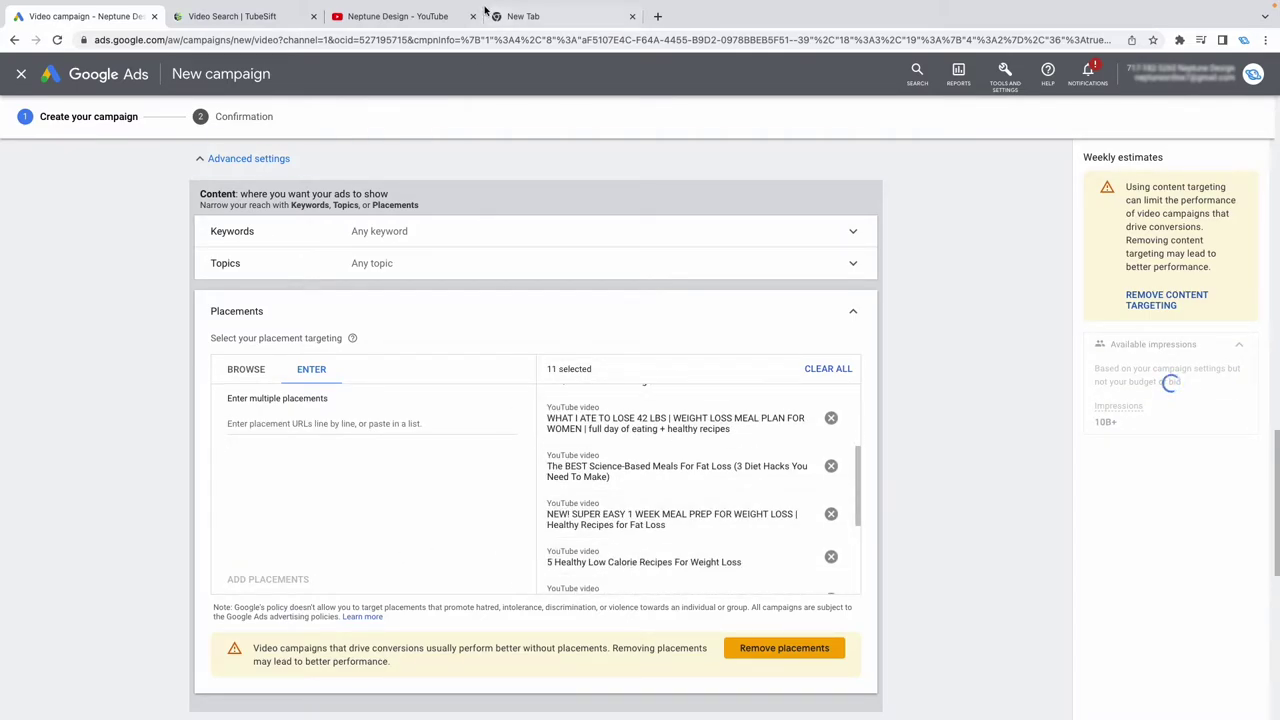
Return to TubeSift and close the list of video links.
click(381, 27)
click(272, 22)
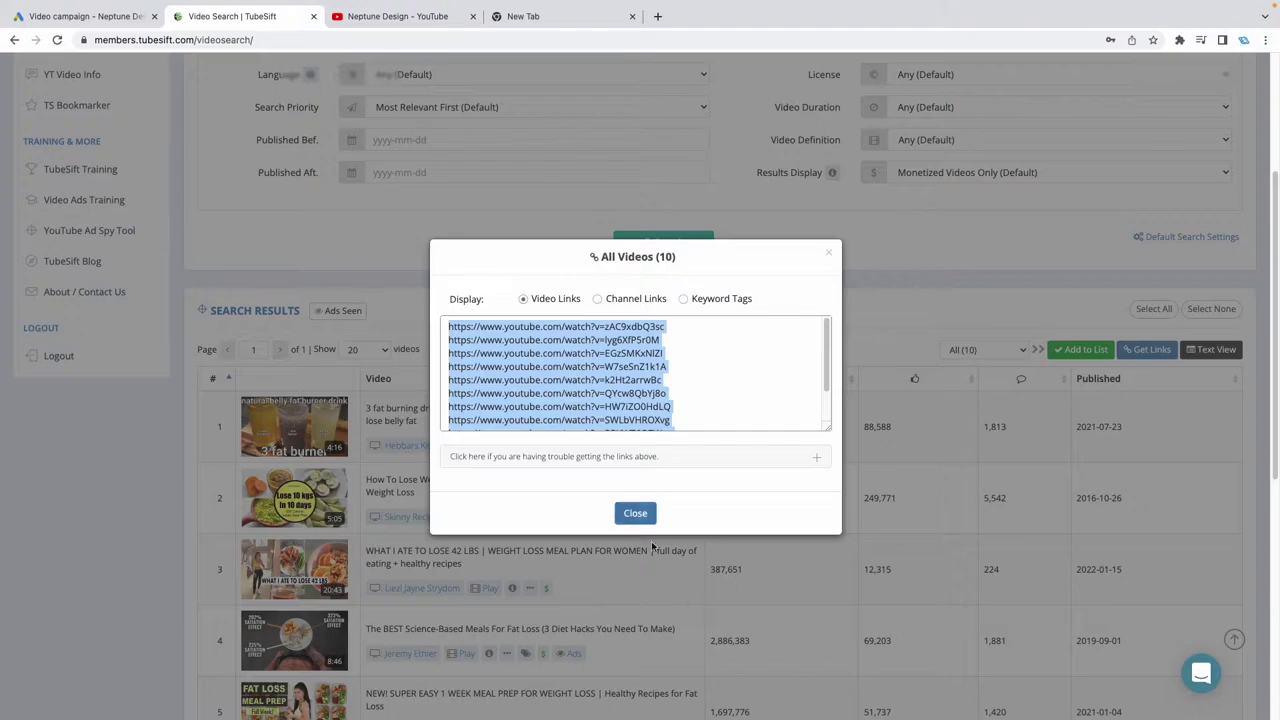
click(636, 514)
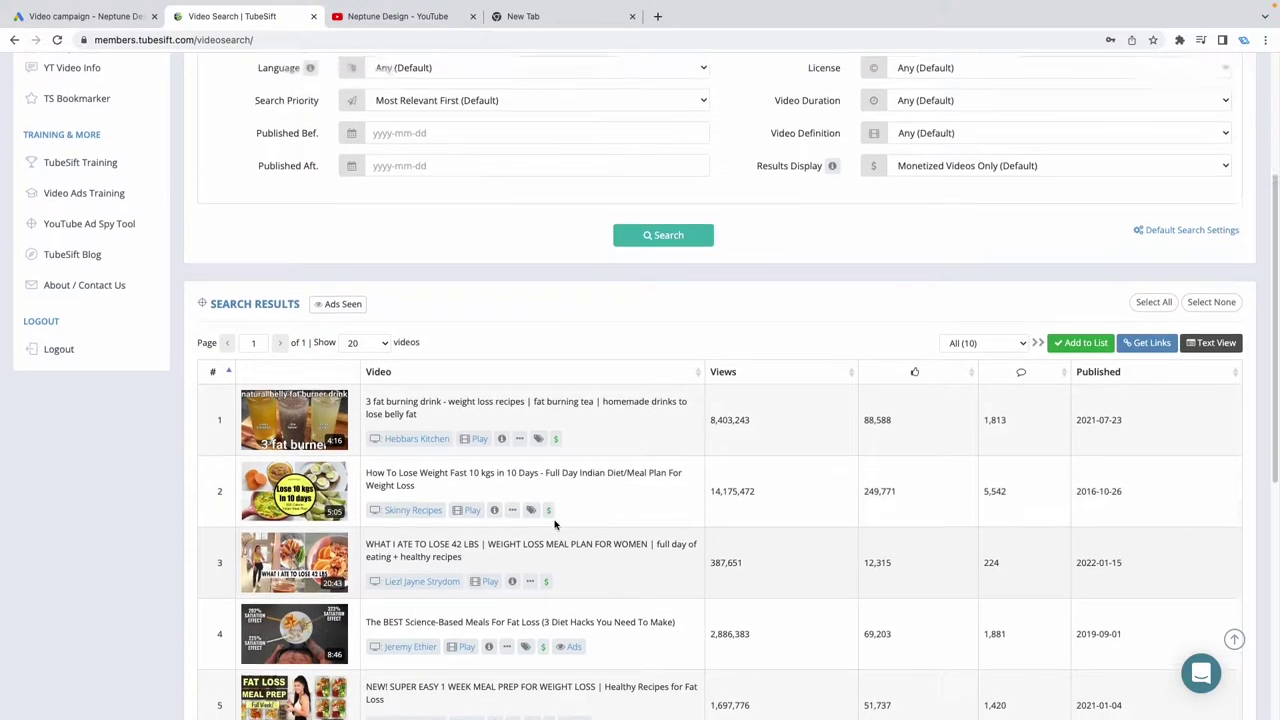
scroll(555, 525, up, 1)
scroll(555, 525, up, 1)
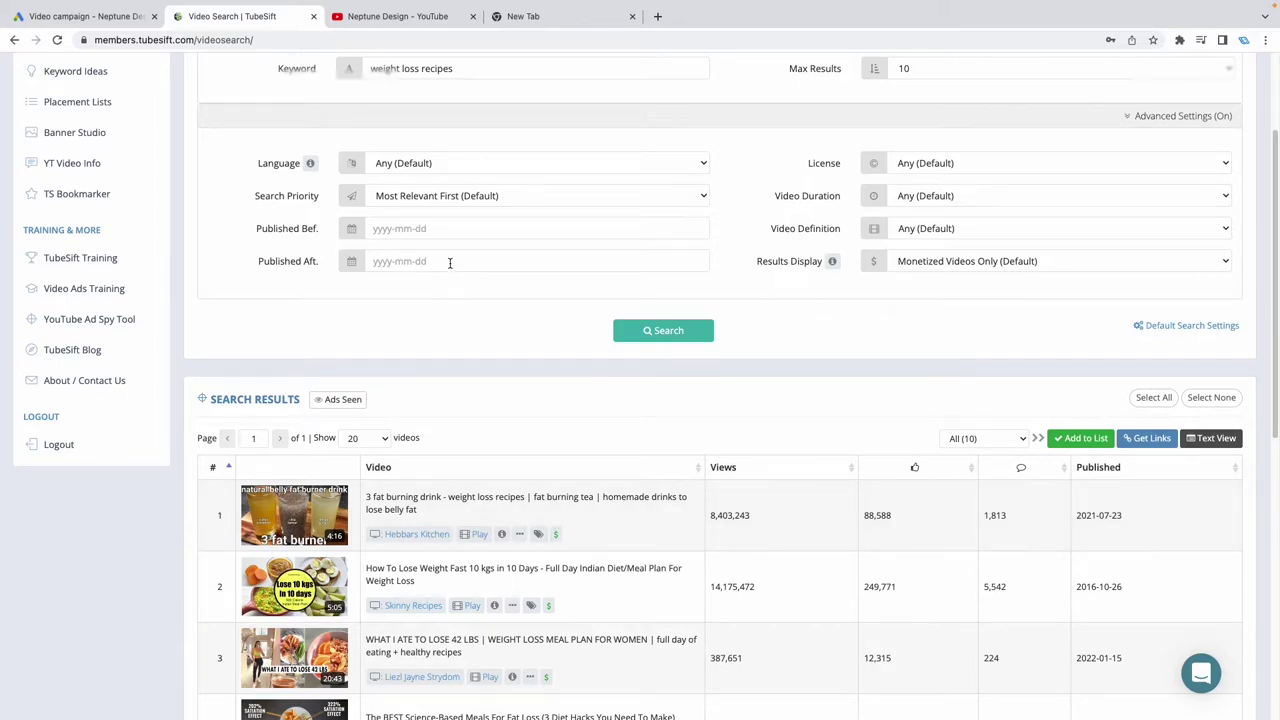
scroll(449, 262, up, 2)
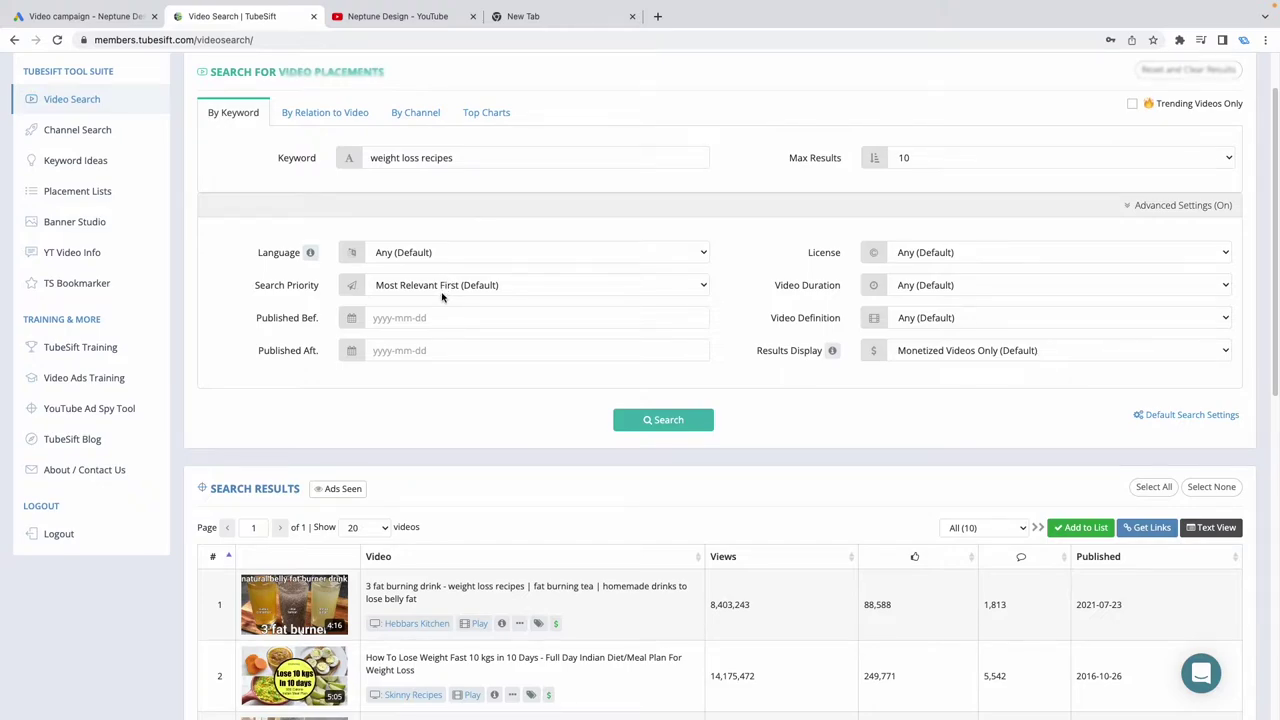
Replace the keyword with "heal eyesight naturally" and run the video placement search.
click(462, 157)
key(ctrl+a)
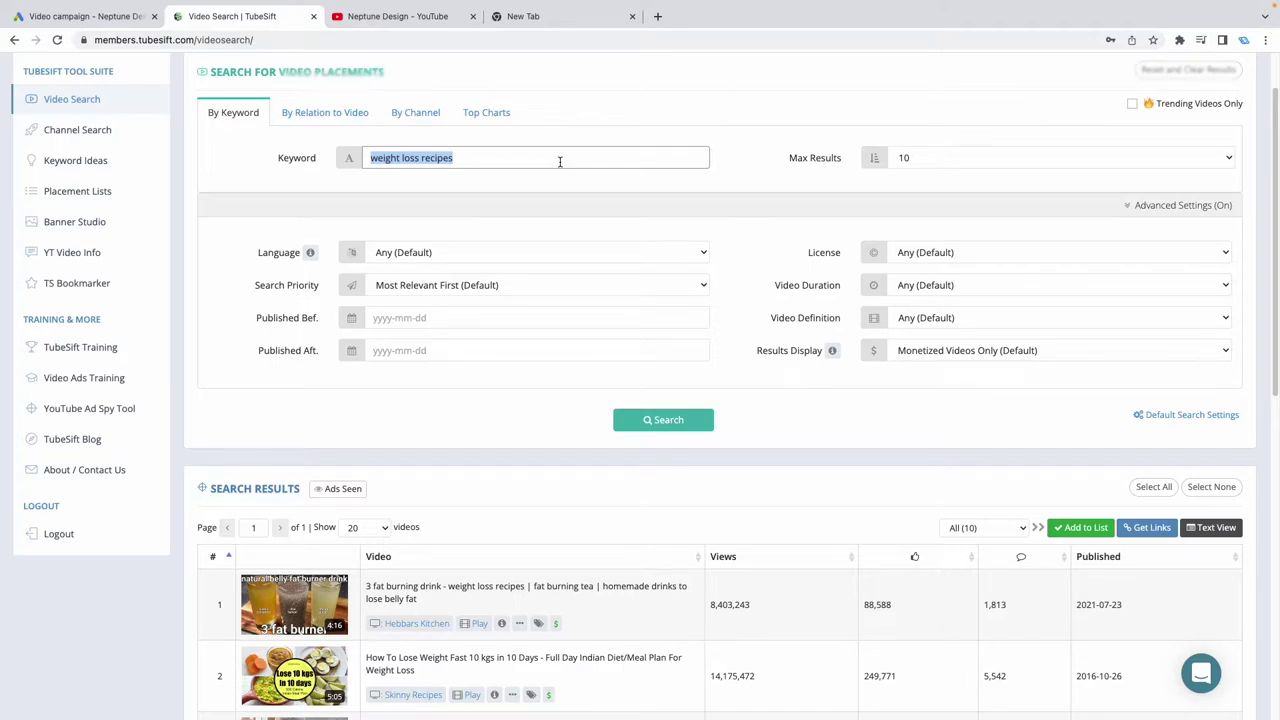
text(eye)
key(BackSpace)
key(BackSpace)
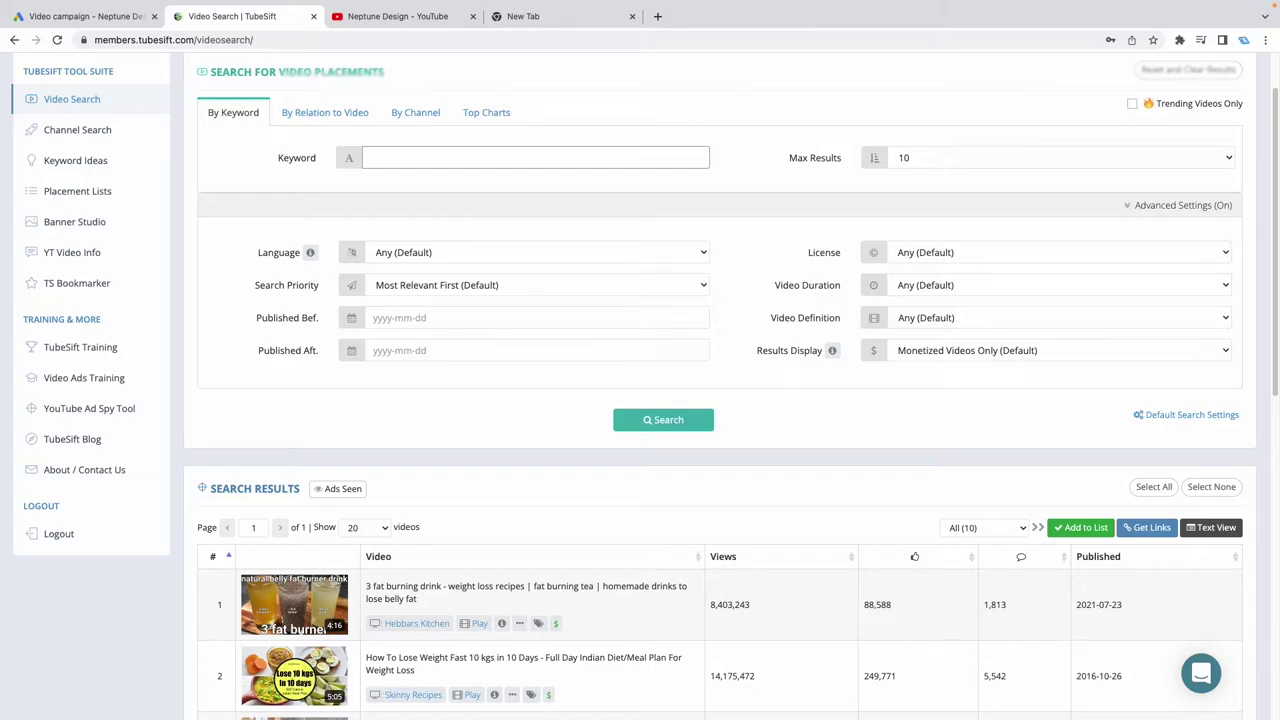
text(how fa)
key(BackSpace)
key(BackSpace)
text(heal eyes)
text(ight )
text(natural)
text(lt)
key(BackSpace)
text(y)
click(378, 158)
key(BackSpace)
click(525, 164)
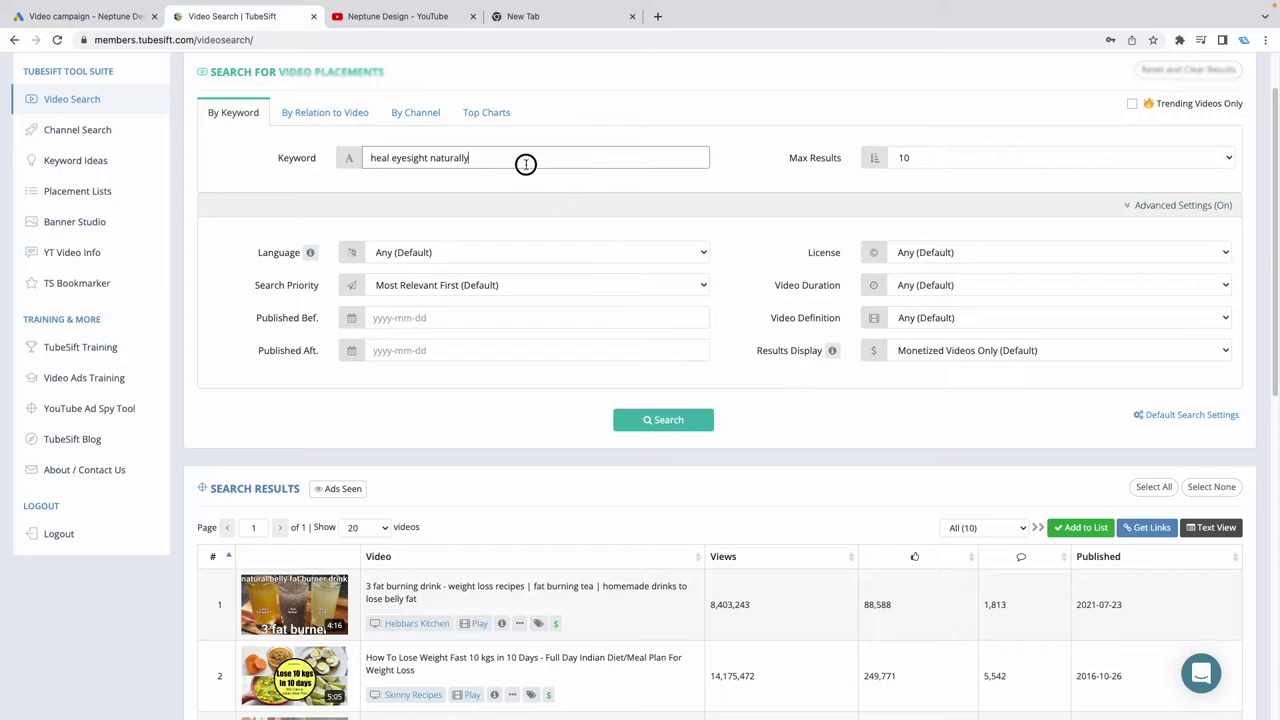
click(668, 421)
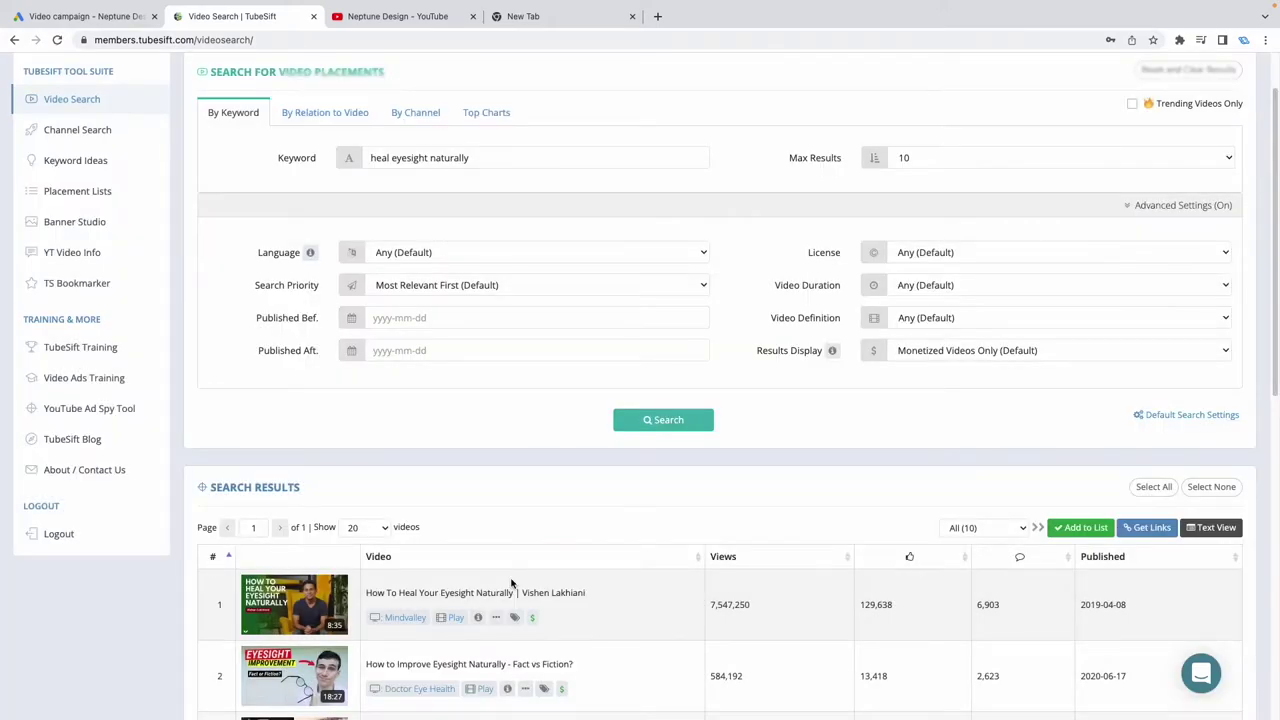
Examine the videos listed for the eyesight keyword, including their titles, channels and view counts.
scroll(520, 440, down, 2)
scroll(519, 467, down, 4)
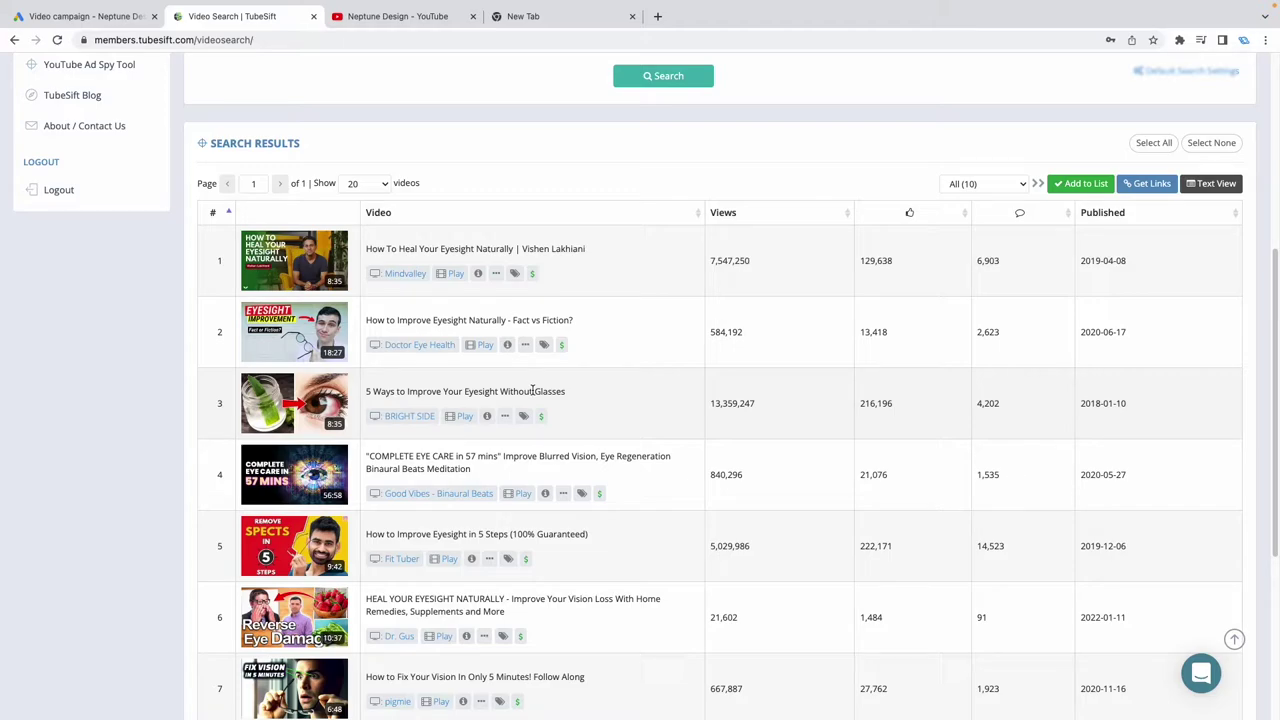
scroll(540, 393, down, 4)
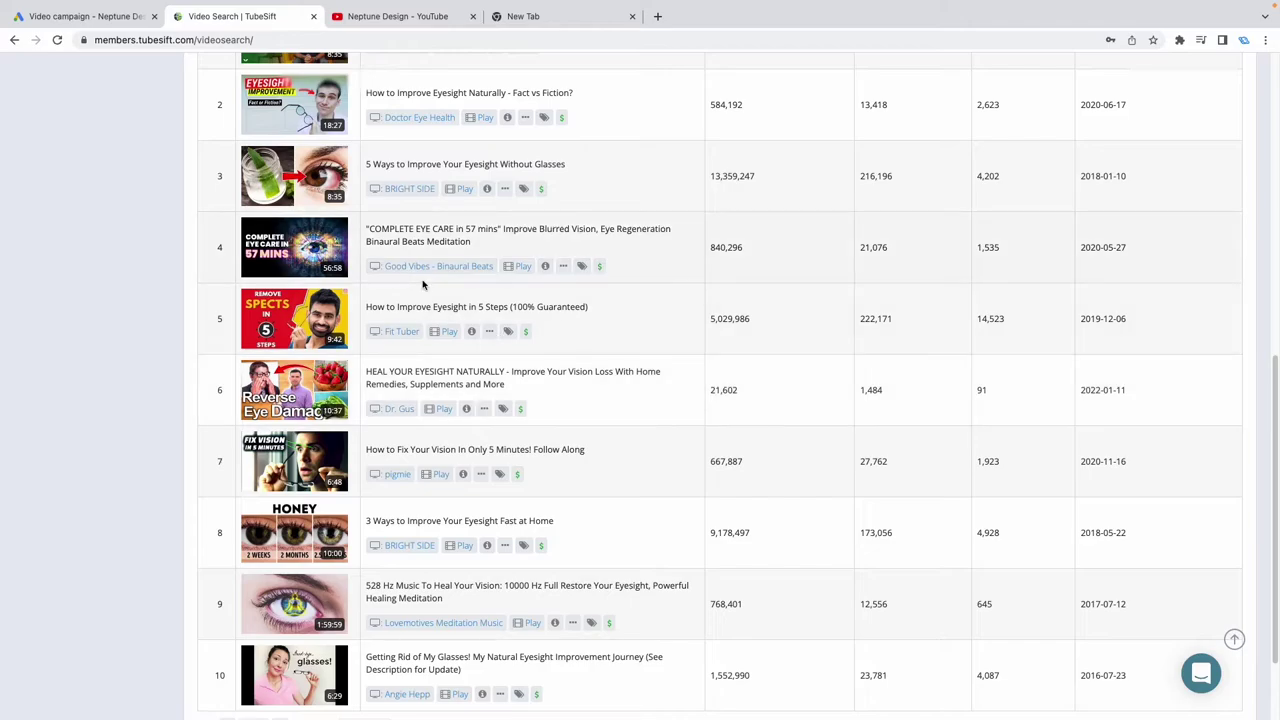
scroll(490, 285, up, 8)
scroll(490, 430, down, 3)
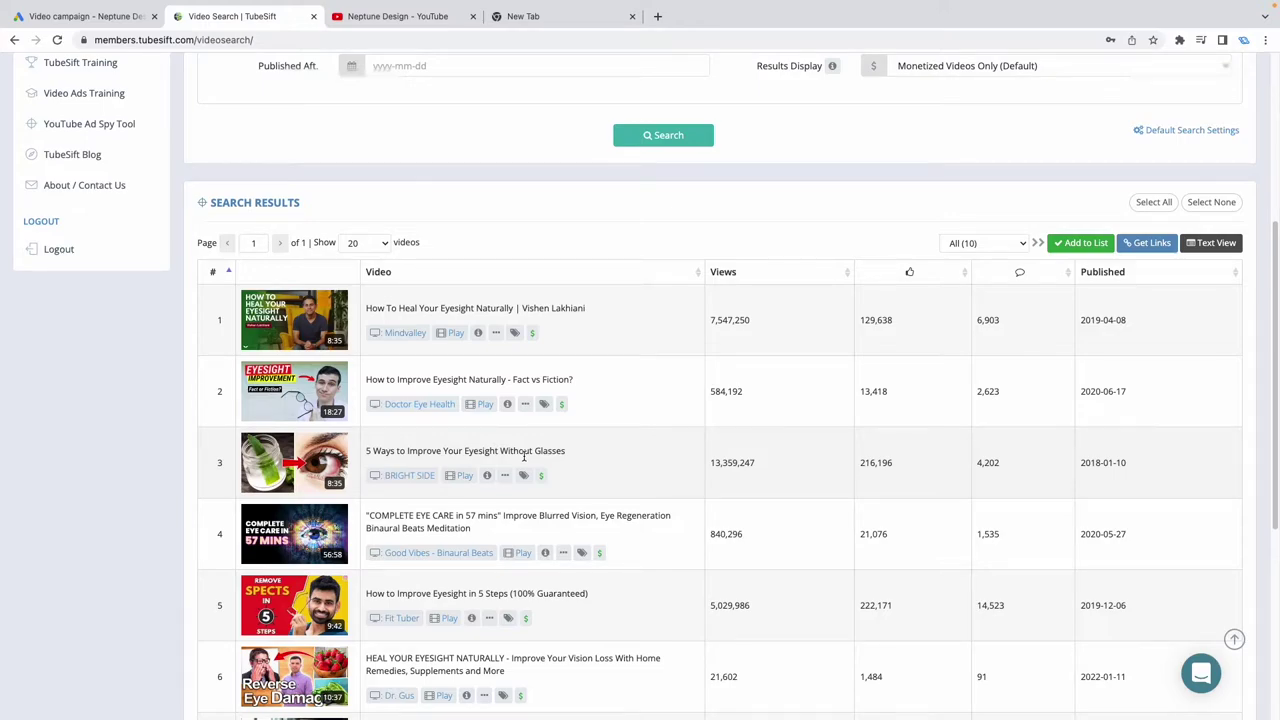
scroll(520, 450, up, 4)
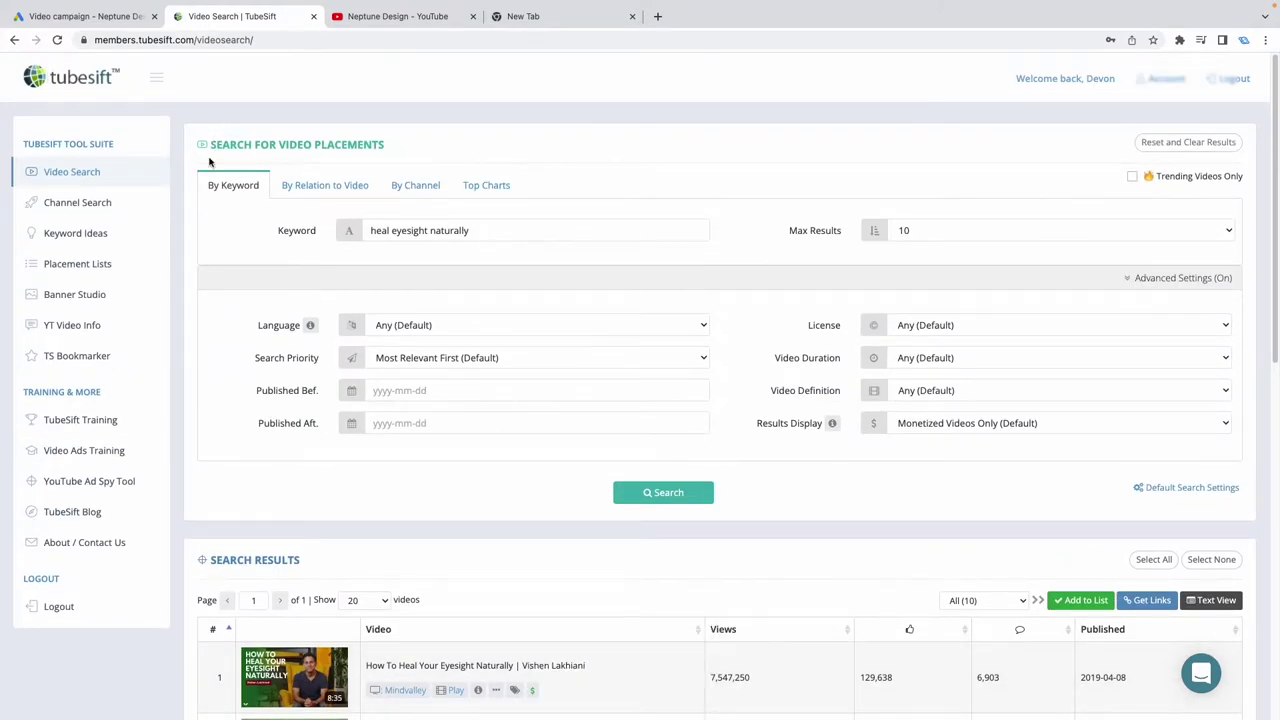
View the placement search modes by related video and by channel, and return to the Google Ads campaign.
click(355, 195)
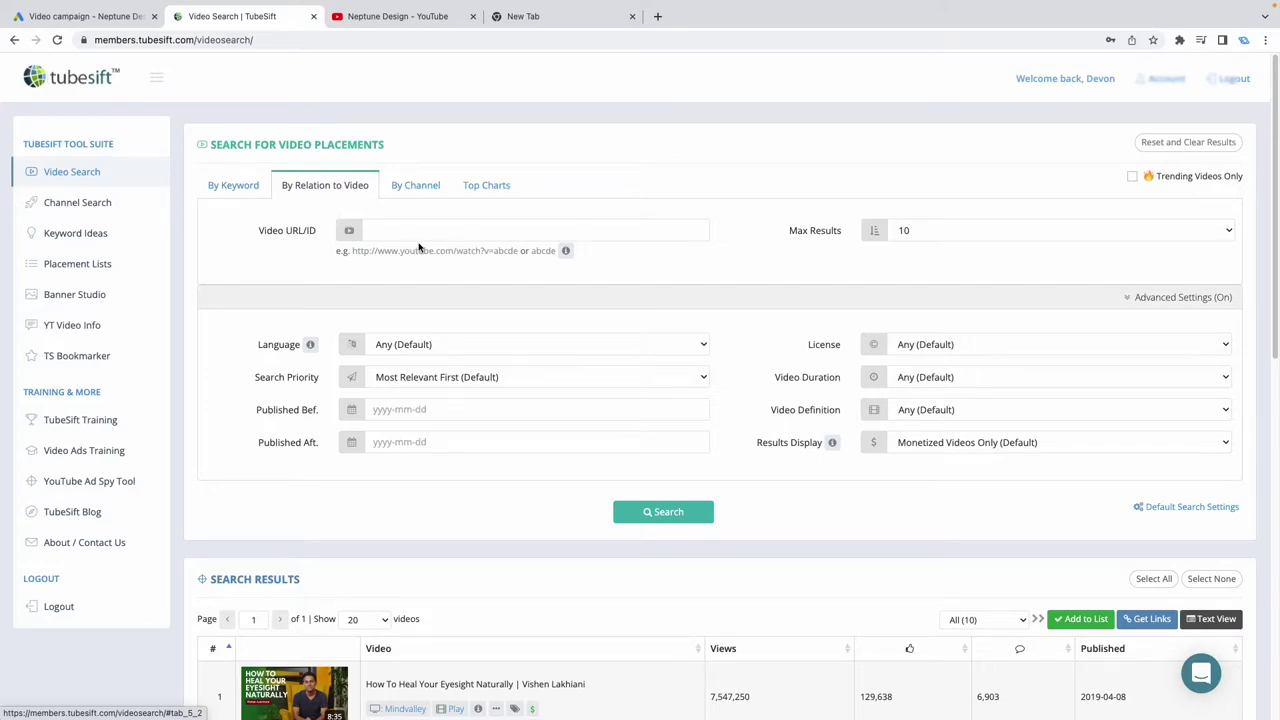
click(416, 188)
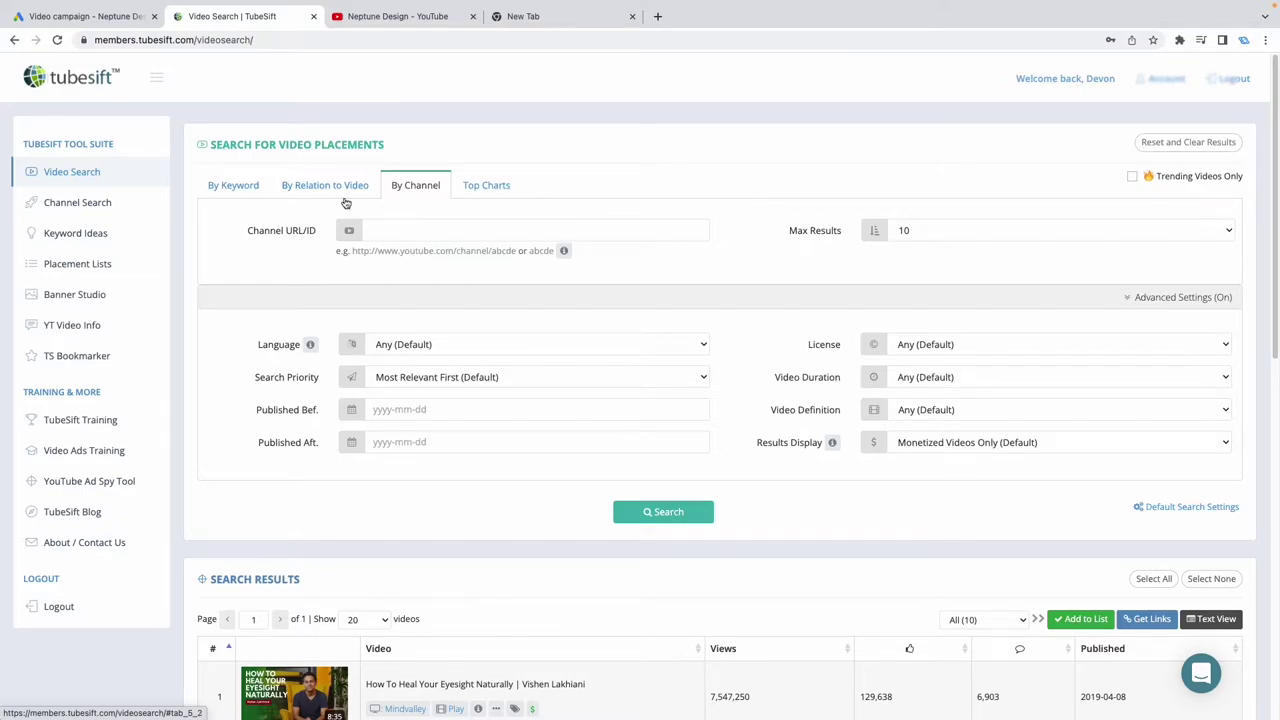
click(115, 12)
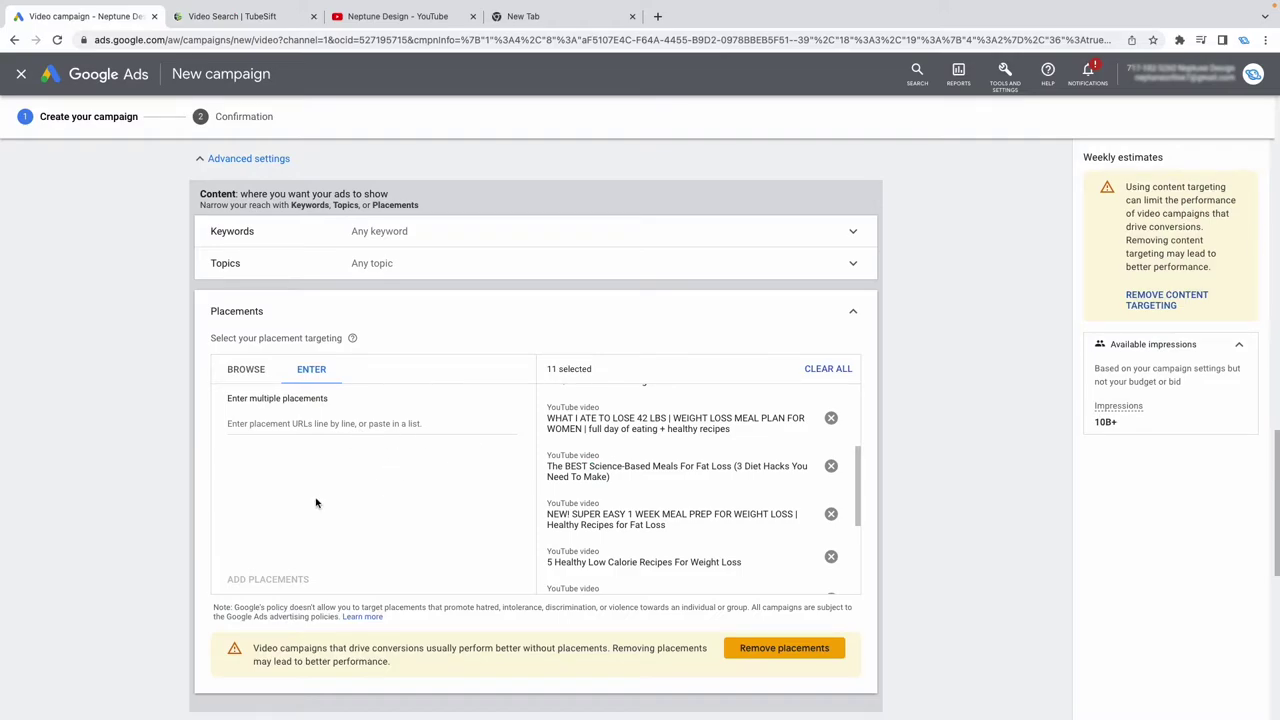
View the TubeSift video results for the eyesight keyword again and return to the Google Ads campaign.
click(245, 17)
scroll(494, 471, down, 5)
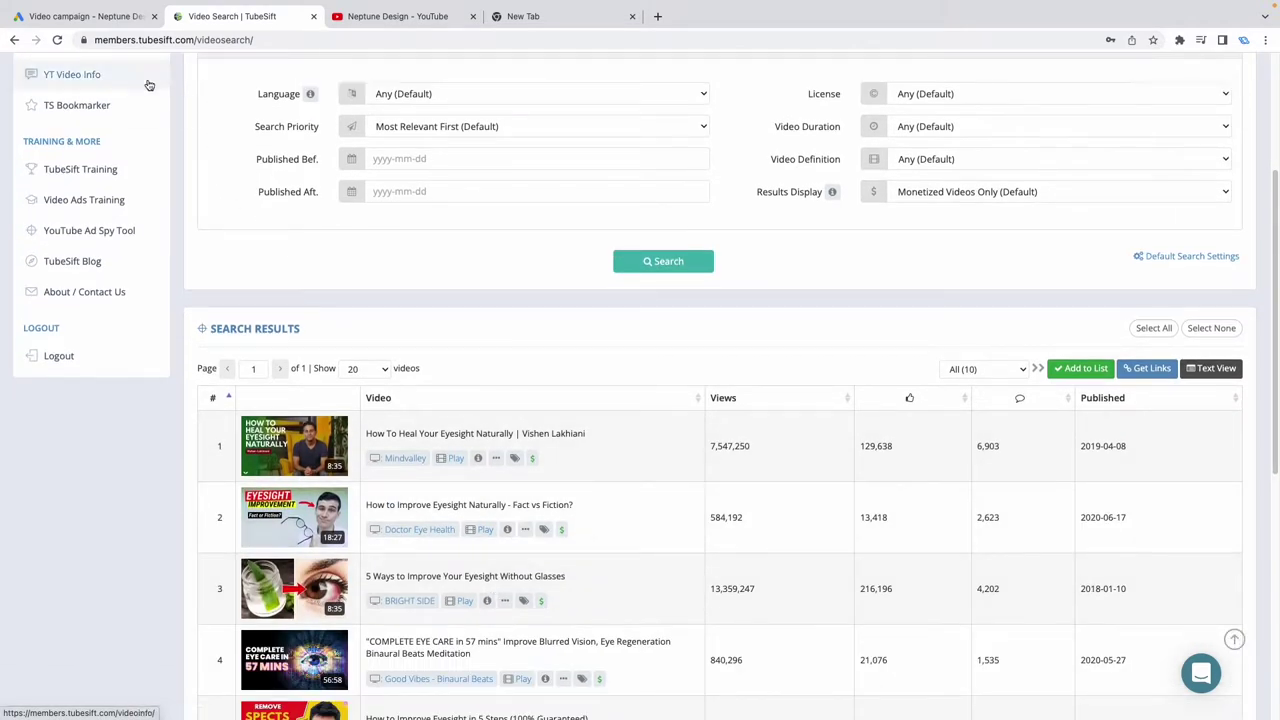
click(106, 16)
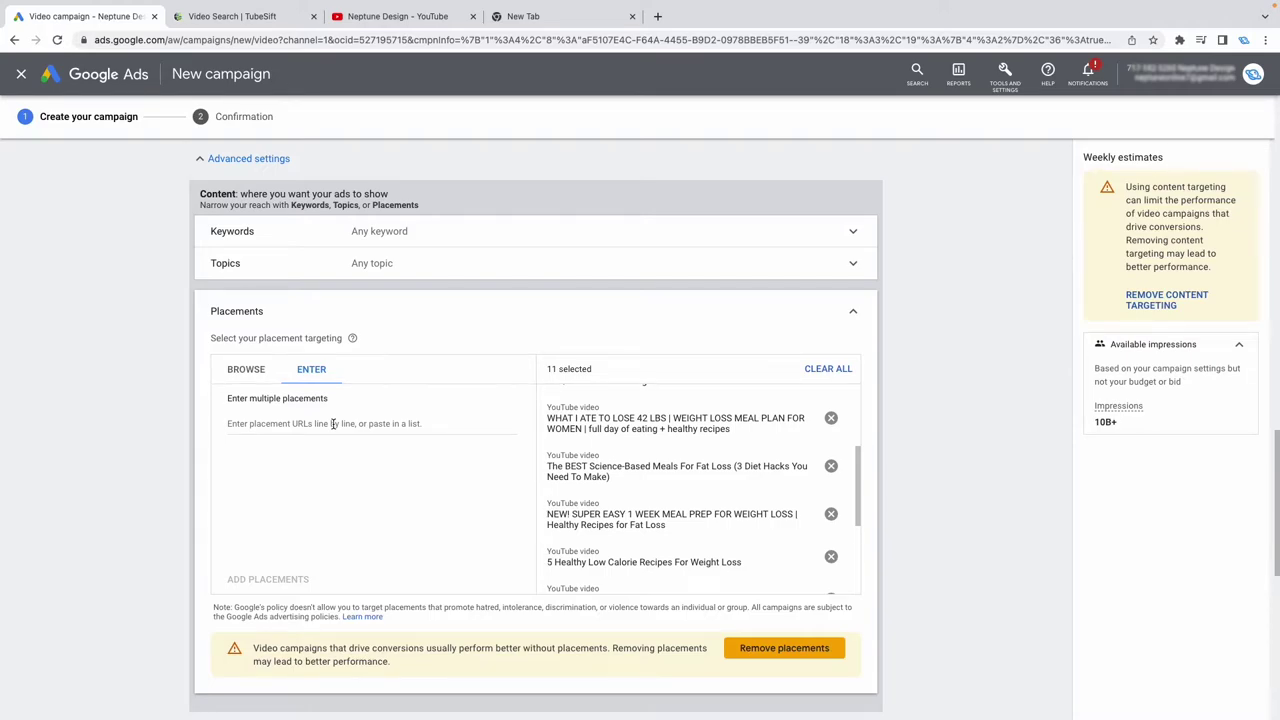
Review the campaign's ad group, people targeting and placement settings through to the video ad section.
scroll(308, 390, up, 5)
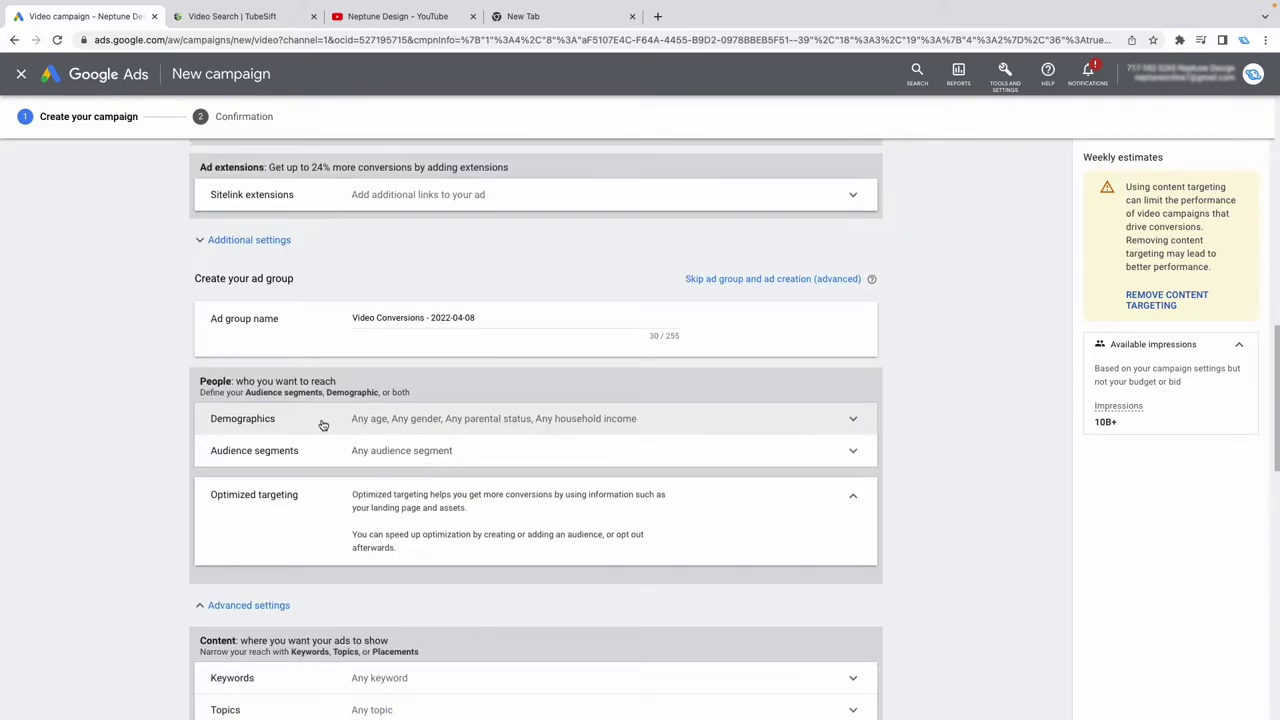
scroll(323, 425, up, 2)
scroll(423, 398, down, 7)
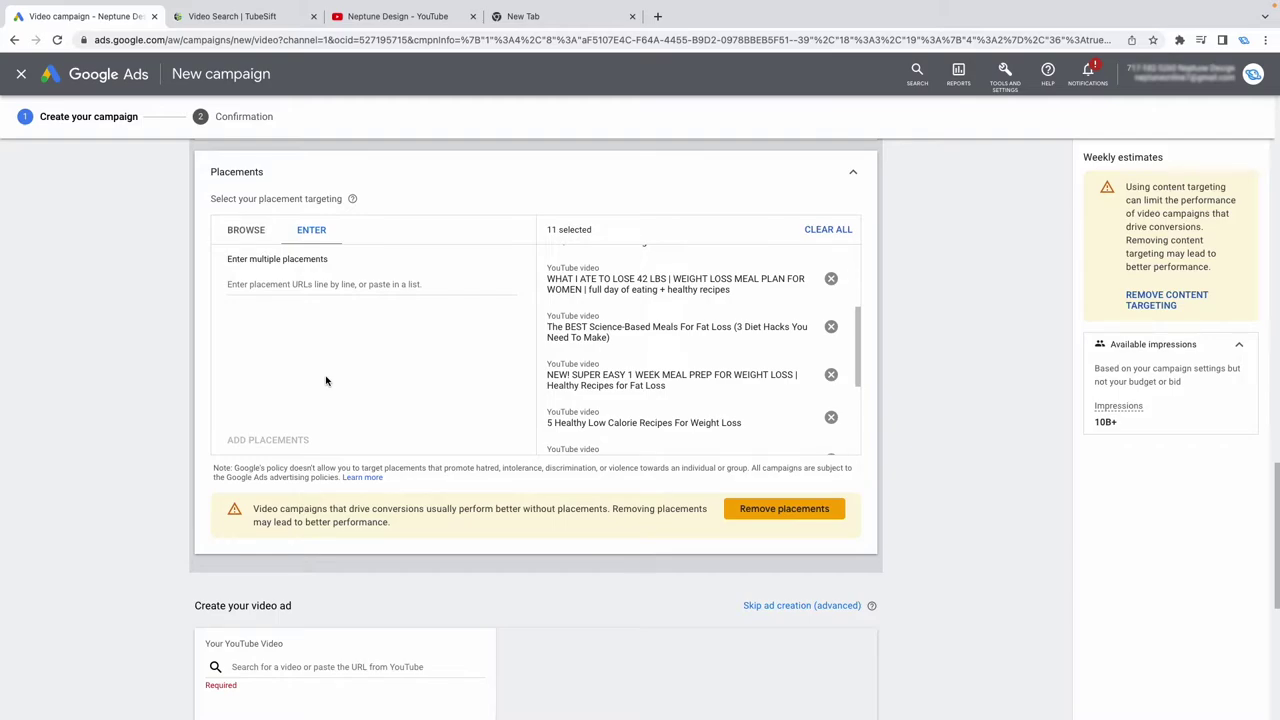
scroll(318, 338, down, 1)
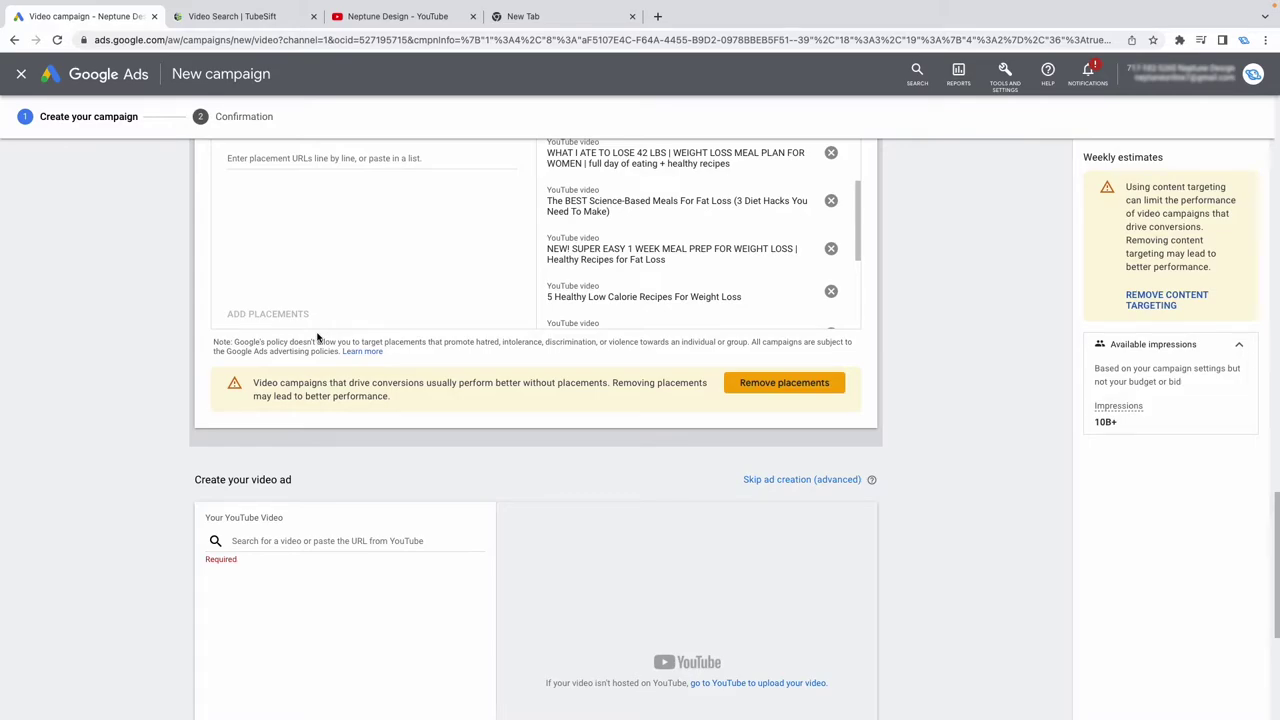
scroll(318, 338, up, 1)
scroll(285, 382, down, 2)
click(290, 389)
scroll(328, 486, down, 1)
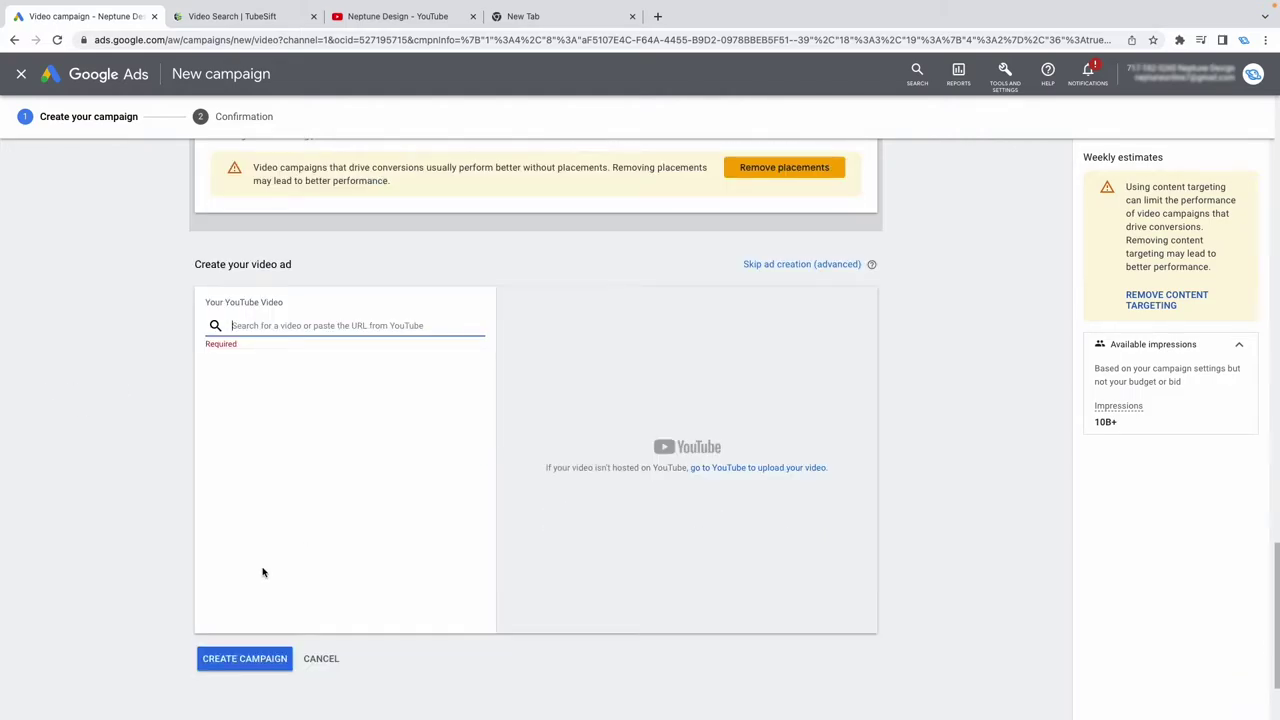
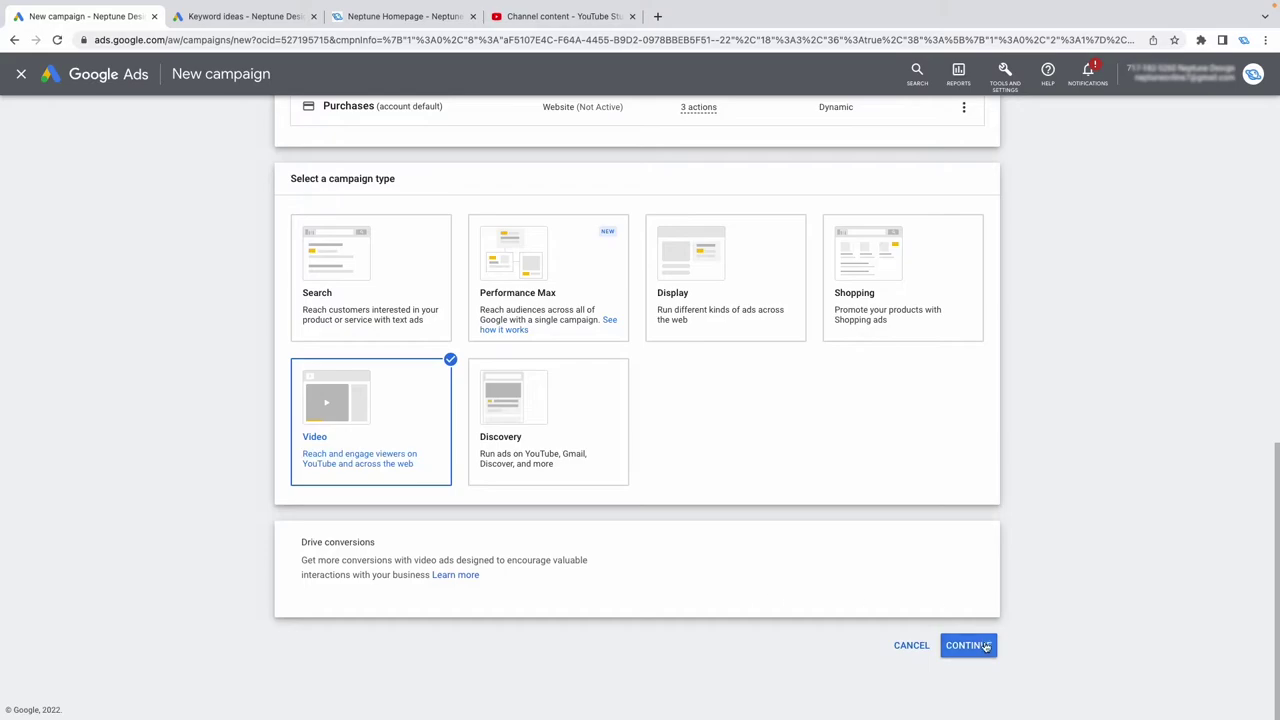
Name the new video campaign "YT ads - Audiences" and set its daily budget to $10.00.
drag(503, 286, 312, 278)
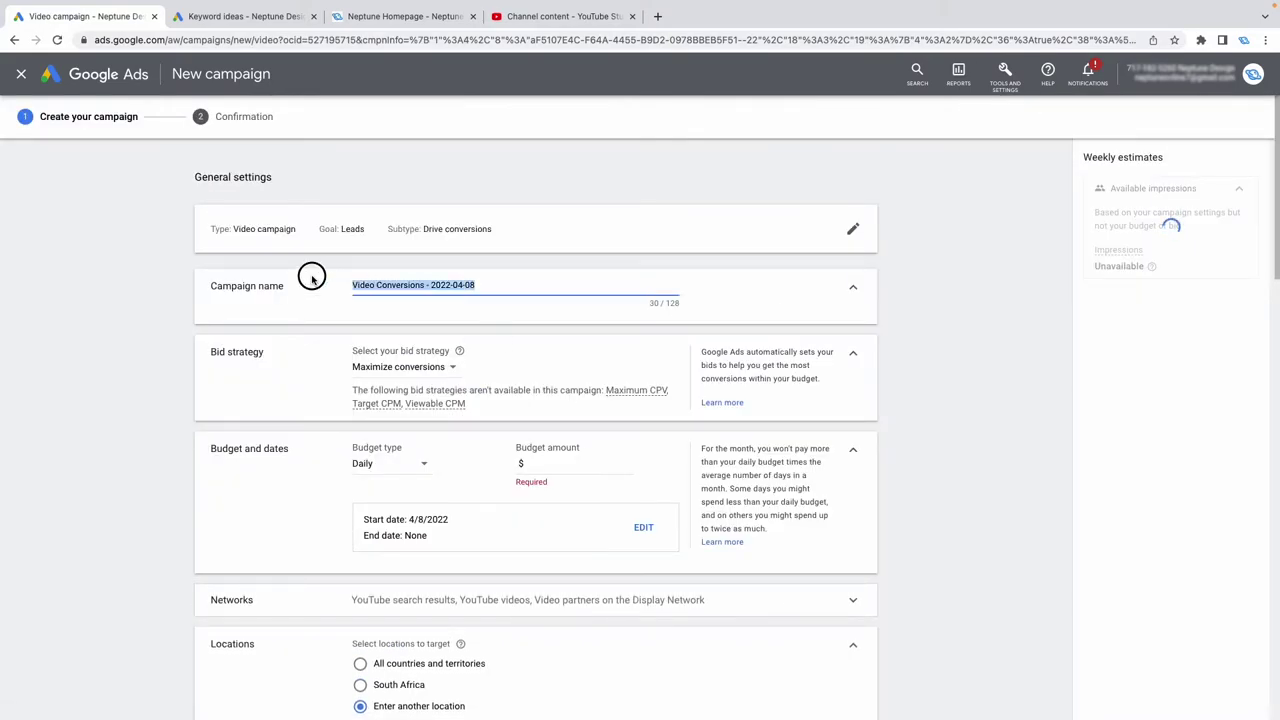
text(Y)
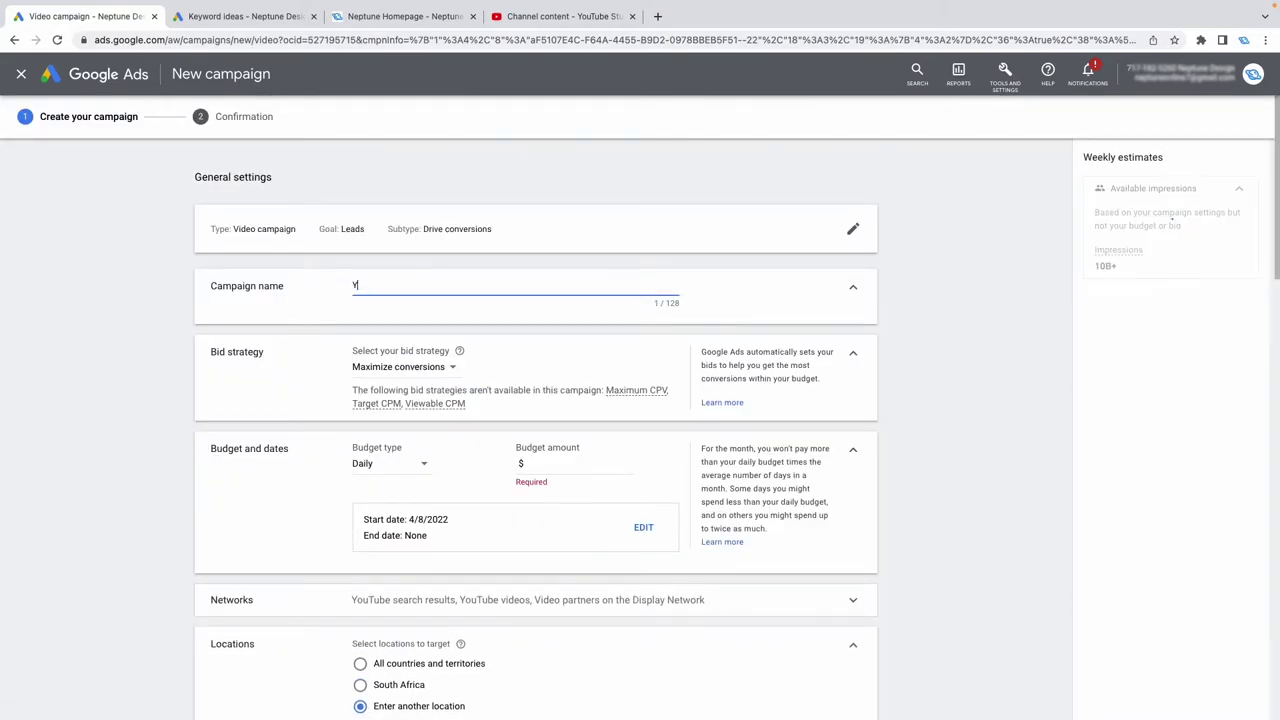
text(T ads - You)
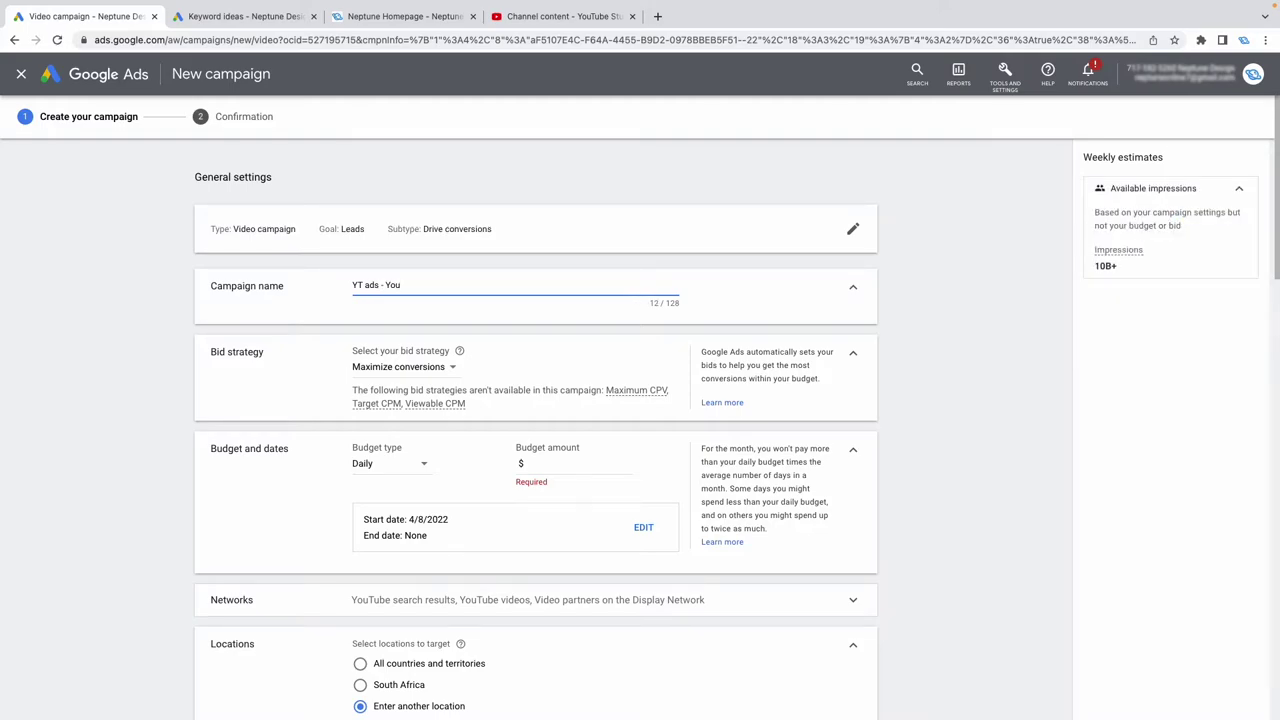
key(BackSpace)
key(BackSpace)
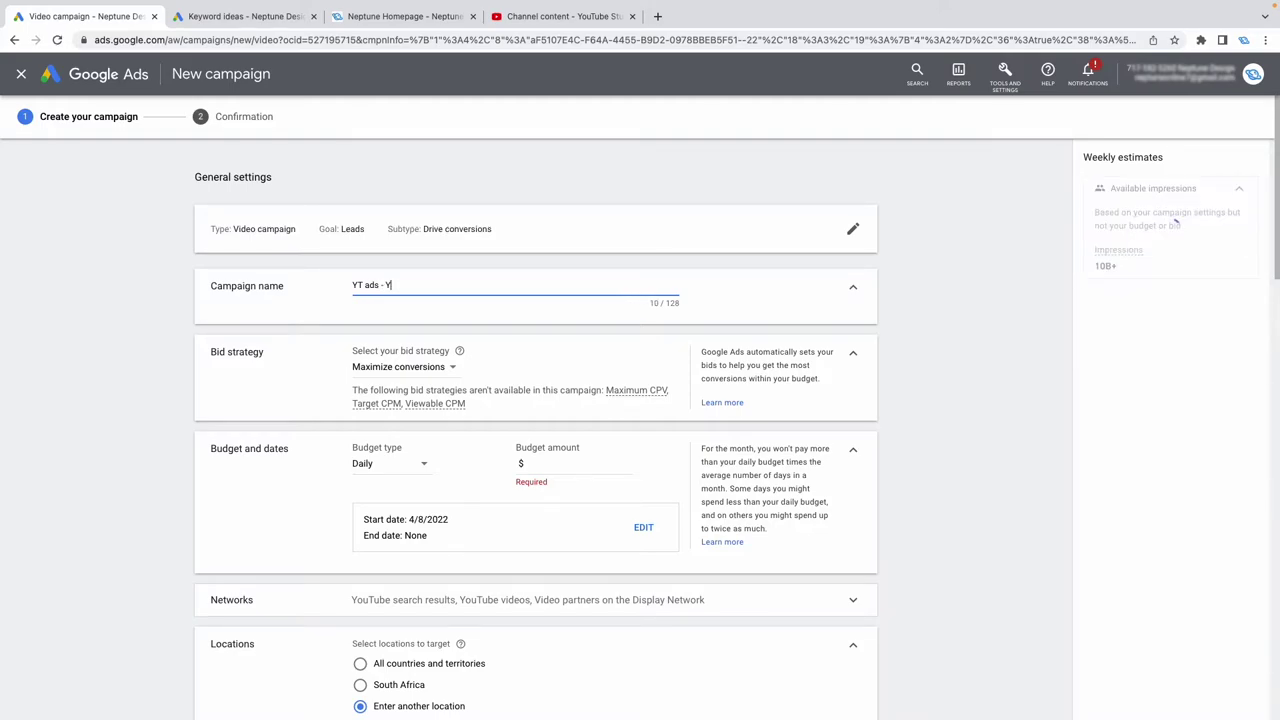
text(Audiences)
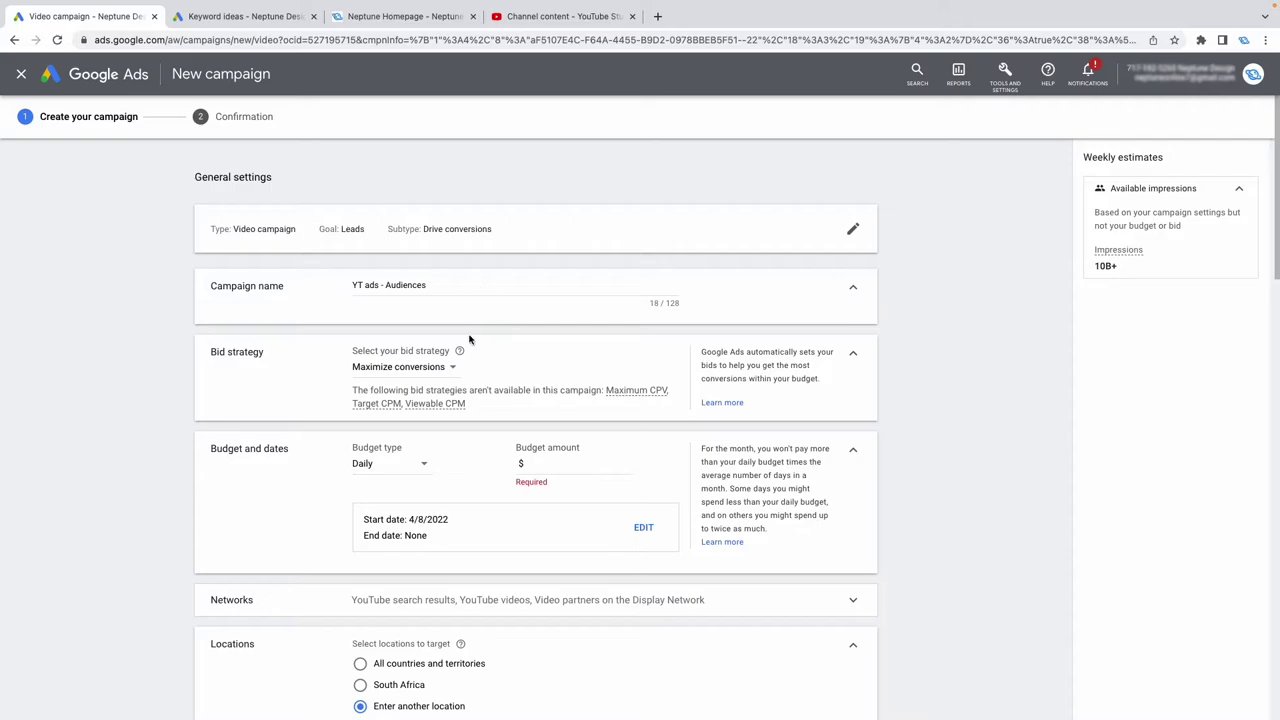
scroll(622, 351, down, 3)
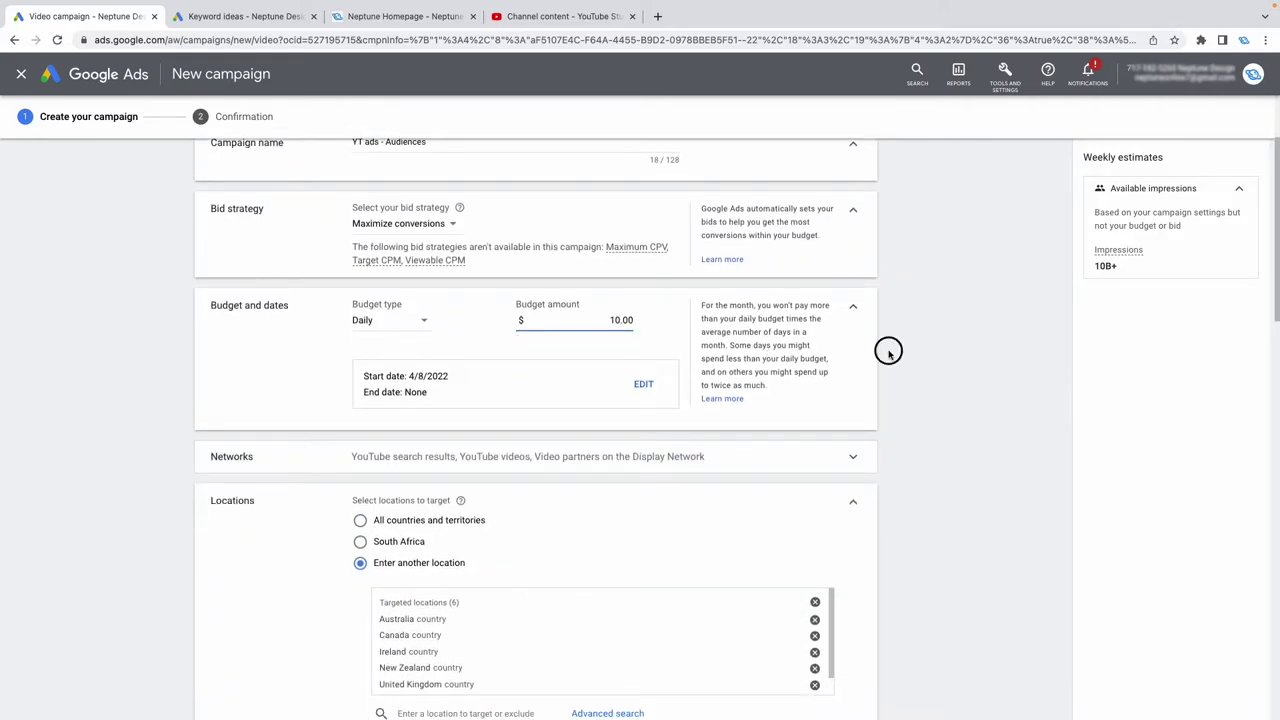
Review the campaign's general settings and expand the ad group's audience segments.
scroll(889, 355, down, 10)
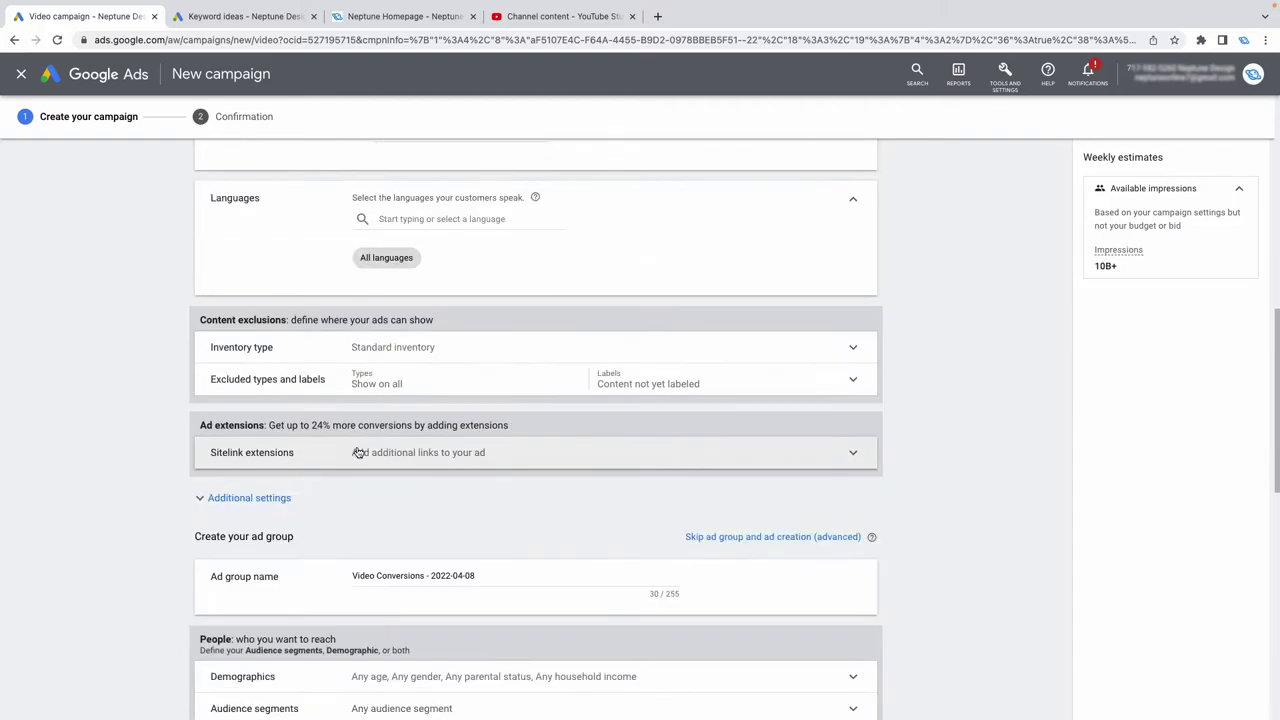
scroll(316, 420, up, 10)
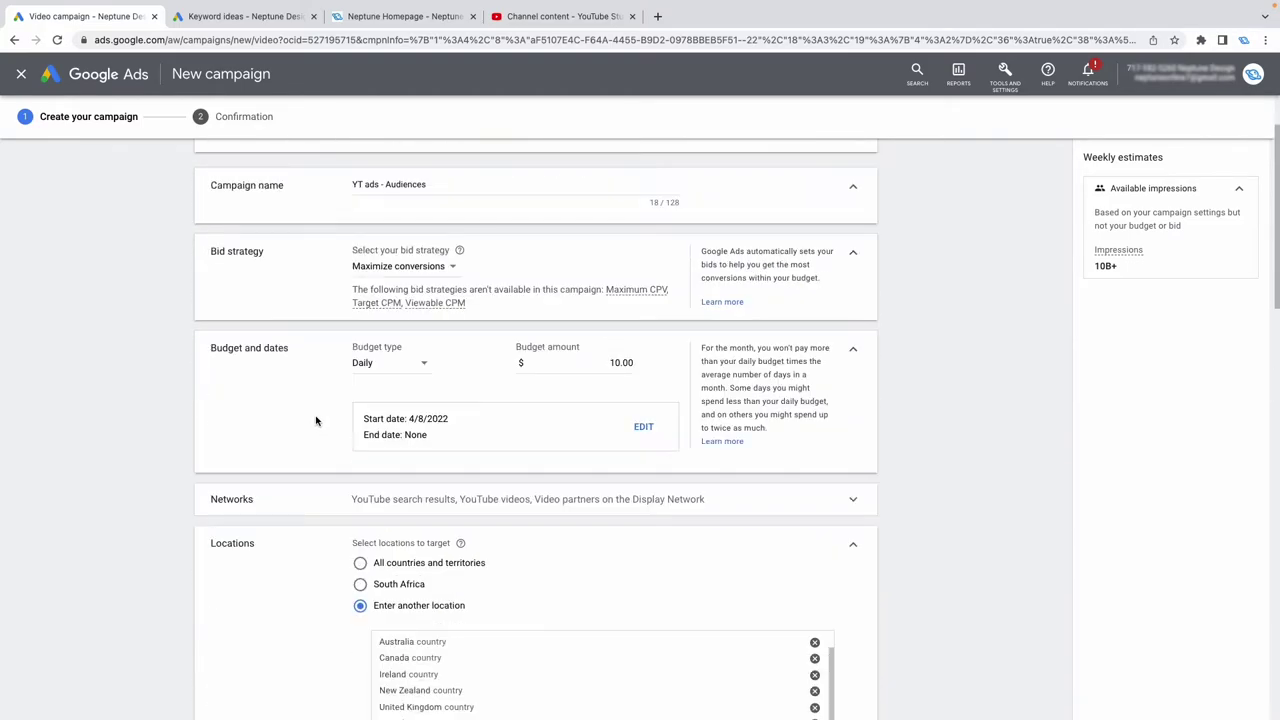
scroll(248, 508, down, 10)
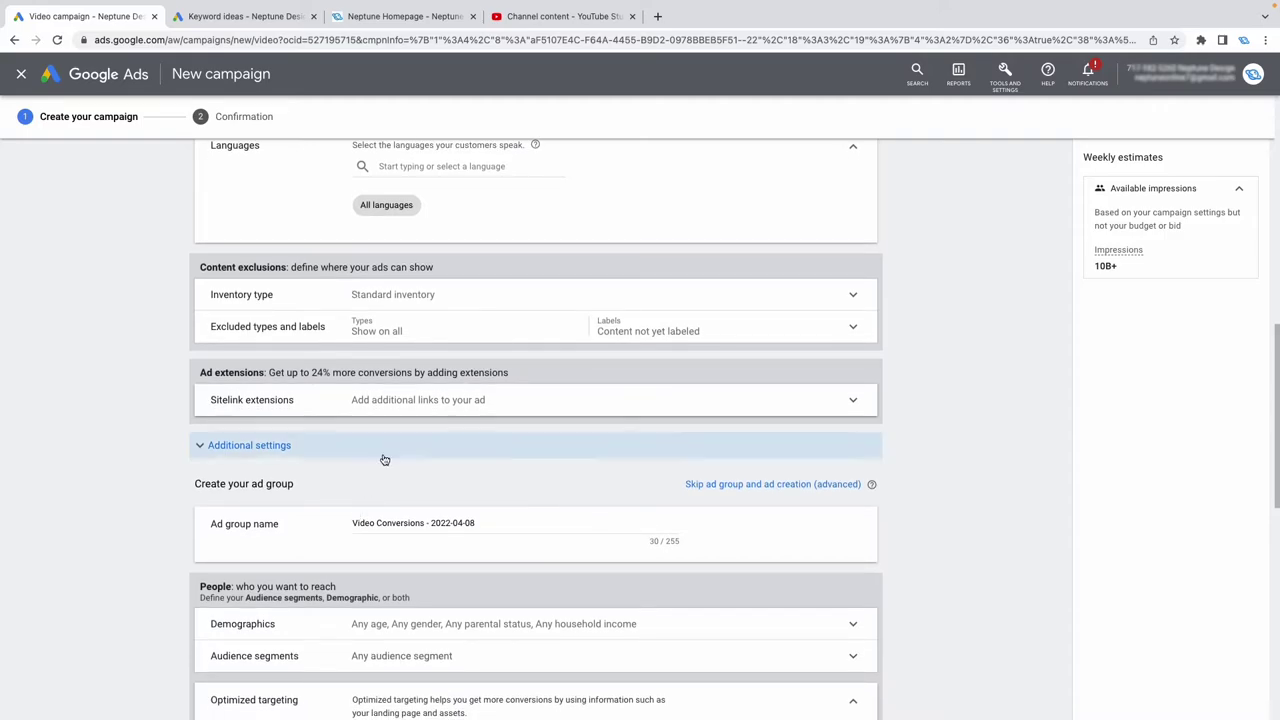
scroll(349, 429, down, 3)
click(351, 458)
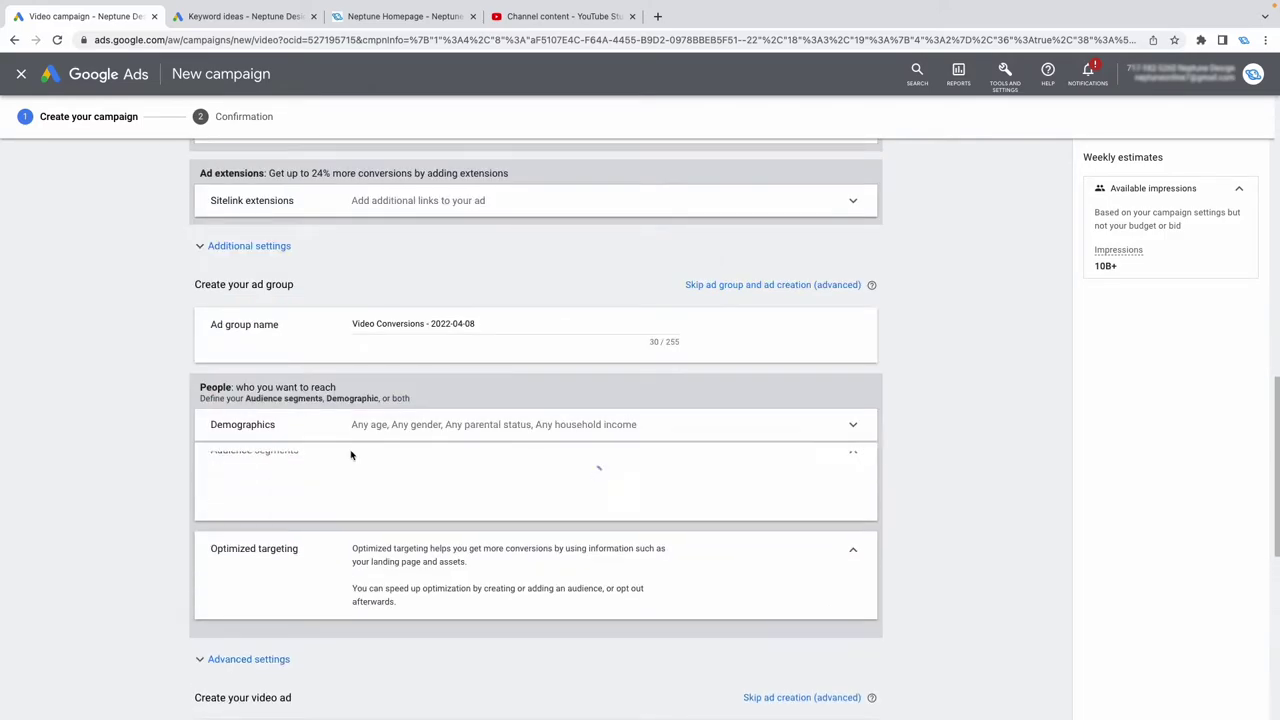
scroll(345, 487, down, 2)
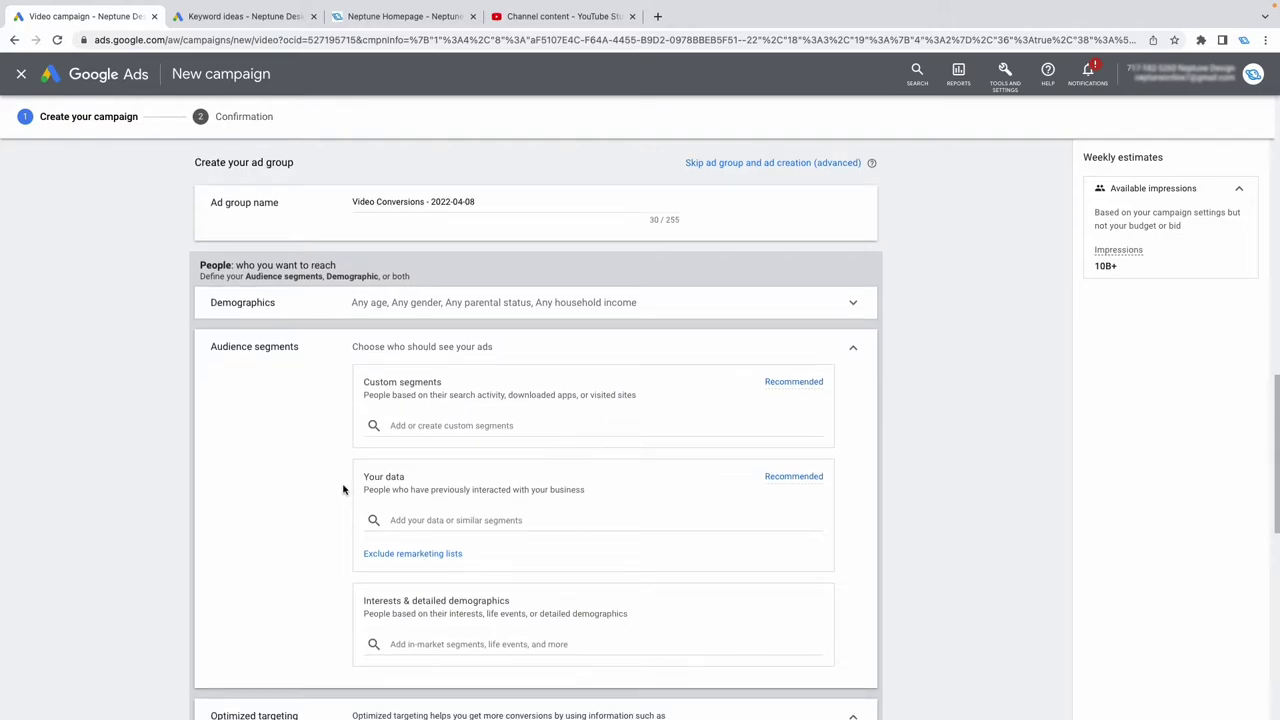
View the suggested custom segments and the options for targeting people from your own data.
click(655, 426)
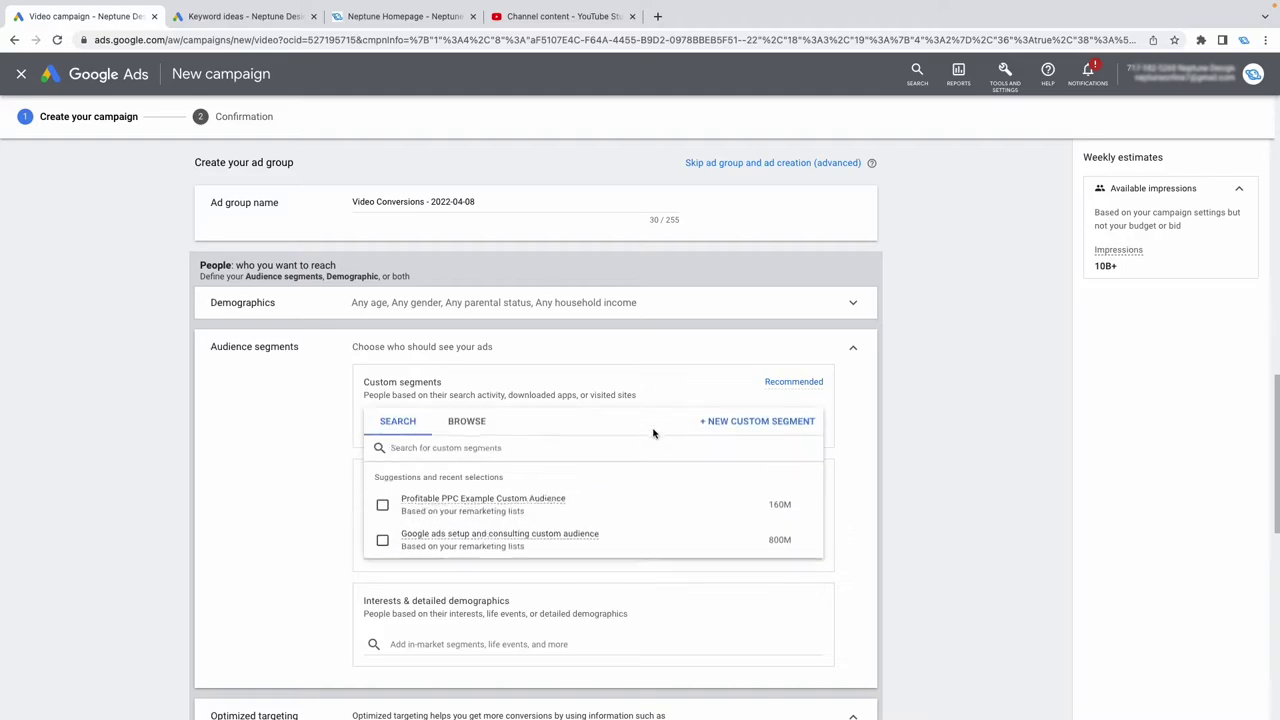
click(278, 466)
scroll(325, 510, down, 1)
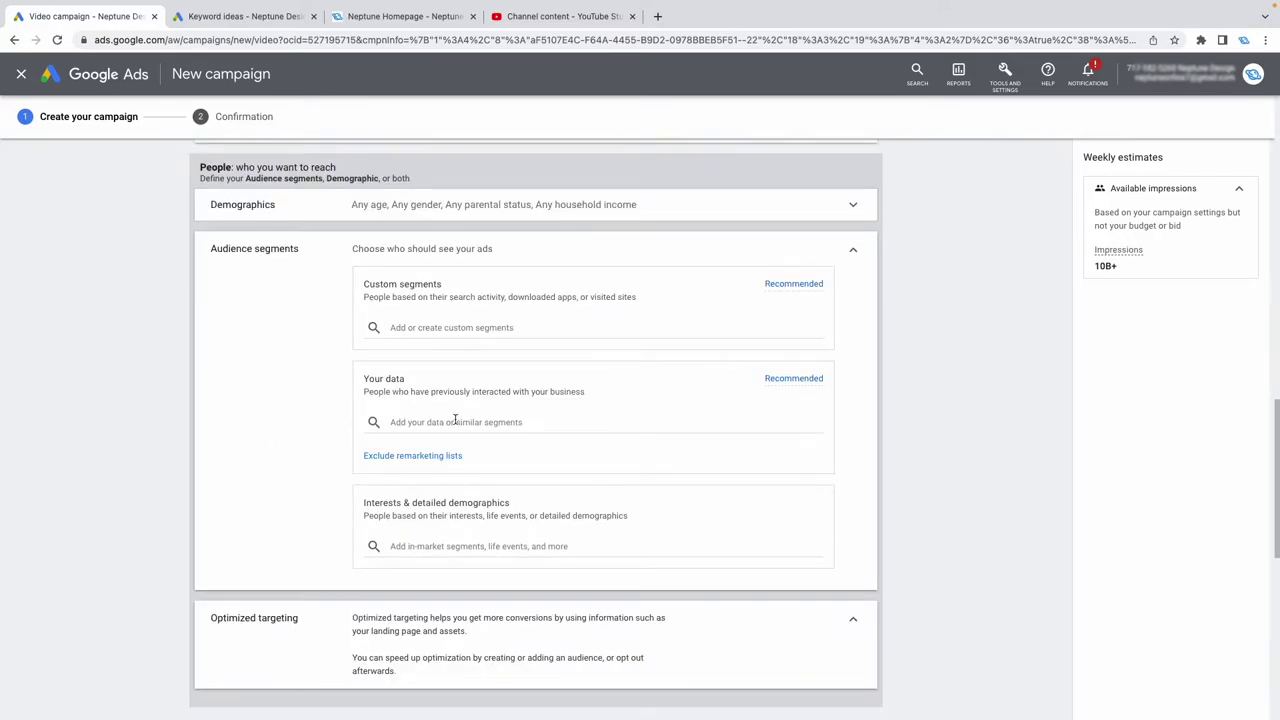
scroll(248, 494, down, 1)
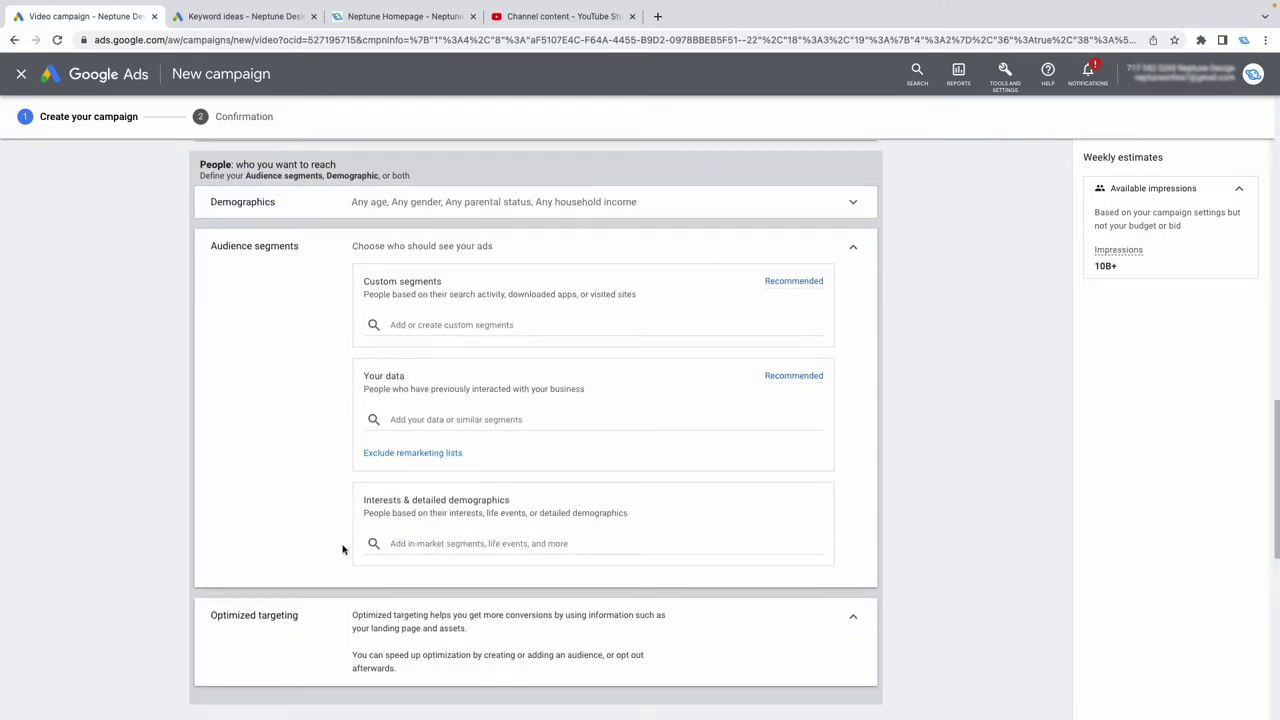
Examine the suggested segments under Interests & detailed demographics, including their types and audience sizes.
click(401, 540)
scroll(330, 525, down, 2)
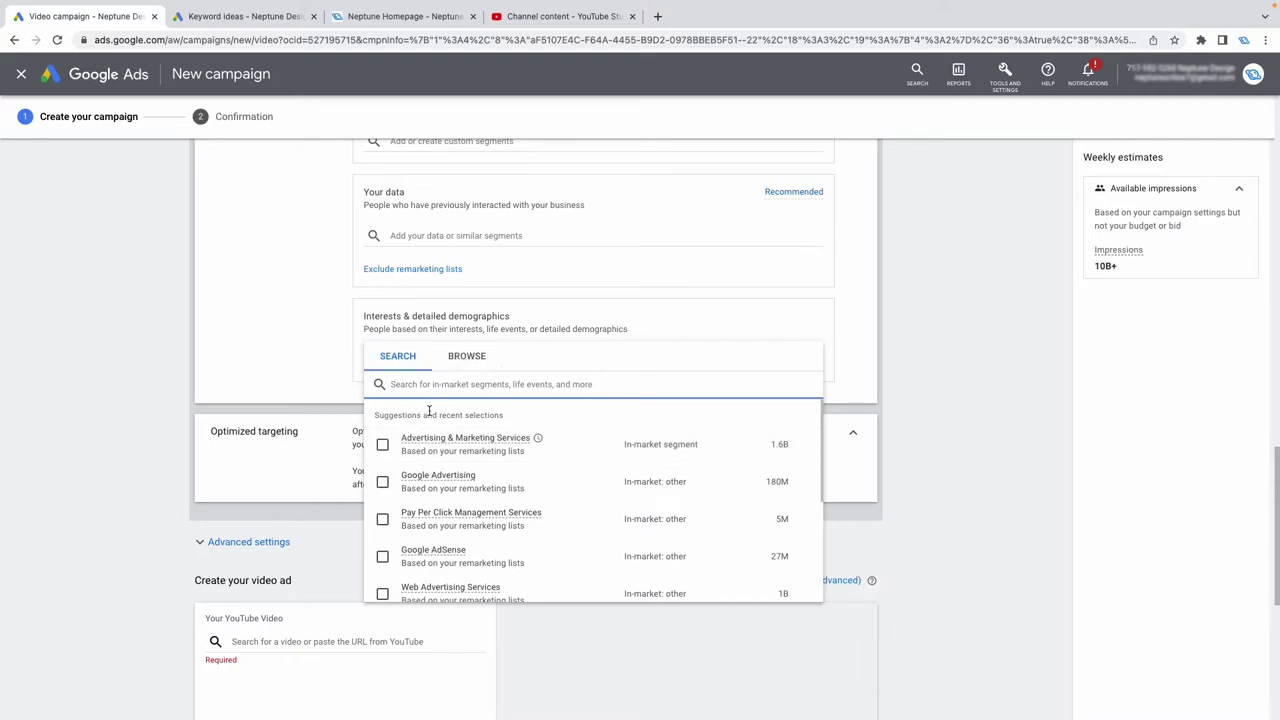
mouse_move(457, 480)
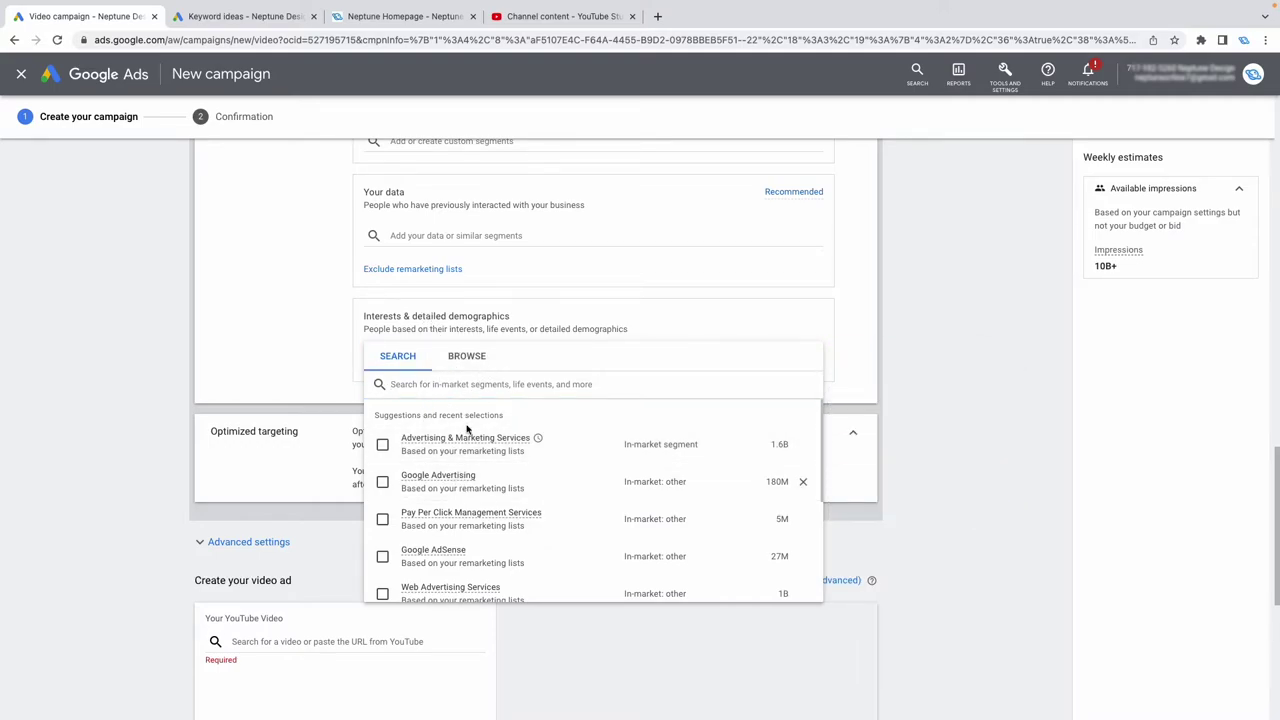
scroll(466, 490, down, 1)
scroll(466, 500, down, 4)
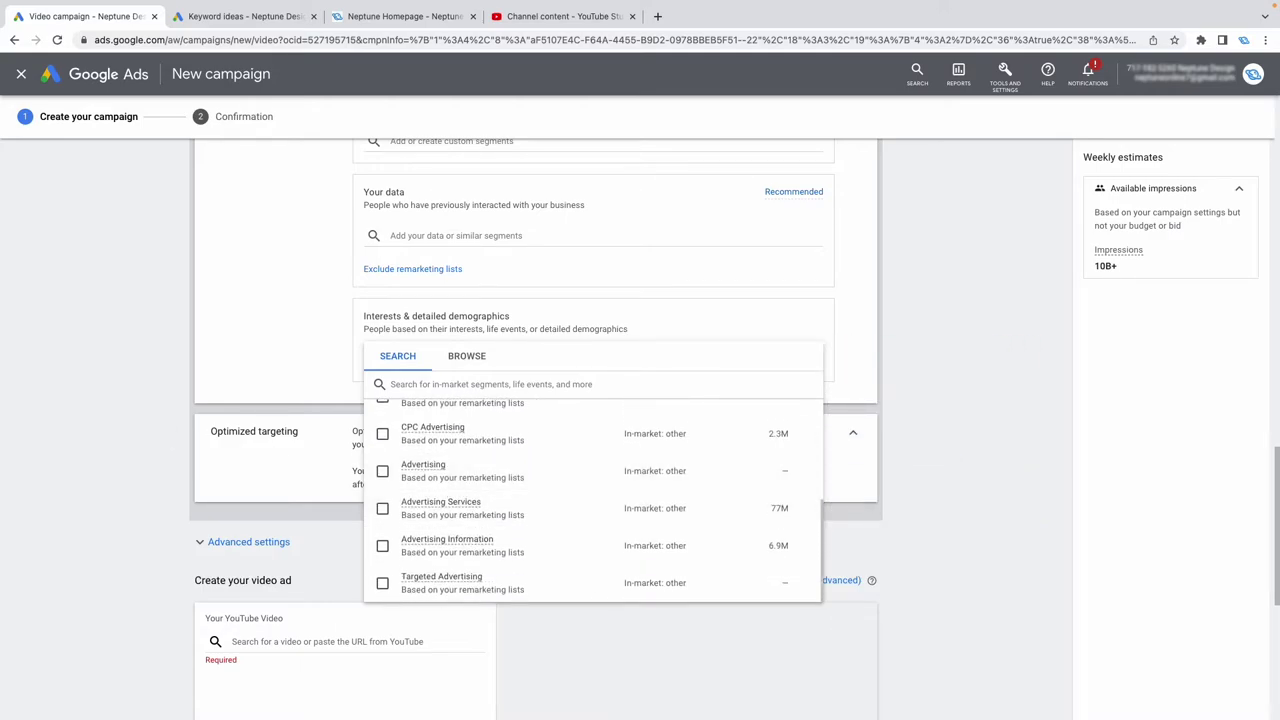
scroll(514, 491, up, 5)
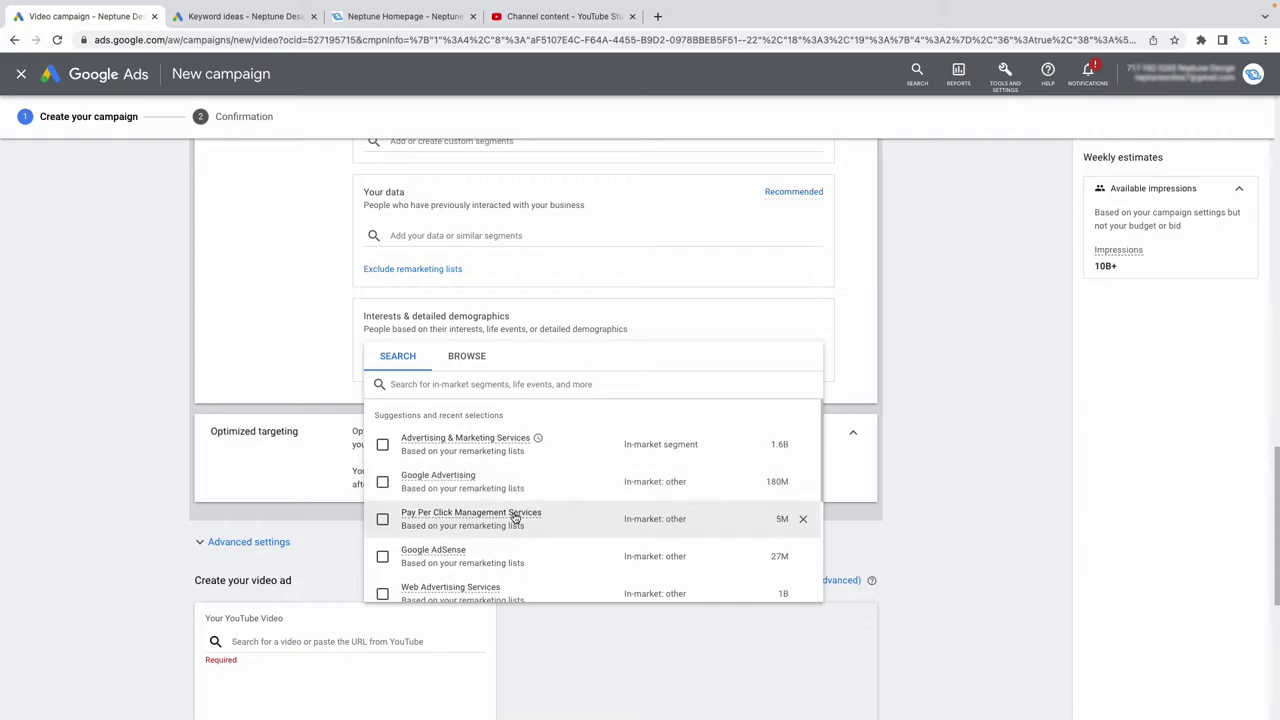
scroll(470, 545, down, 2)
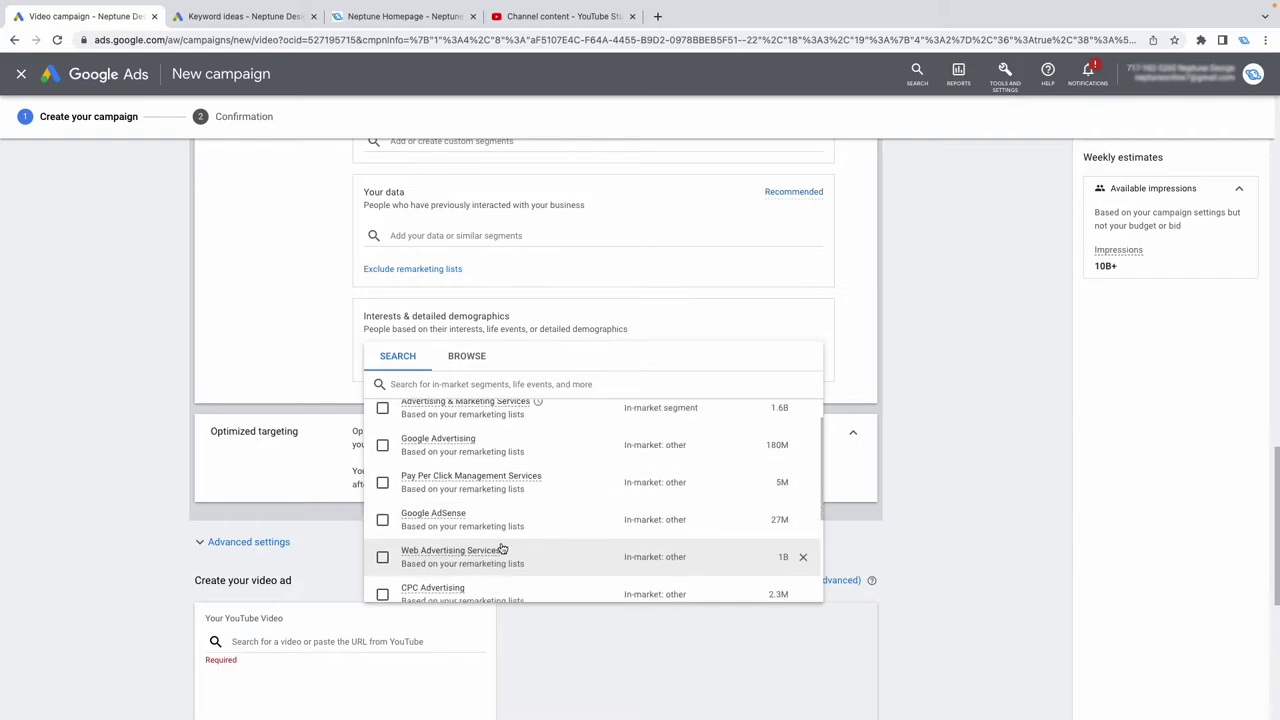
Browse the in-market segments and examine the subcategories of Apparel & Accessories.
click(455, 362)
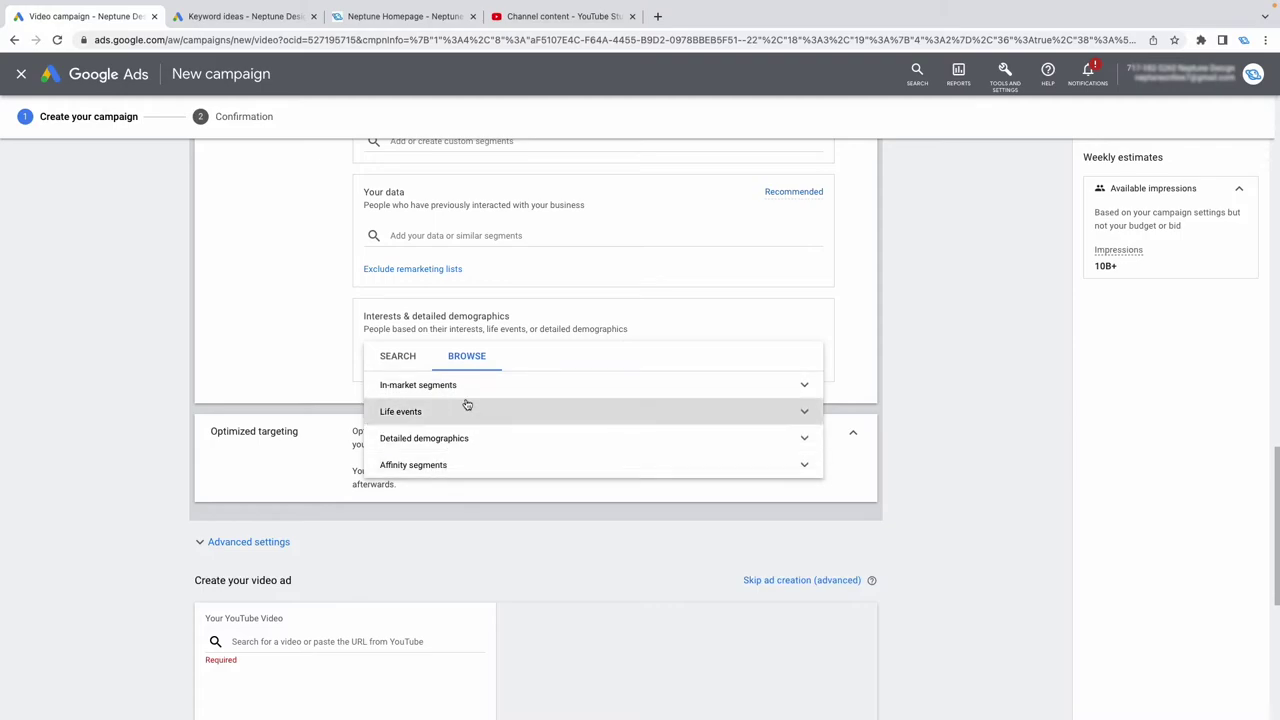
click(467, 394)
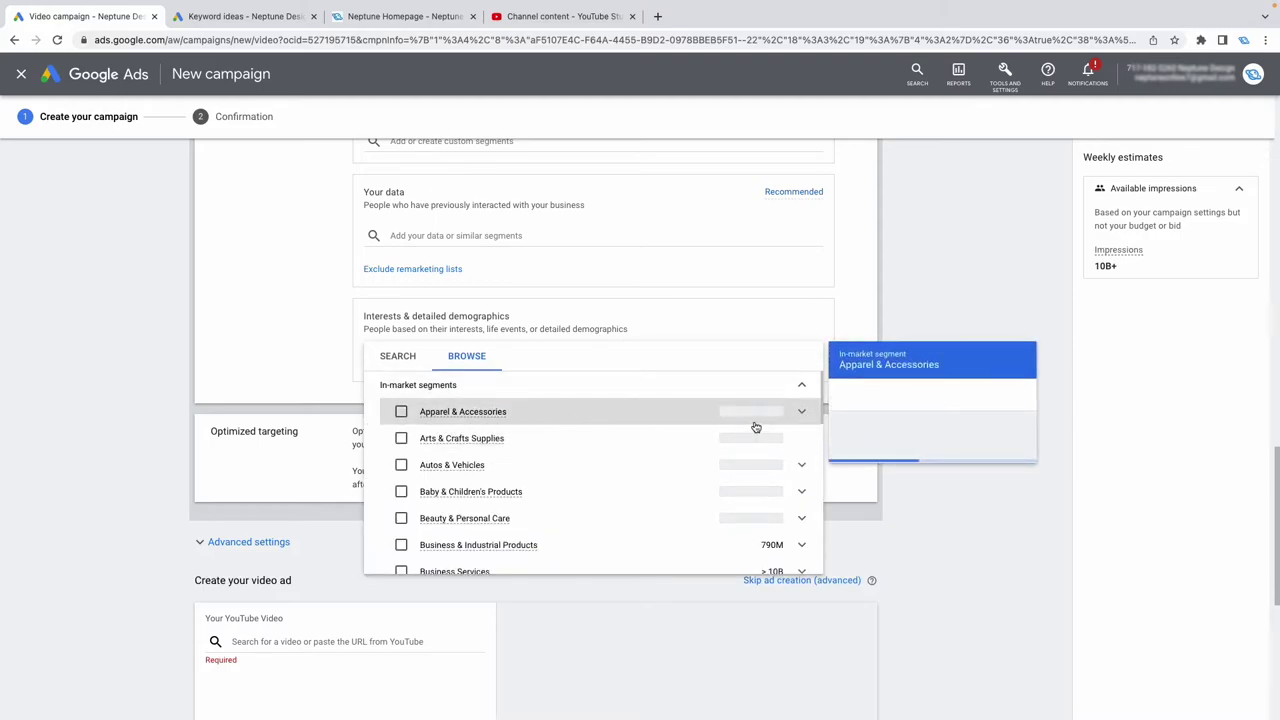
click(801, 411)
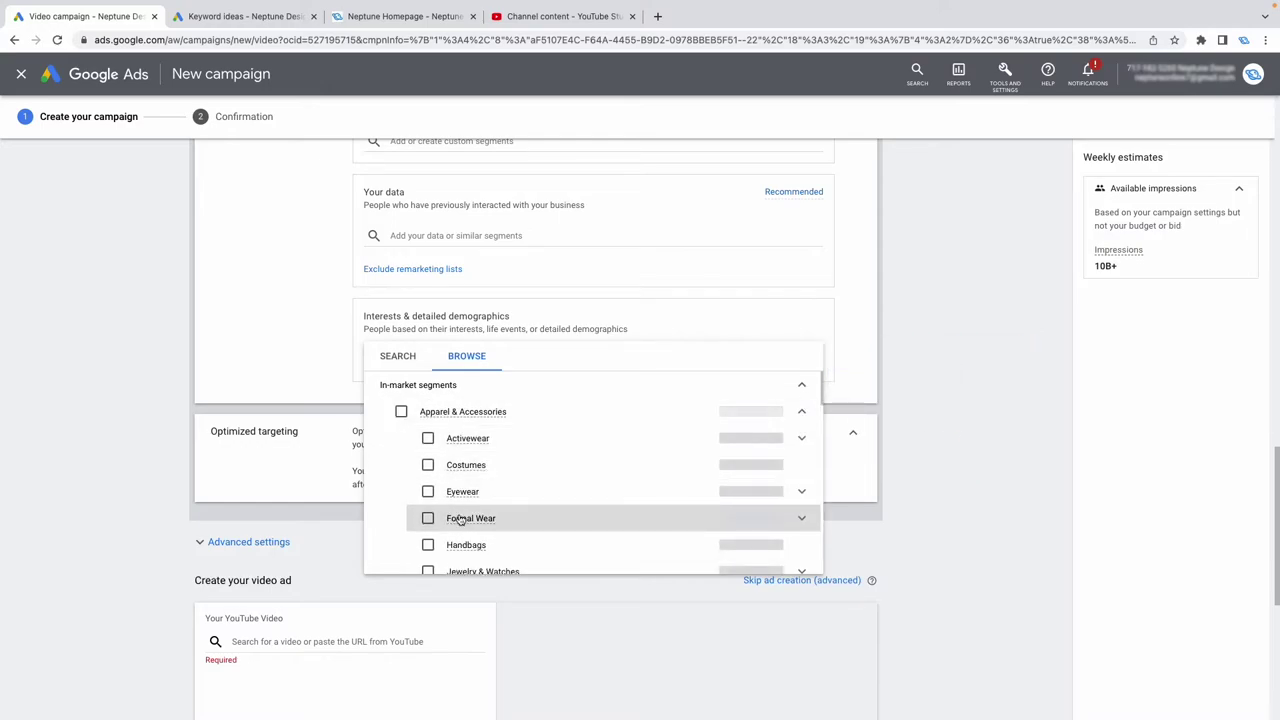
scroll(490, 500, down, 1)
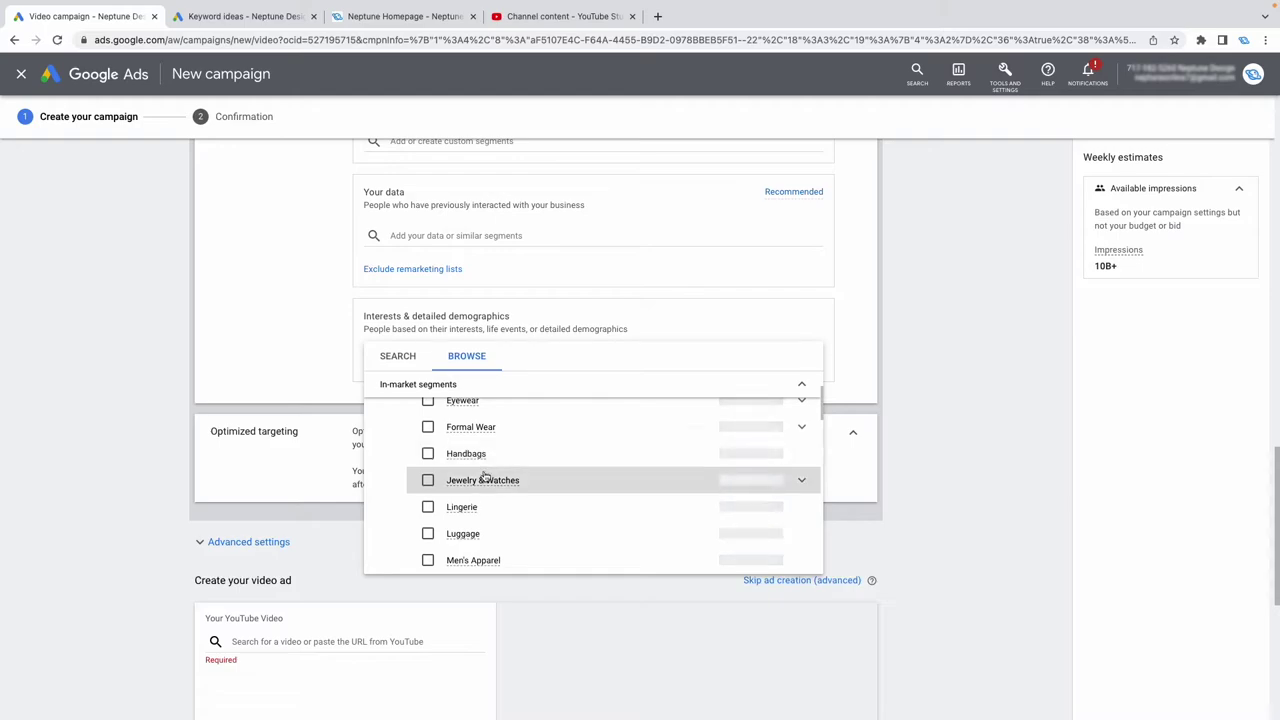
scroll(408, 516, down, 1)
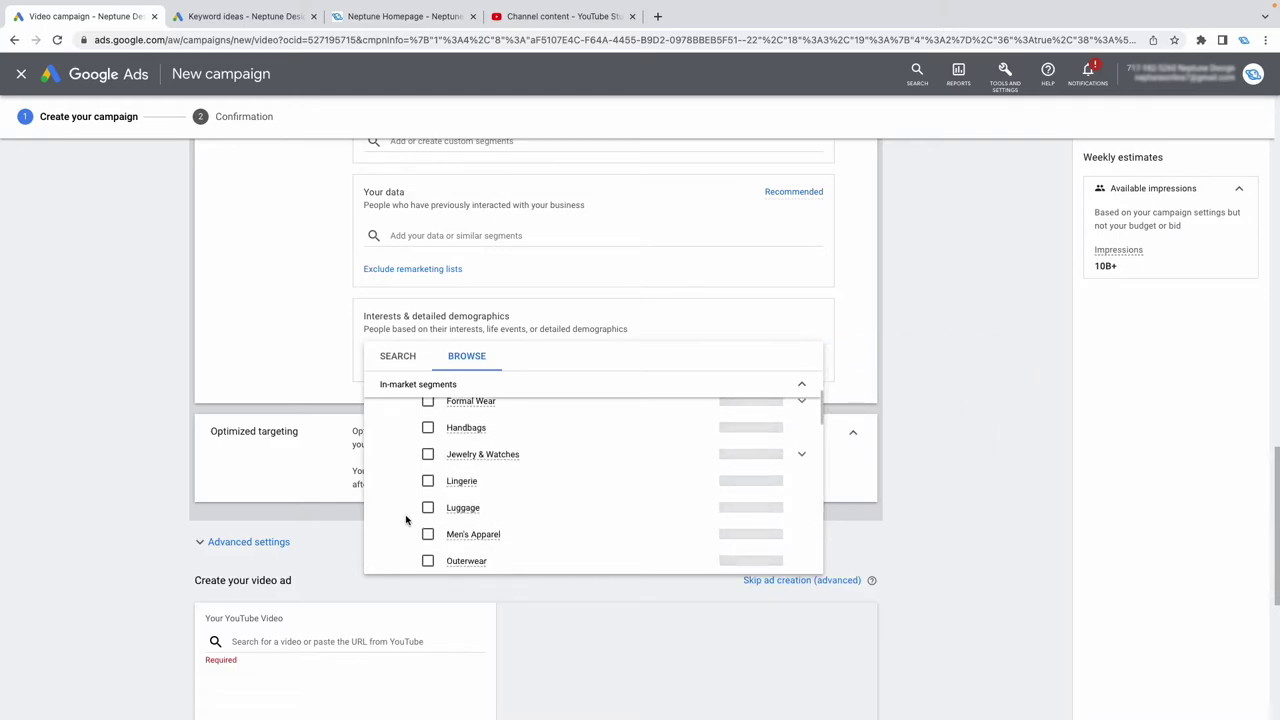
scroll(403, 522, down, 2)
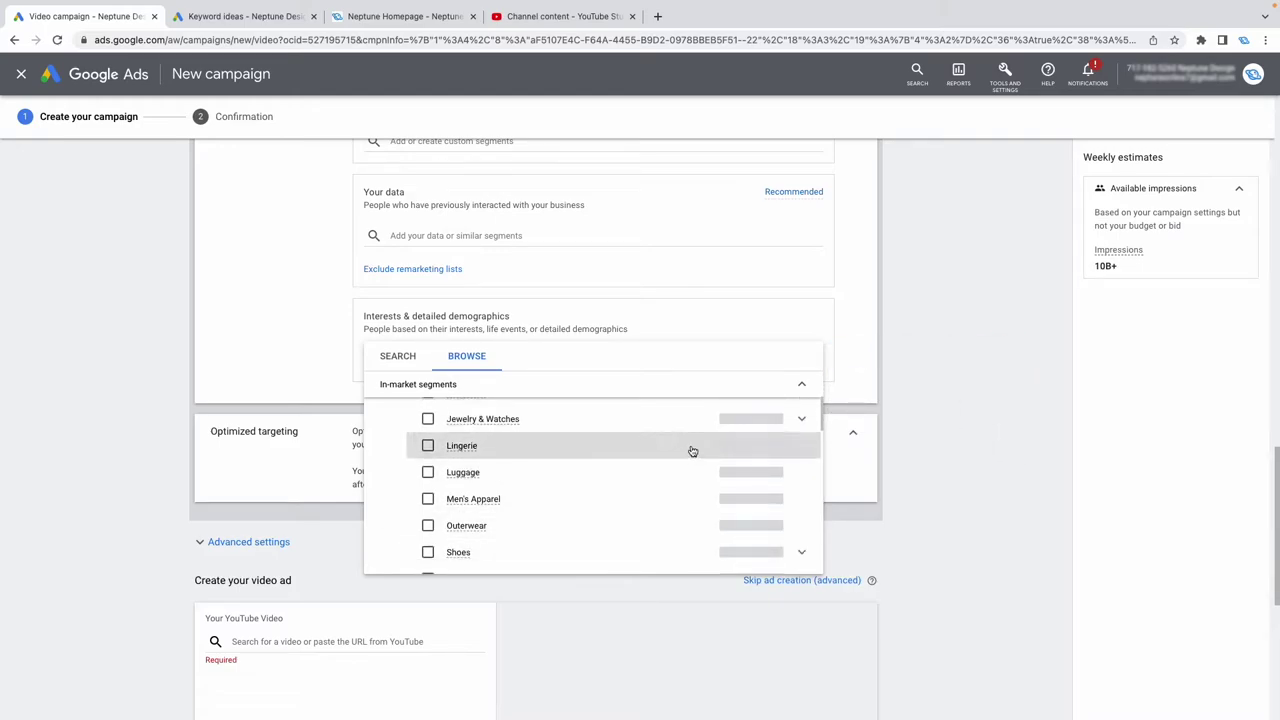
scroll(600, 465, up, 5)
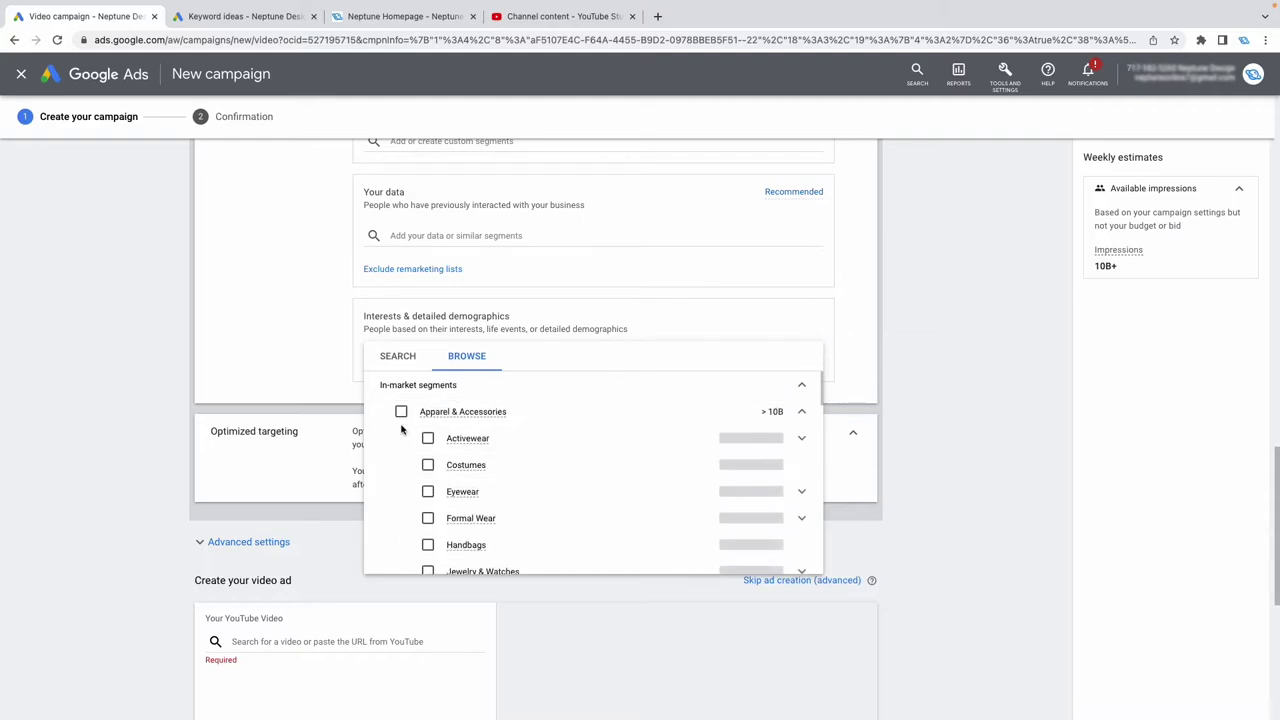
Collapse Apparel & Accessories and view the subcategories of the Autos & Vehicles in-market segment.
click(800, 418)
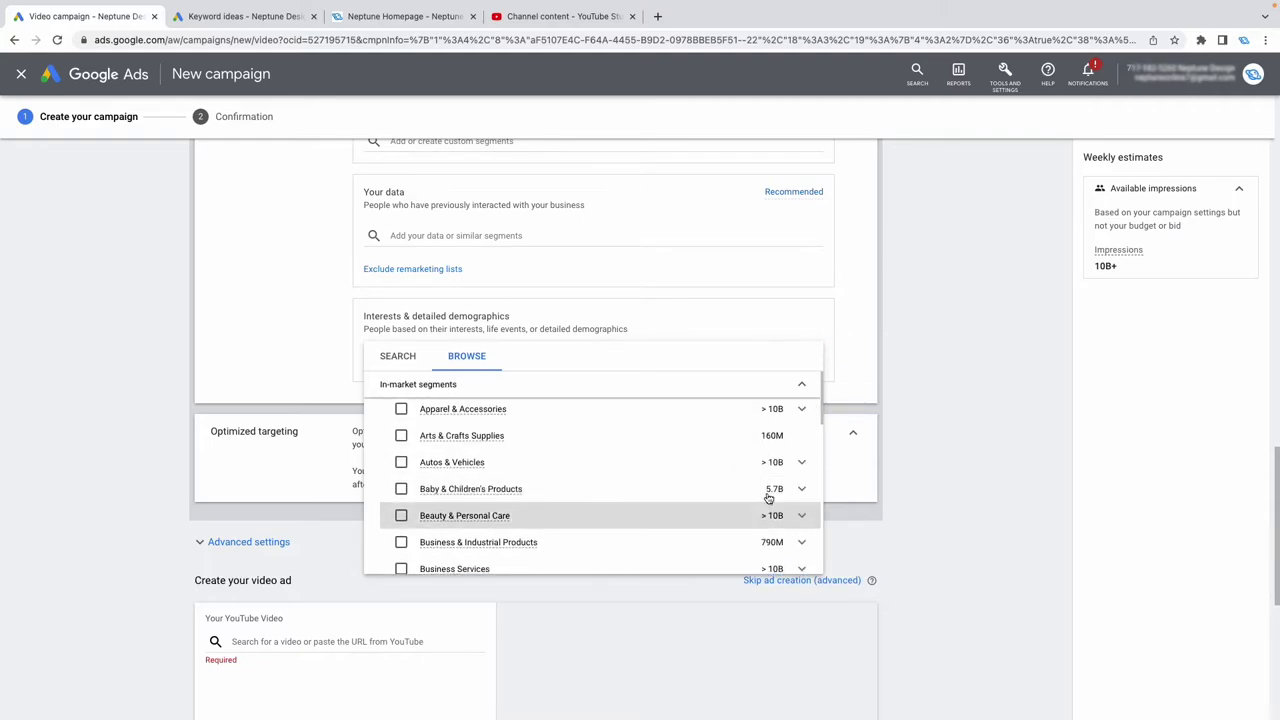
click(802, 467)
scroll(665, 530, down, 1)
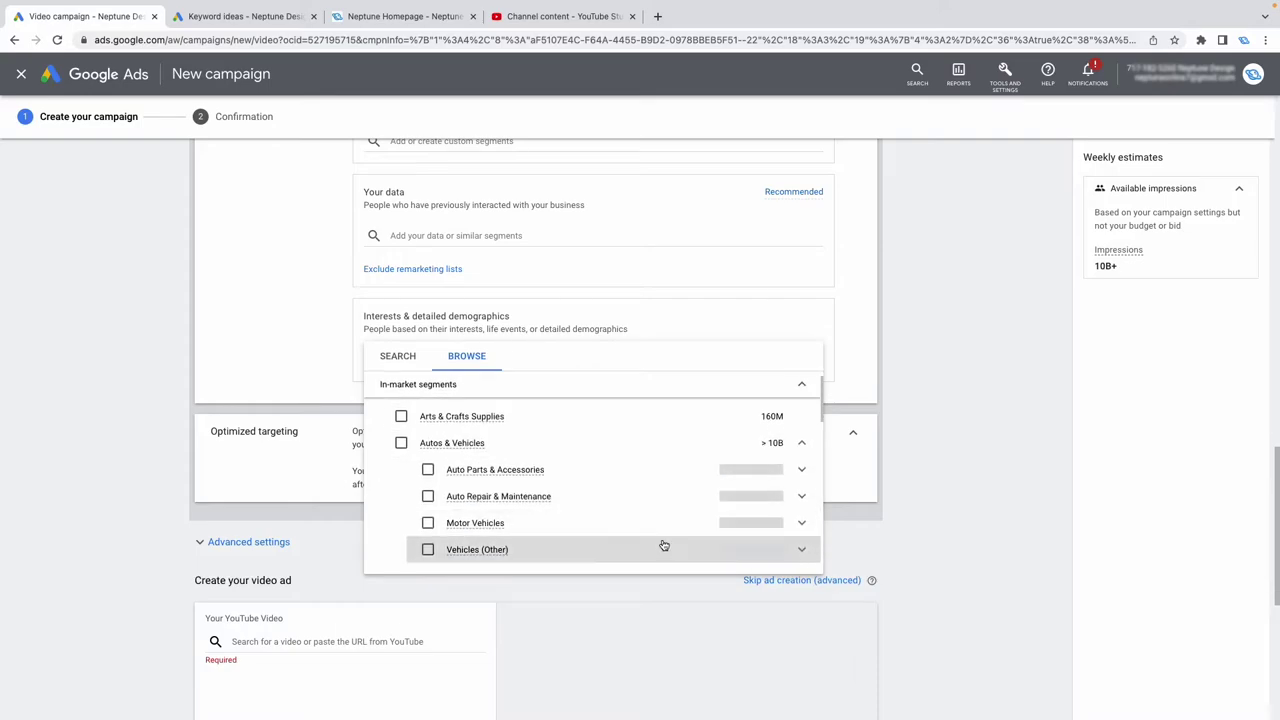
Collapse Autos & Vehicles, examine the subcategories of the Business Services in-market segment, and collapse the in-market segments.
click(802, 443)
scroll(697, 535, down, 1)
click(800, 530)
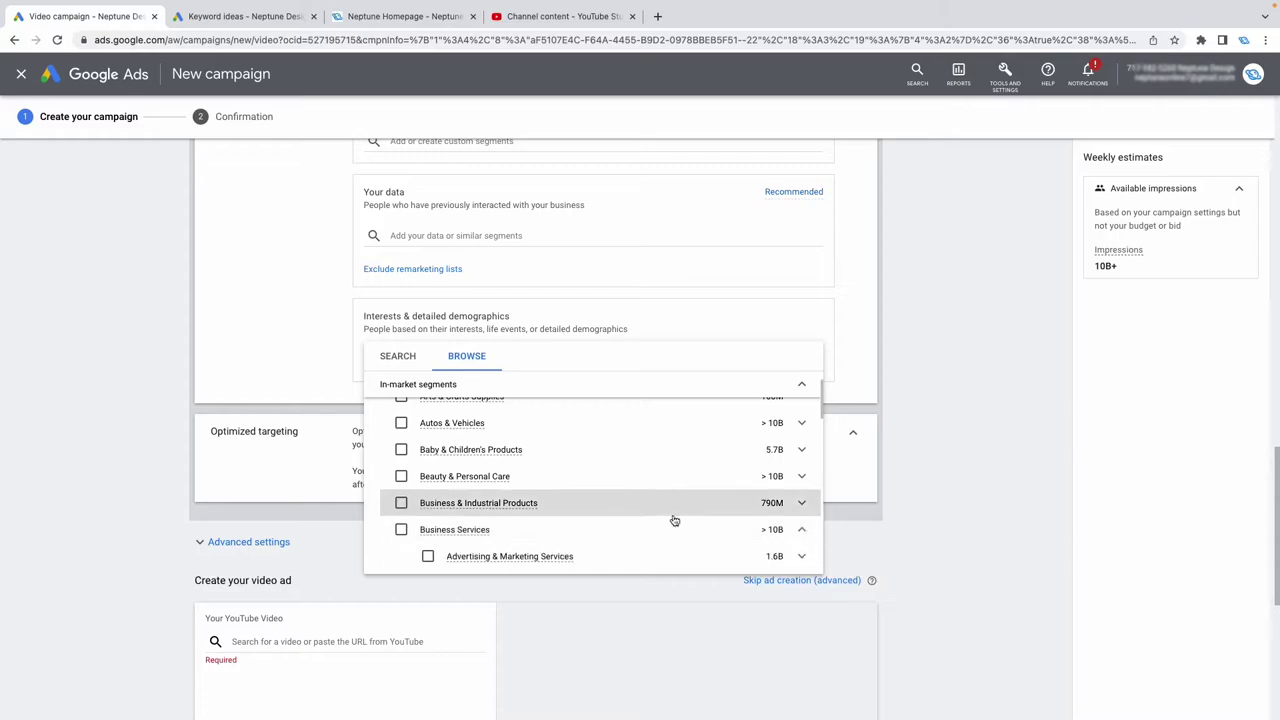
scroll(666, 520, down, 1)
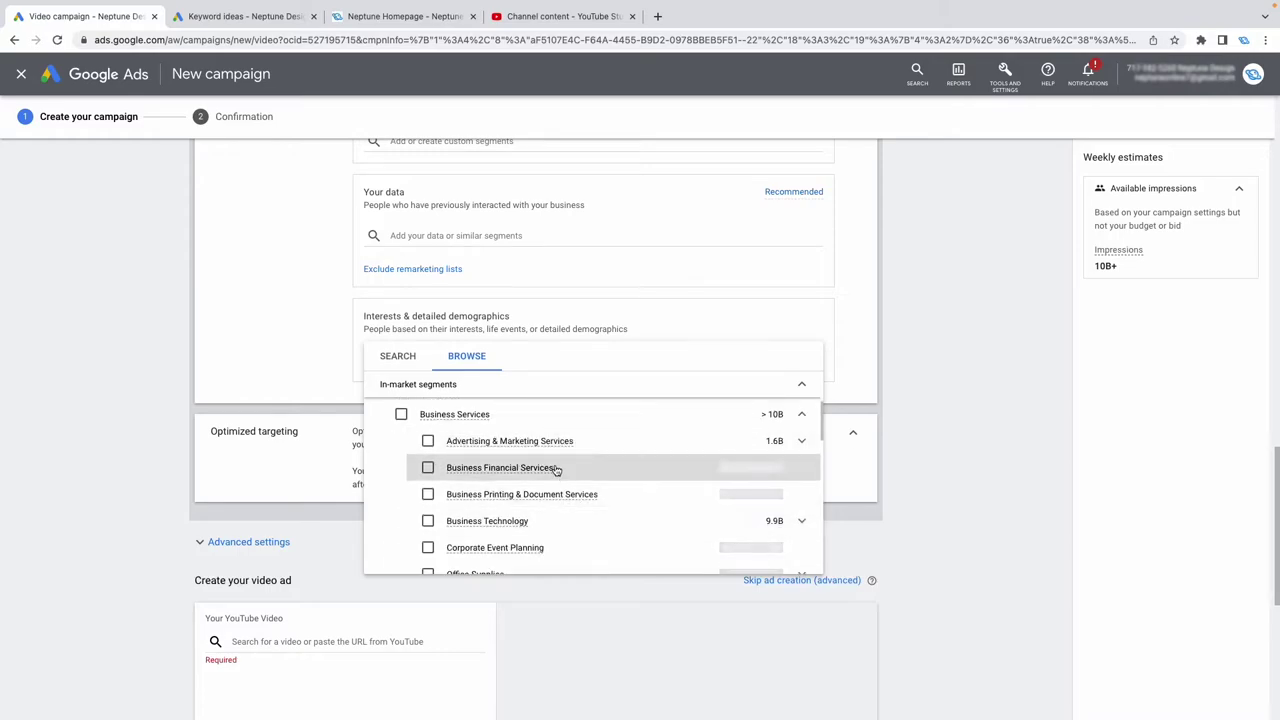
scroll(545, 518, down, 1)
scroll(521, 532, up, 2)
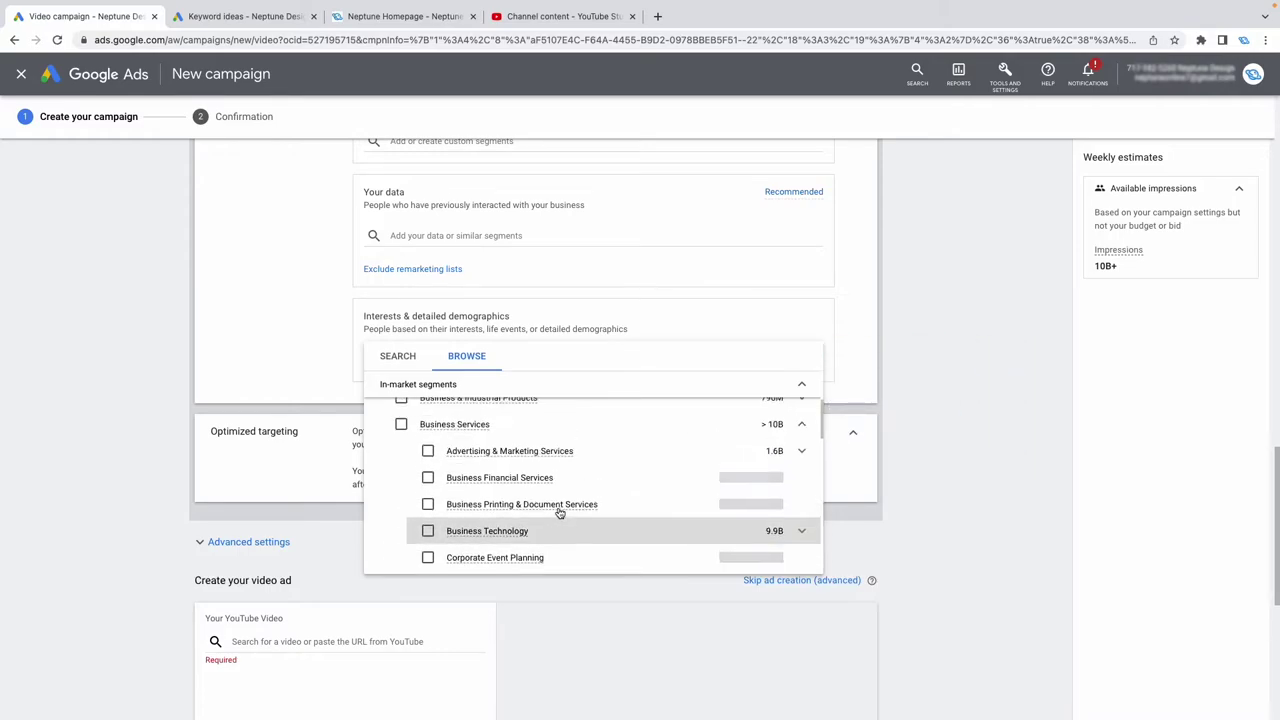
click(803, 490)
scroll(686, 494, up, 2)
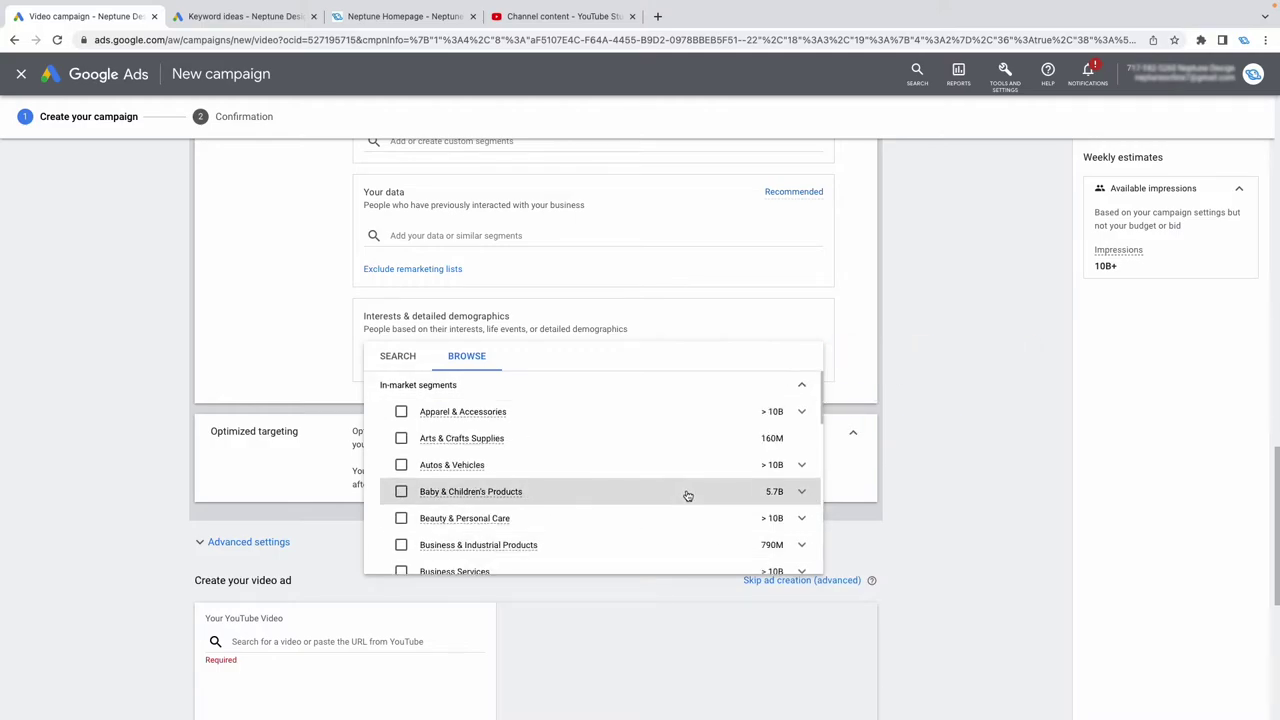
click(804, 386)
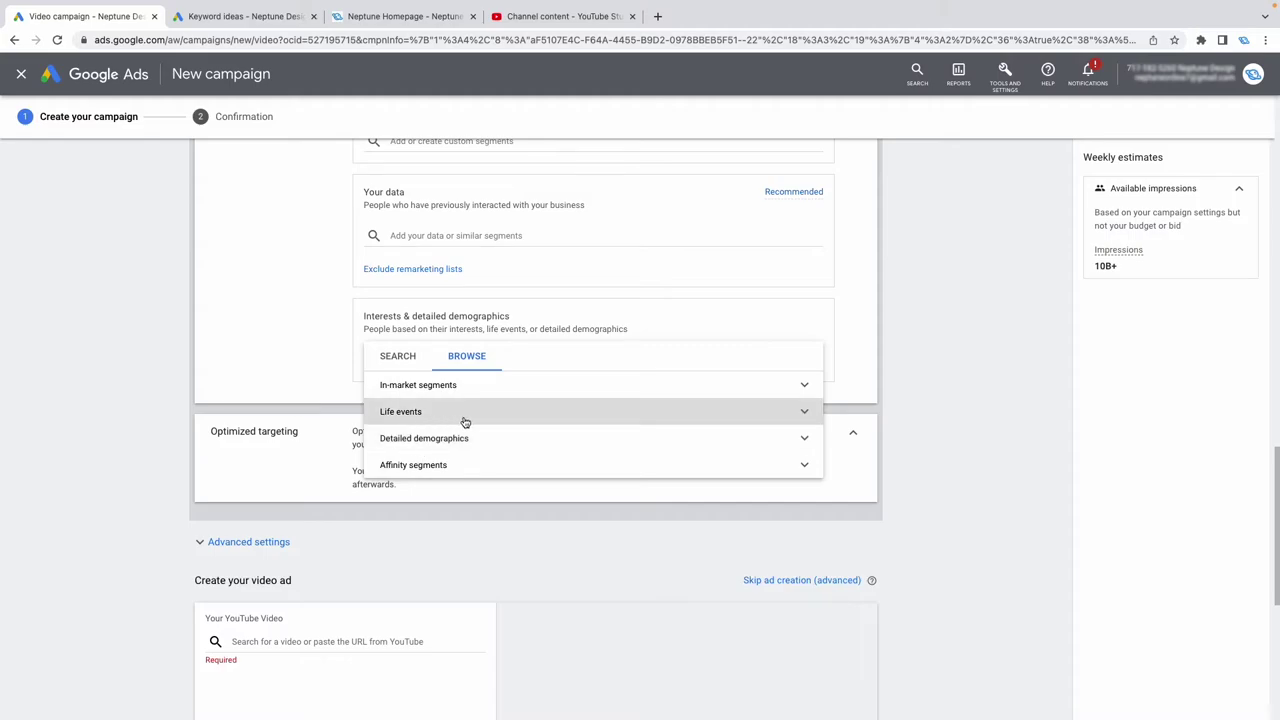
Browse the life events and examine the subcategories of Business Creation and Job Change.
click(503, 418)
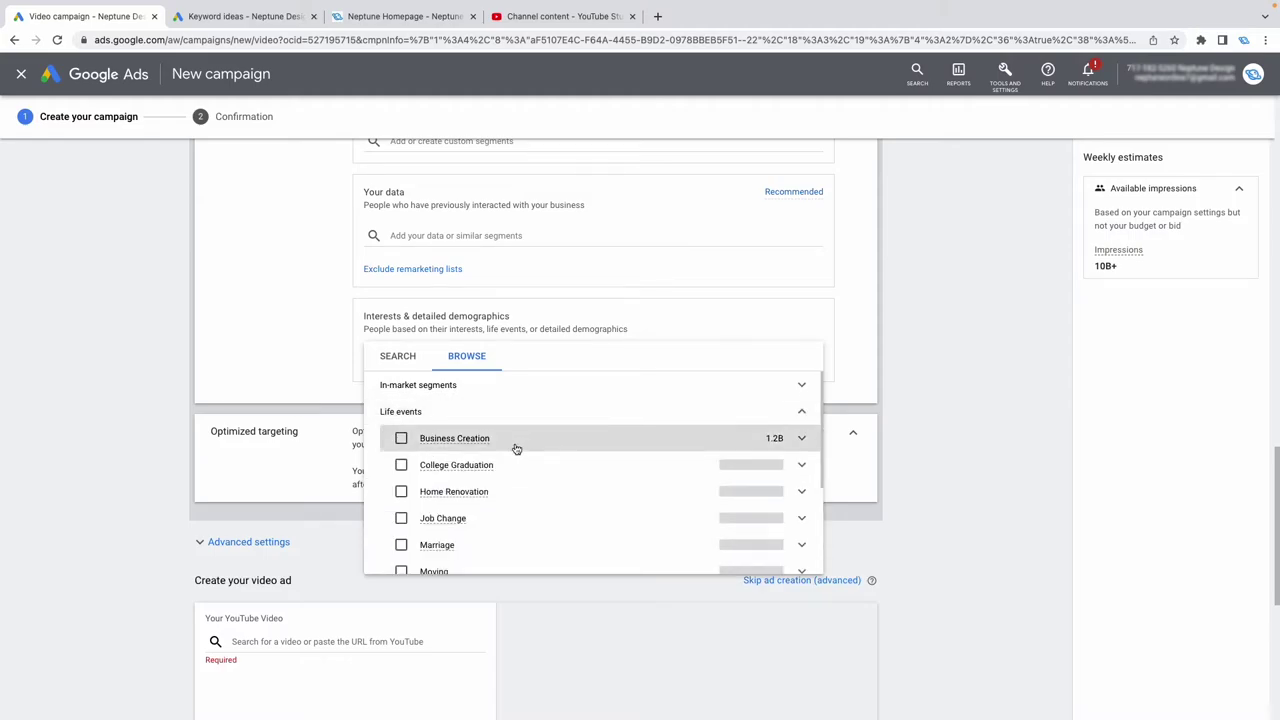
click(801, 440)
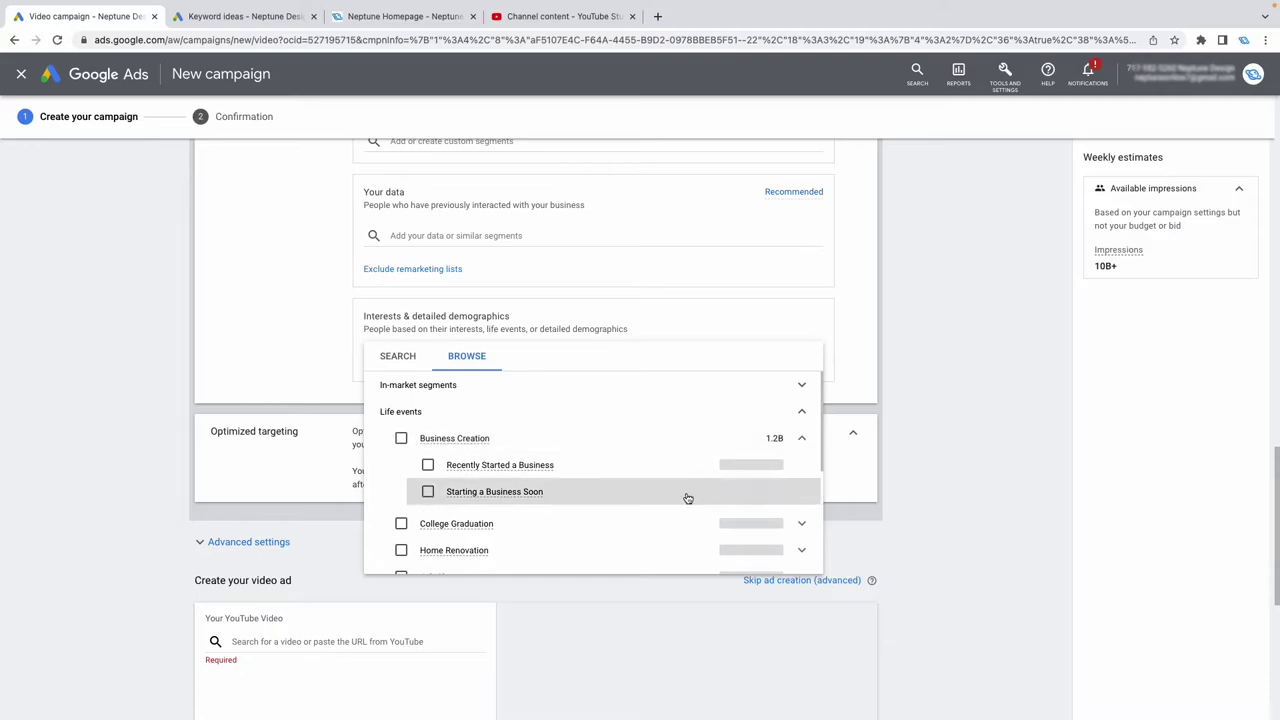
mouse_move(615, 503)
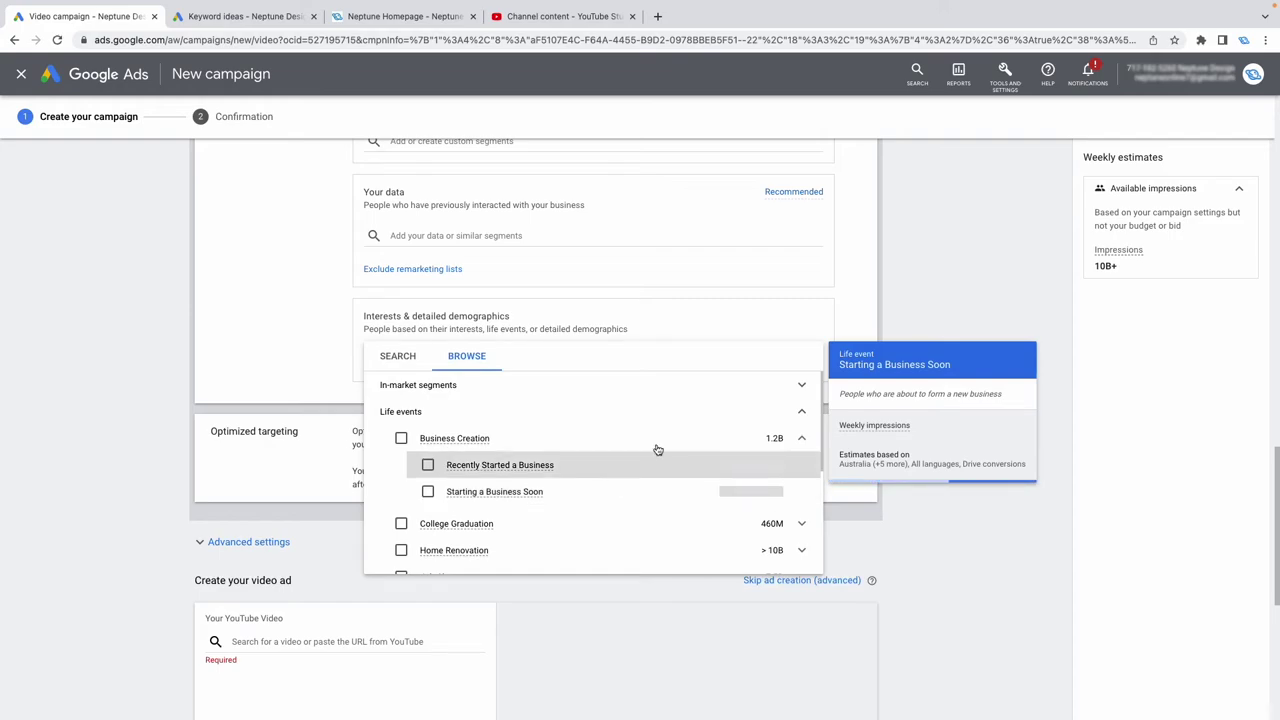
scroll(645, 480, down, 3)
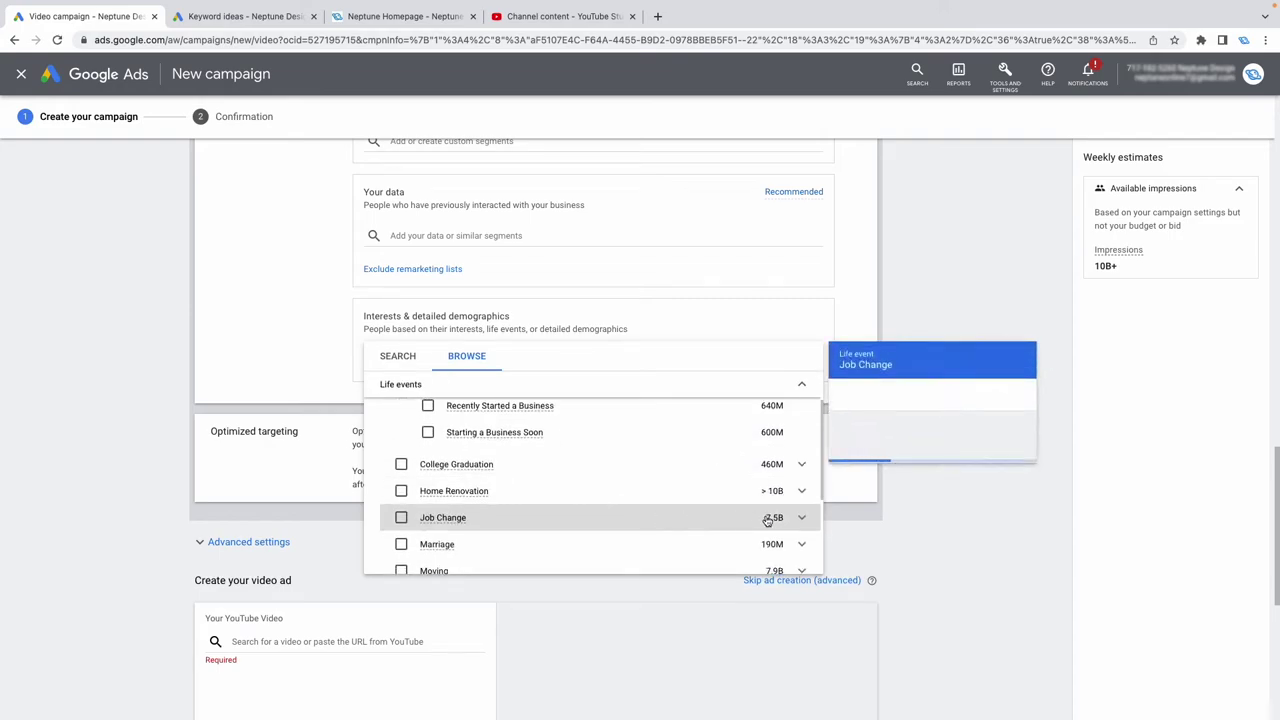
click(801, 517)
scroll(613, 529, down, 3)
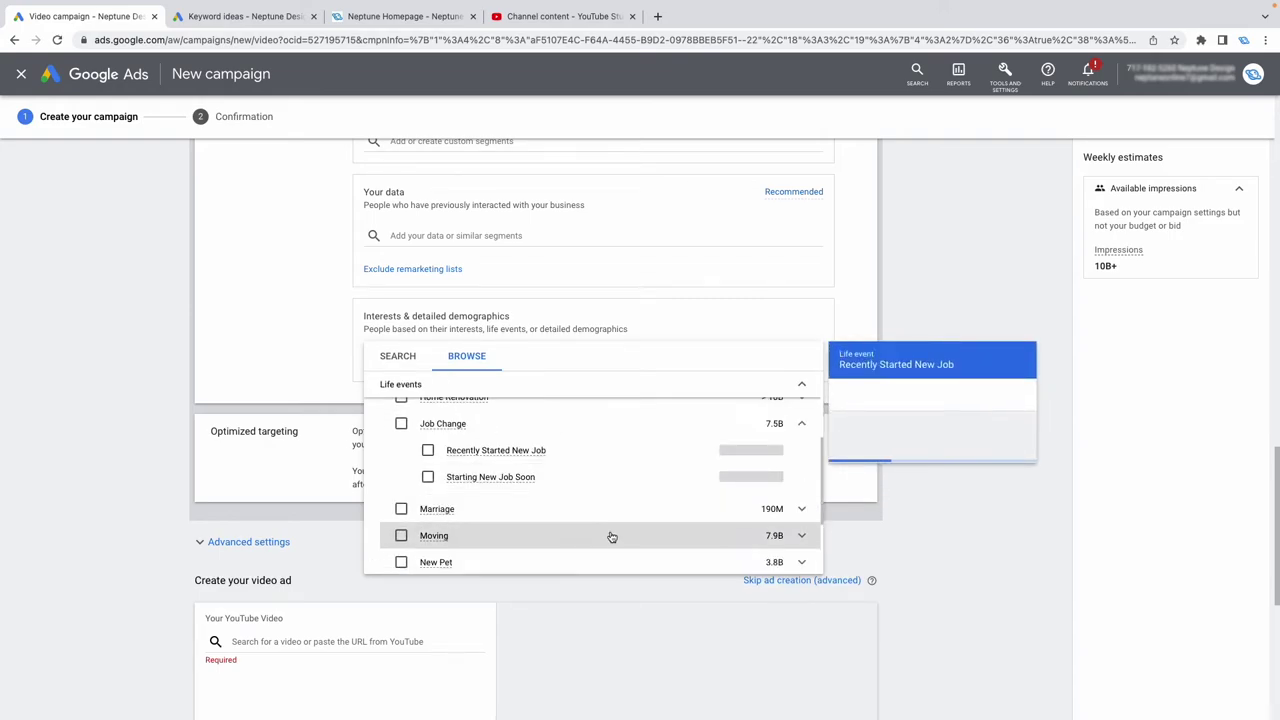
mouse_move(594, 477)
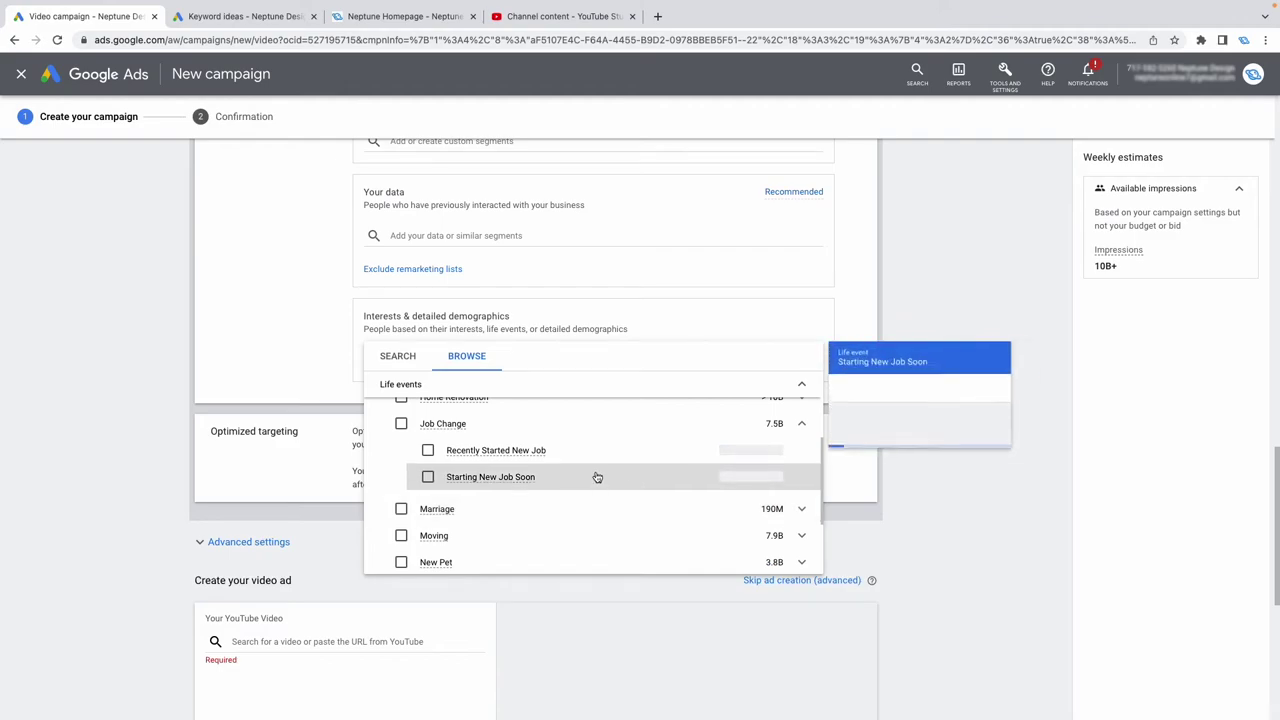
Examine the Marriage and Purchasing a Home life event options, then collapse the life events.
click(801, 509)
scroll(666, 536, down, 1)
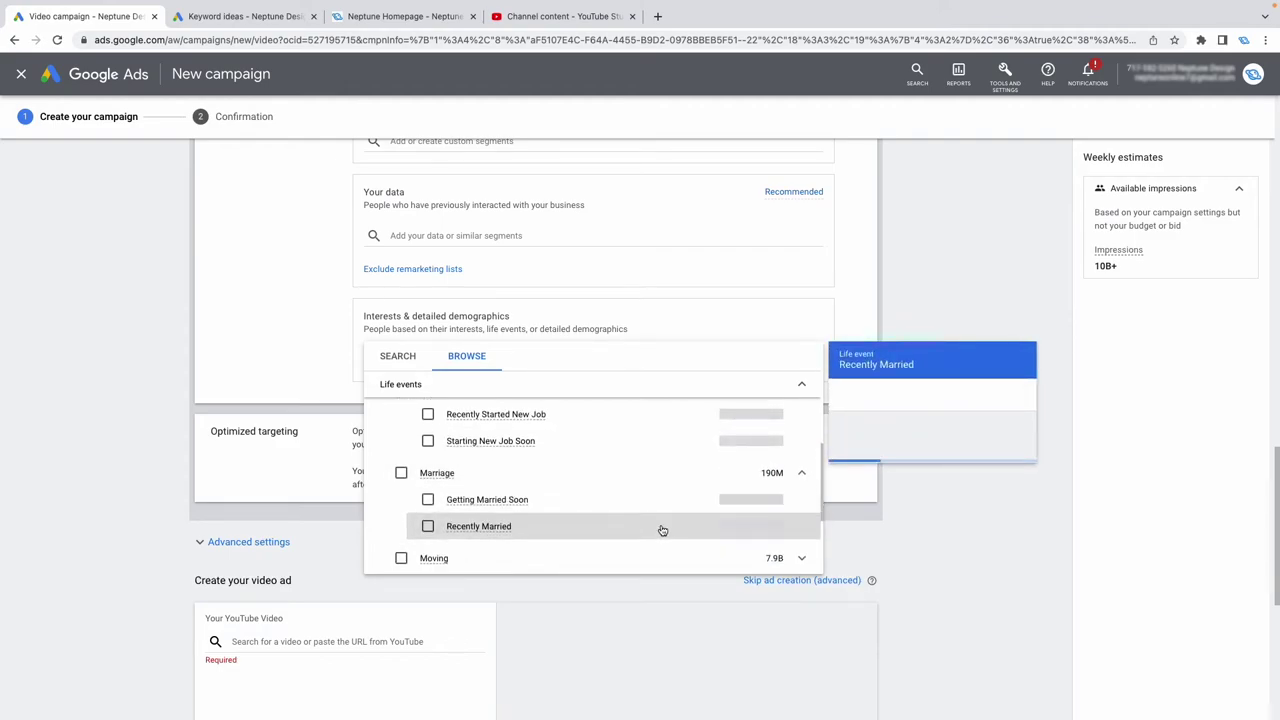
scroll(668, 530, down, 2)
mouse_move(683, 513)
scroll(686, 515, down, 1)
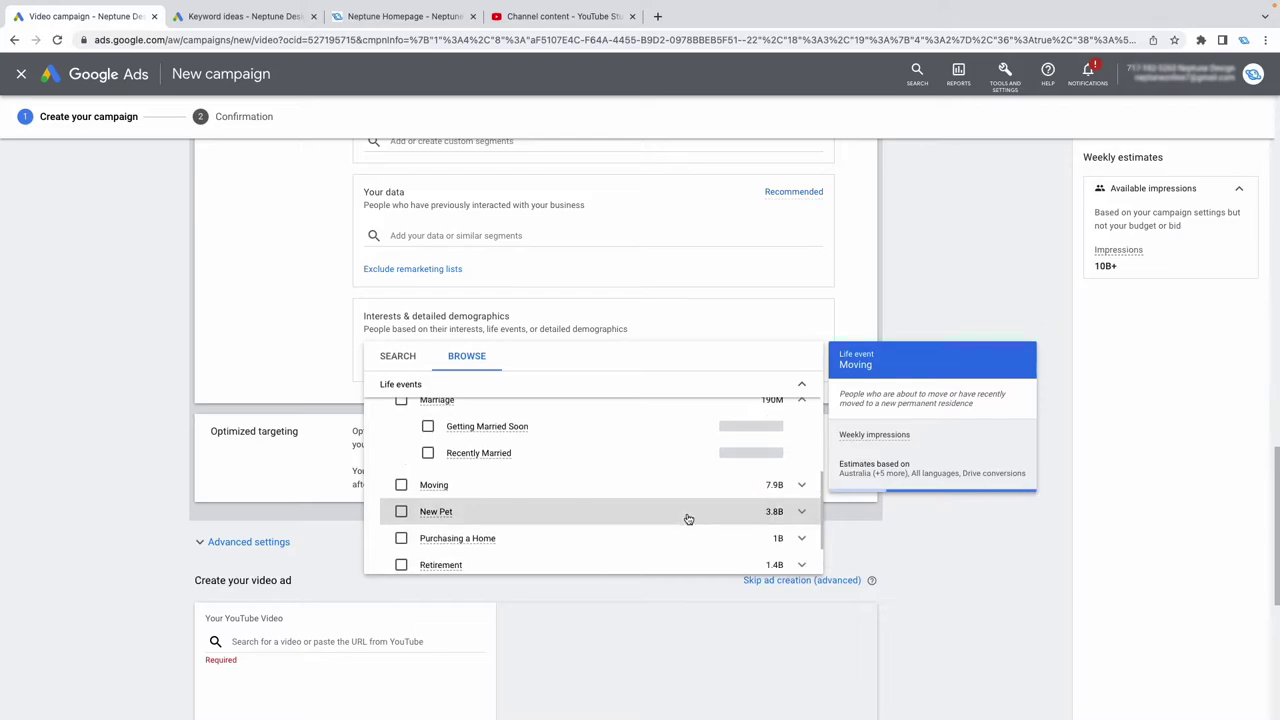
click(799, 541)
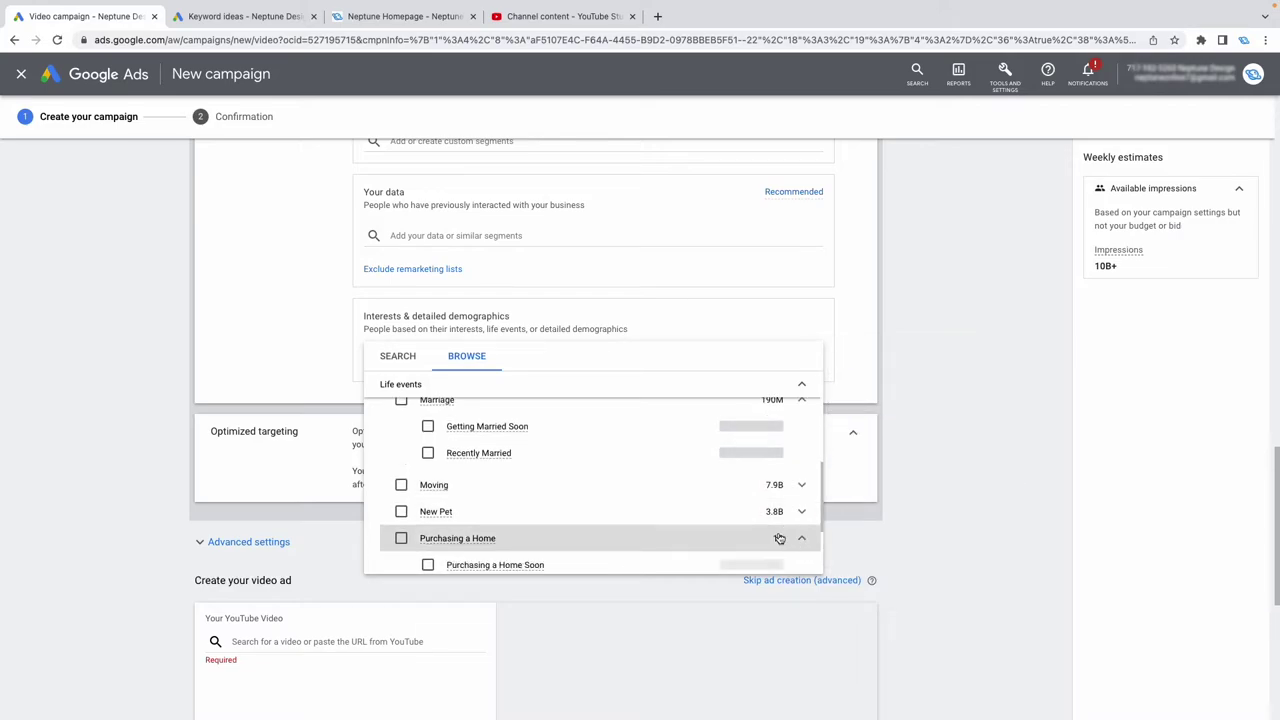
scroll(657, 520, down, 3)
scroll(663, 482, down, 1)
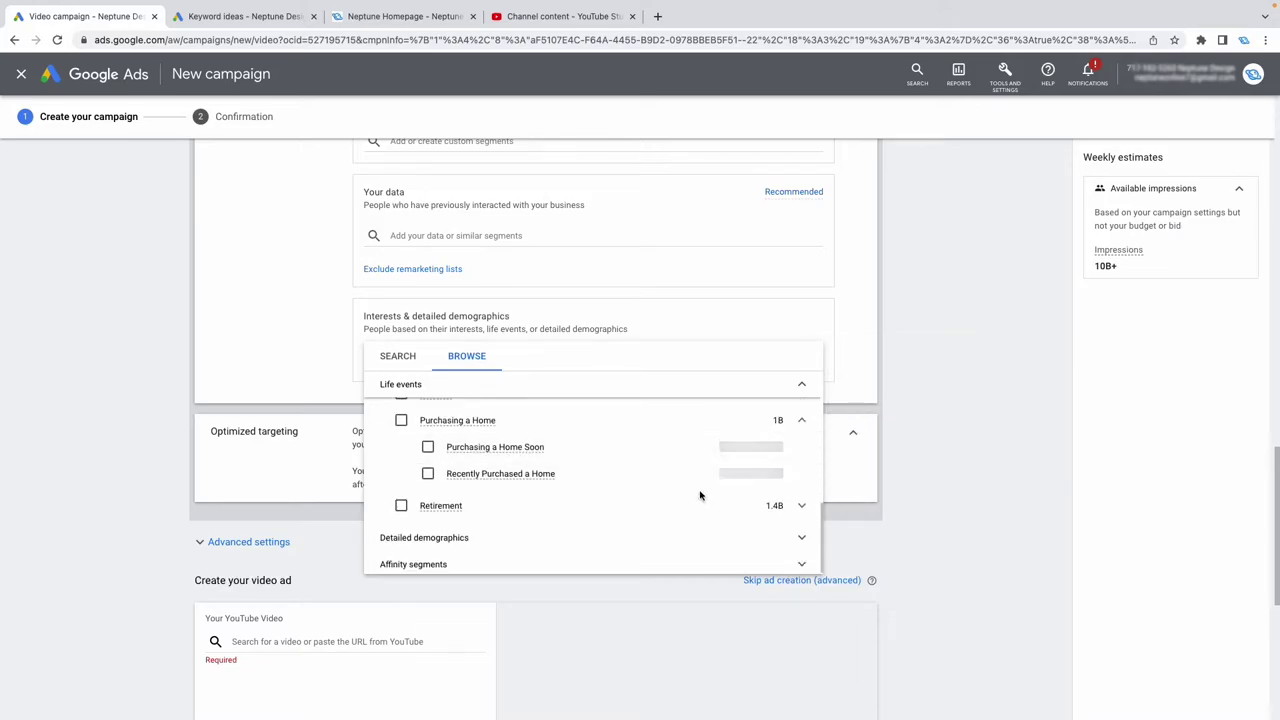
scroll(714, 509, up, 8)
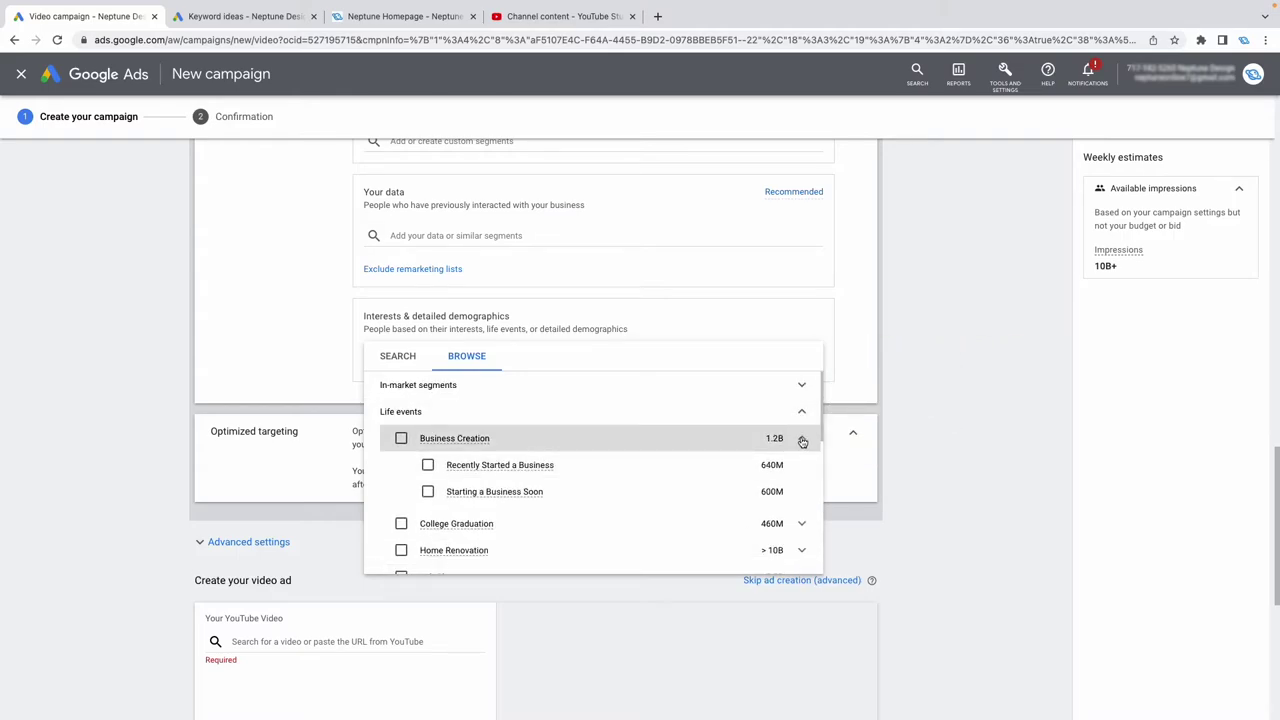
click(802, 441)
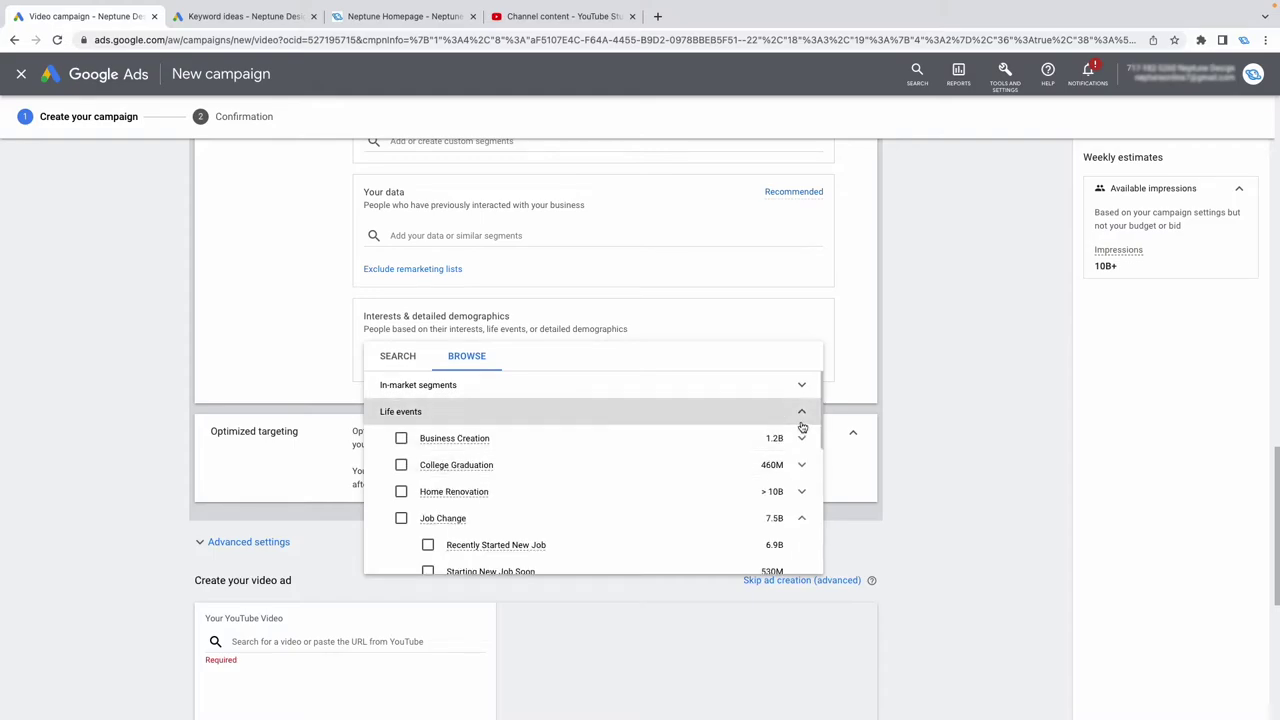
click(802, 416)
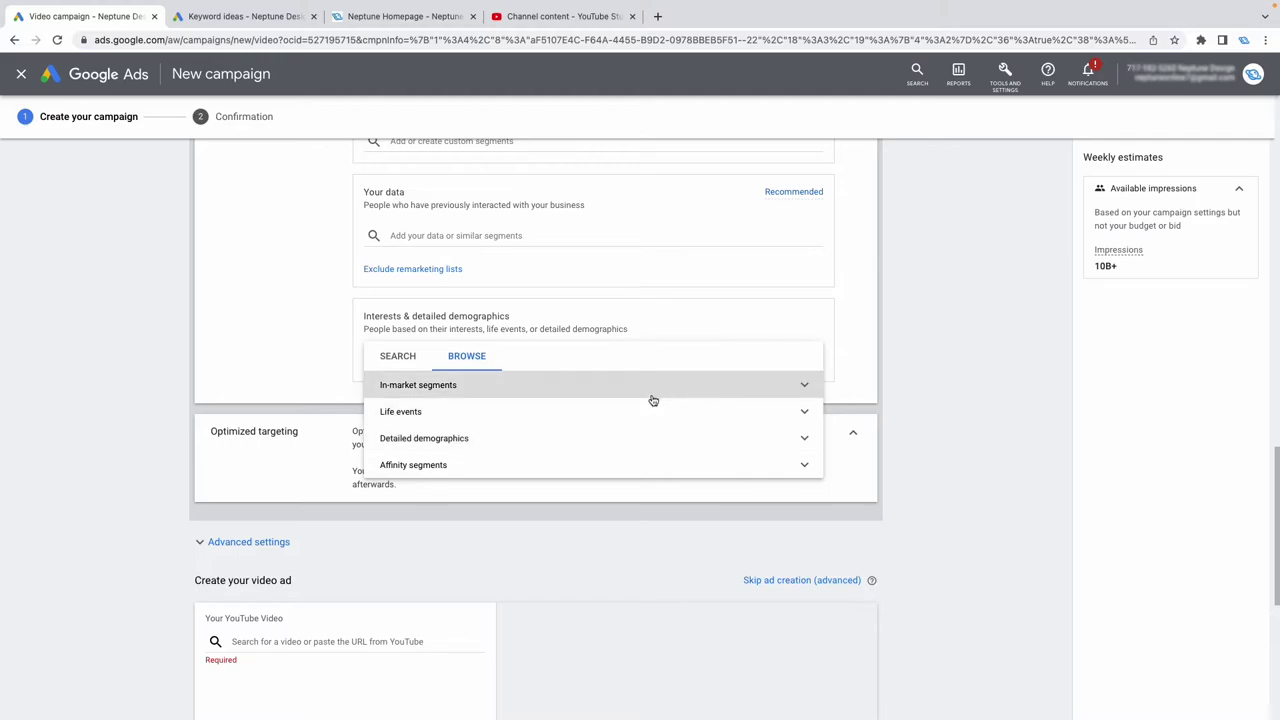
Browse the detailed demographics, view the Marital Status options, and collapse the category again.
click(806, 439)
scroll(800, 486, down, 1)
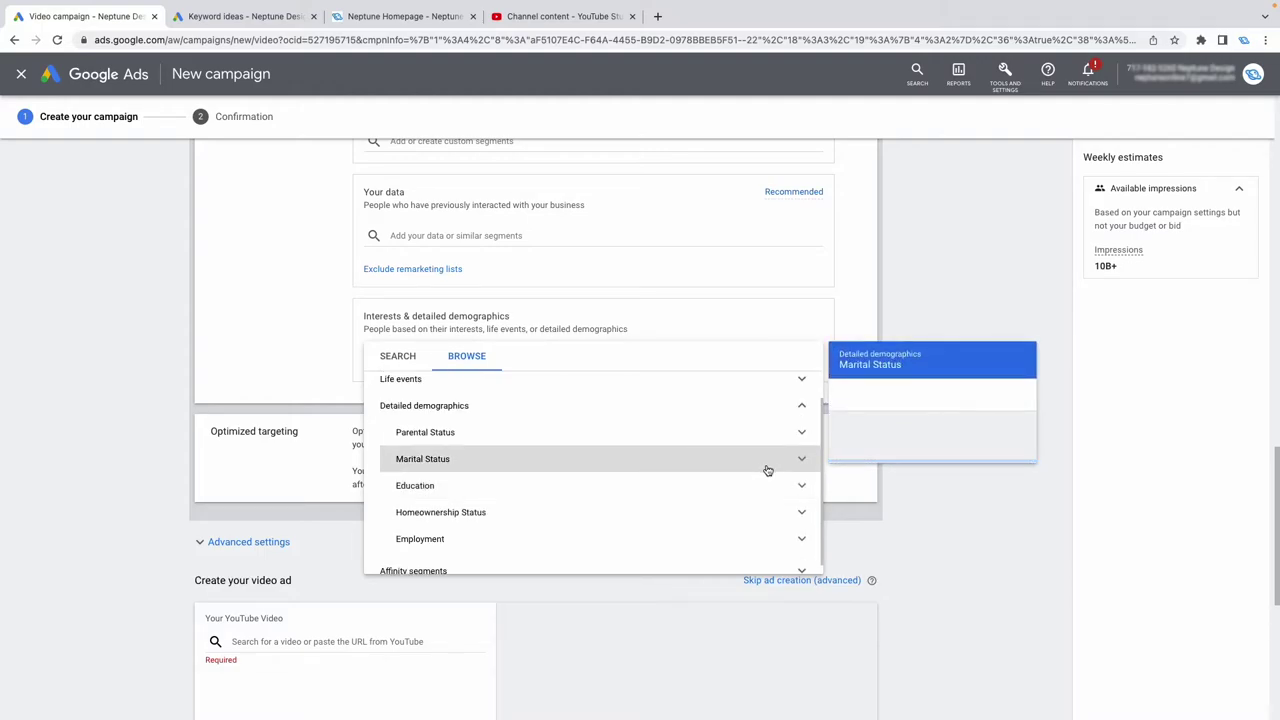
click(801, 460)
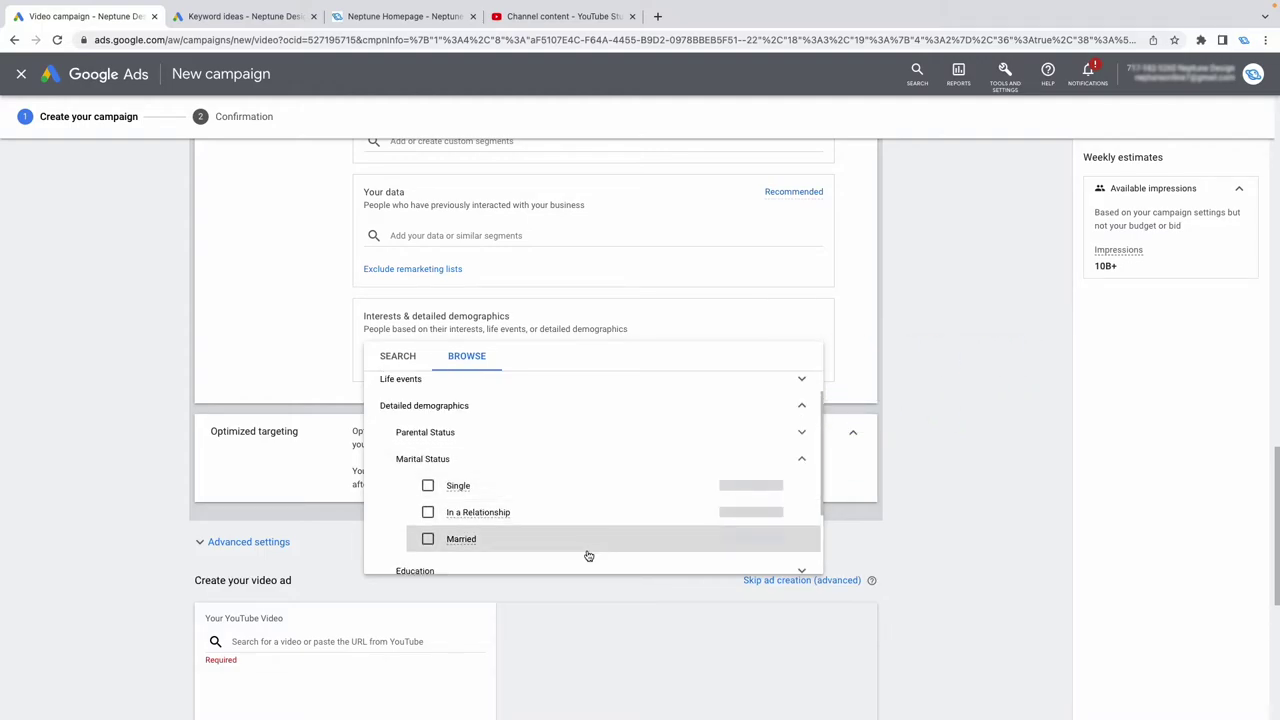
click(800, 458)
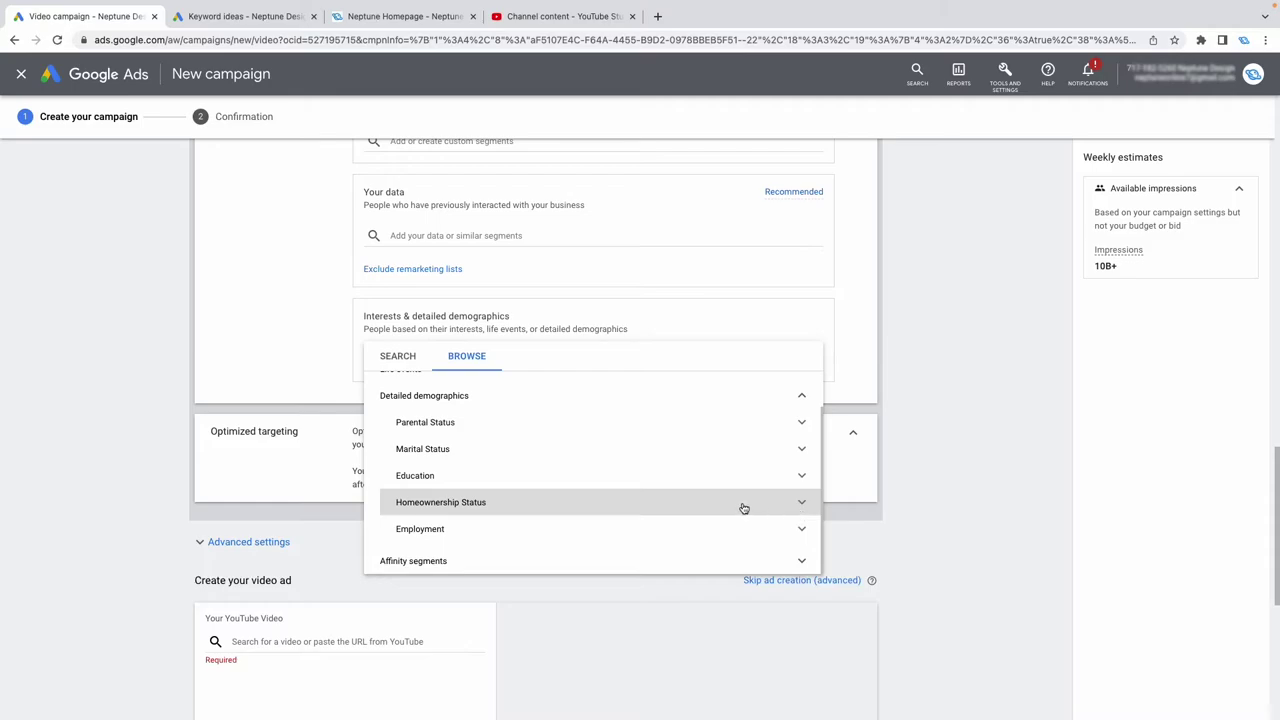
scroll(763, 477, up, 2)
click(808, 441)
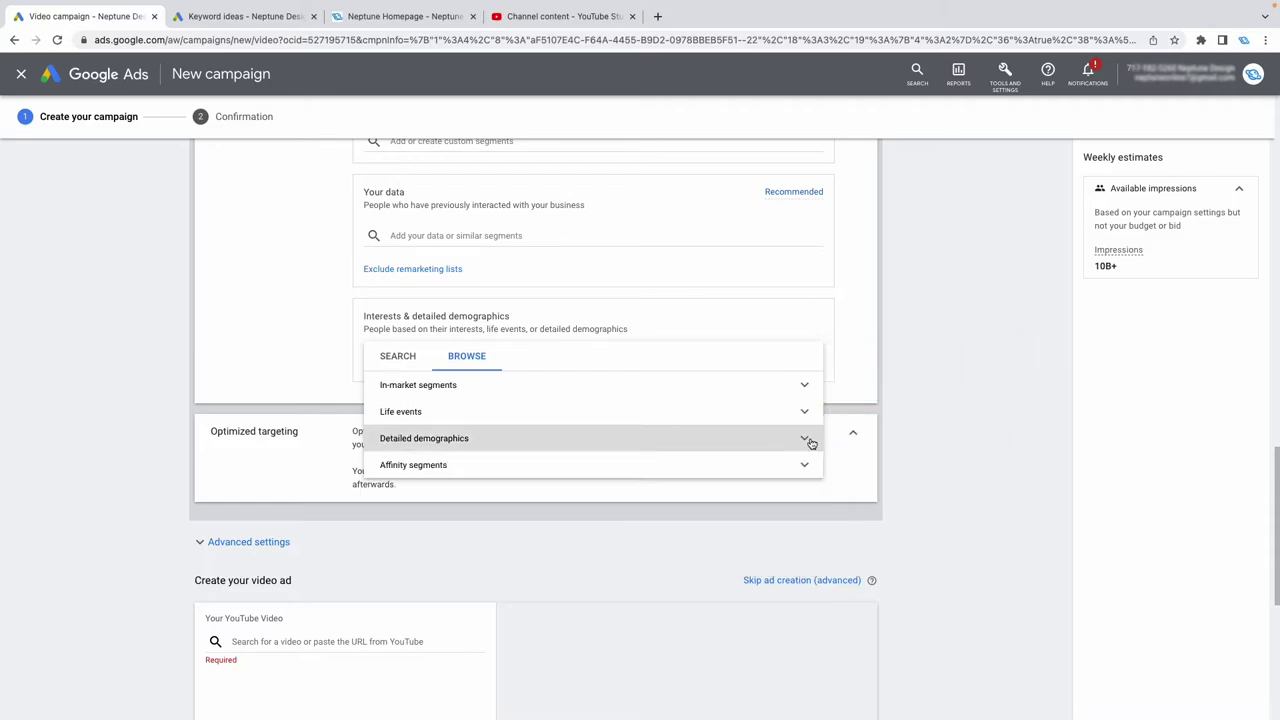
Browse the affinity segments, view the subcategories of Home & Garden, and collapse the category again.
click(805, 465)
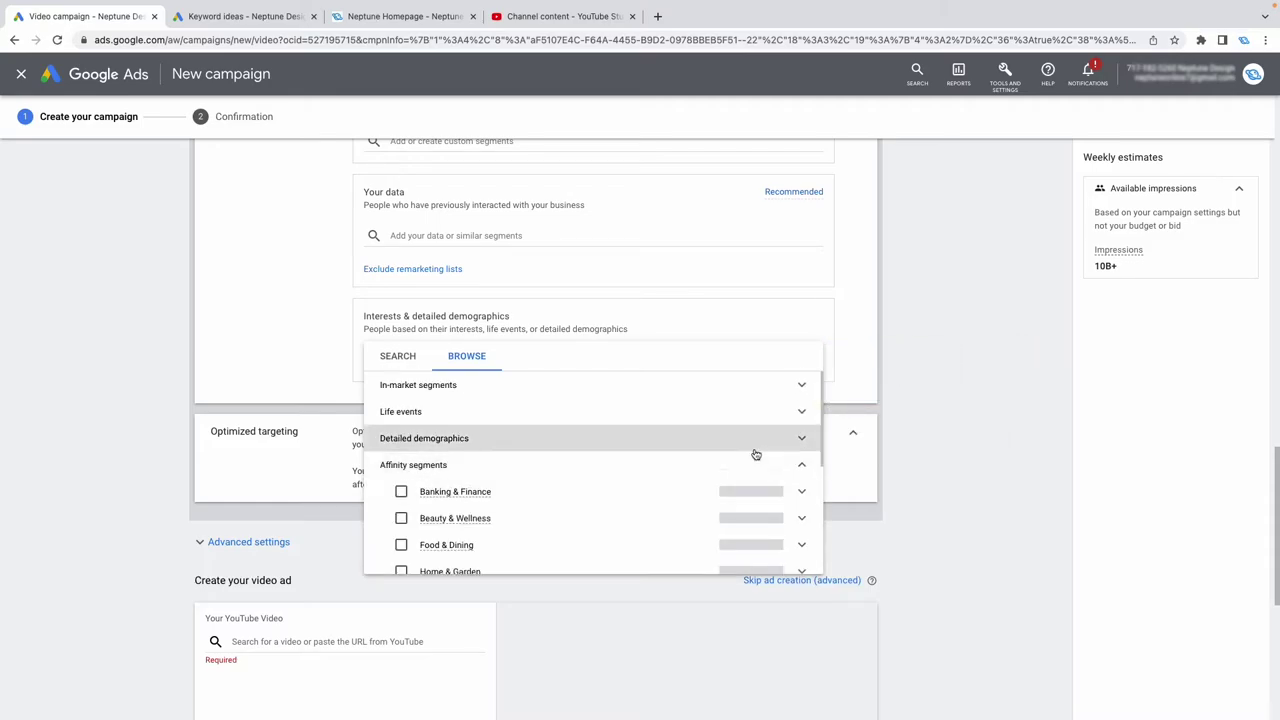
scroll(760, 495, down, 1)
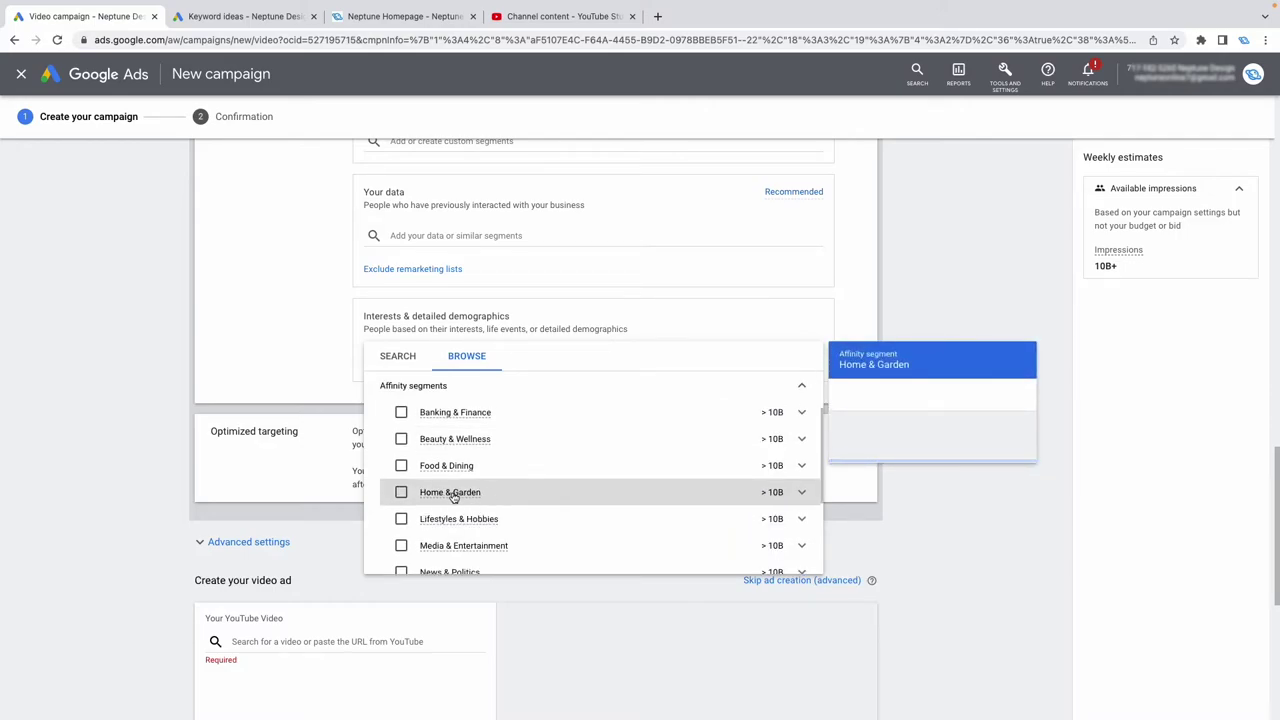
click(801, 492)
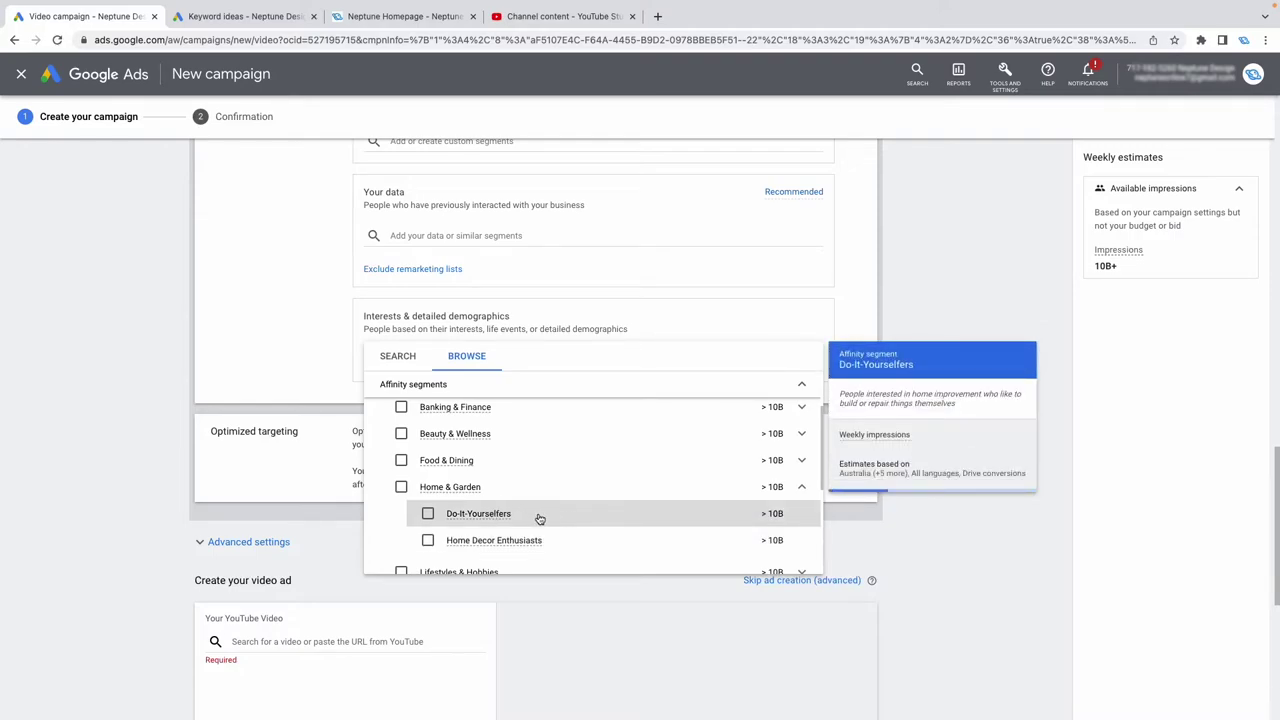
click(803, 490)
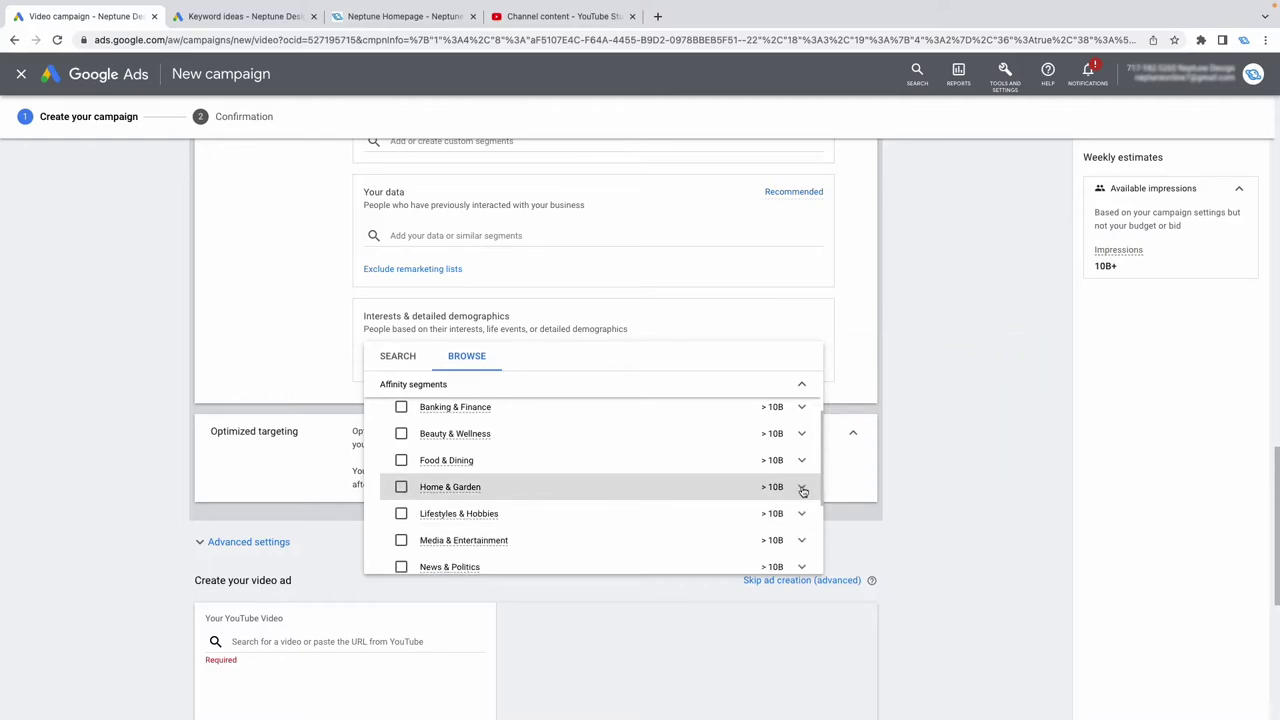
scroll(757, 477, up, 1)
click(801, 437)
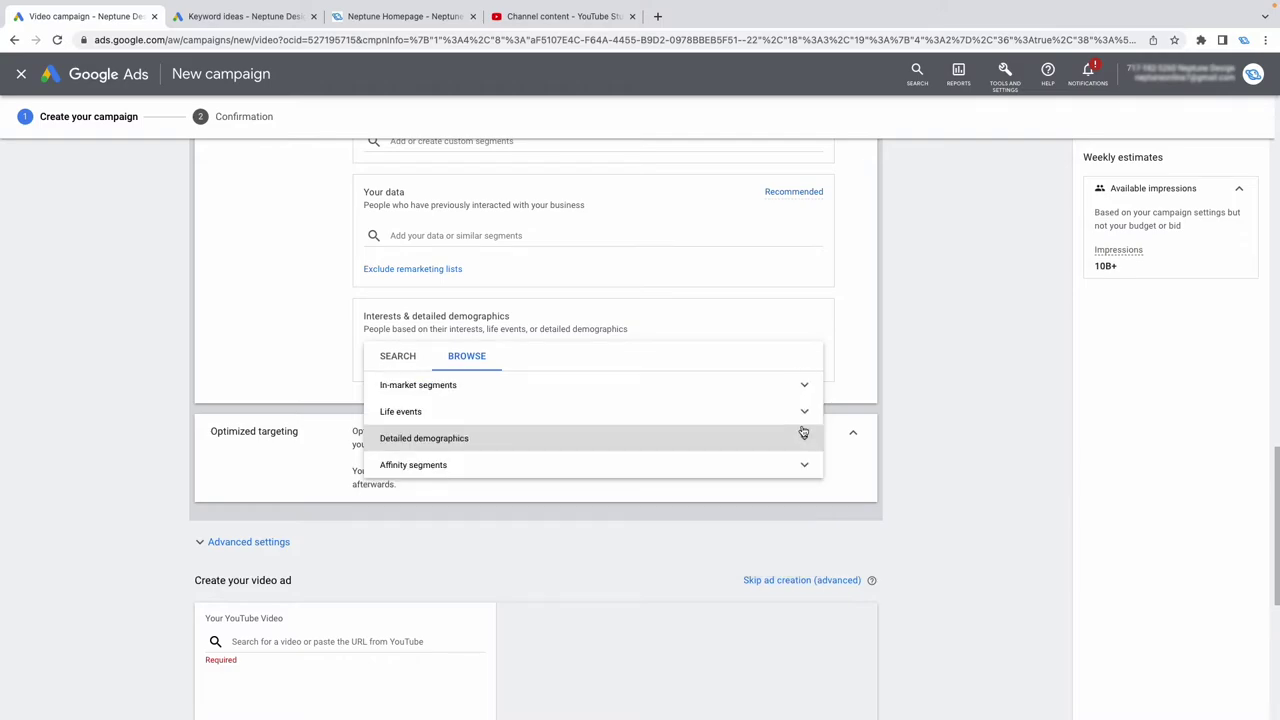
Search the interests and detailed demographics segments for "weight loss".
click(265, 366)
click(410, 358)
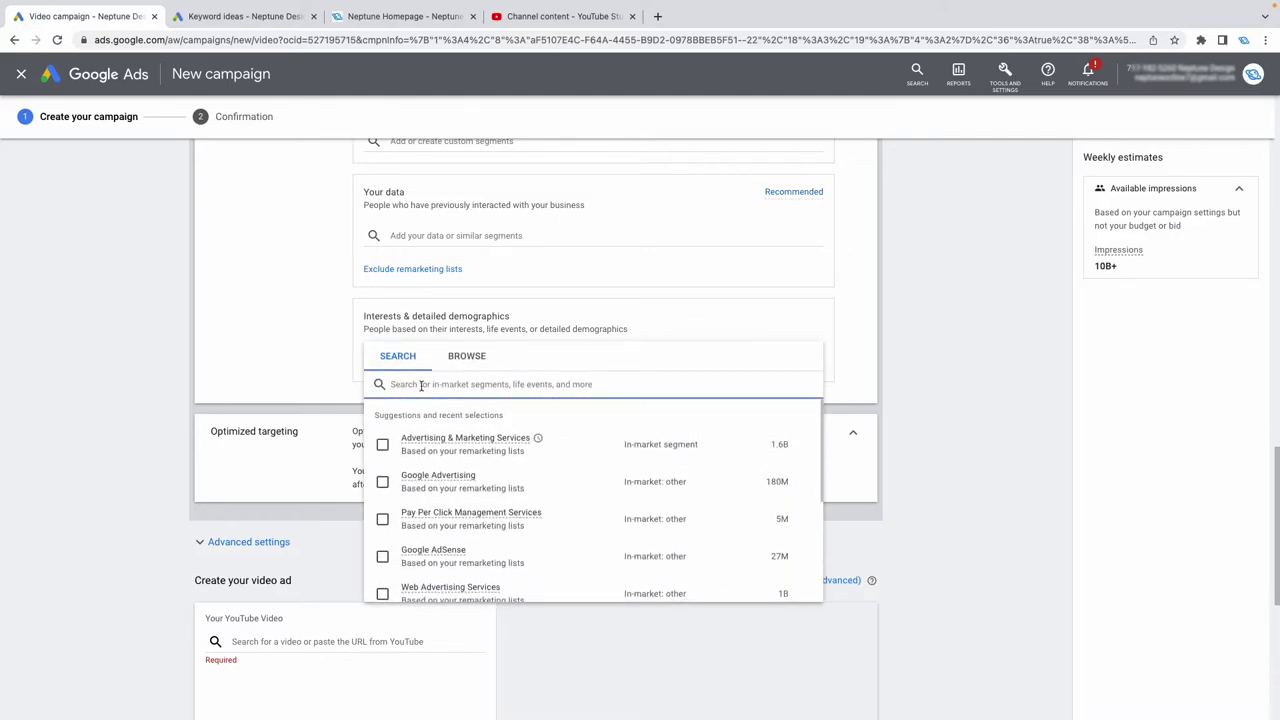
text(weight l)
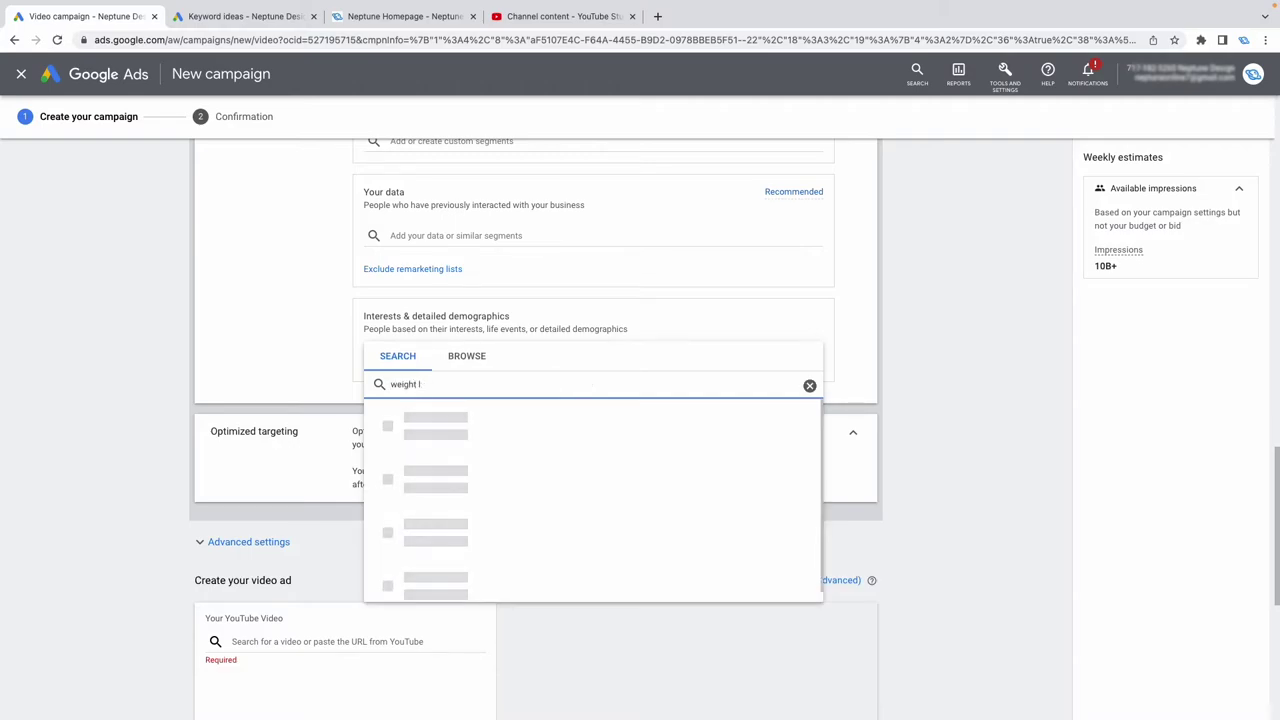
text(oss)
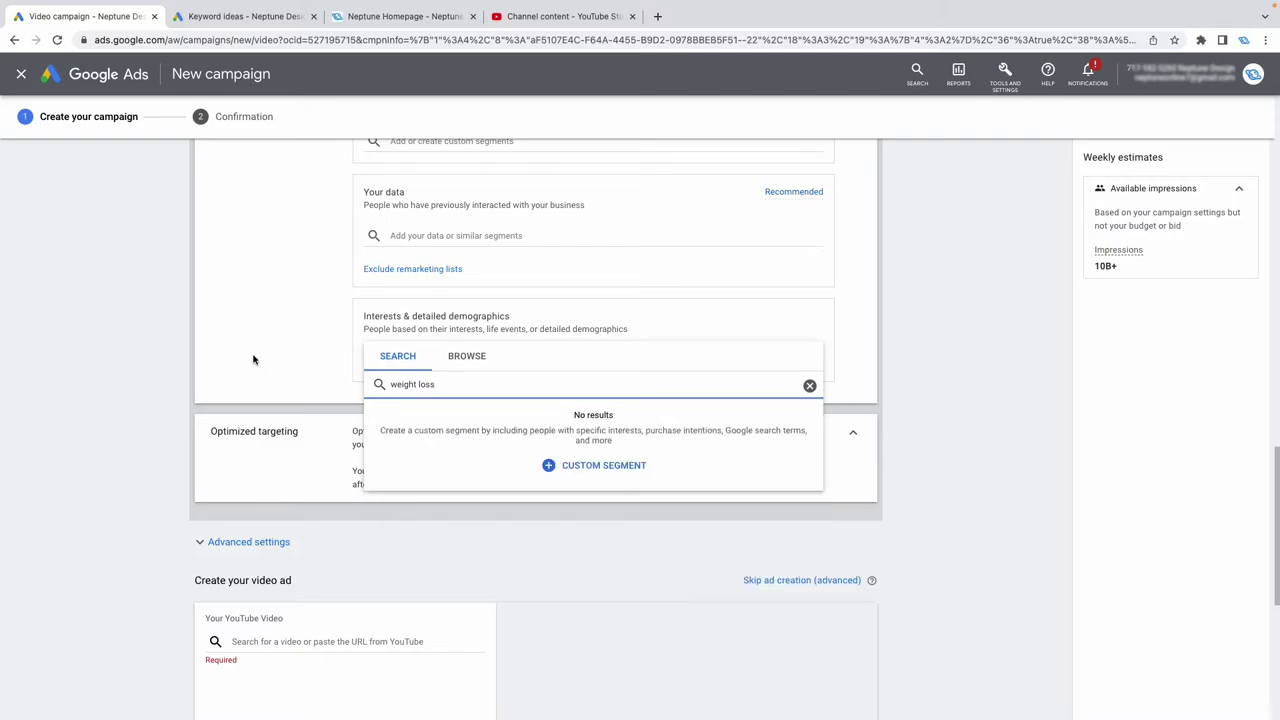
Replace the segment search term with "excercise", examine the matching segments, and close the results without selecting any.
key(BackSpace)
key(BackSpace)
key(BackSpace)
key(BackSpace)
key(BackSpace)
key(BackSpace)
key(BackSpace)
key(BackSpace)
key(BackSpace)
key(BackSpace)
key(BackSpace)
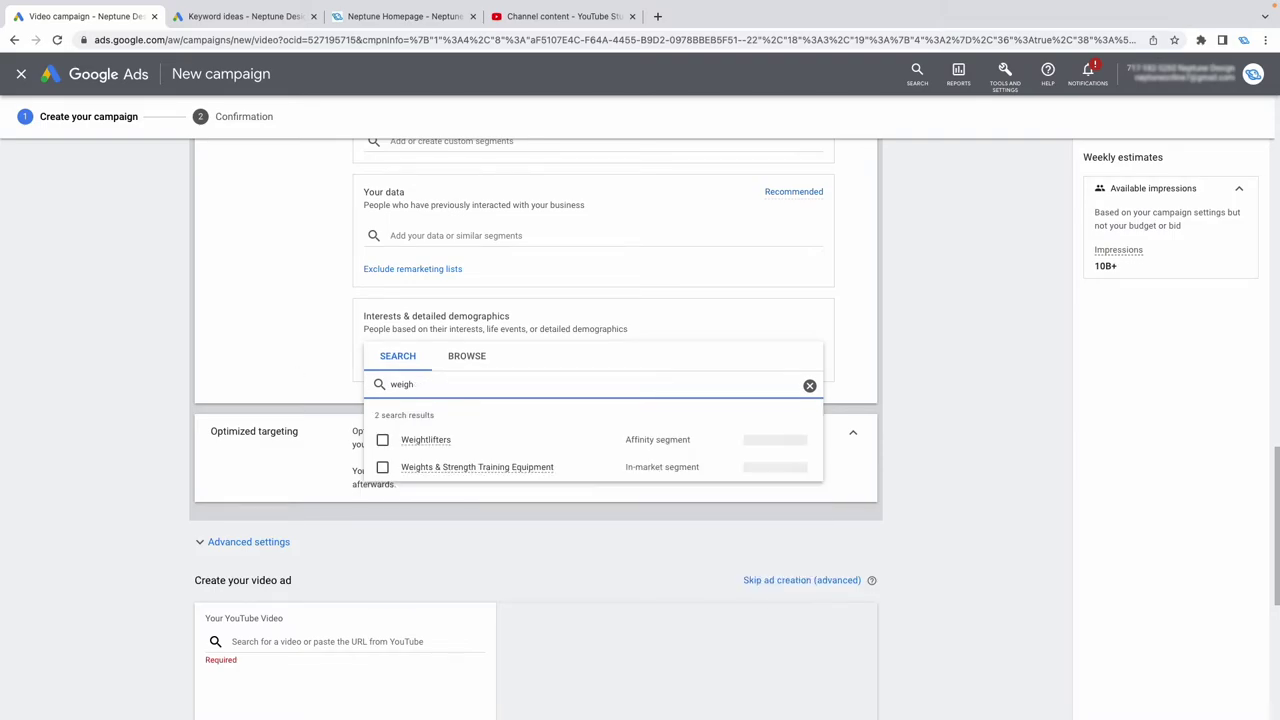
text(excercise)
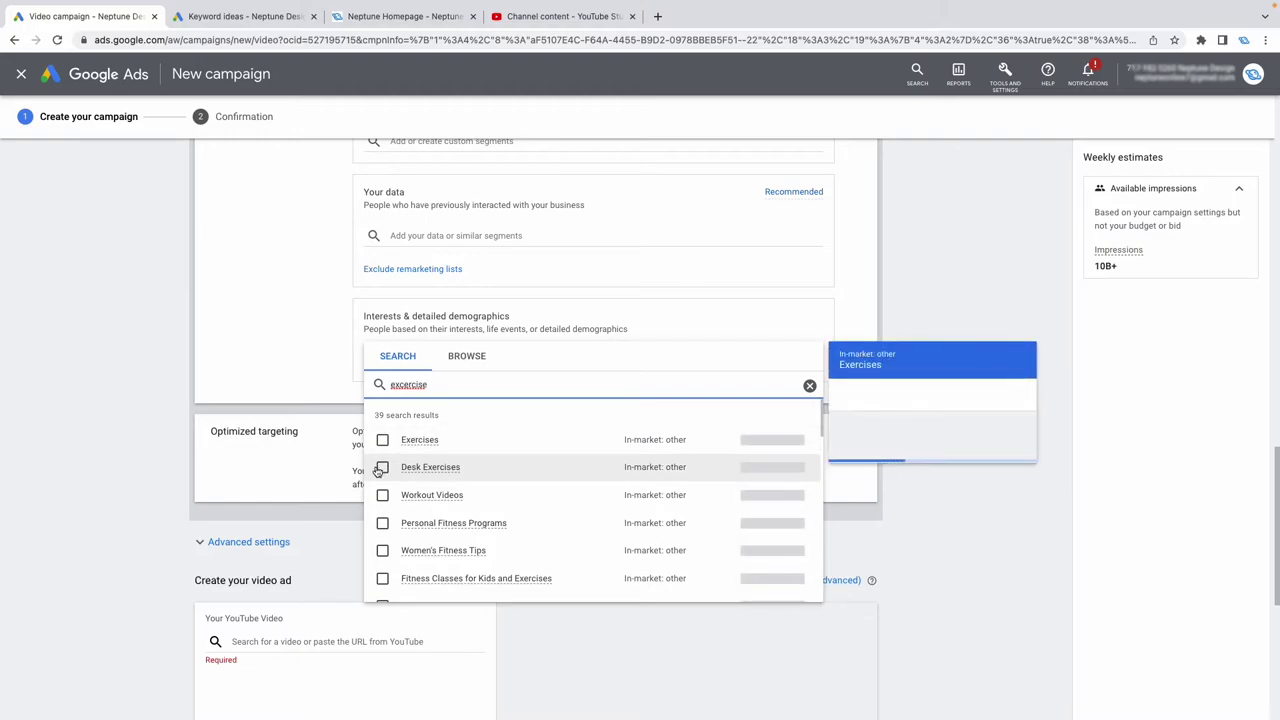
scroll(396, 551, down, 3)
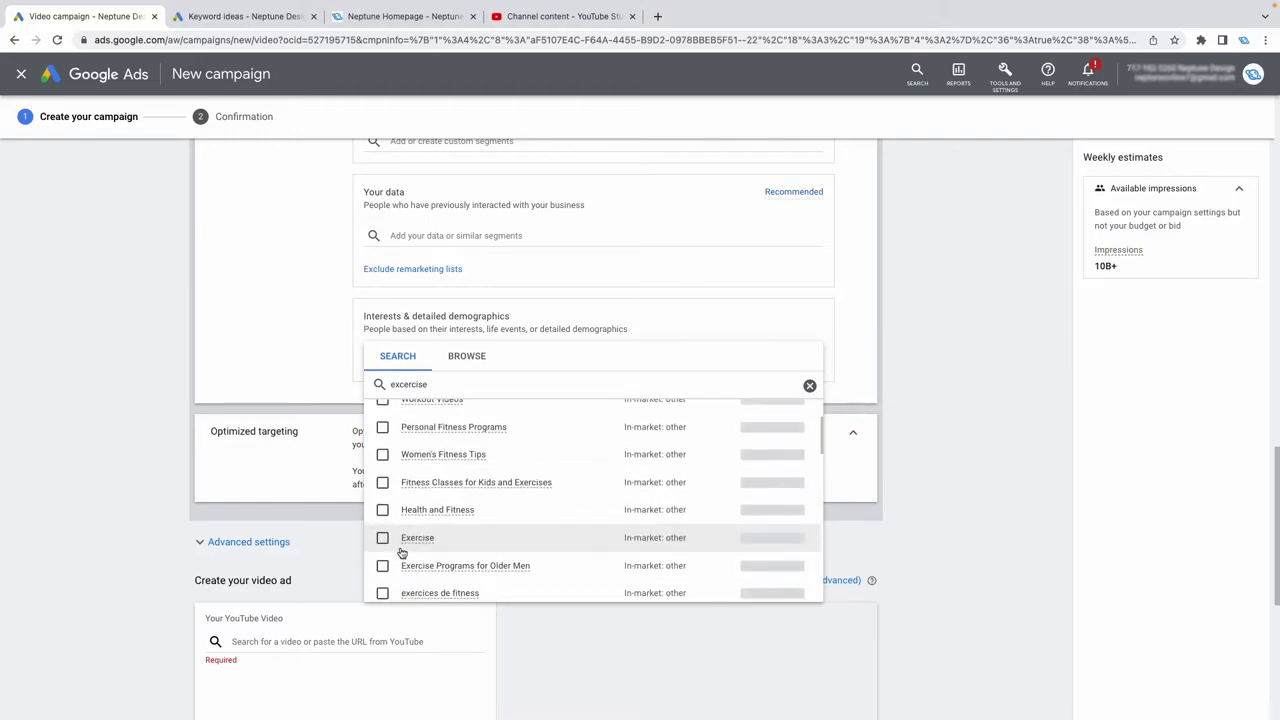
scroll(396, 551, up, 3)
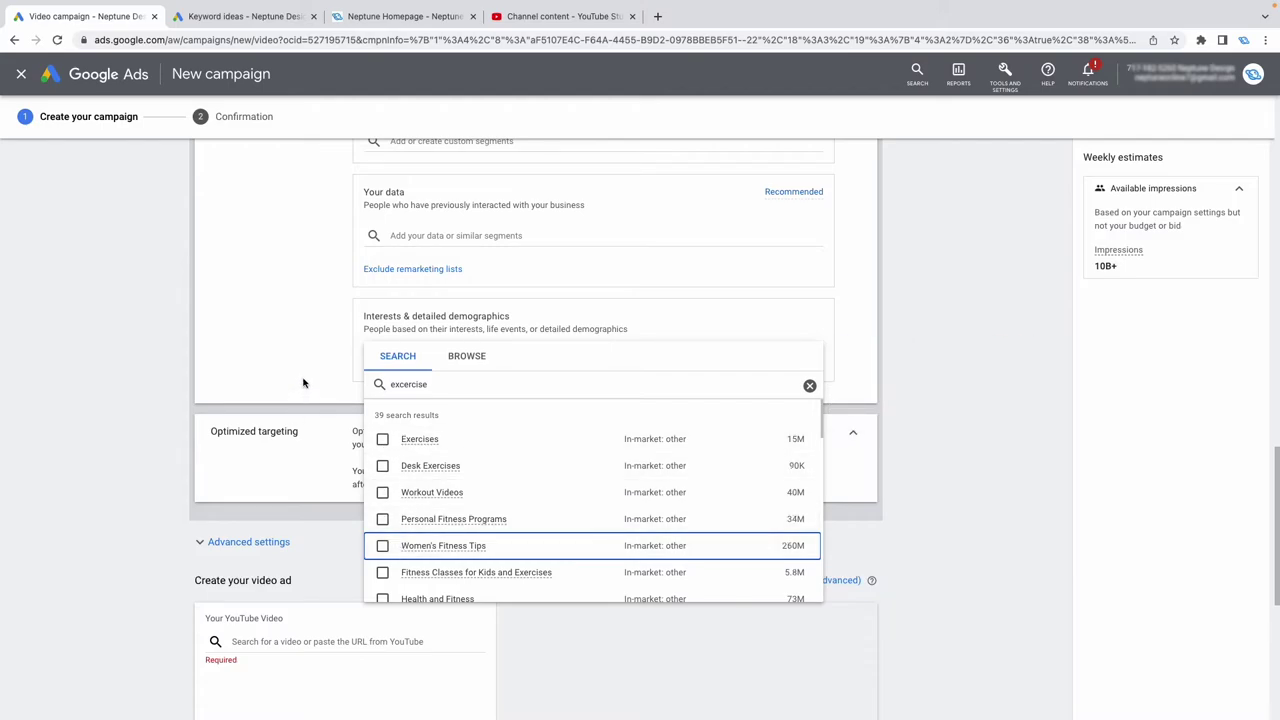
click(304, 383)
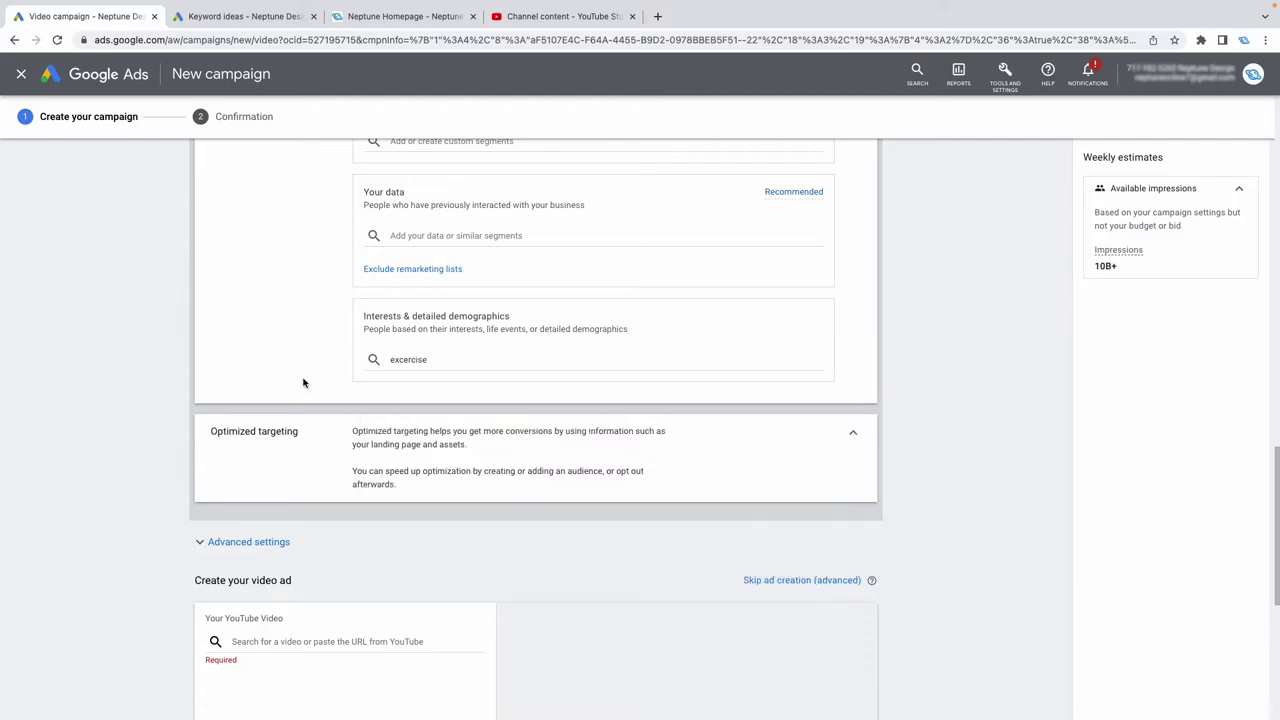
Clear the search term from the interests and detailed demographics segments, close the list, and look over the video ad section.
click(491, 361)
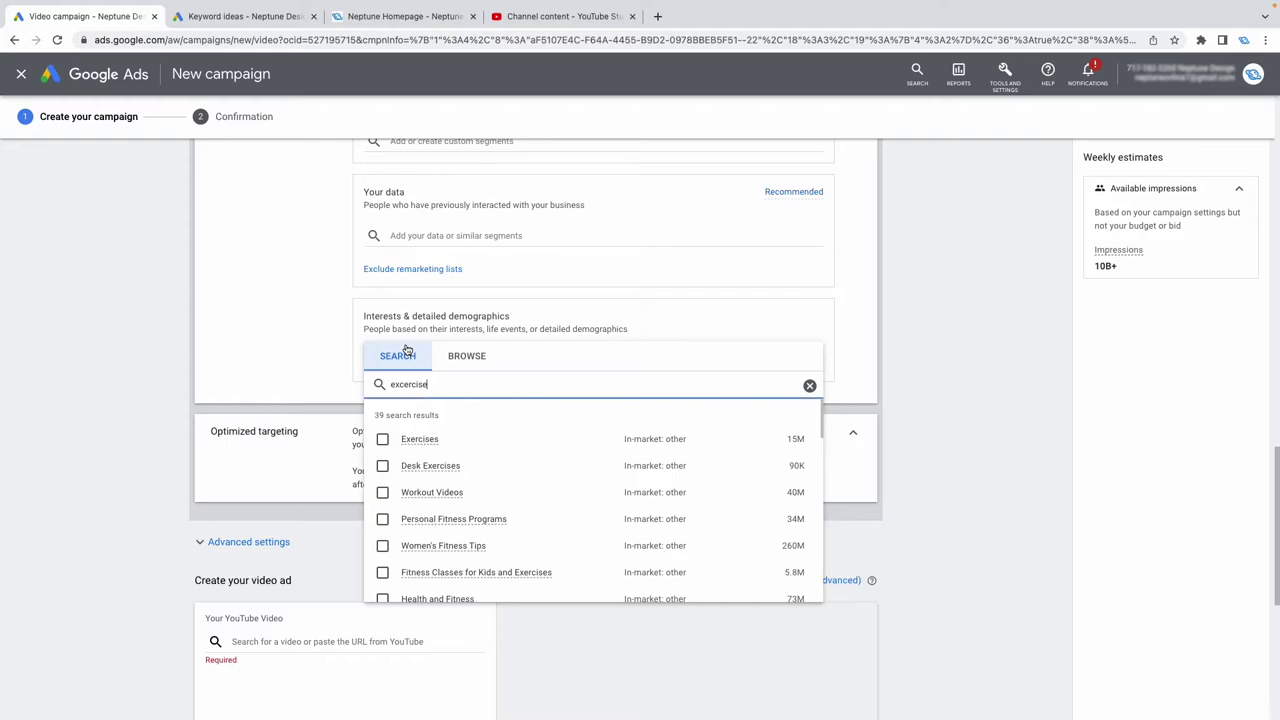
key(BackSpace)
key(BackSpace)
key(BackSpace)
key(BackSpace)
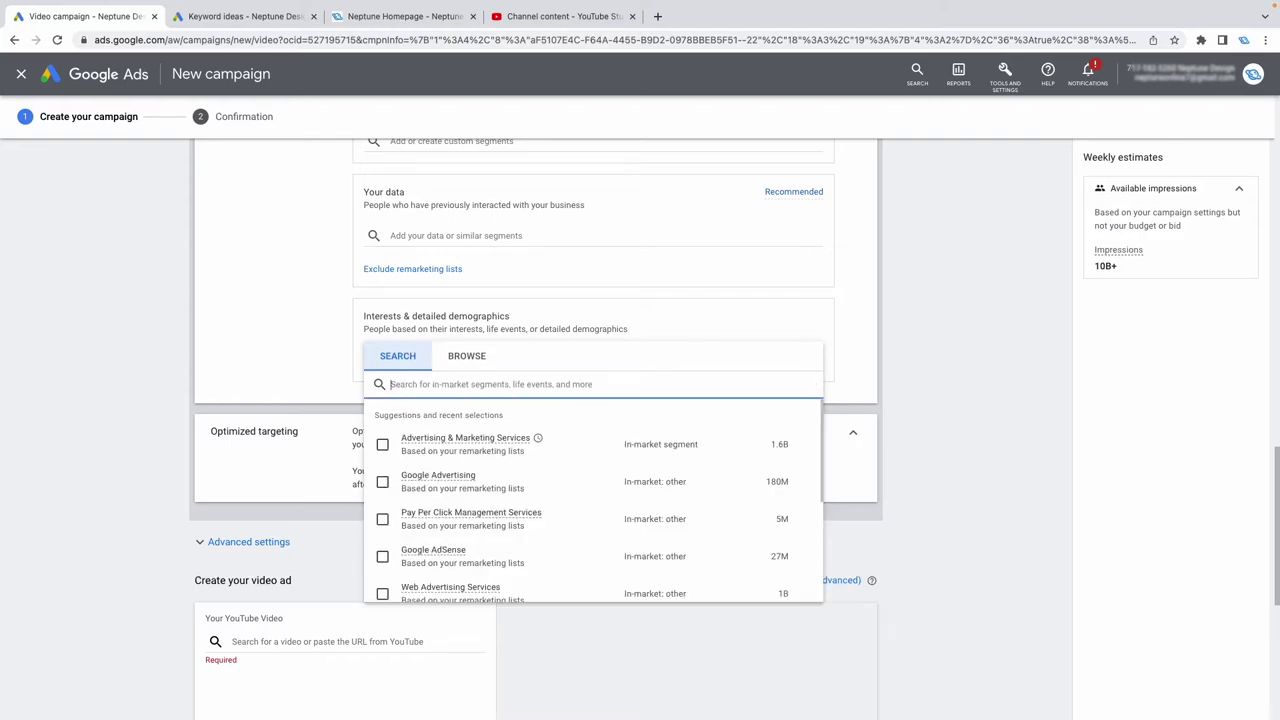
click(282, 334)
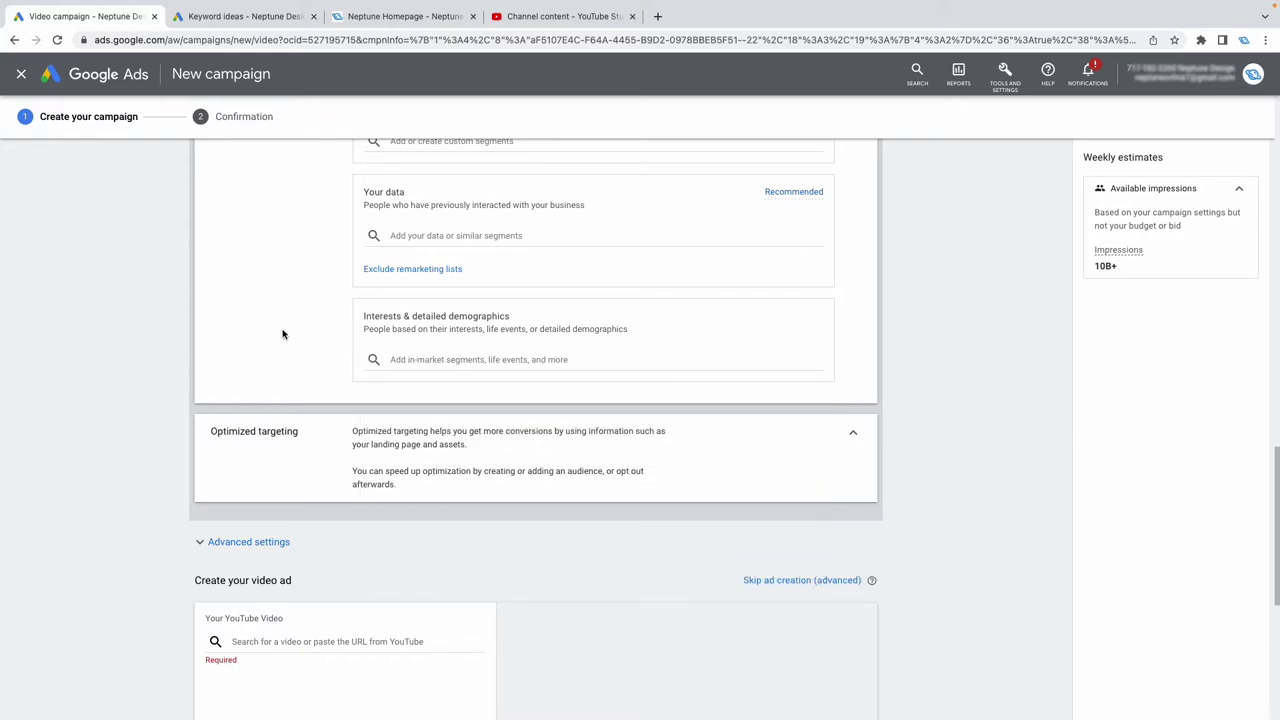
scroll(282, 334, down, 5)
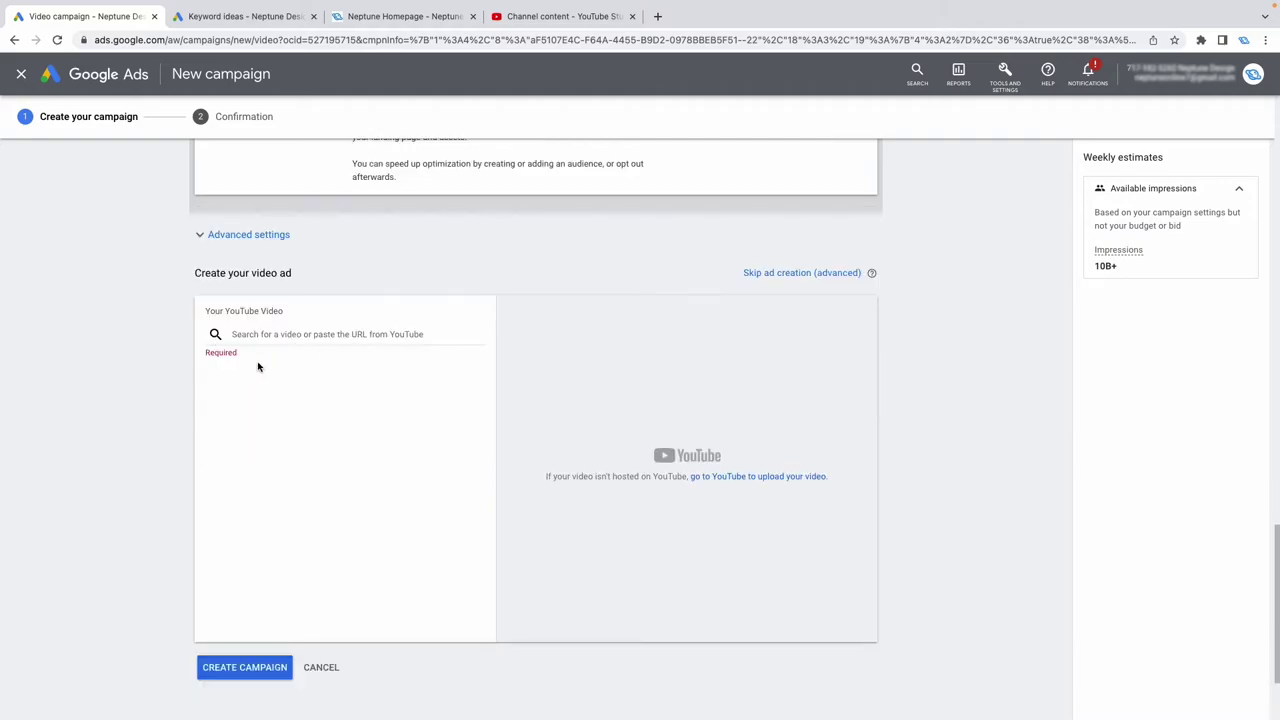
scroll(266, 606, up, 2)
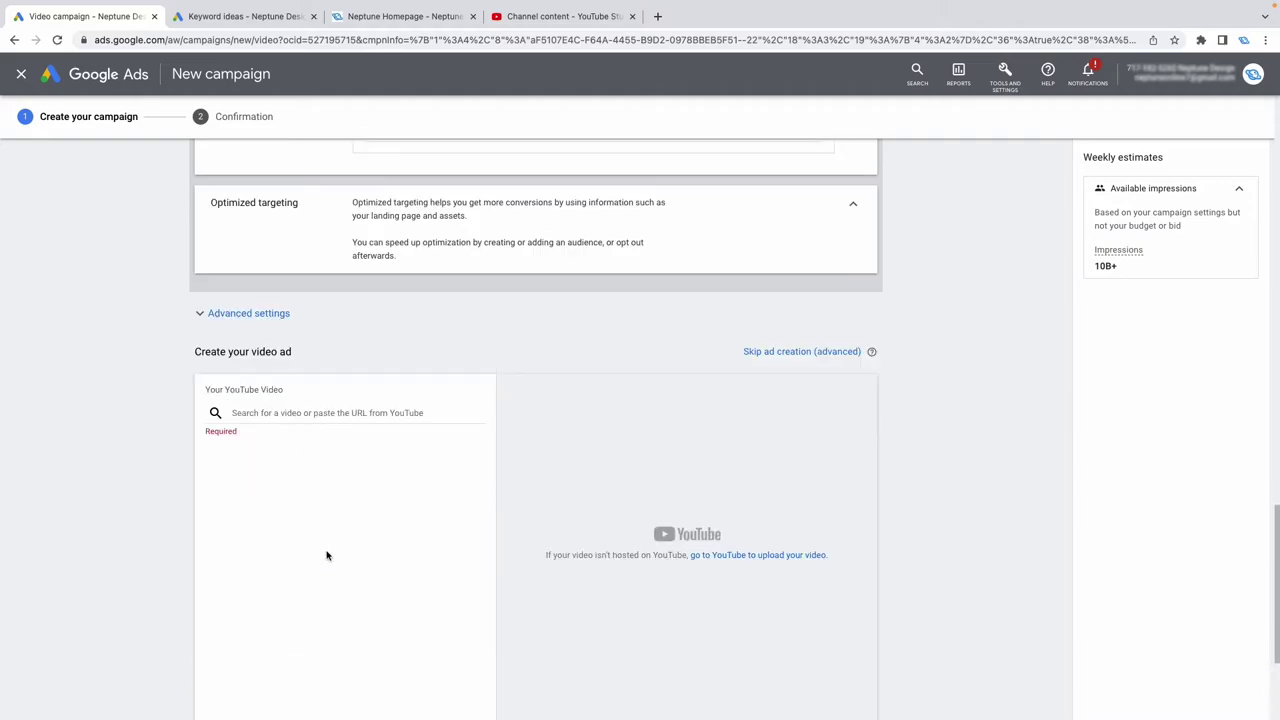
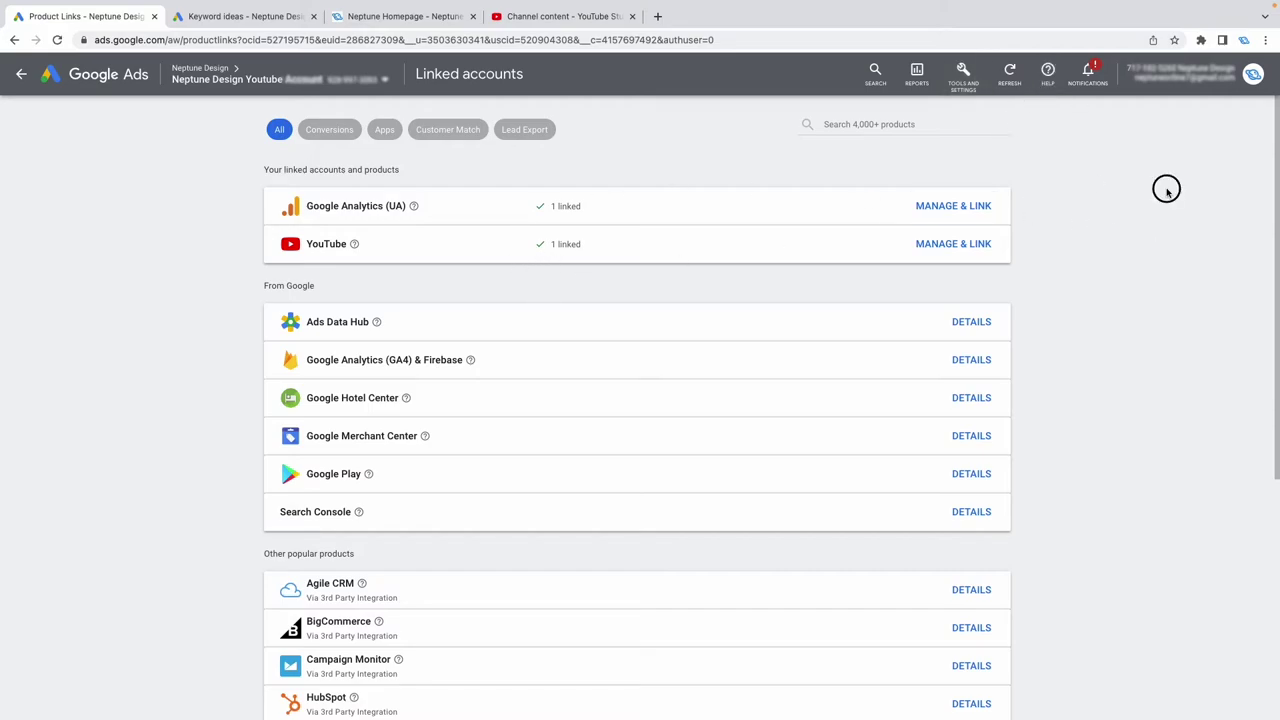
View the account's data segments in the Audience manager, and return to the campaigns overview.
click(963, 75)
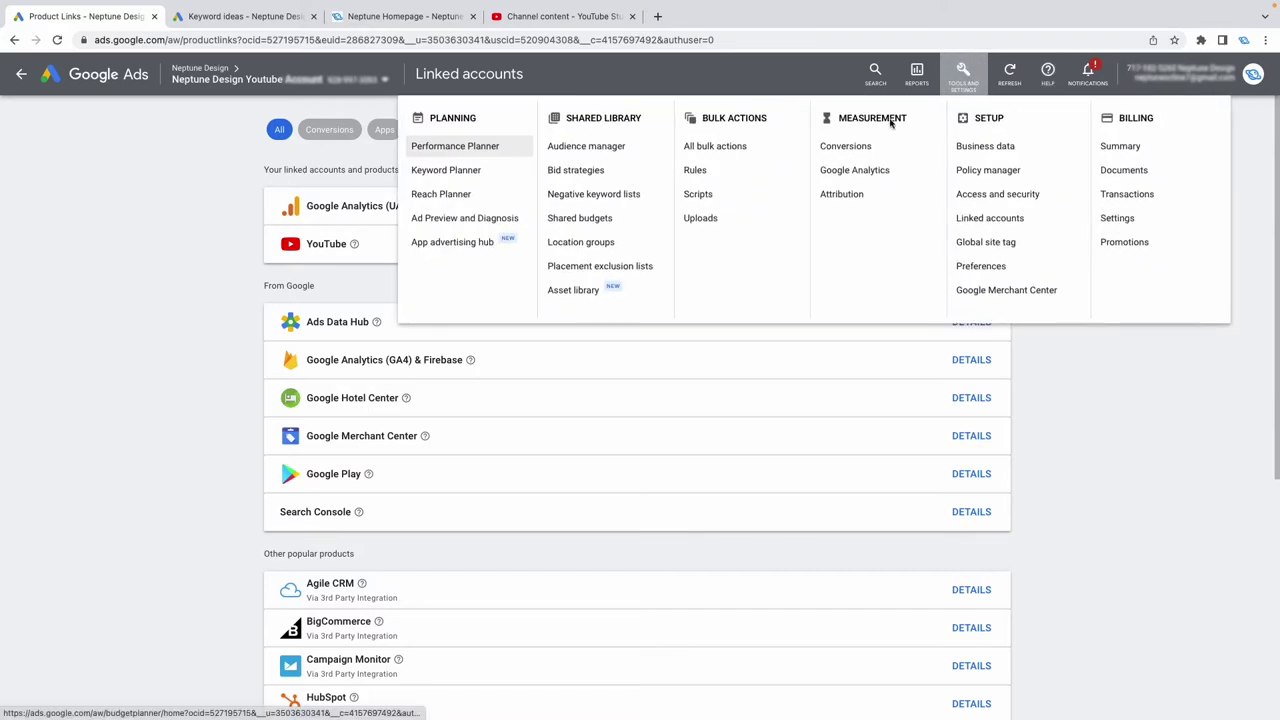
click(655, 150)
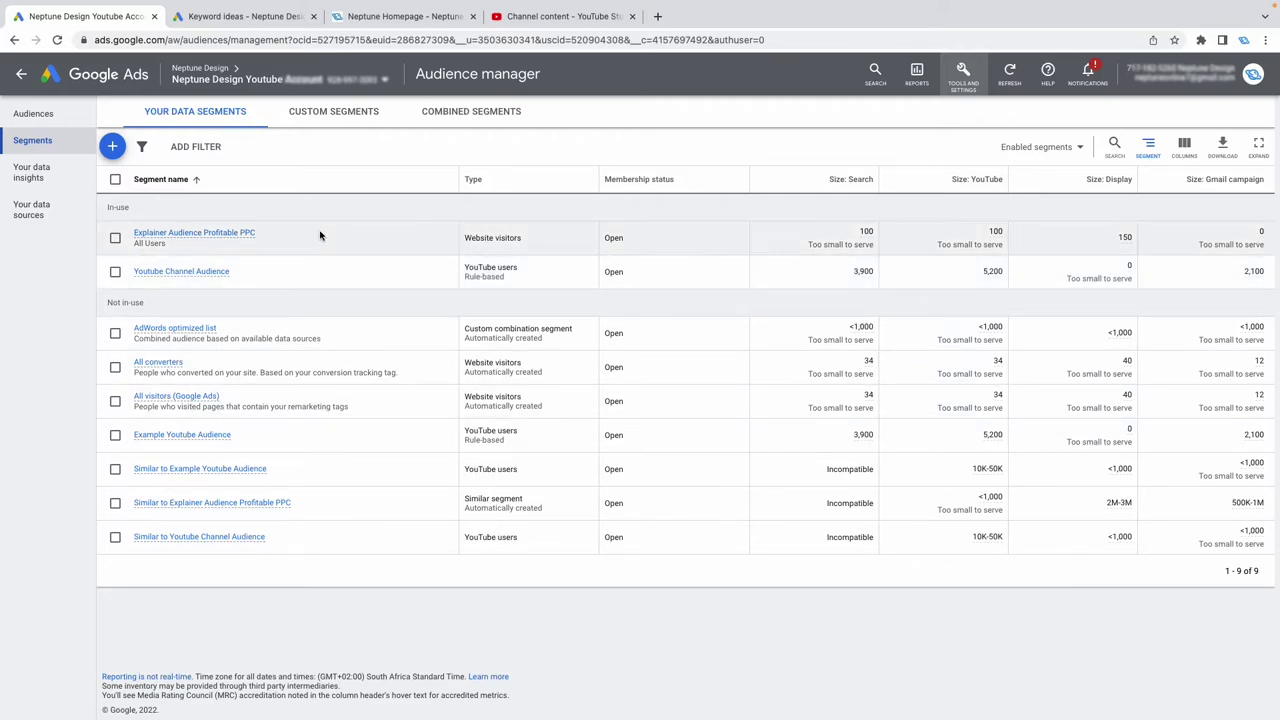
click(21, 74)
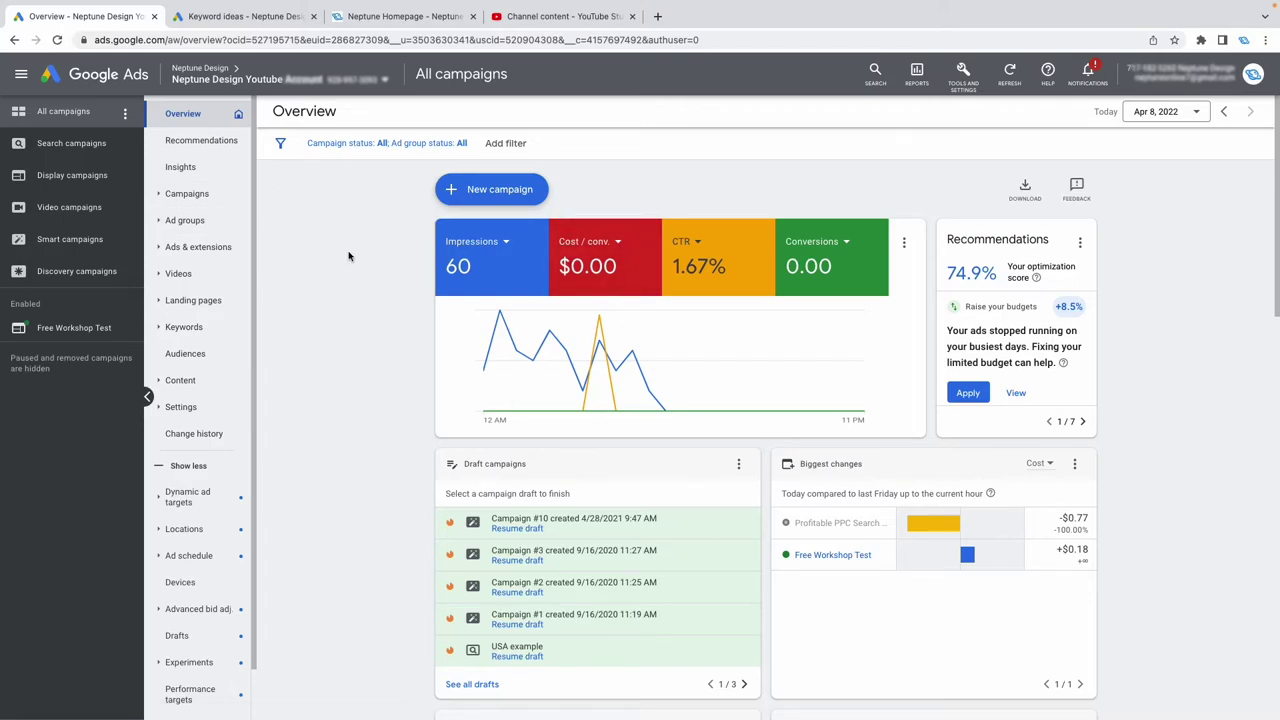
Start a new campaign with the Leads goal, keep the default conversion goals, and select the Video campaign type.
click(491, 189)
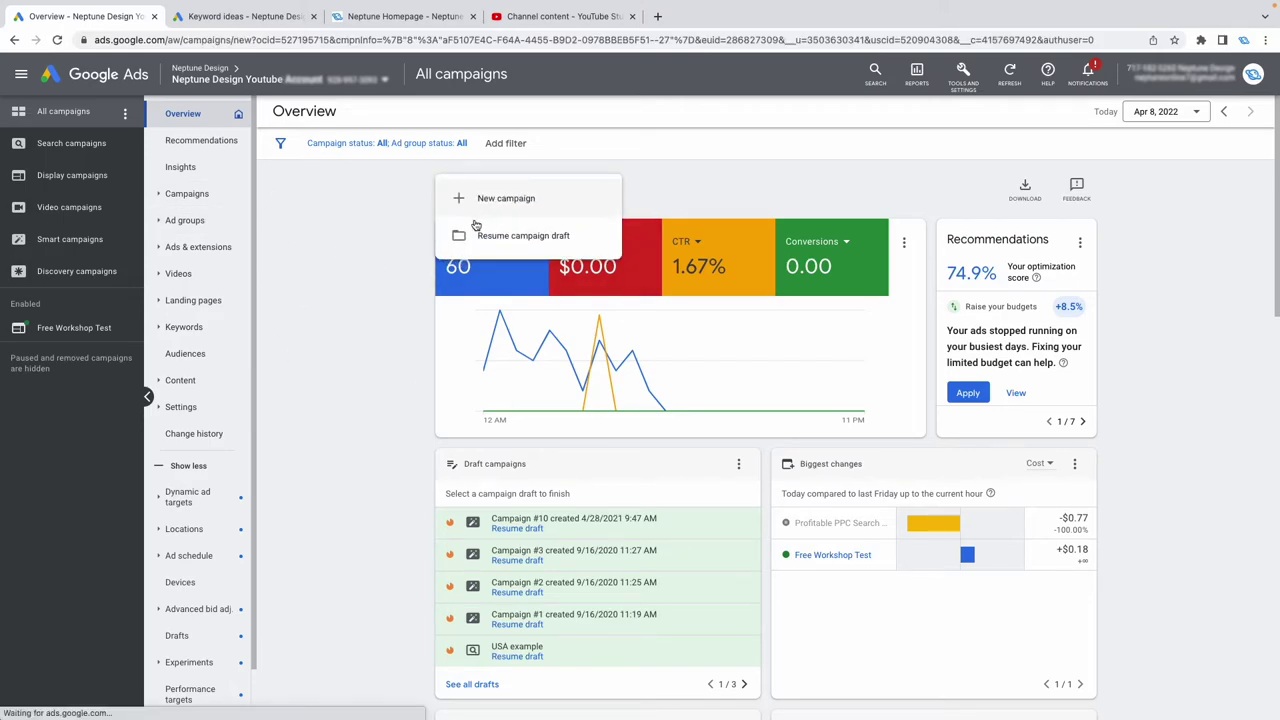
click(478, 203)
click(531, 283)
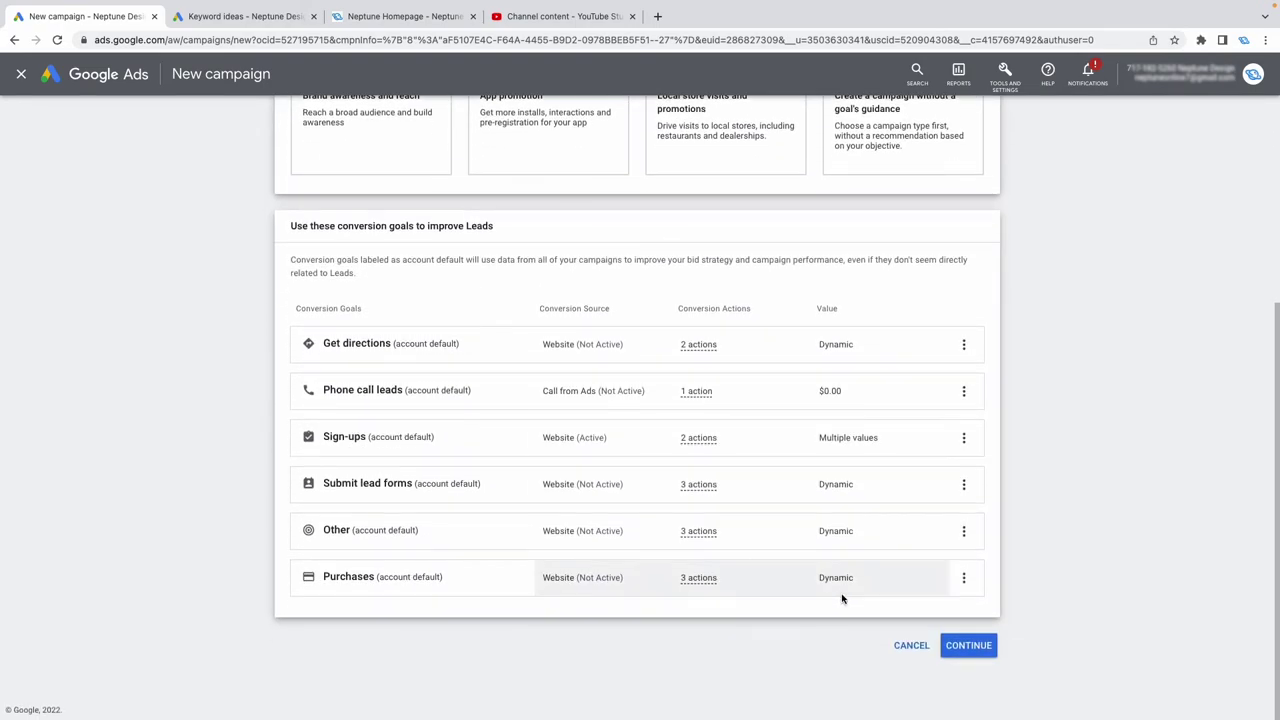
click(968, 647)
click(346, 558)
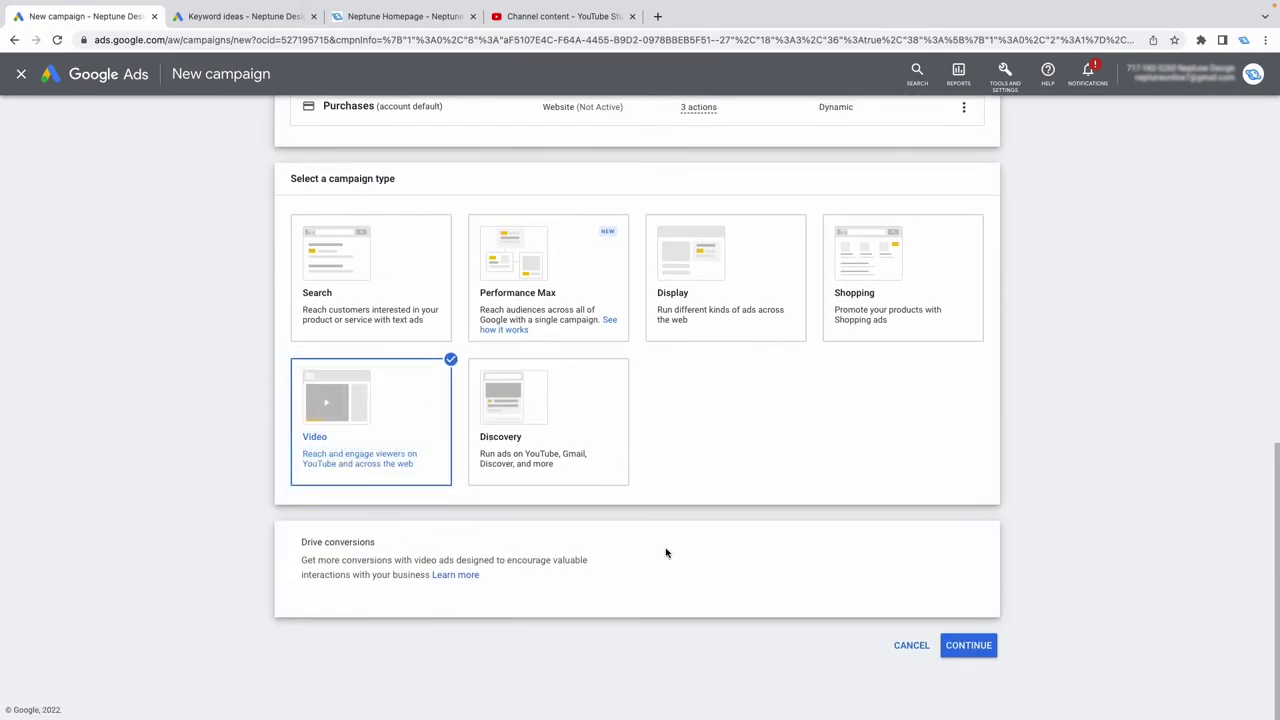
click(966, 645)
Name the campaign "YT ads - Remarketing".
click(489, 286)
drag(489, 286, 210, 266)
text(Y)
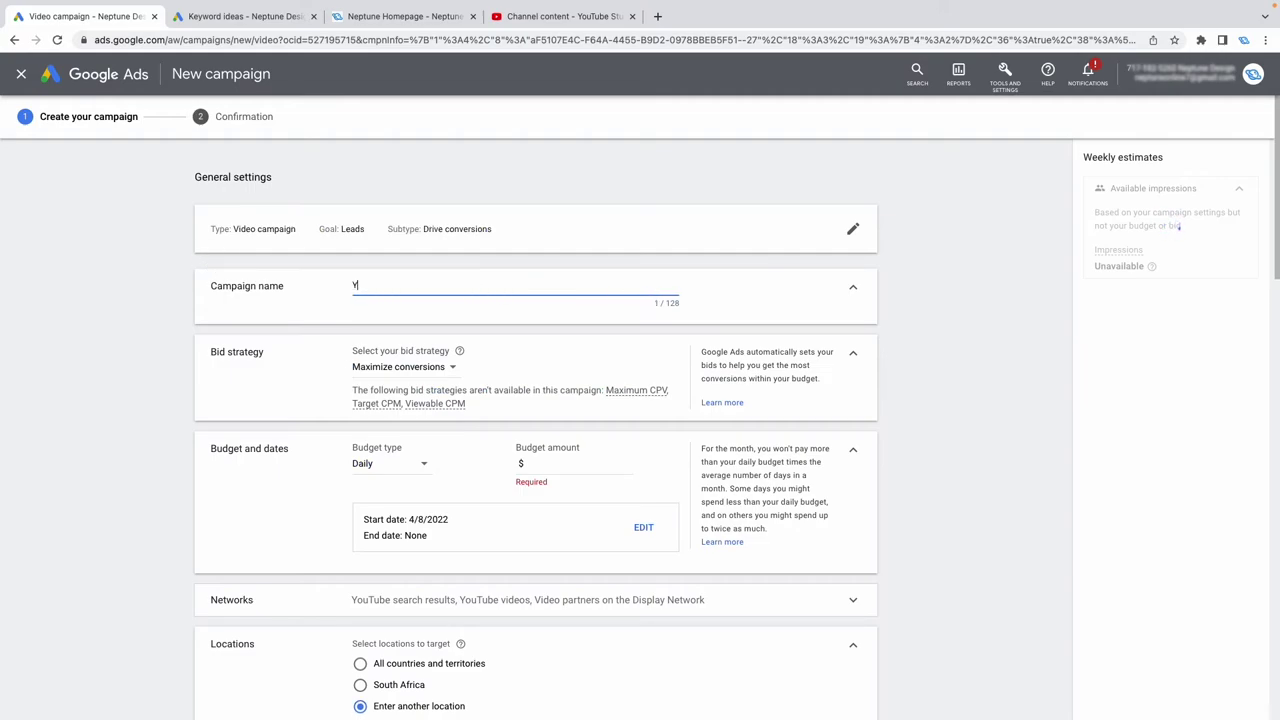
text(T ads -  Rematrketing)
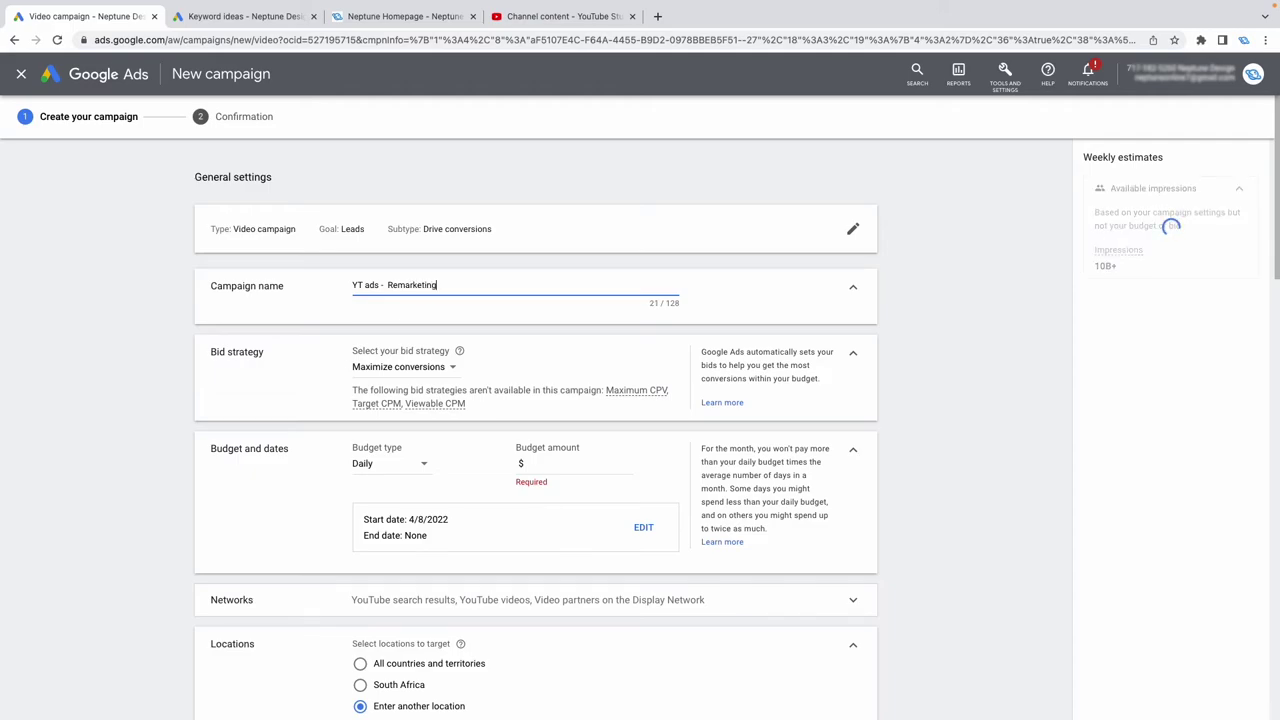
click(977, 299)
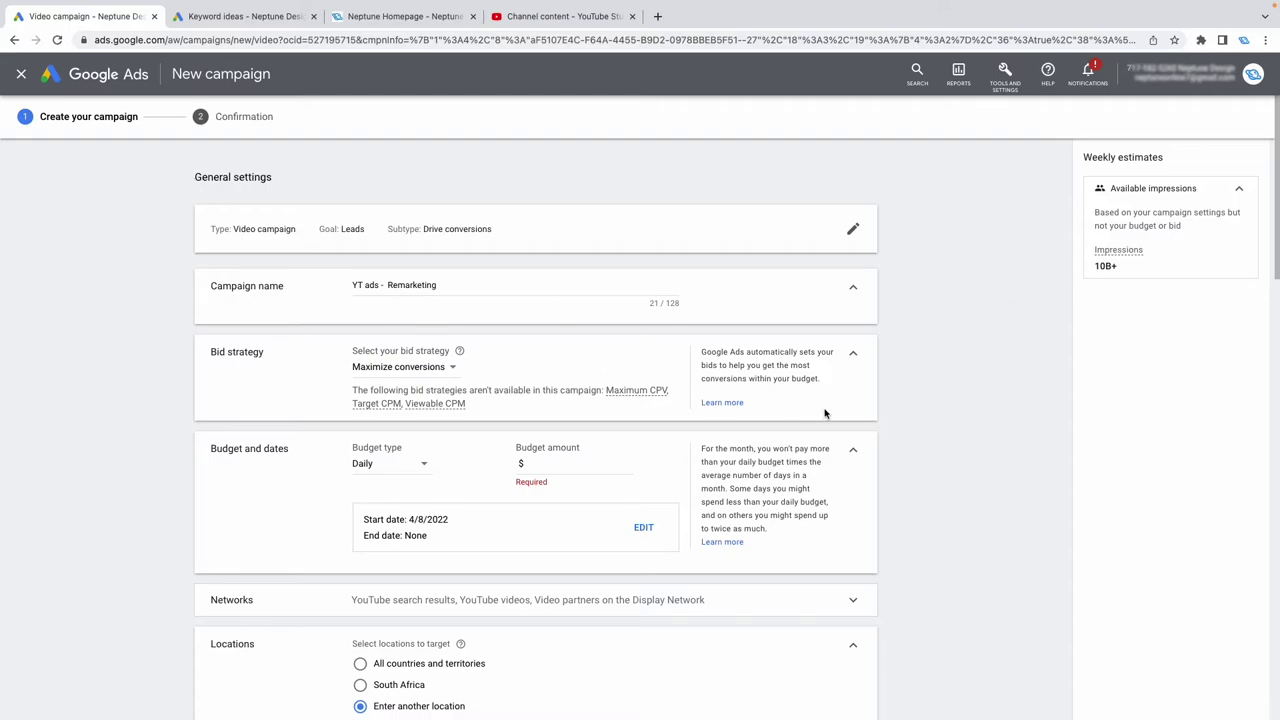
Review the campaign's budget, network, location and language settings, and collapse the Locations section.
scroll(826, 414, down, 4)
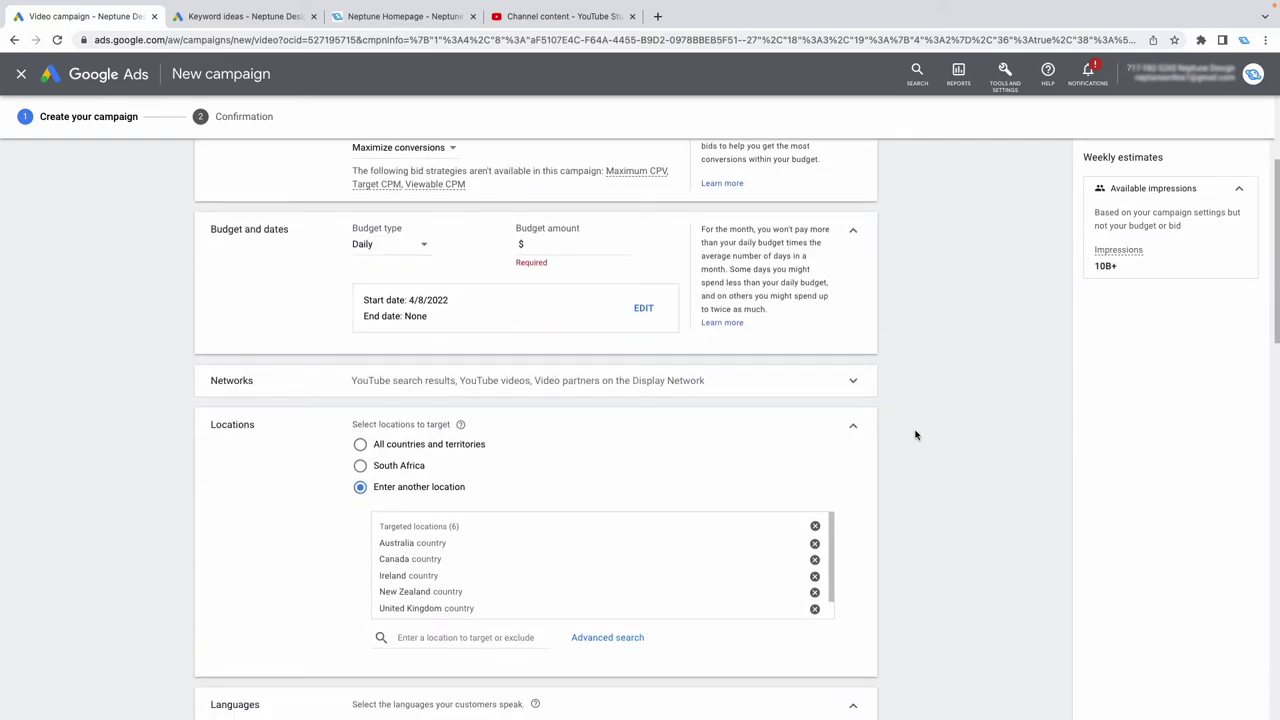
scroll(905, 430, down, 1)
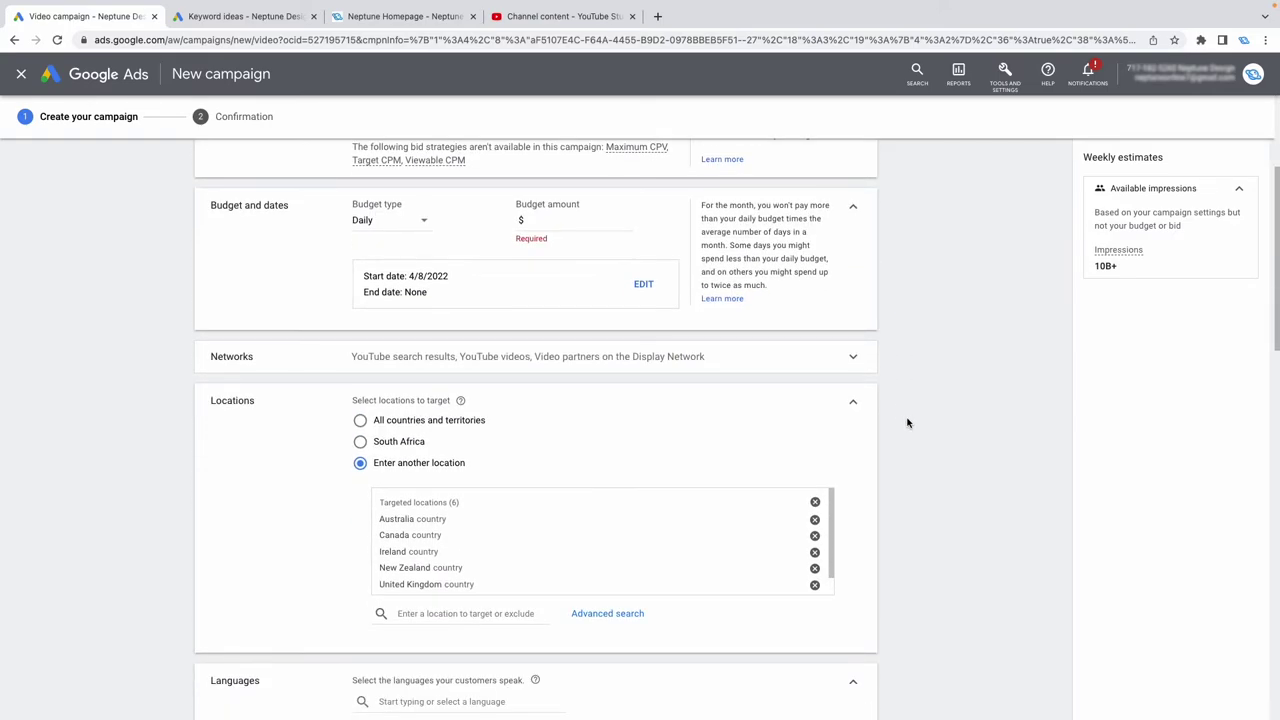
click(850, 406)
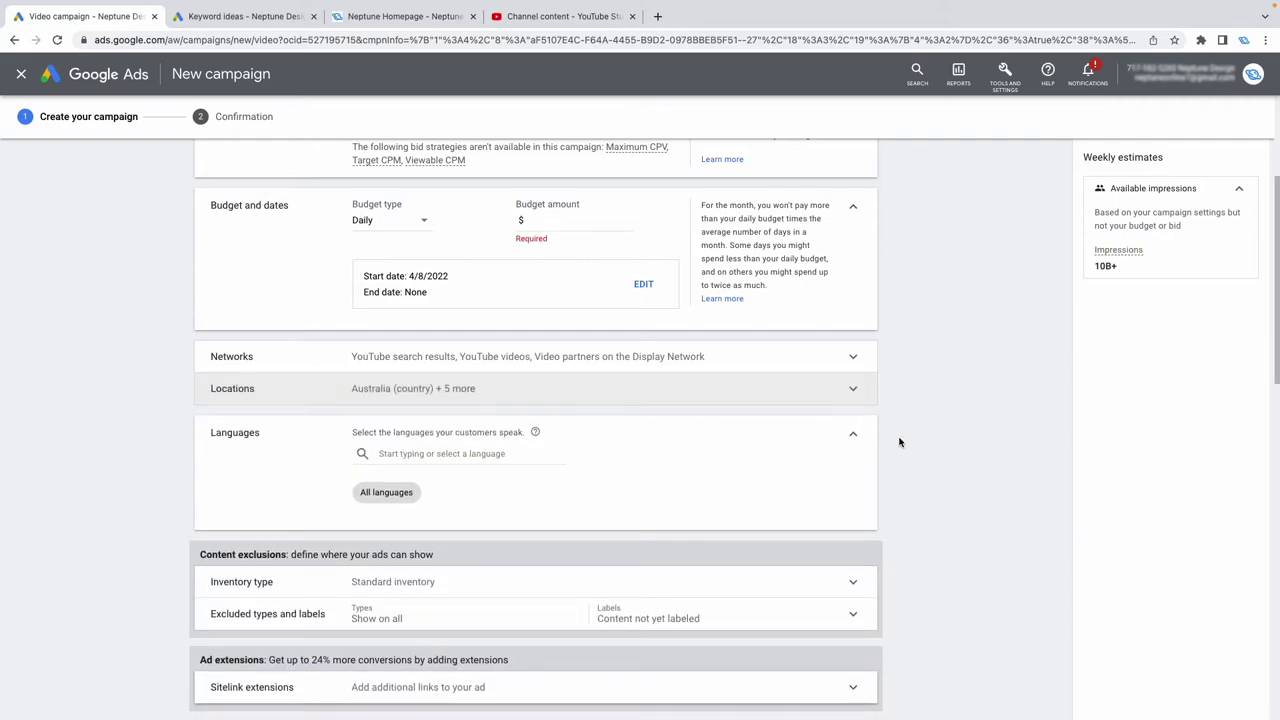
scroll(900, 445, down, 3)
scroll(829, 443, up, 4)
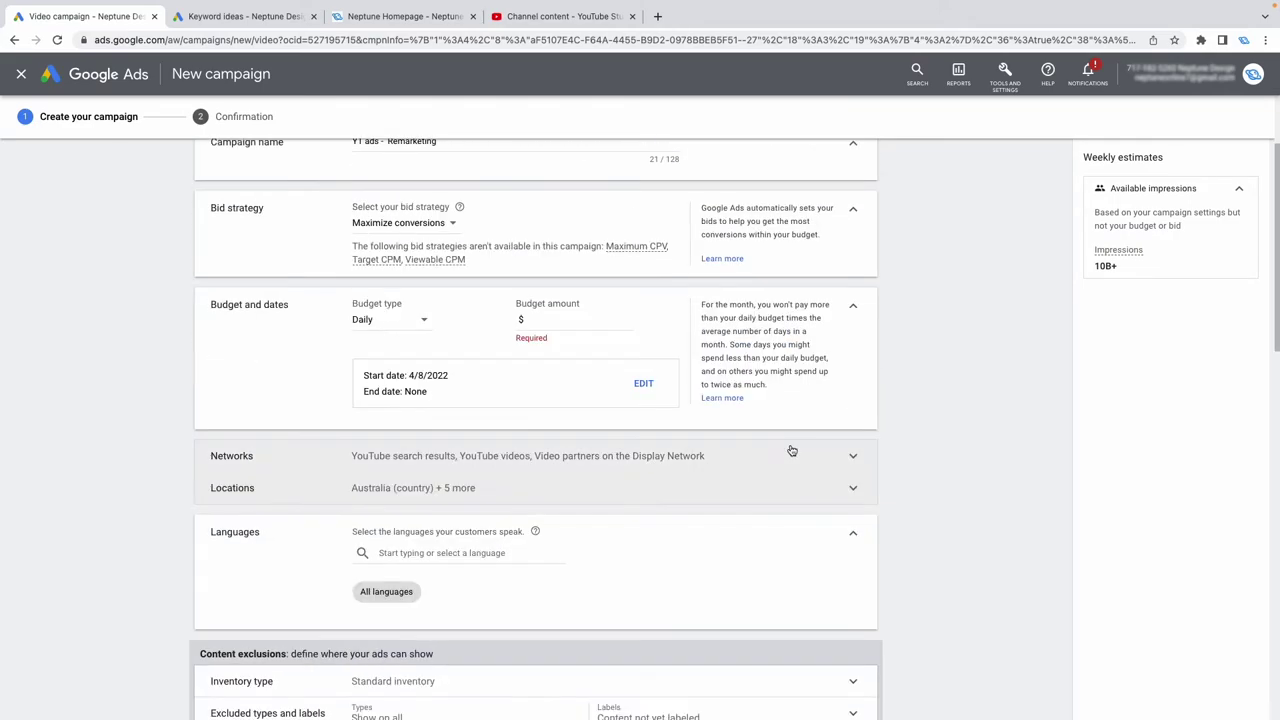
scroll(791, 449, down, 2)
scroll(565, 415, down, 5)
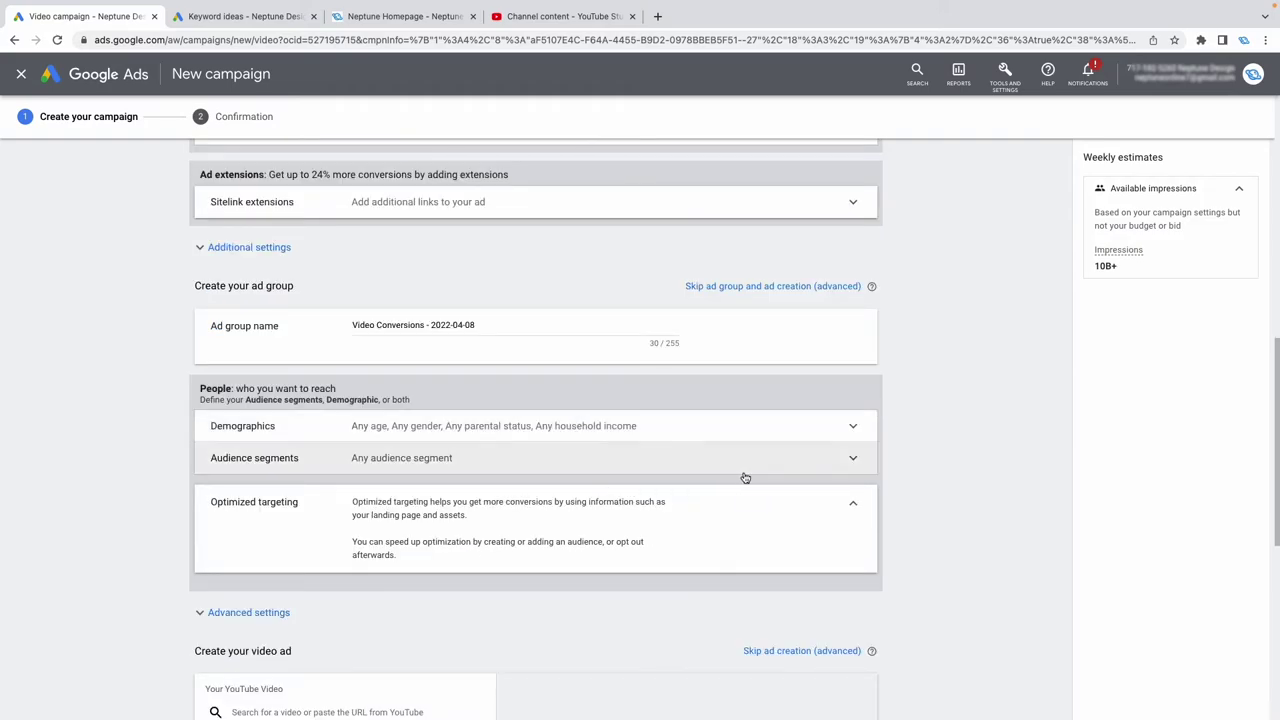
Expand the ad group's audience segments, view the suggested segments for Your data, and close the list without selecting any.
click(855, 463)
scroll(865, 476, down, 2)
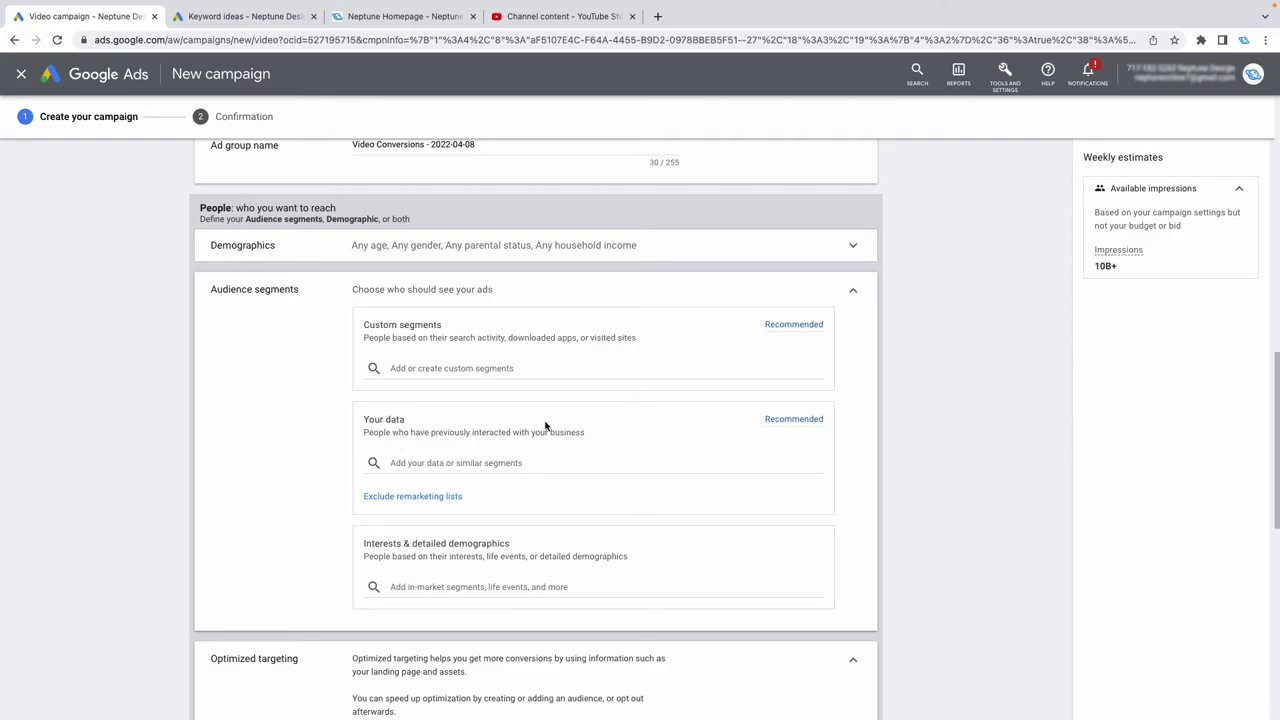
click(411, 463)
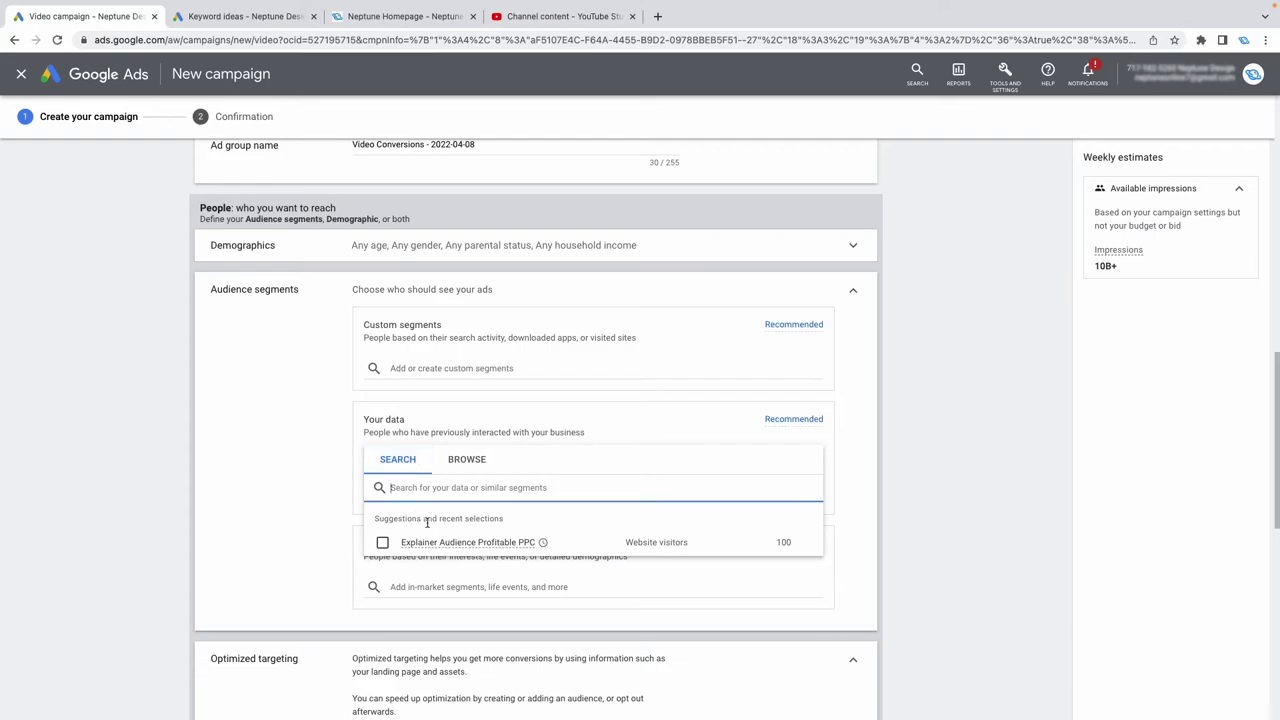
mouse_move(400, 543)
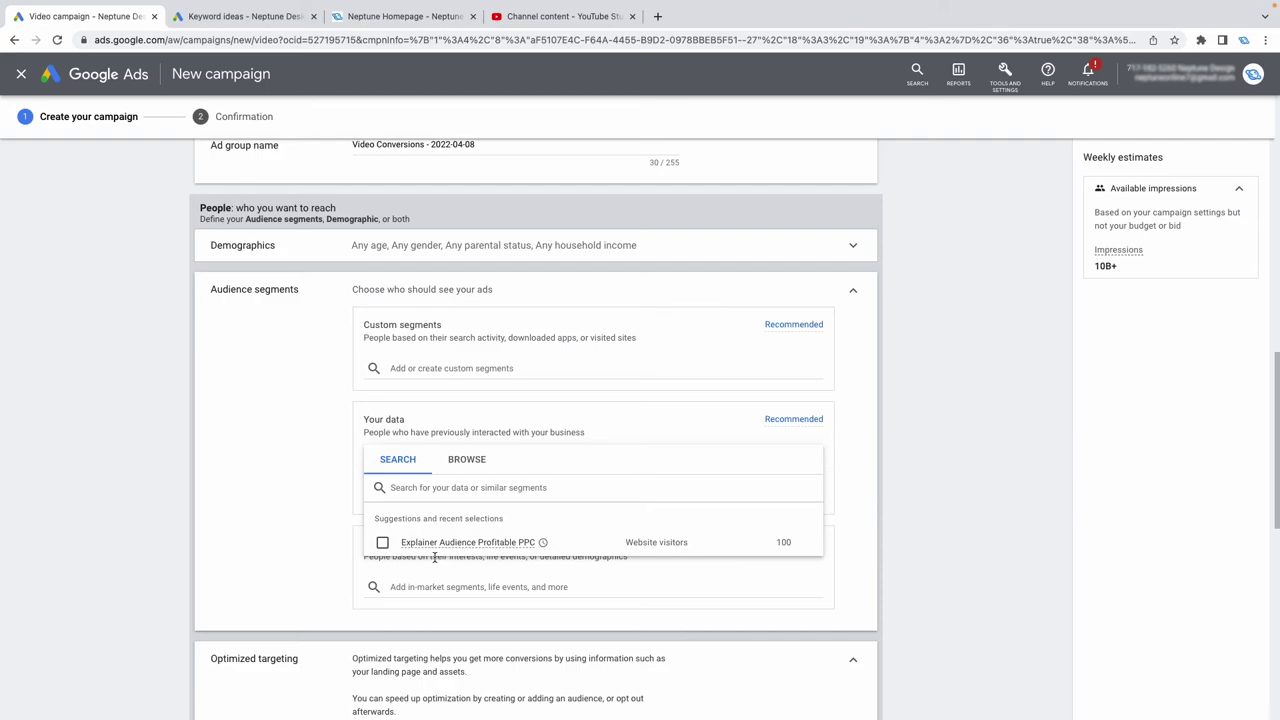
click(355, 500)
Browse the YouTube users segments in Your data, and add Youtube Channel Audience to the targeting.
click(448, 462)
click(483, 463)
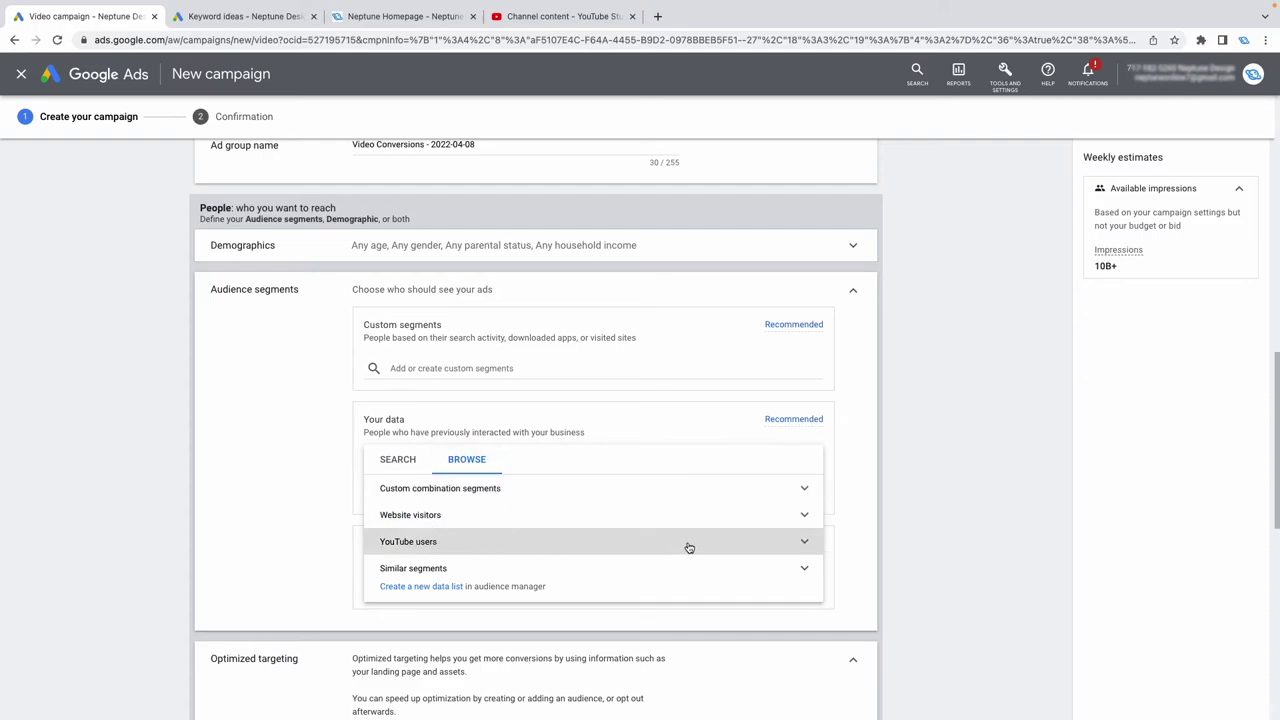
click(805, 541)
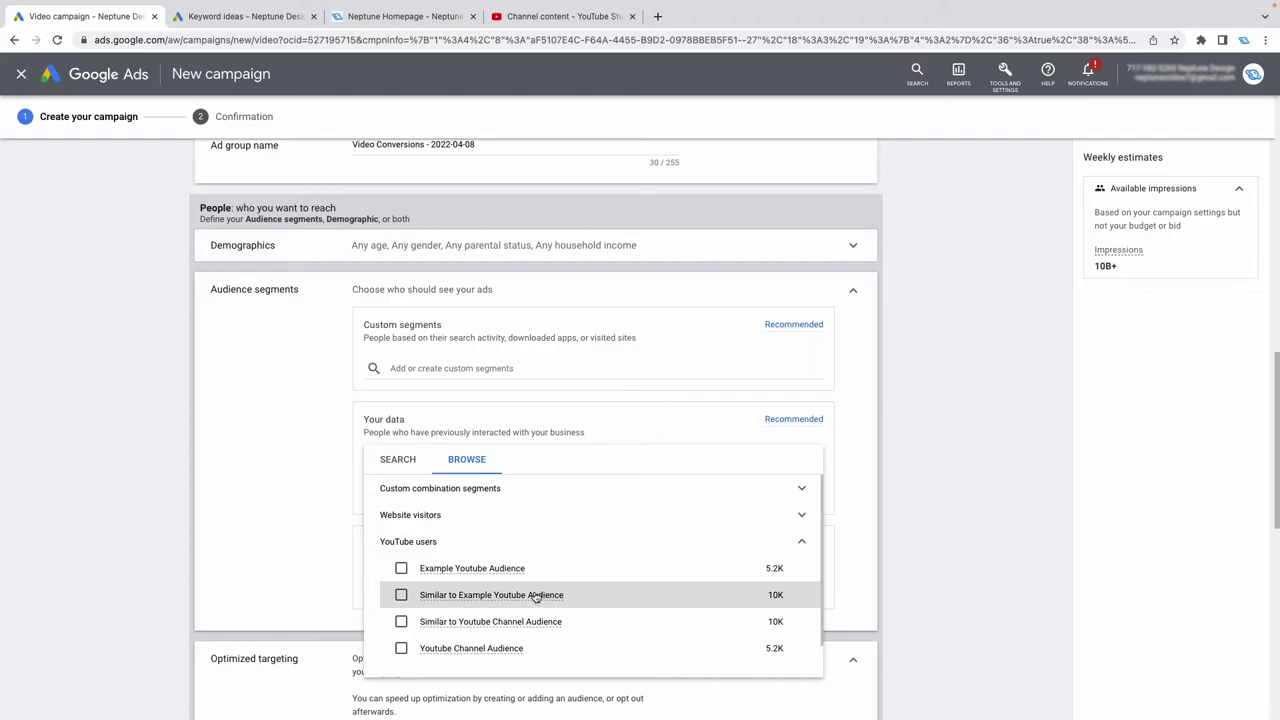
scroll(440, 645, down, 1)
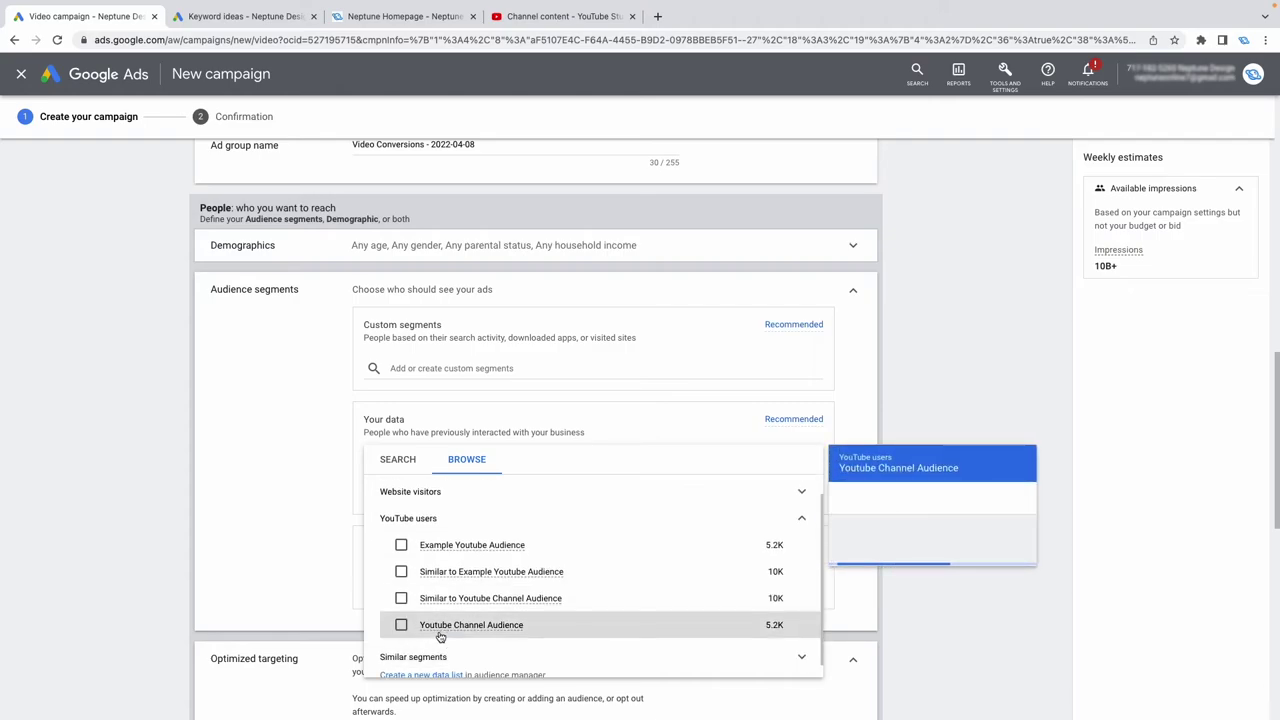
click(401, 625)
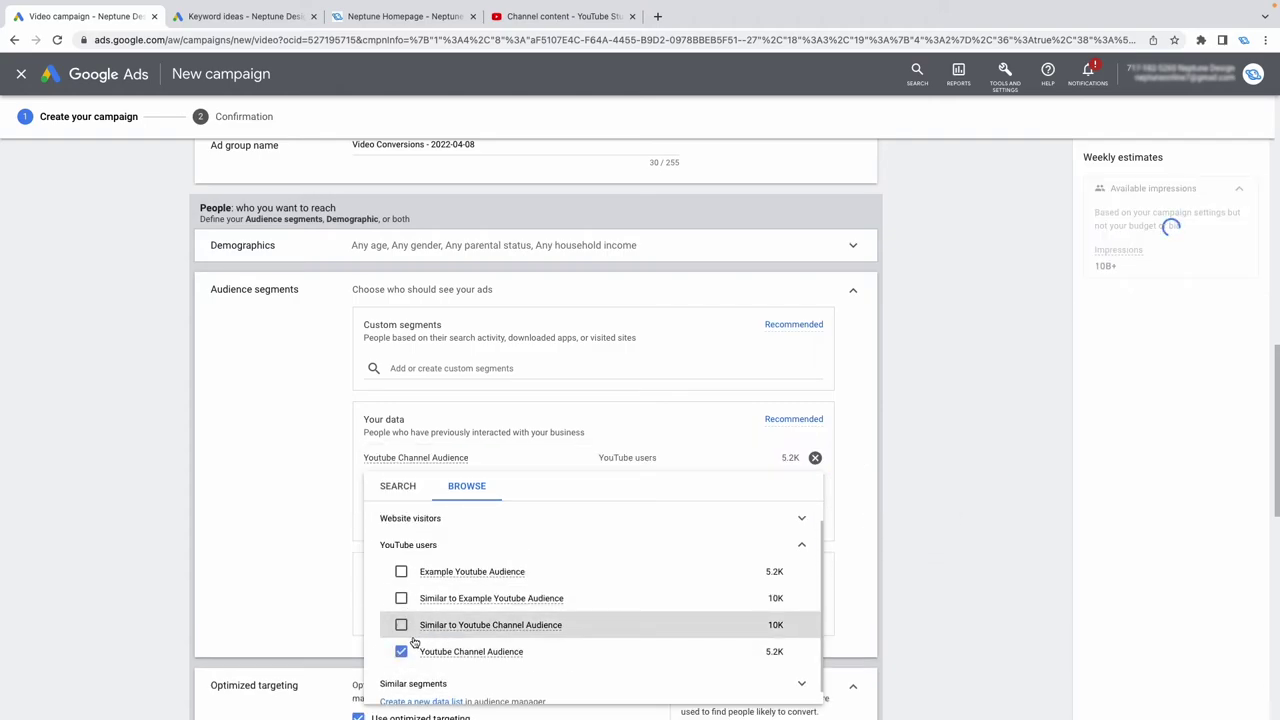
Add the Explainer Audience Profitable PPC segment from the website visitors, close the list, and review the selected segments.
click(805, 546)
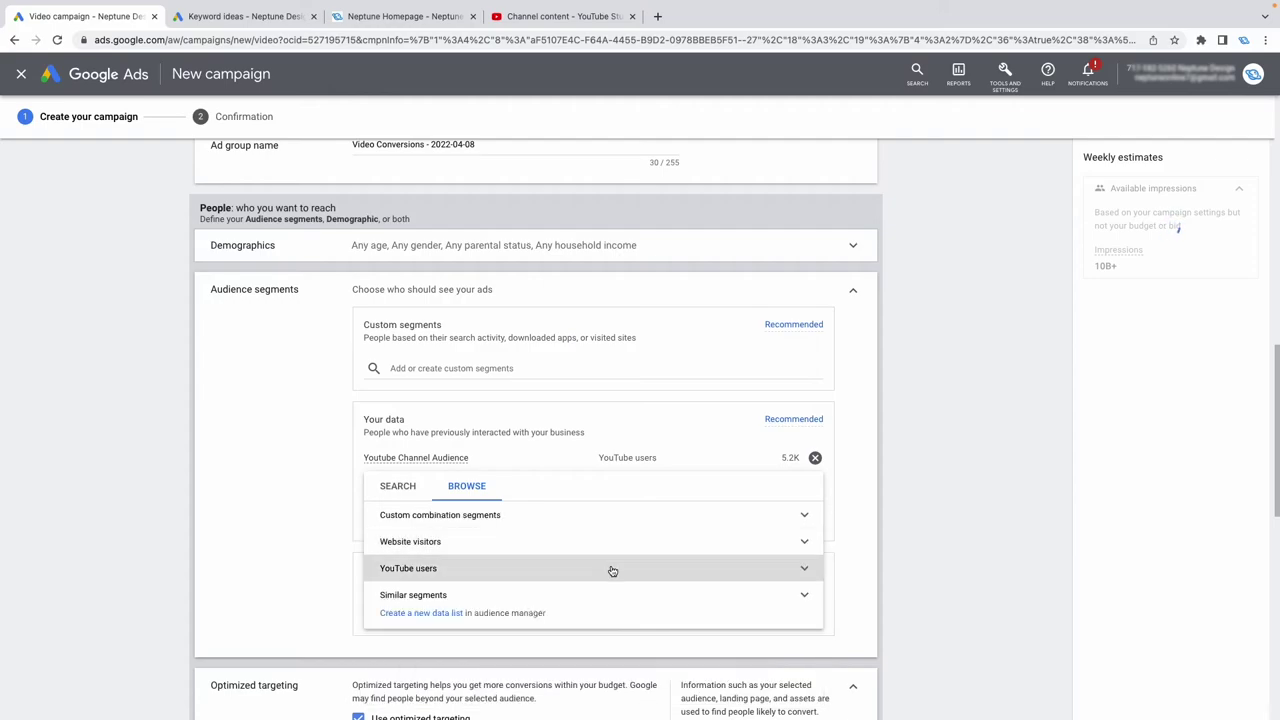
click(803, 543)
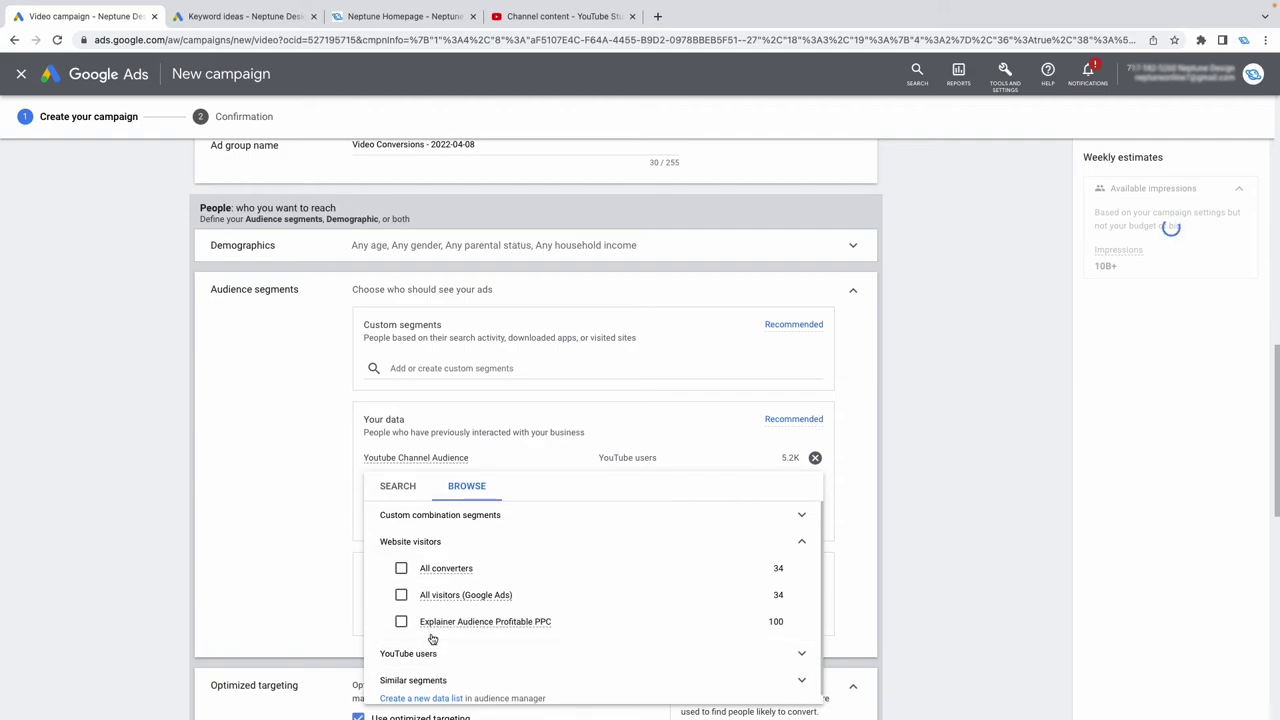
click(803, 542)
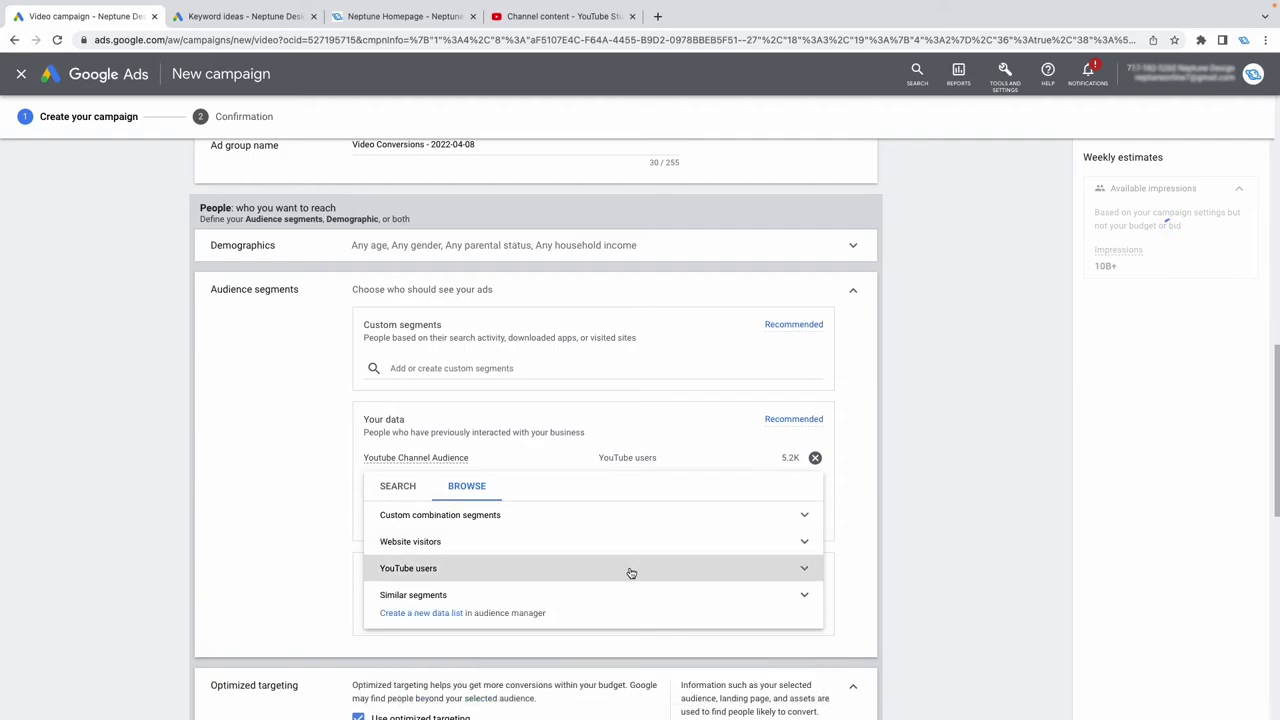
click(803, 545)
mouse_move(537, 621)
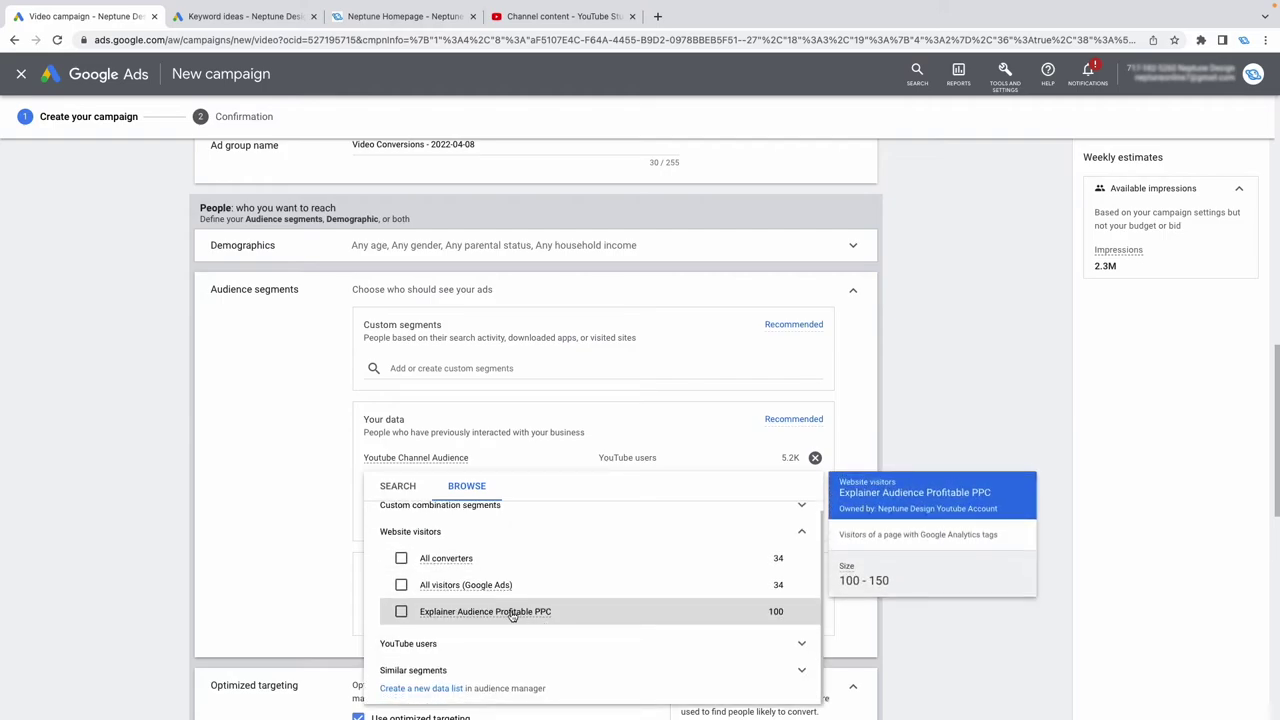
click(401, 611)
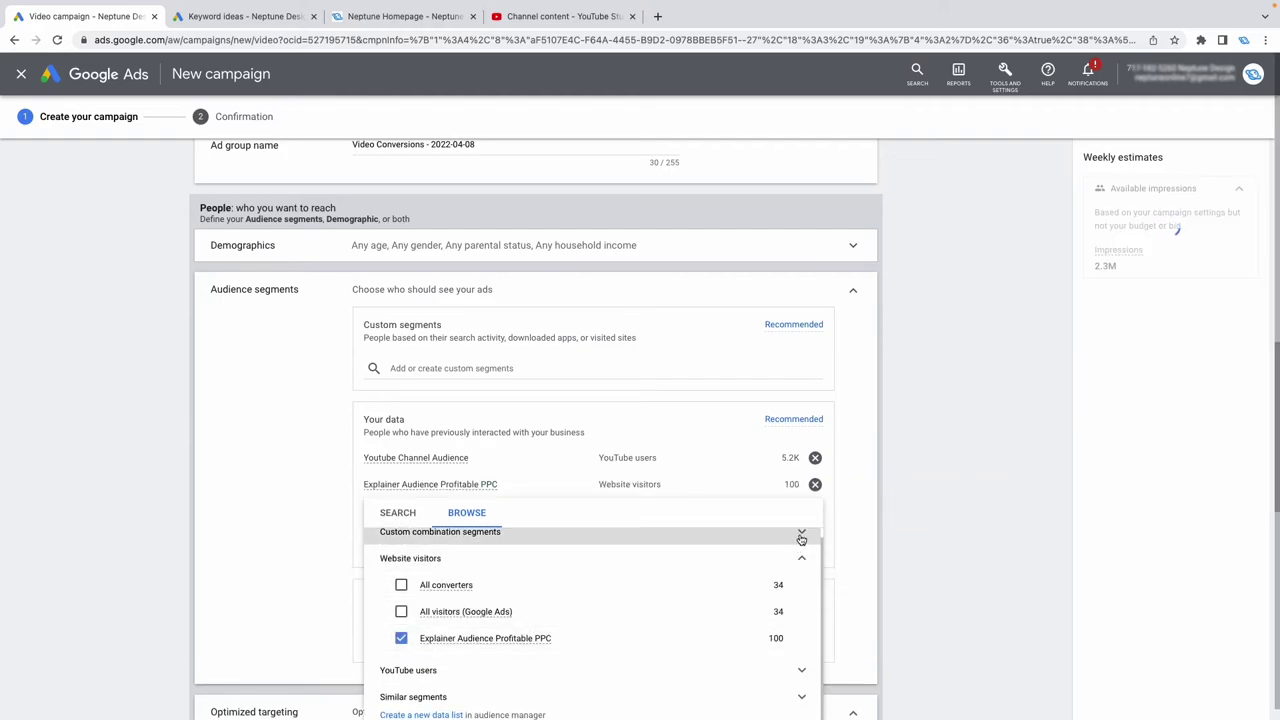
click(323, 526)
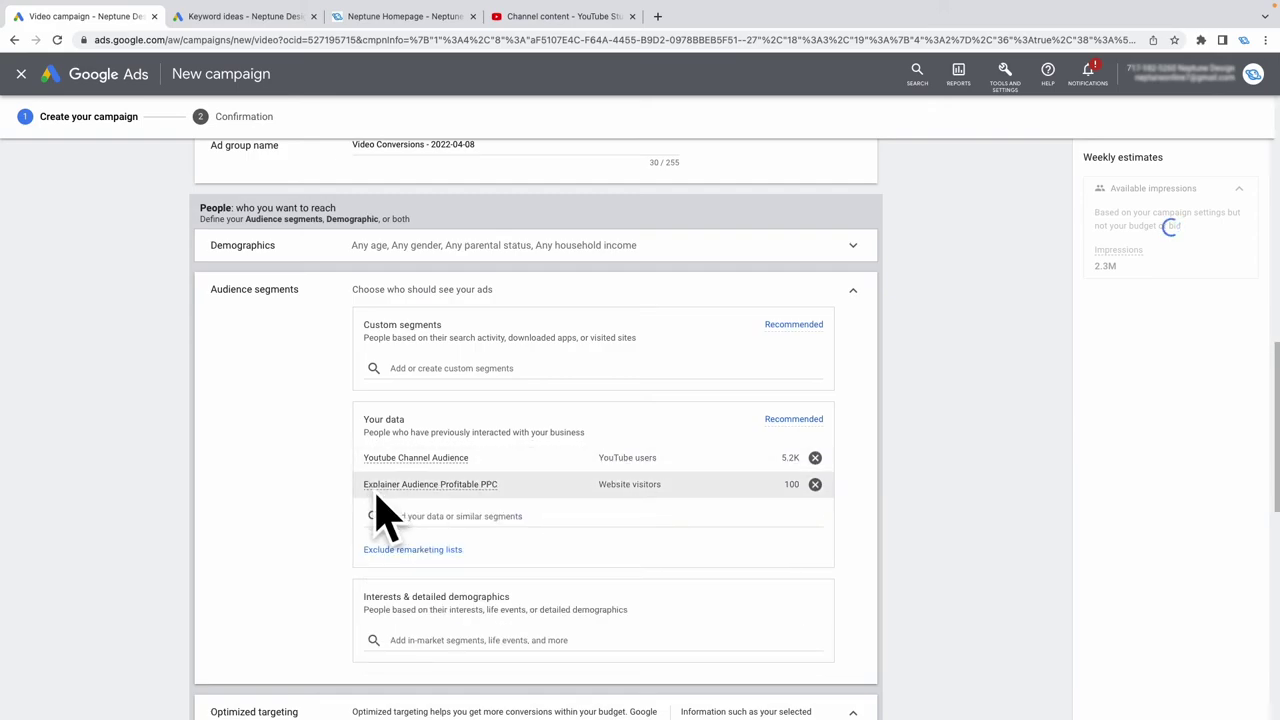
scroll(303, 534, down, 3)
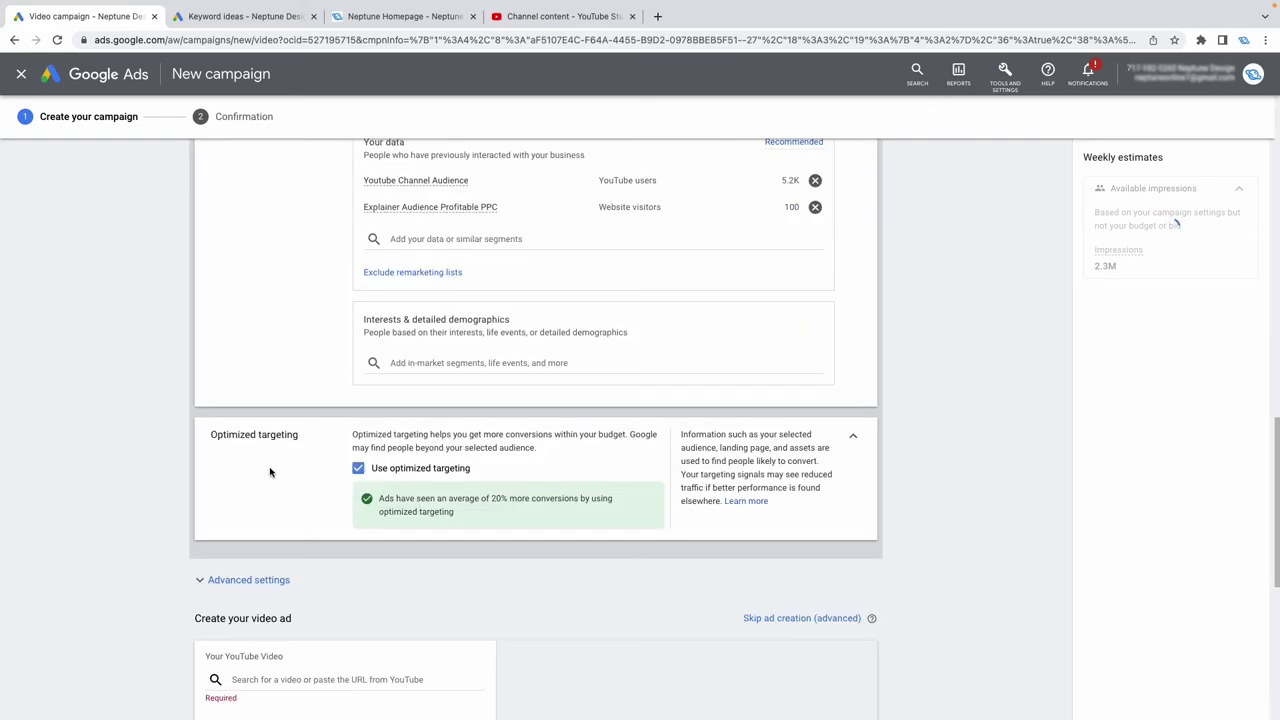
scroll(266, 480, up, 2)
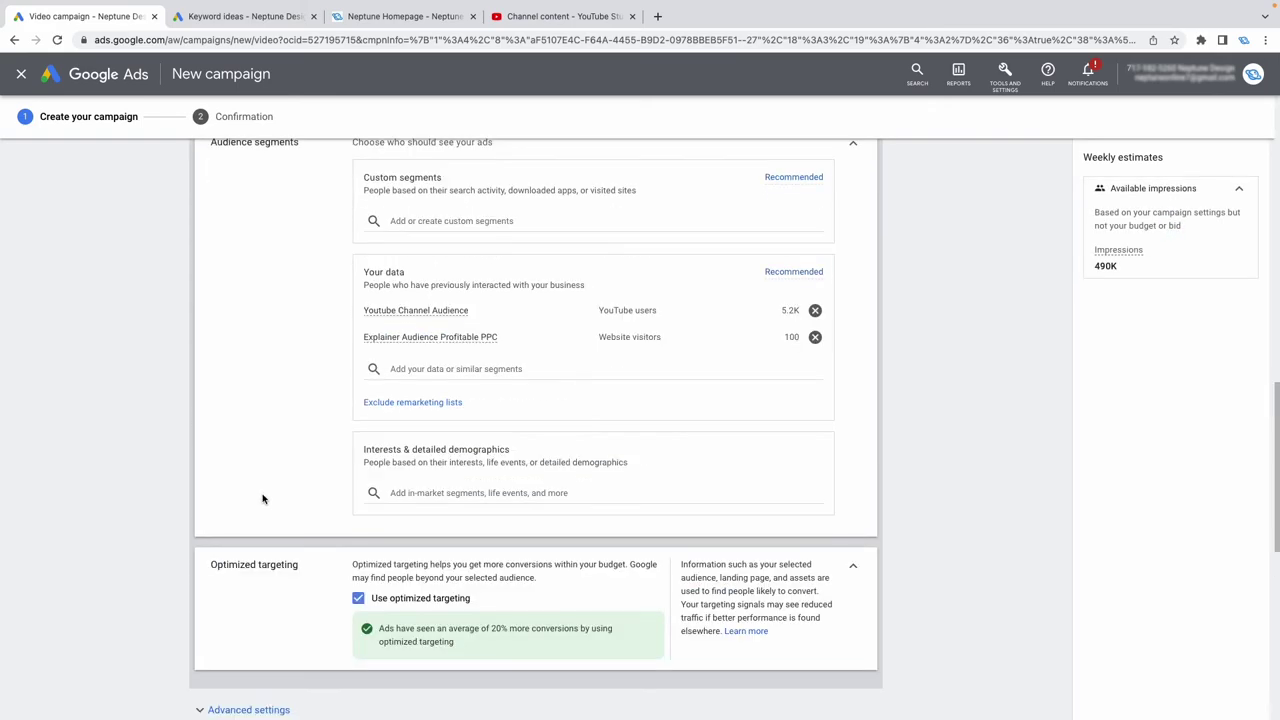
Turn off optimized targeting for the remarketing ad group.
scroll(364, 590, down, 1)
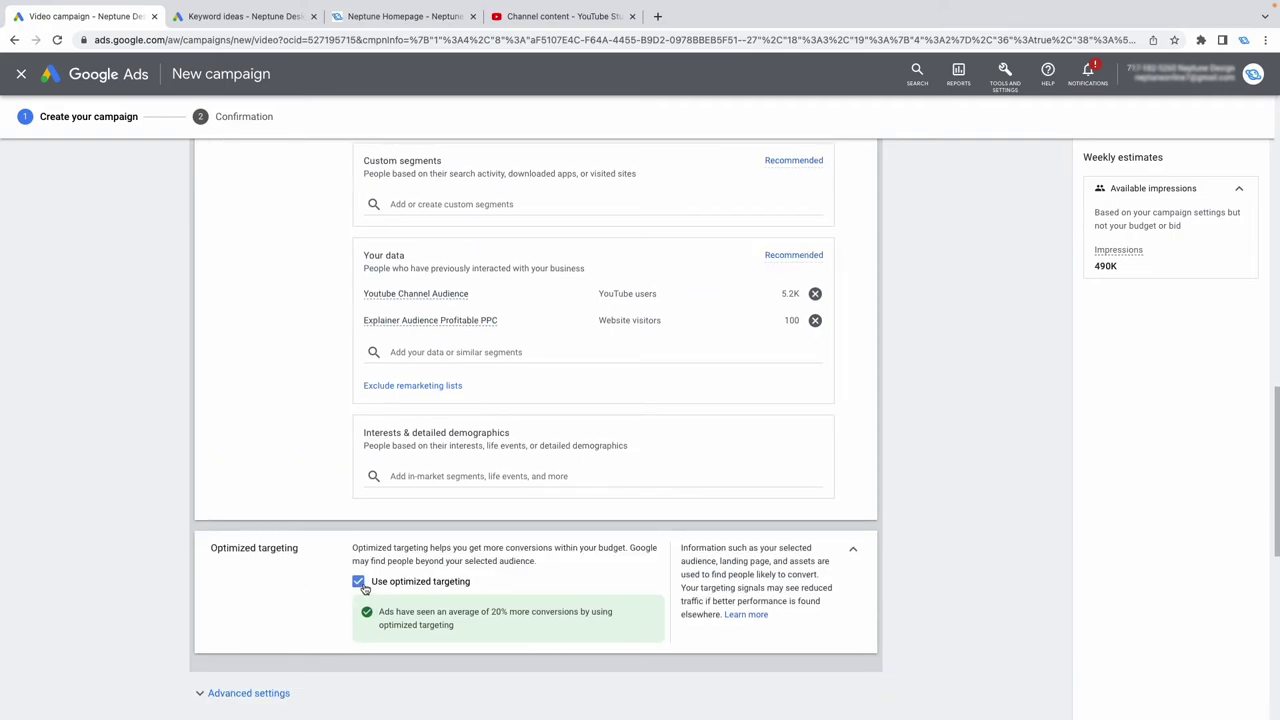
click(362, 588)
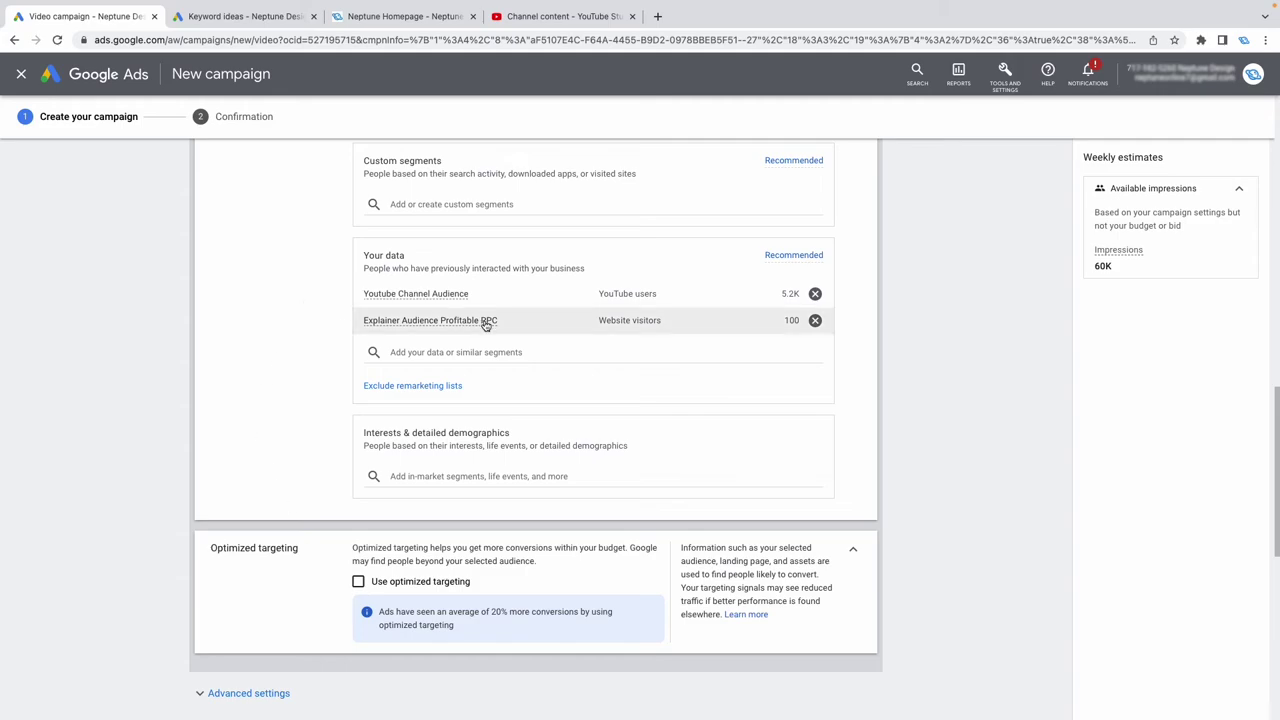
scroll(324, 414, down, 1)
scroll(299, 495, up, 5)
scroll(299, 497, down, 5)
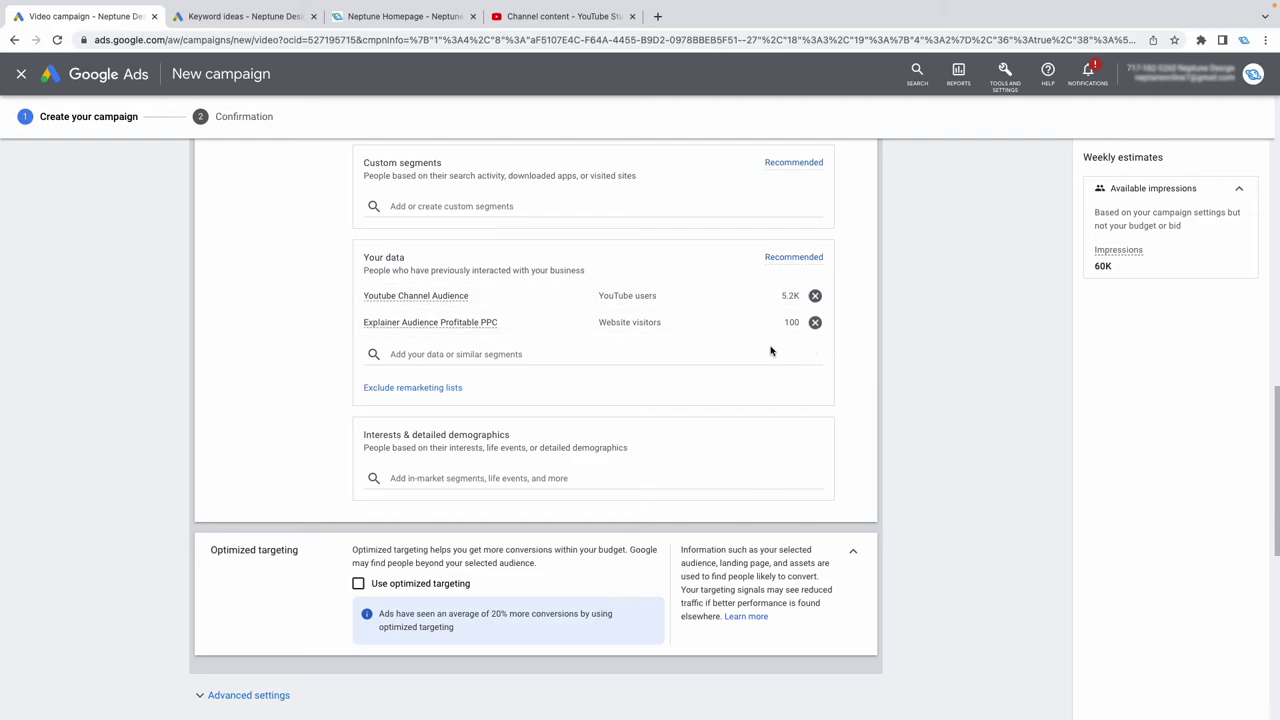
Review the remarketing campaign's audience segments, ad group, budget, network, location, language and content exclusion settings.
scroll(709, 362, up, 3)
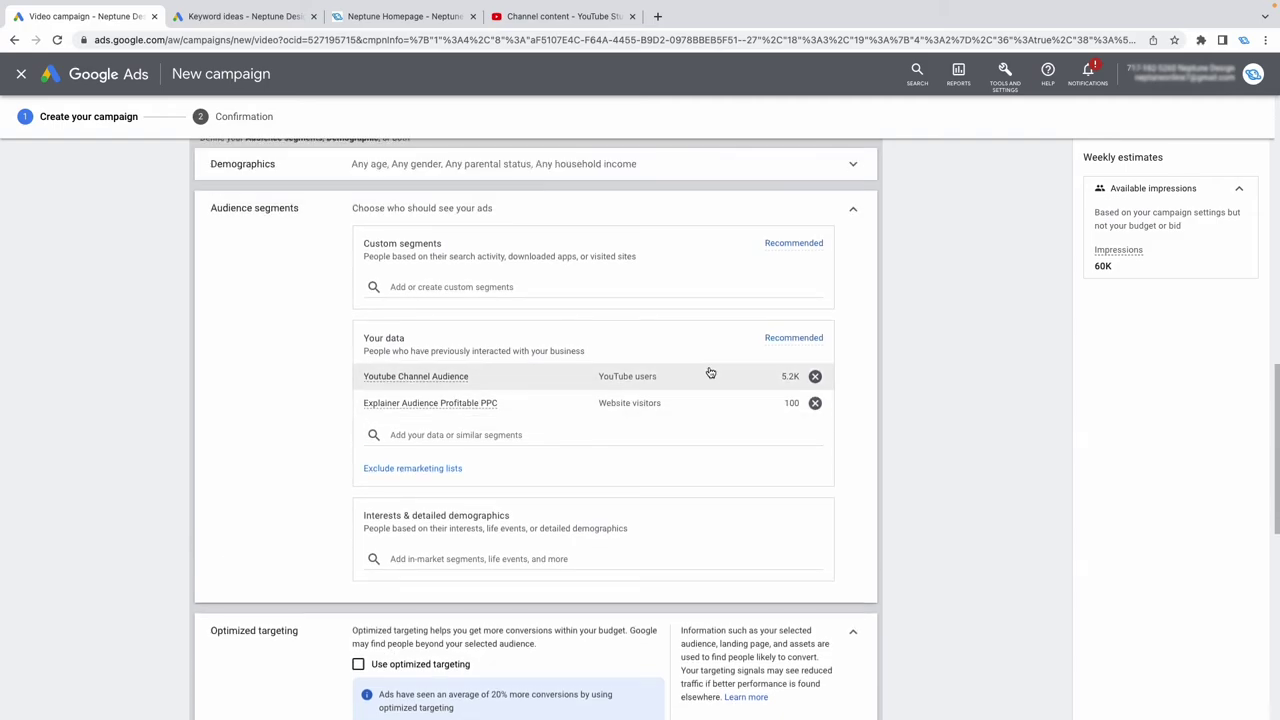
scroll(710, 371, down, 4)
scroll(710, 371, down, 2)
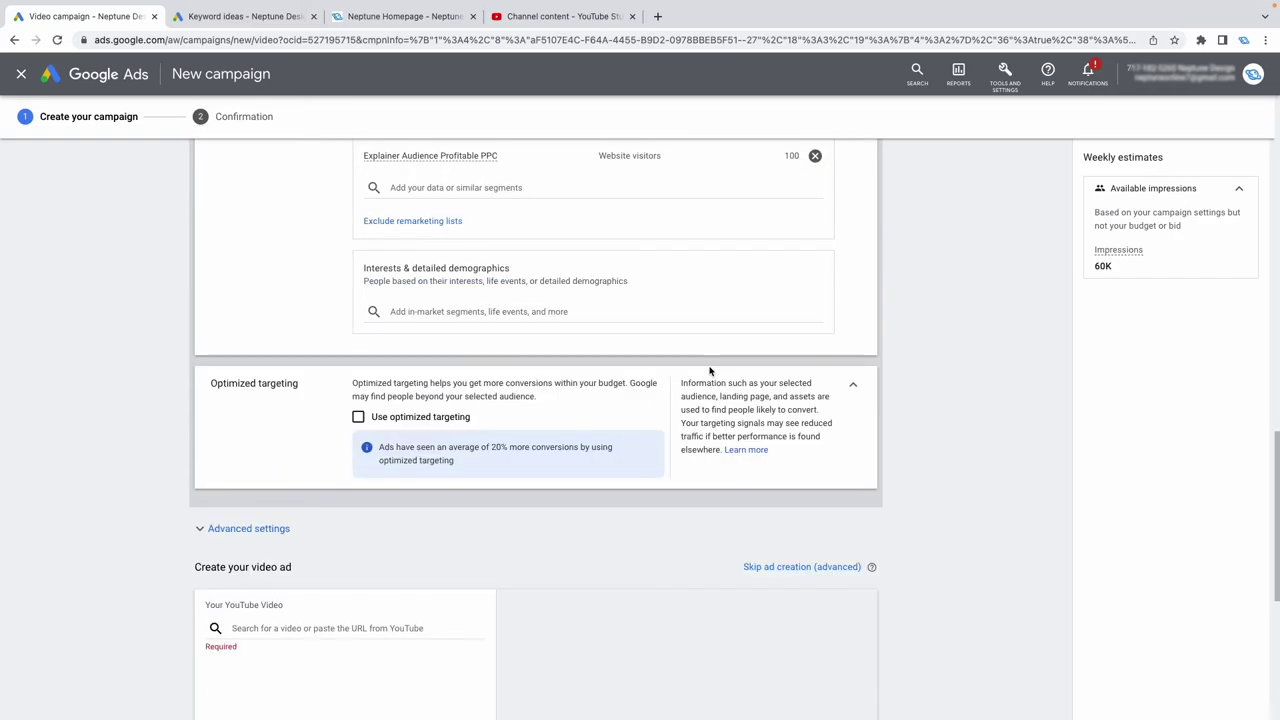
scroll(700, 372, up, 5)
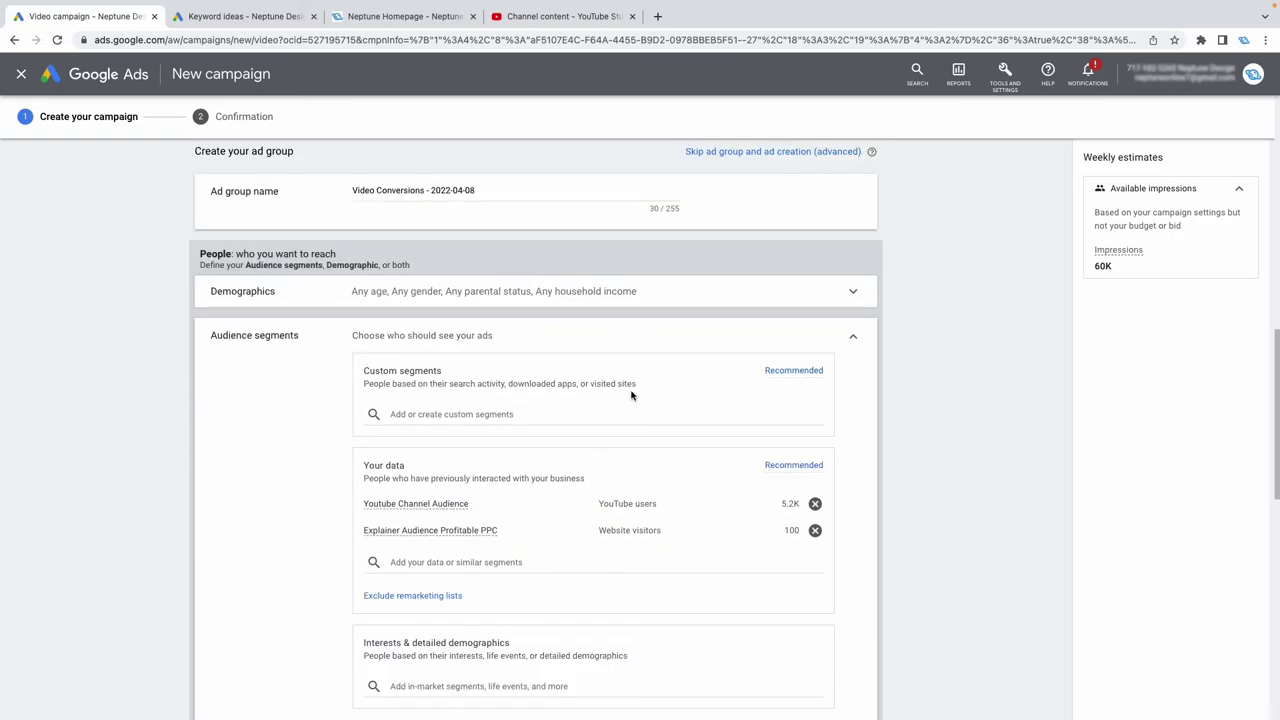
scroll(598, 412, up, 3)
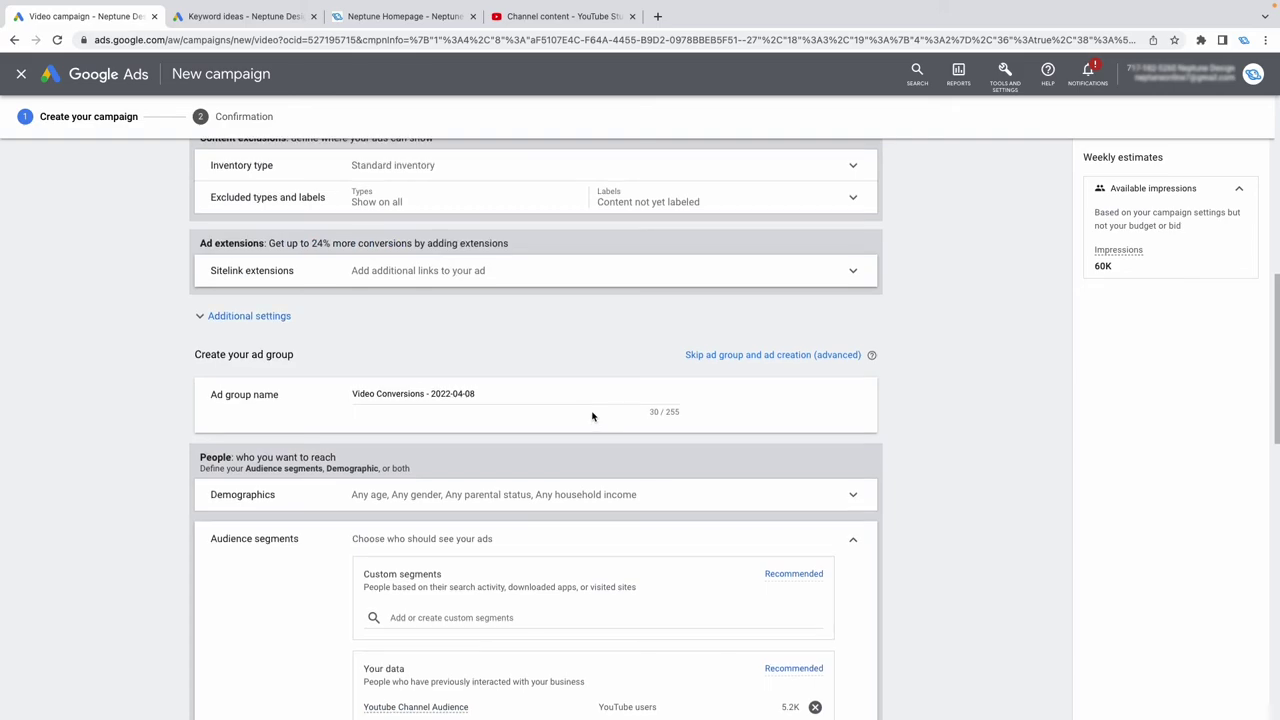
scroll(587, 407, up, 1)
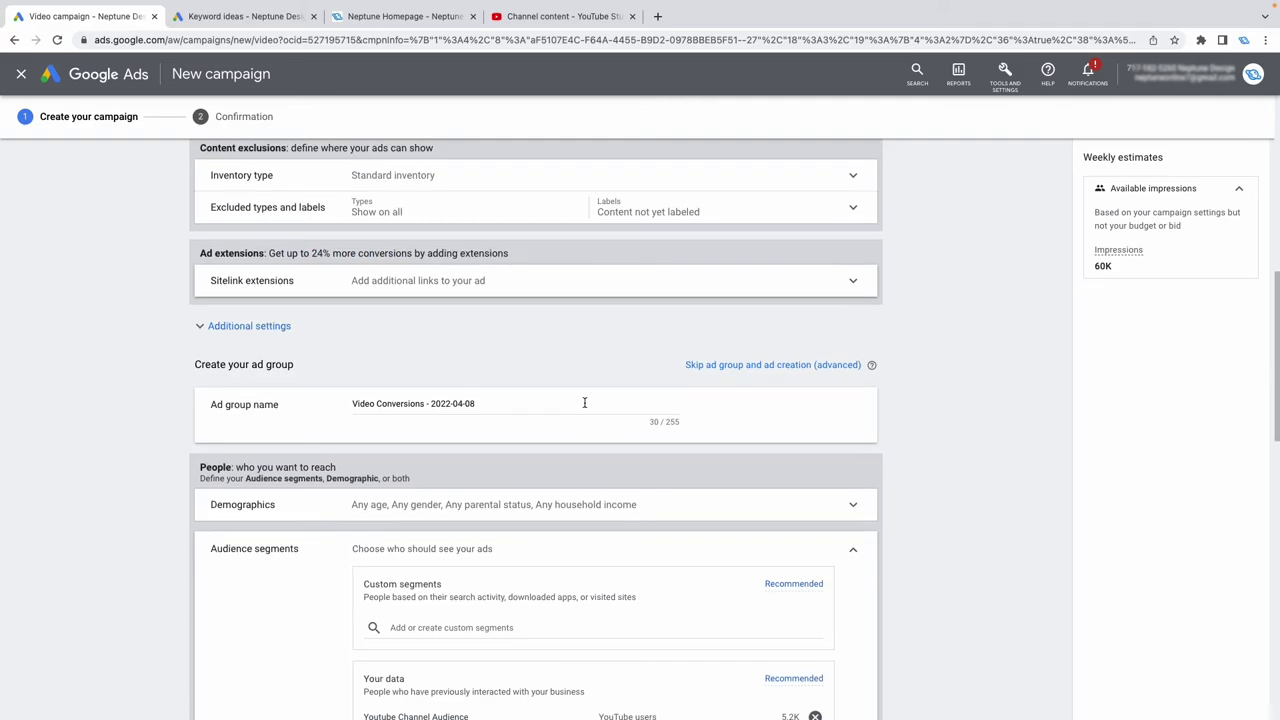
scroll(585, 403, up, 6)
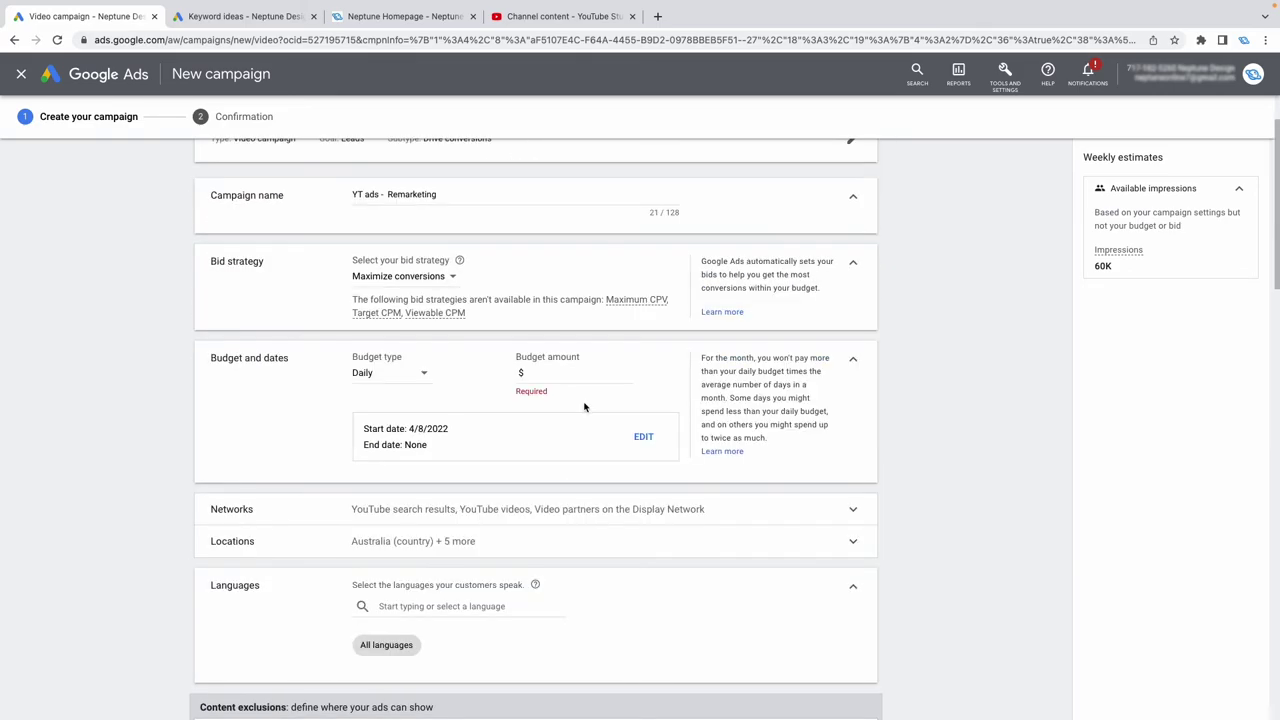
scroll(585, 407, up, 1)
scroll(585, 407, down, 6)
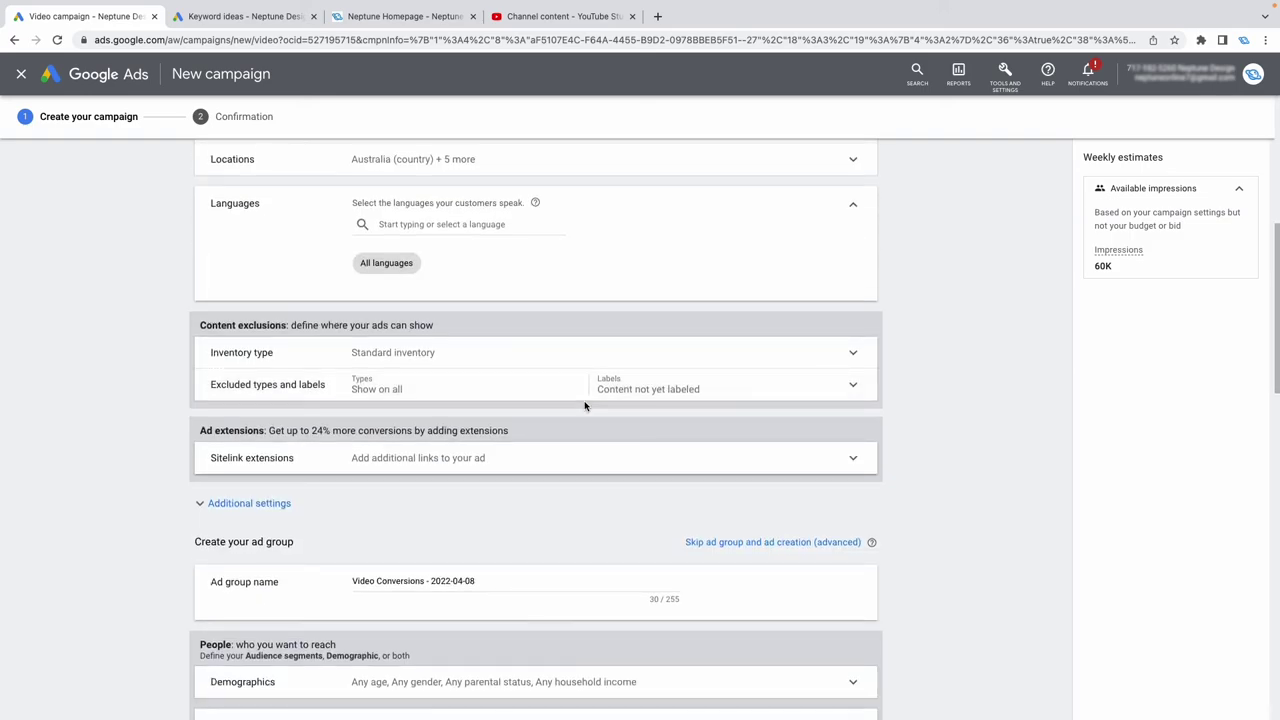
scroll(580, 420, down, 1)
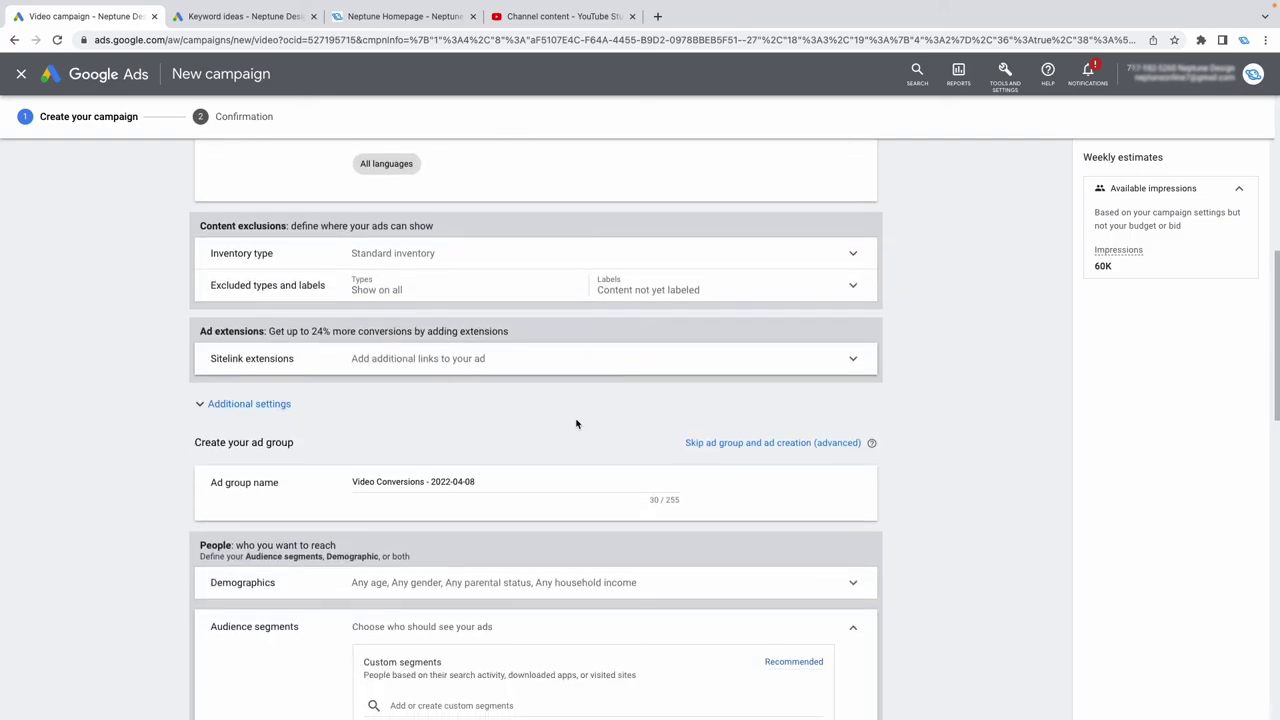
Expand the campaign's additional settings, view the Frequency capping options, and collapse them without setting a cap.
click(578, 417)
click(500, 476)
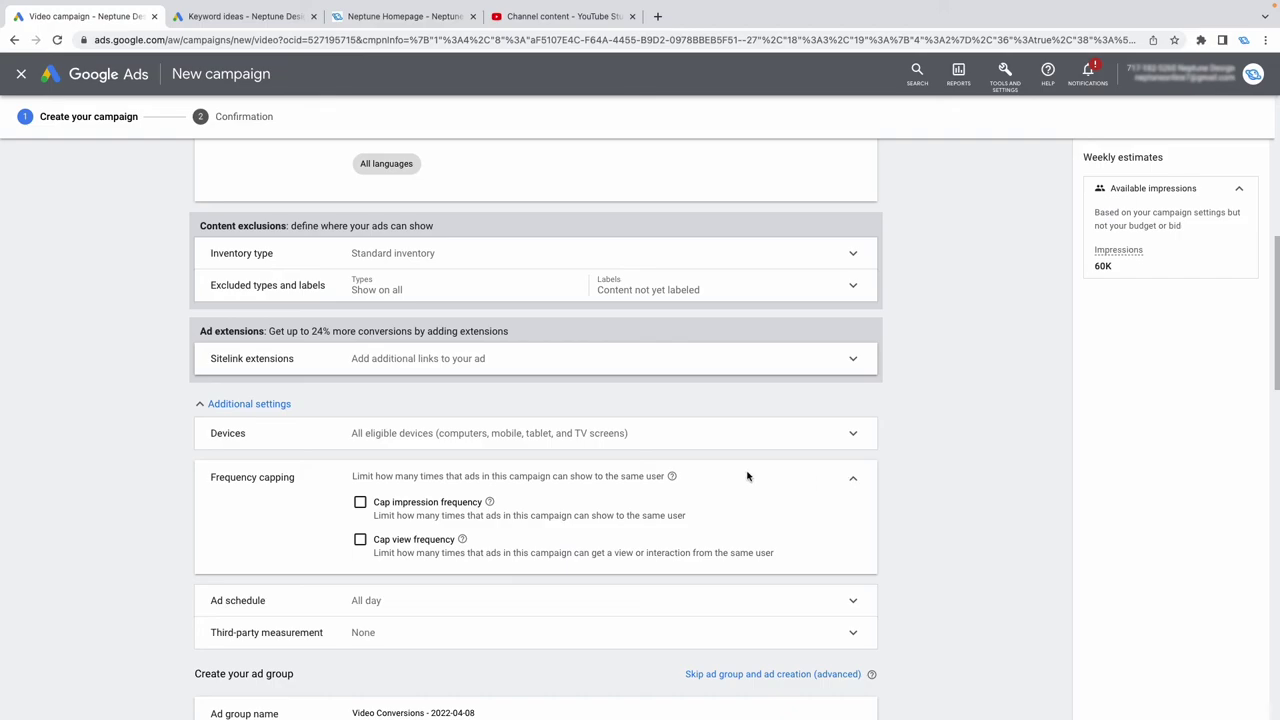
click(853, 484)
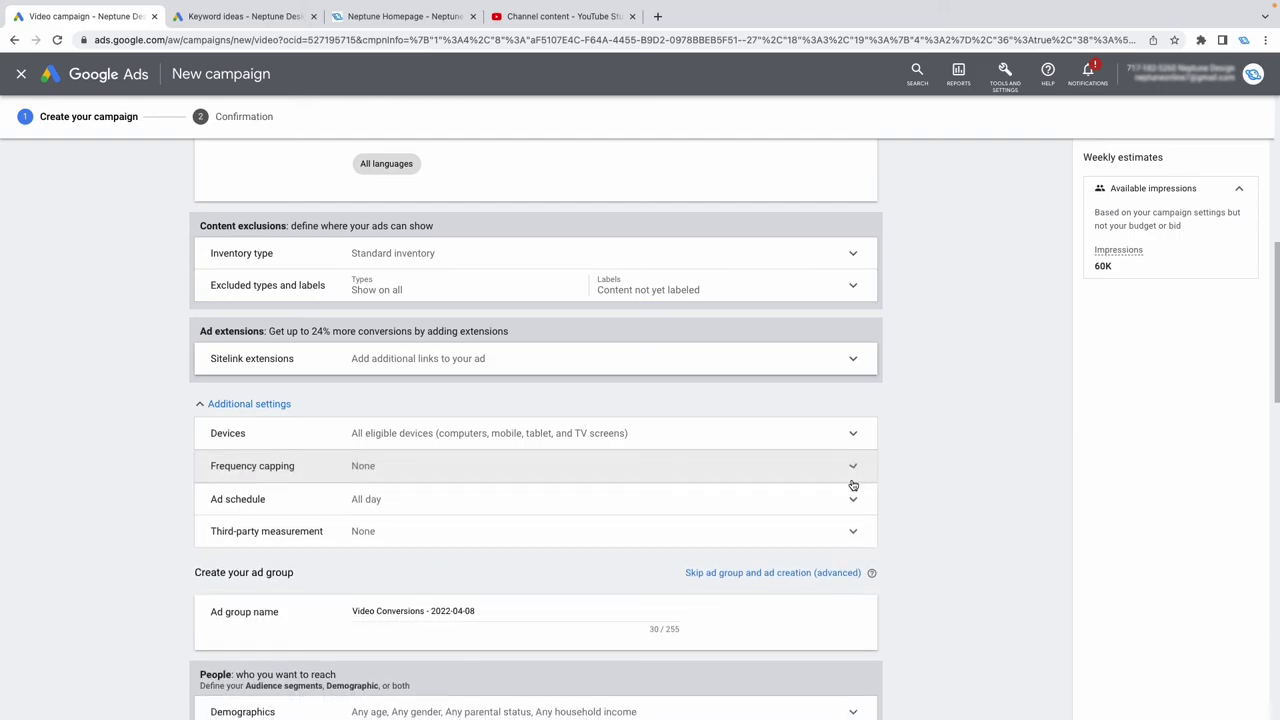
Set specific device targeting for the campaign with TV screens excluded, and collapse the Devices section.
scroll(938, 497, down, 3)
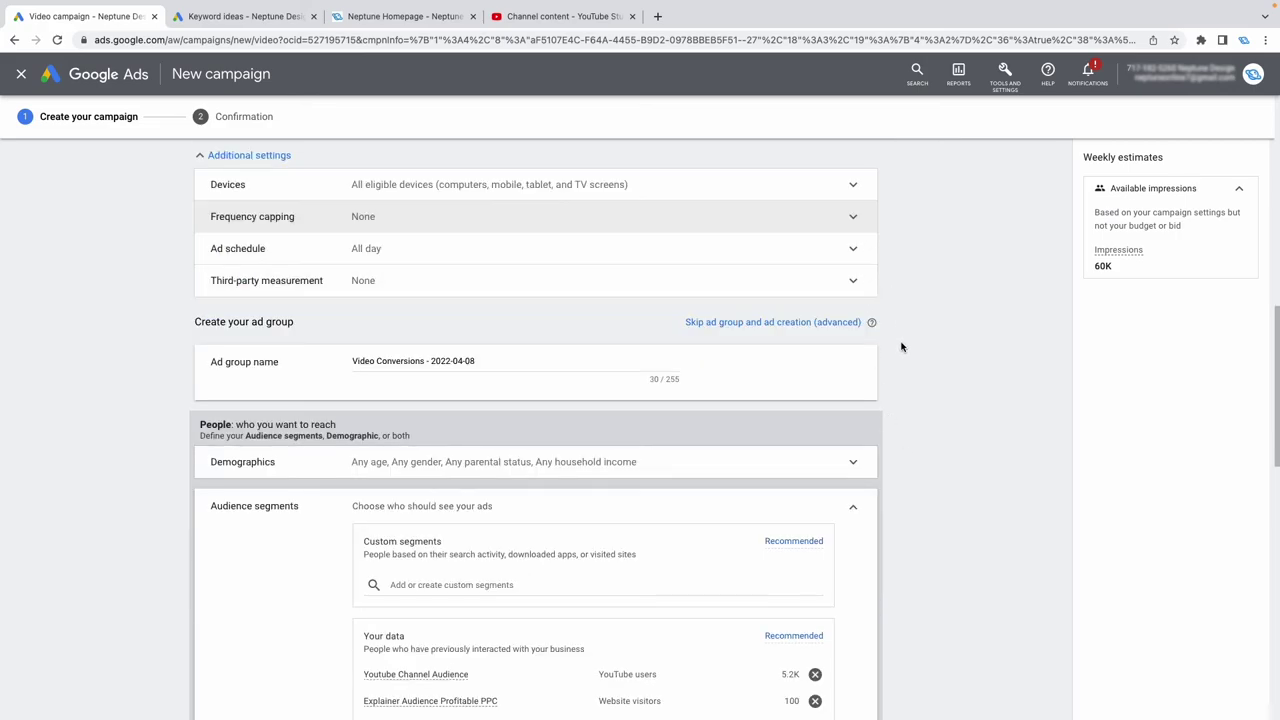
scroll(900, 348, down, 1)
scroll(900, 348, up, 3)
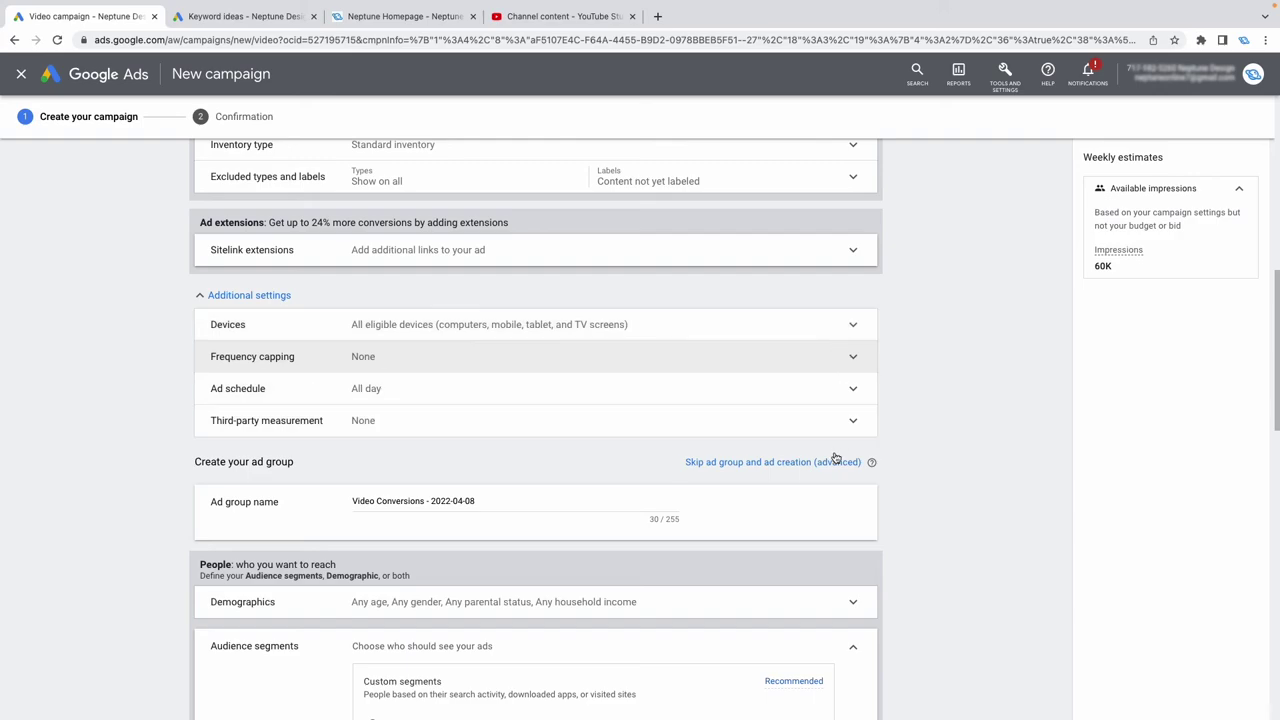
scroll(836, 453, up, 1)
click(866, 379)
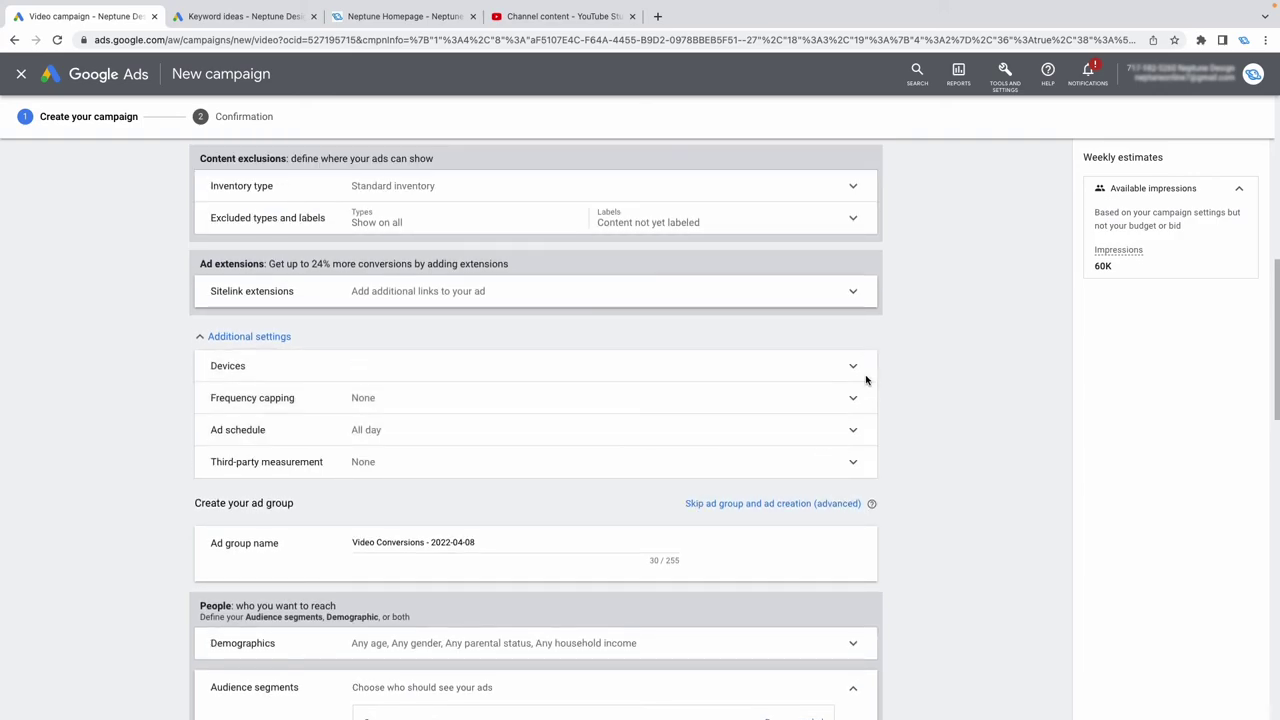
click(486, 406)
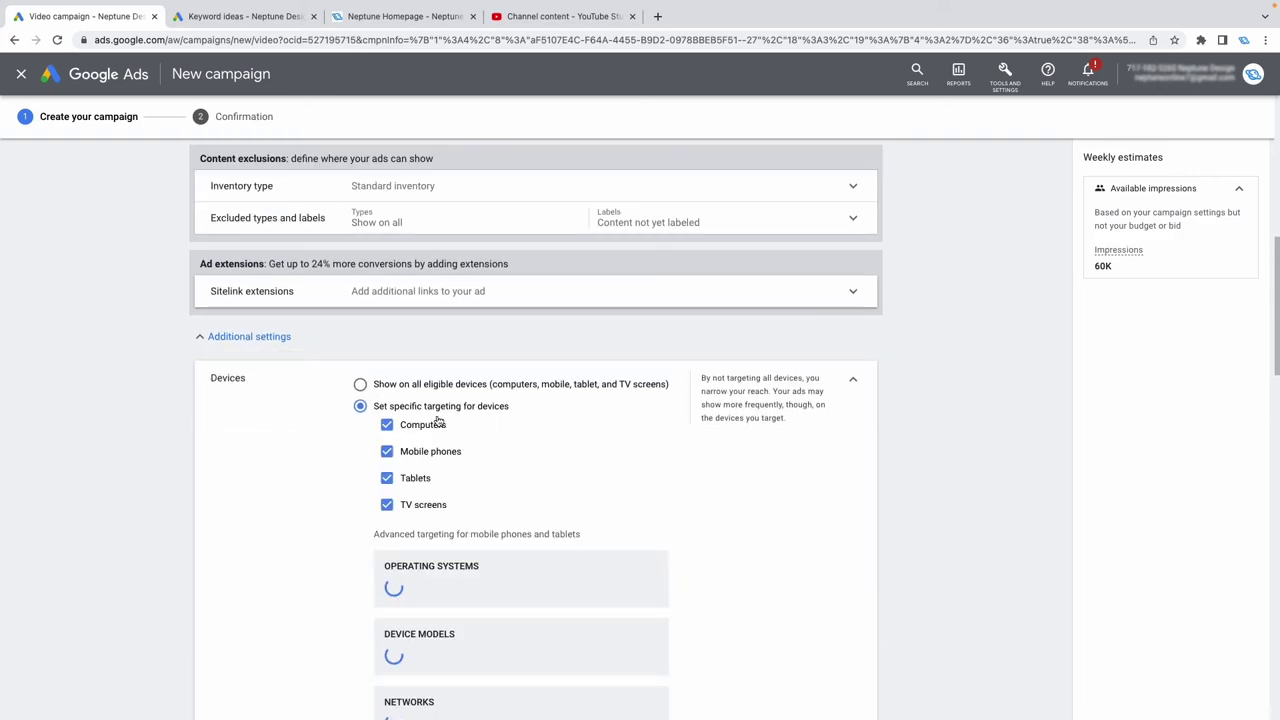
click(395, 507)
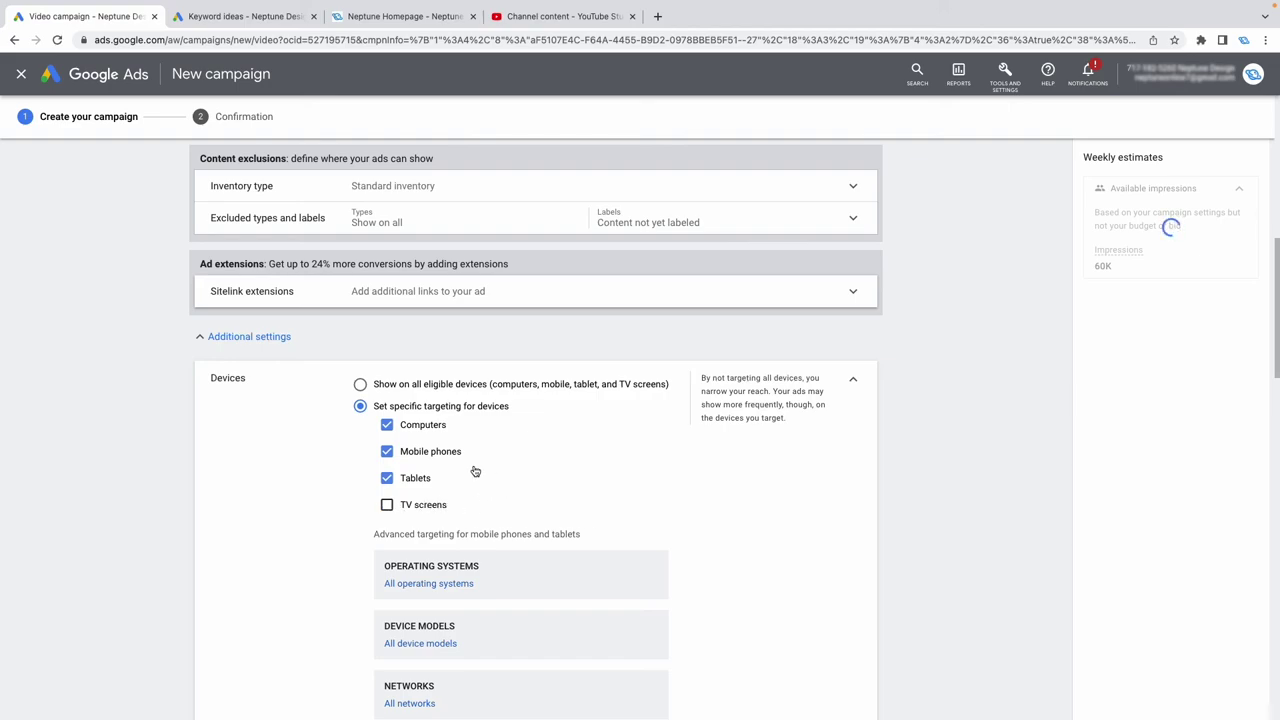
click(855, 386)
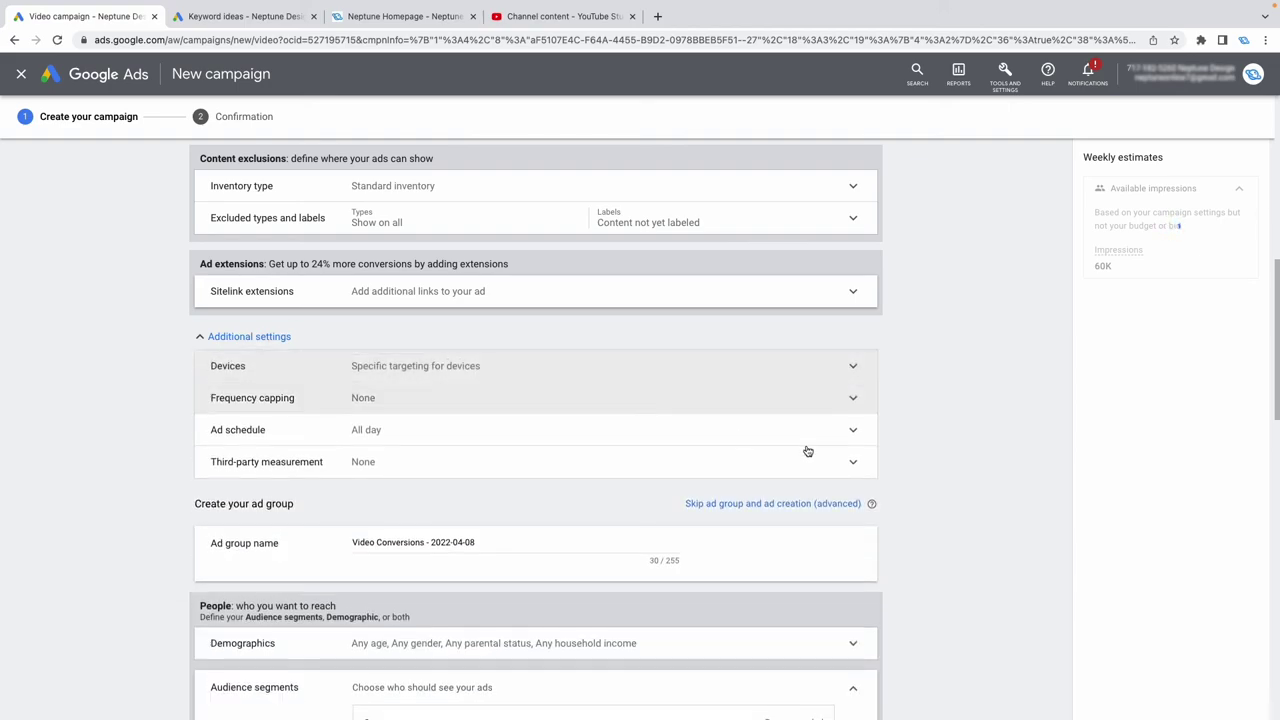
Review the campaign's general settings and selected audiences, down to the YouTube video field of the ad creation section.
scroll(740, 460, down, 2)
scroll(671, 476, up, 8)
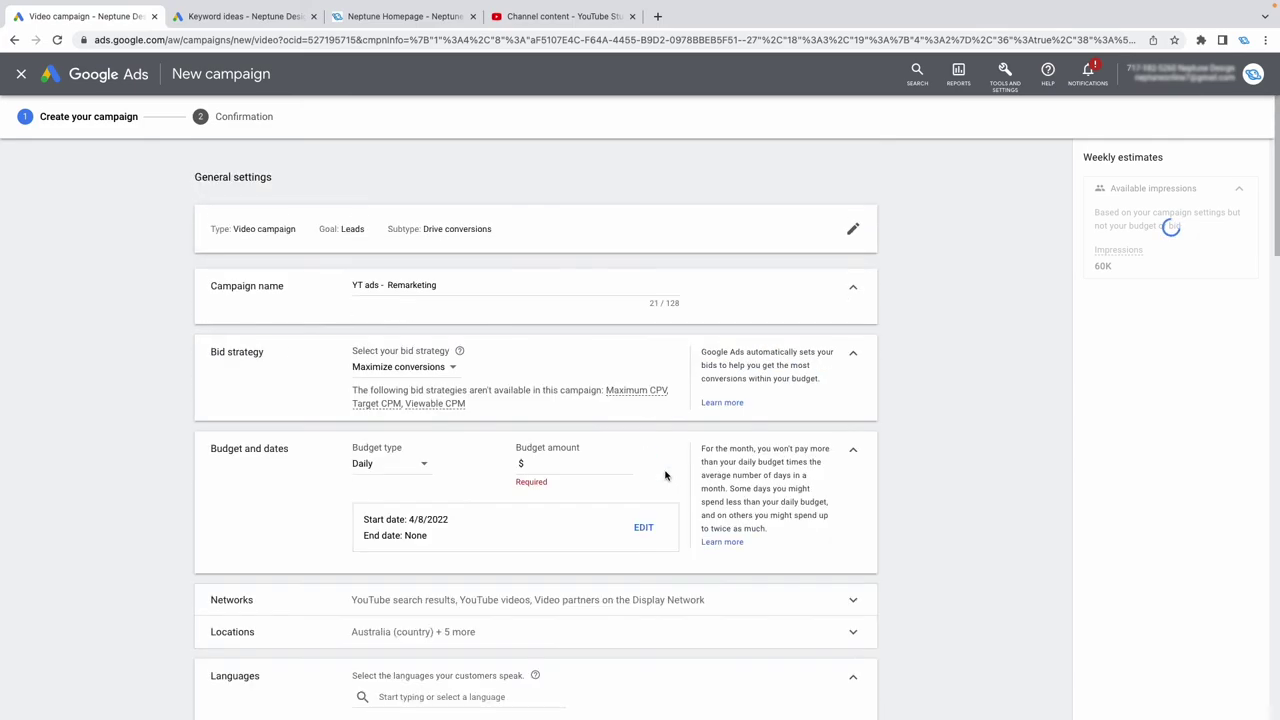
scroll(537, 409, down, 10)
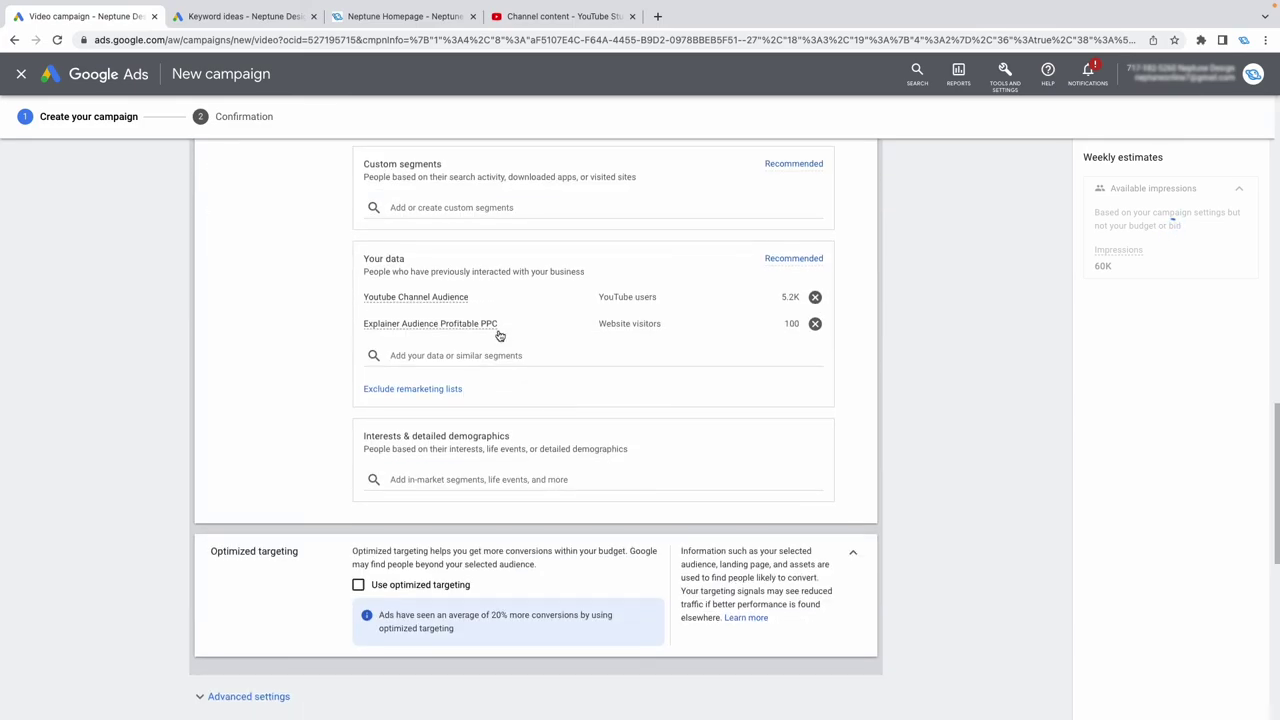
scroll(283, 383, down, 4)
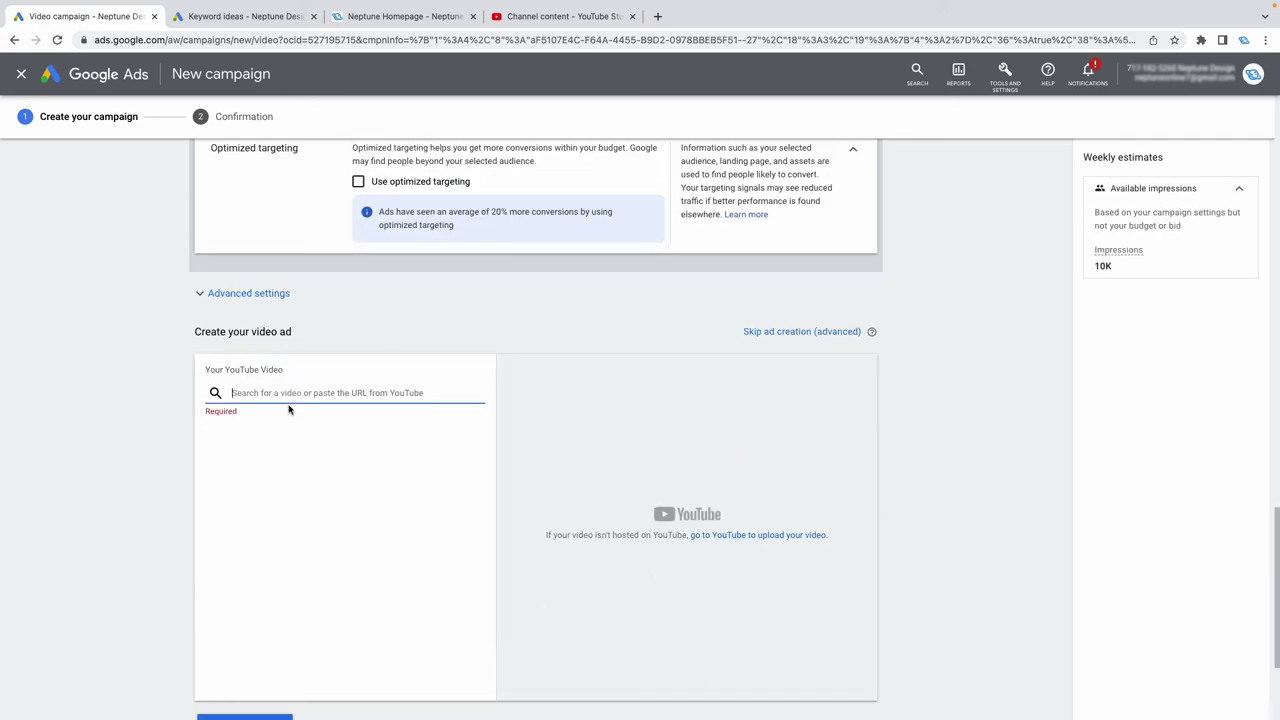
scroll(305, 430, down, 2)
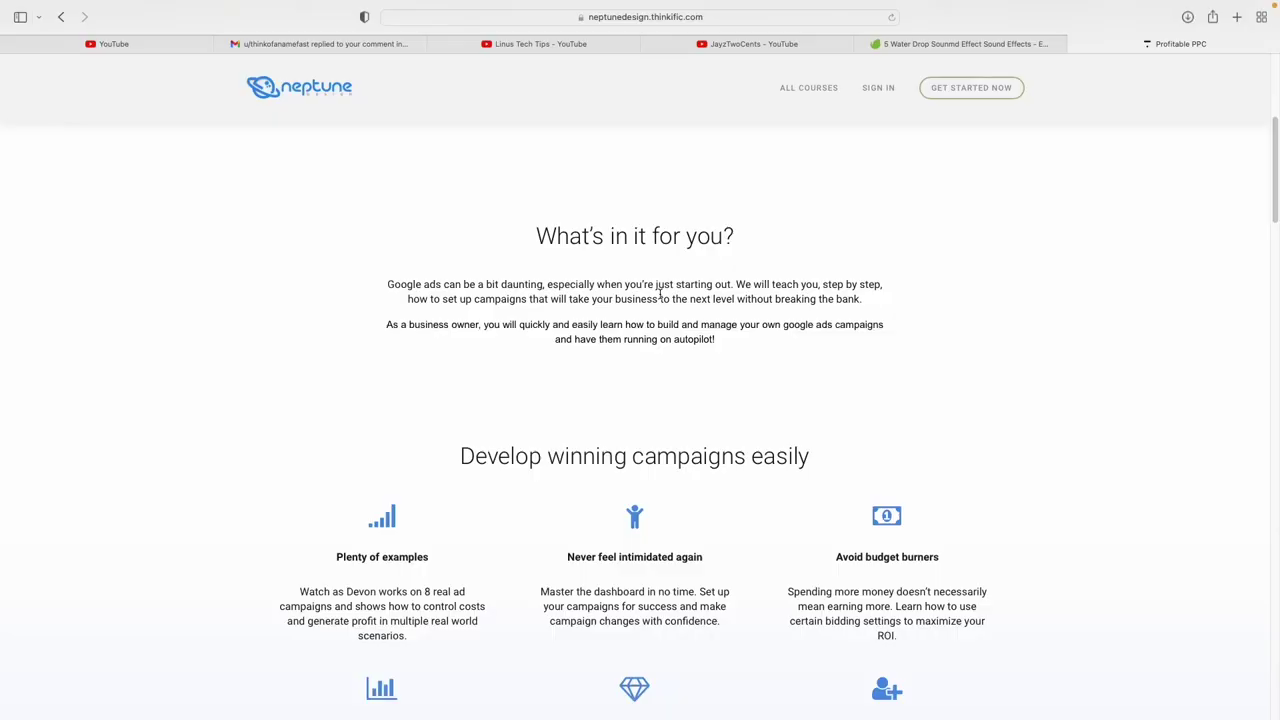
Browse the Profitable PPC course page, and expand Week 3: Support campaigns in the curriculum to read its lessons.
scroll(659, 293, down, 5)
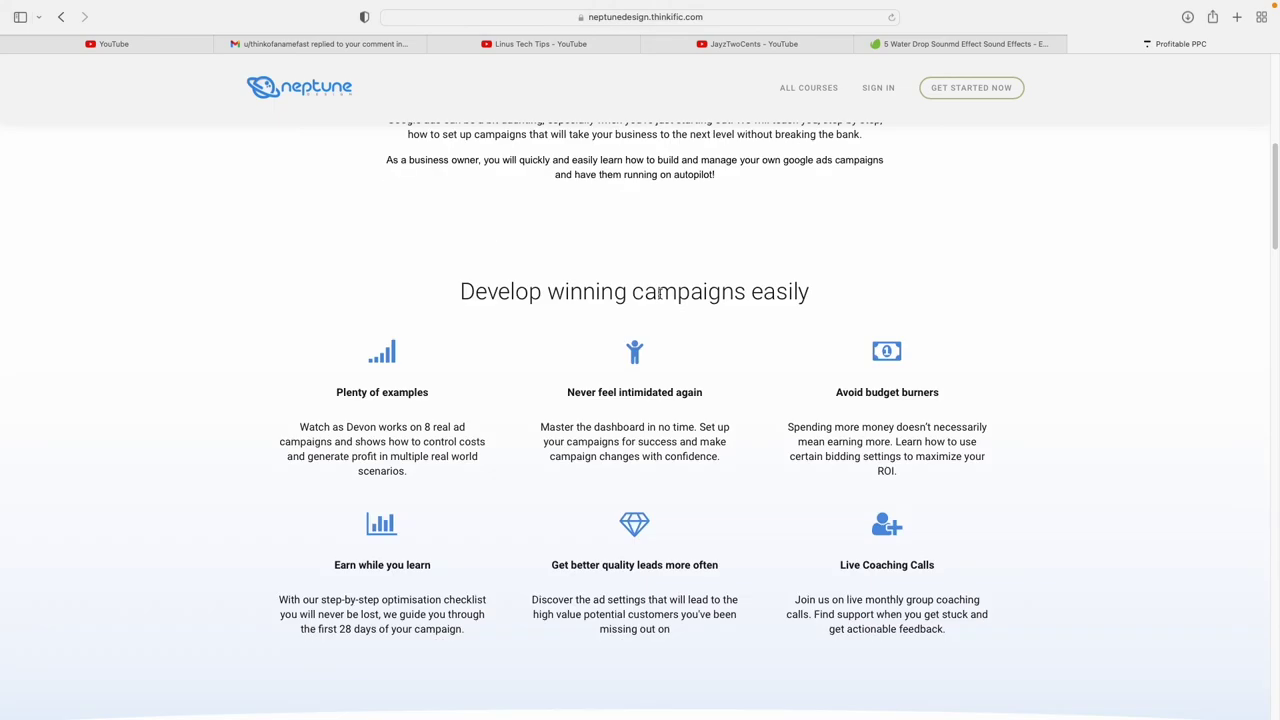
scroll(659, 292, down, 15)
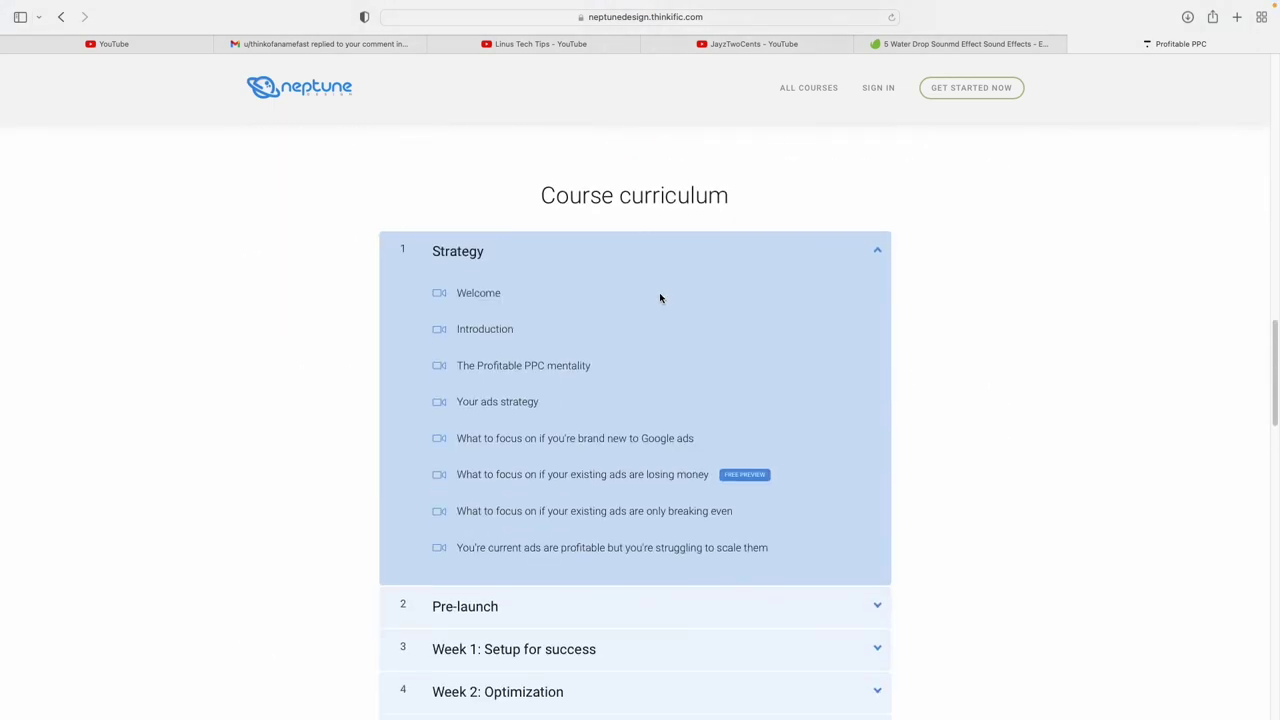
scroll(659, 297, down, 6)
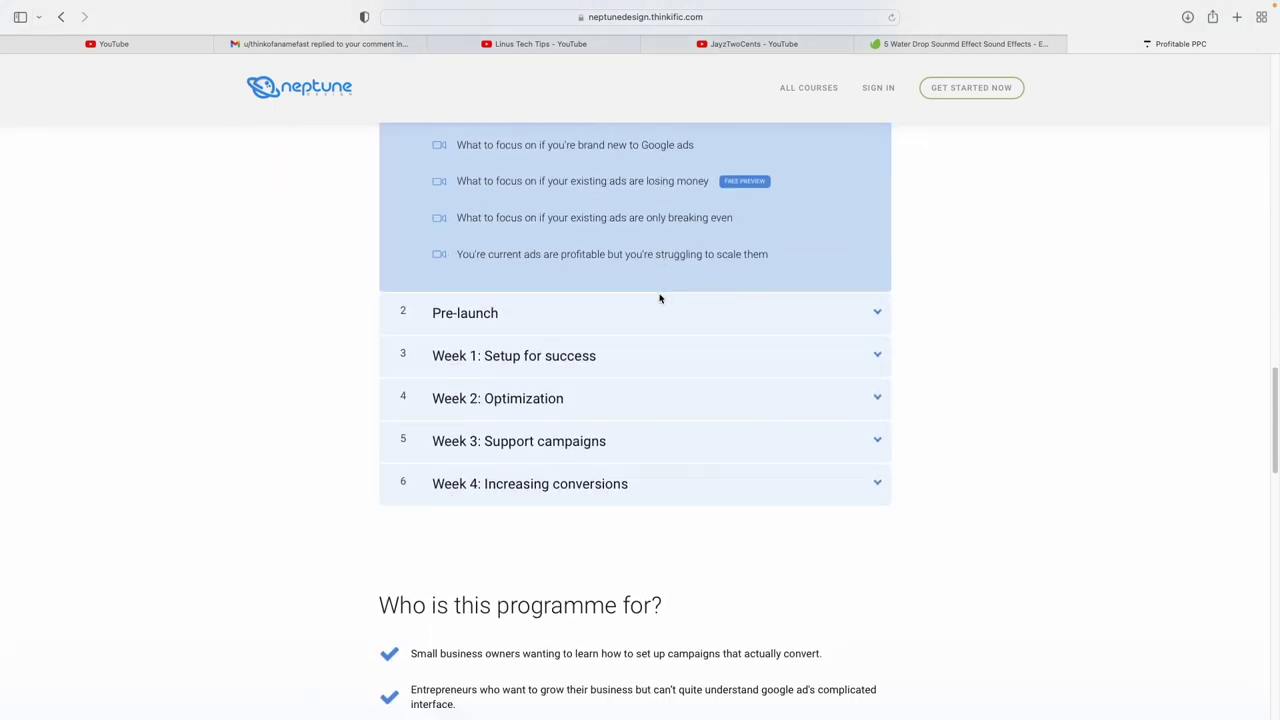
scroll(659, 298, down, 1)
click(689, 425)
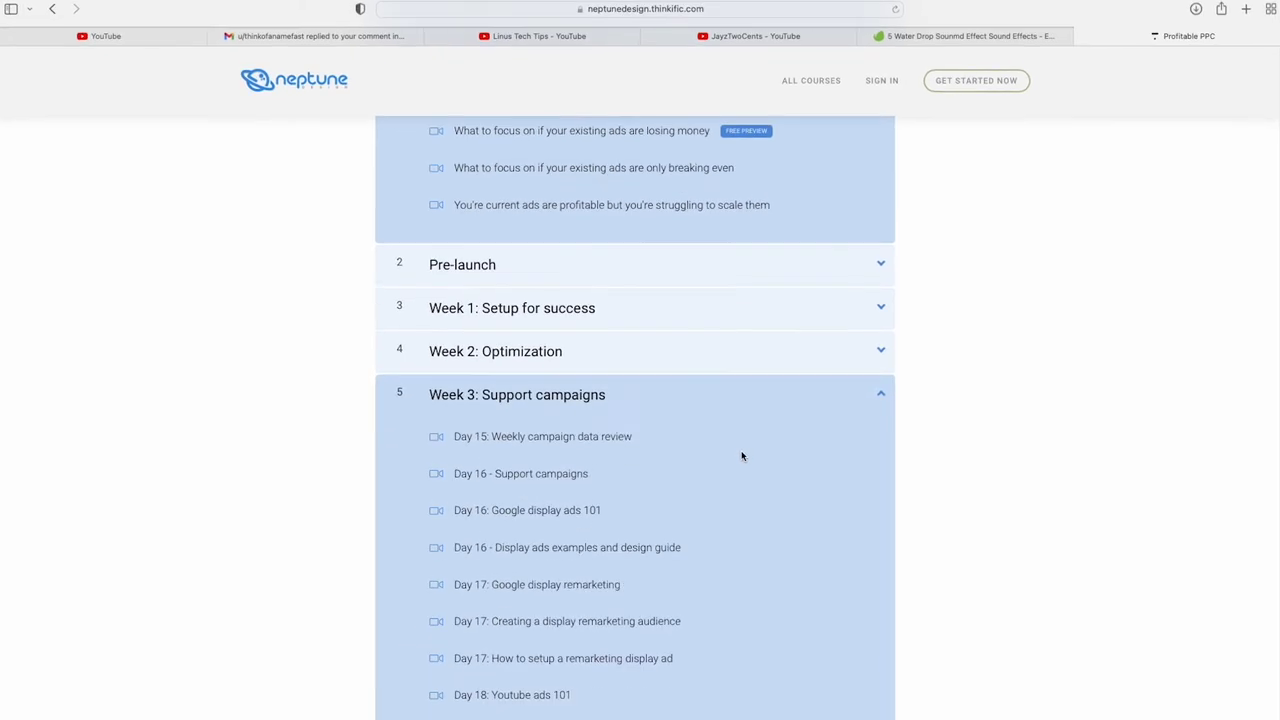
scroll(743, 457, down, 4)
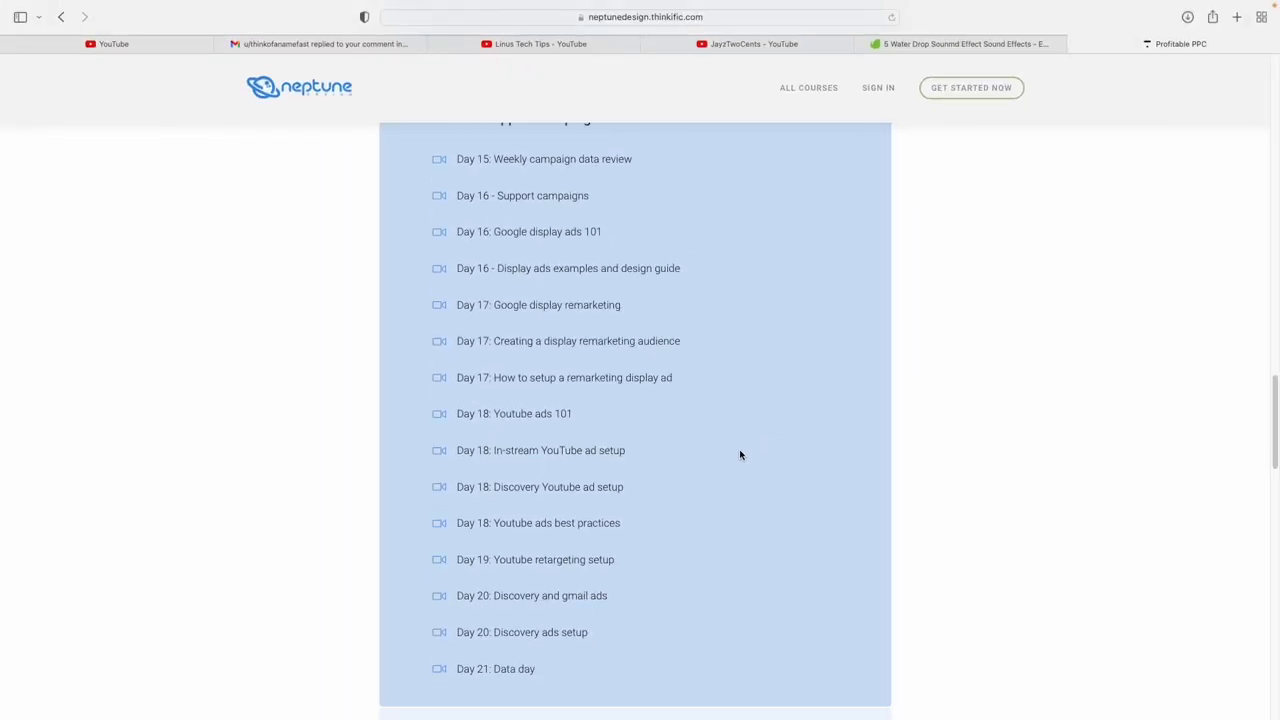
scroll(760, 484, down, 1)
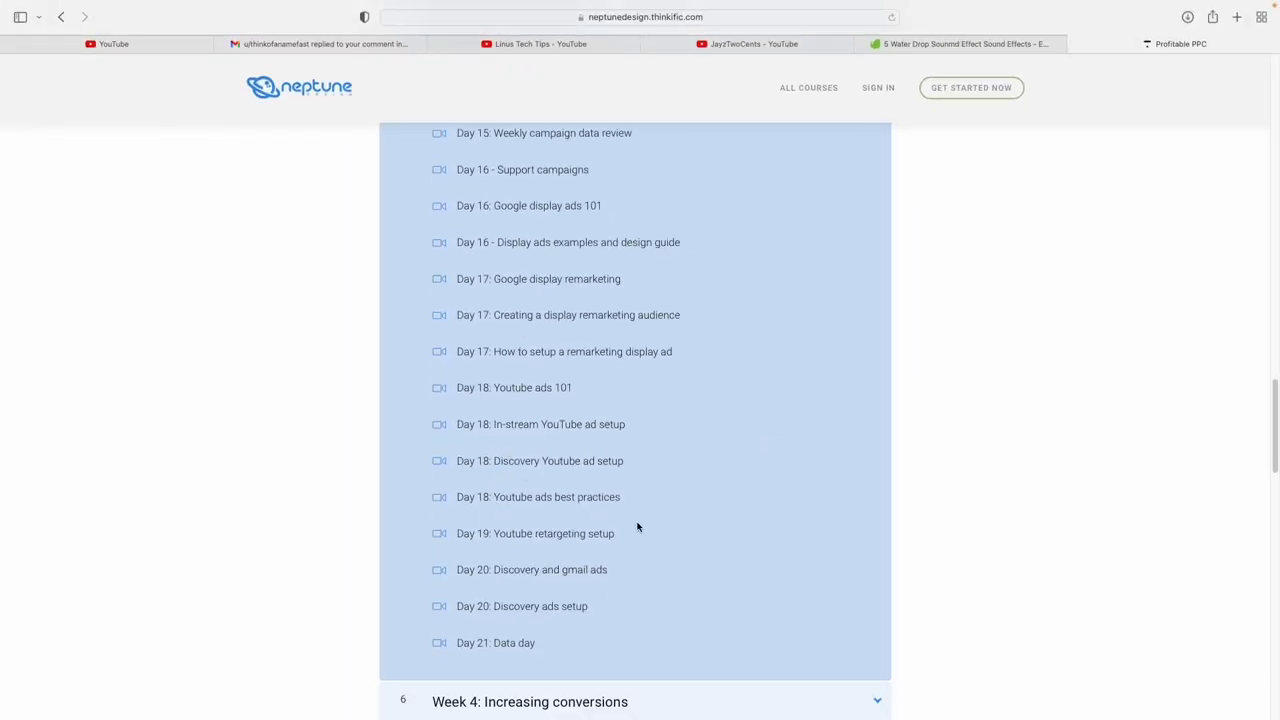